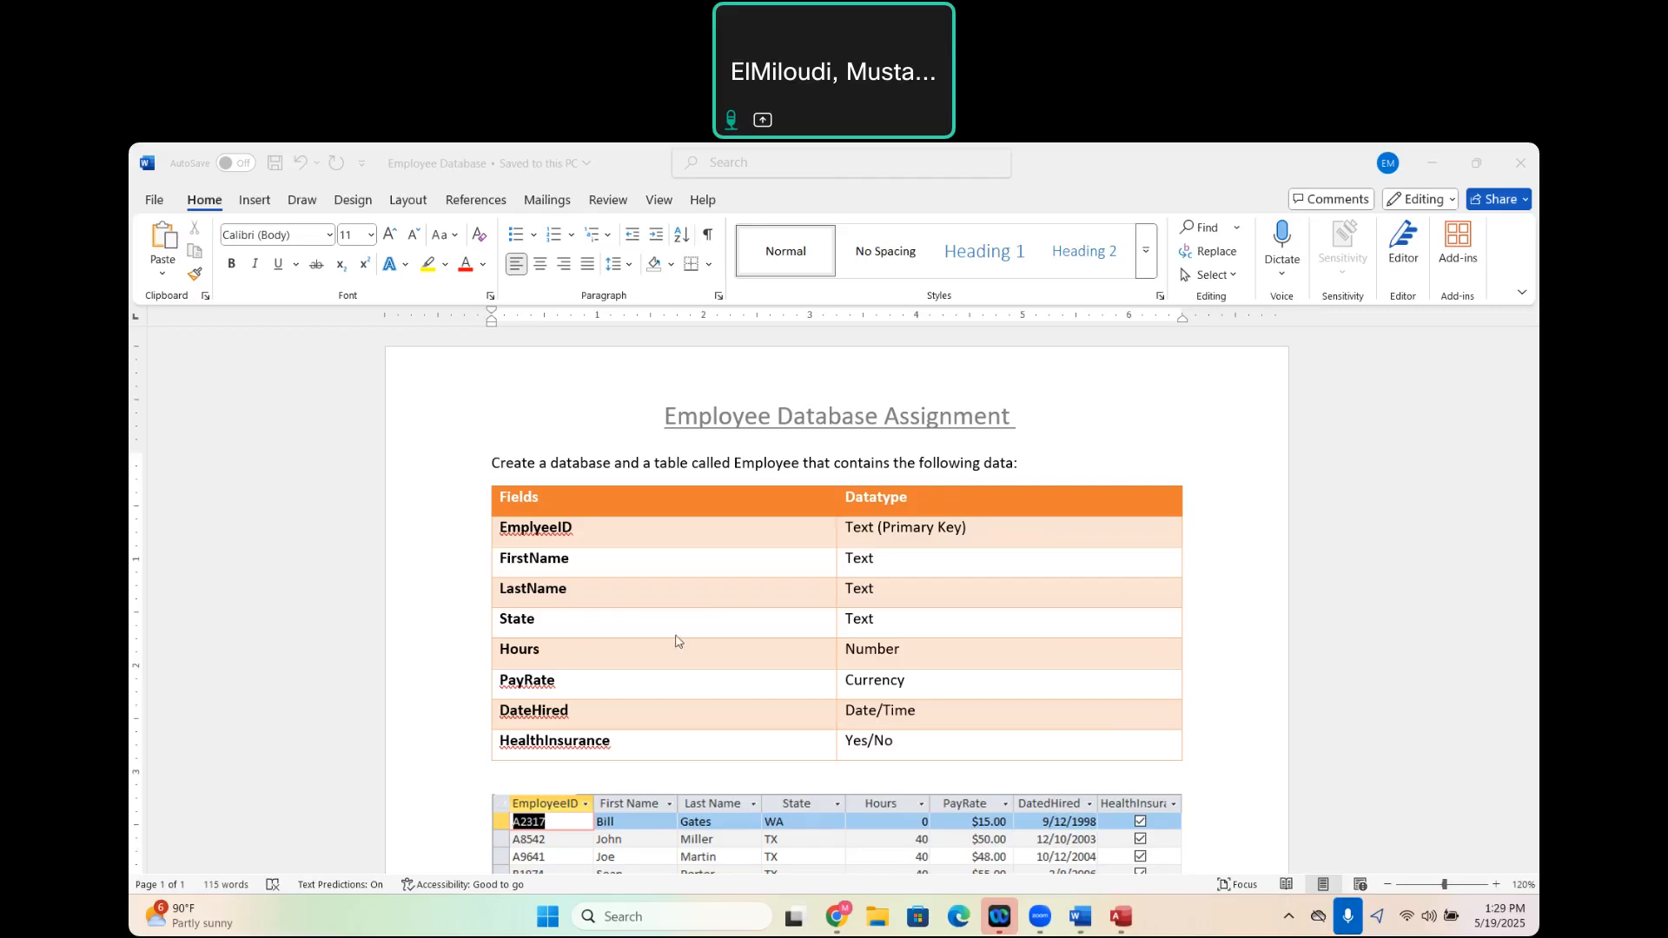
# - Review the assignment's field list, sample data and required queries in Word, and compare them with the Employee table in Access
pyautogui.scroll(-3, 677, 641)
pyautogui.scroll(3, 677, 641)
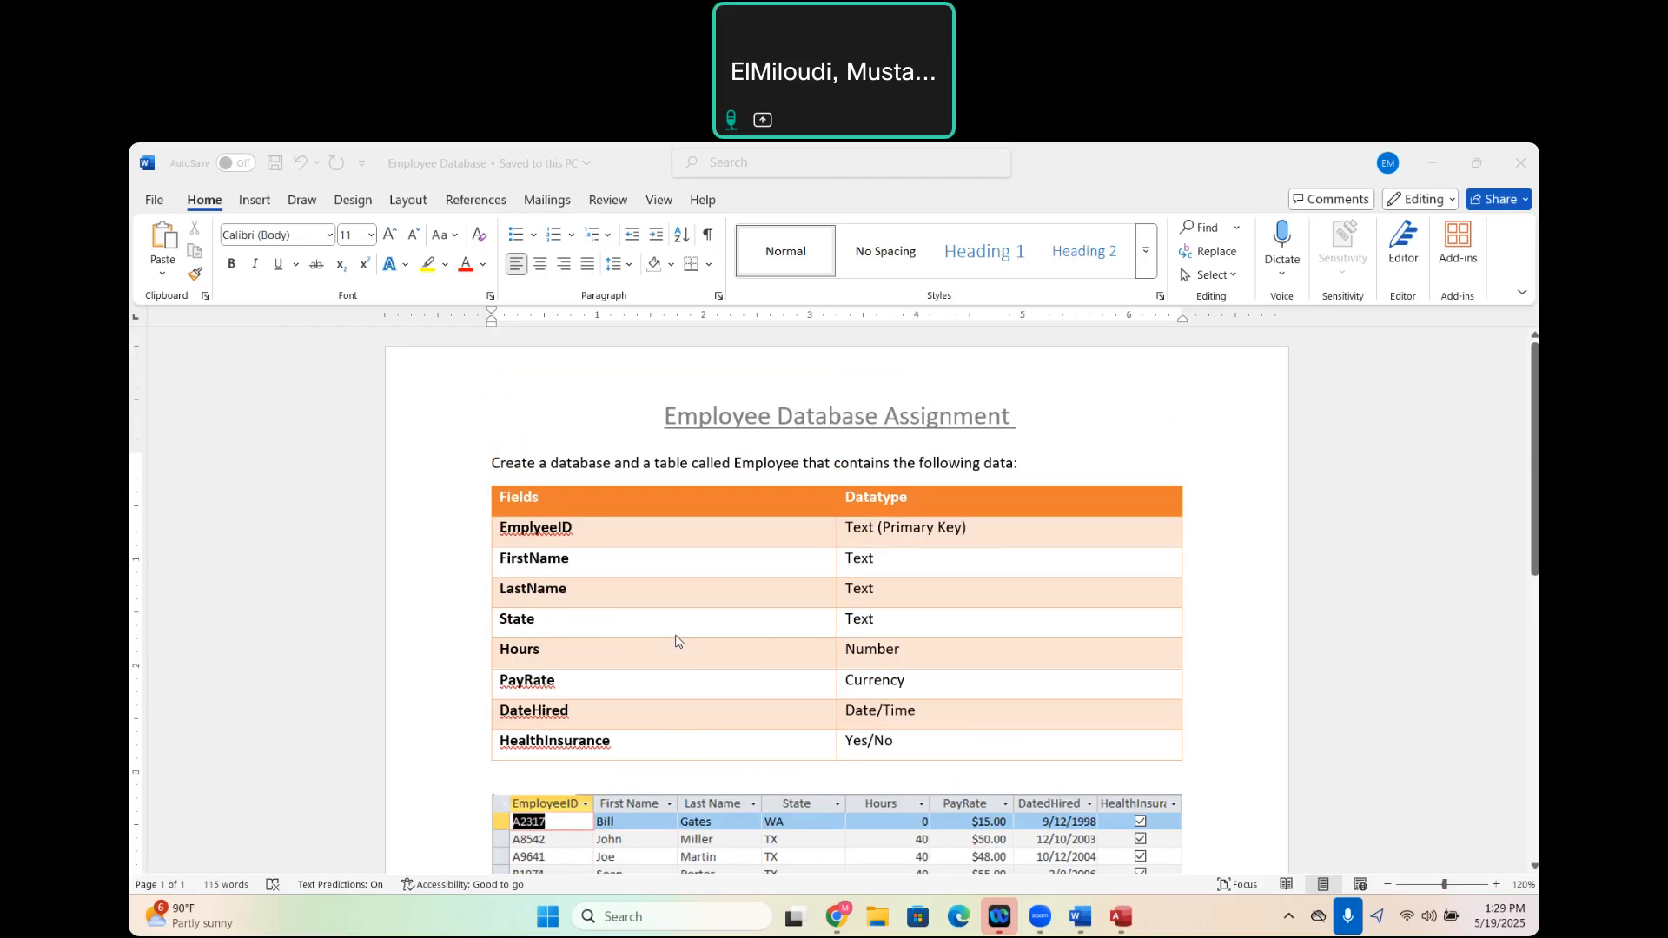
pyautogui.scroll(-10, 677, 641)
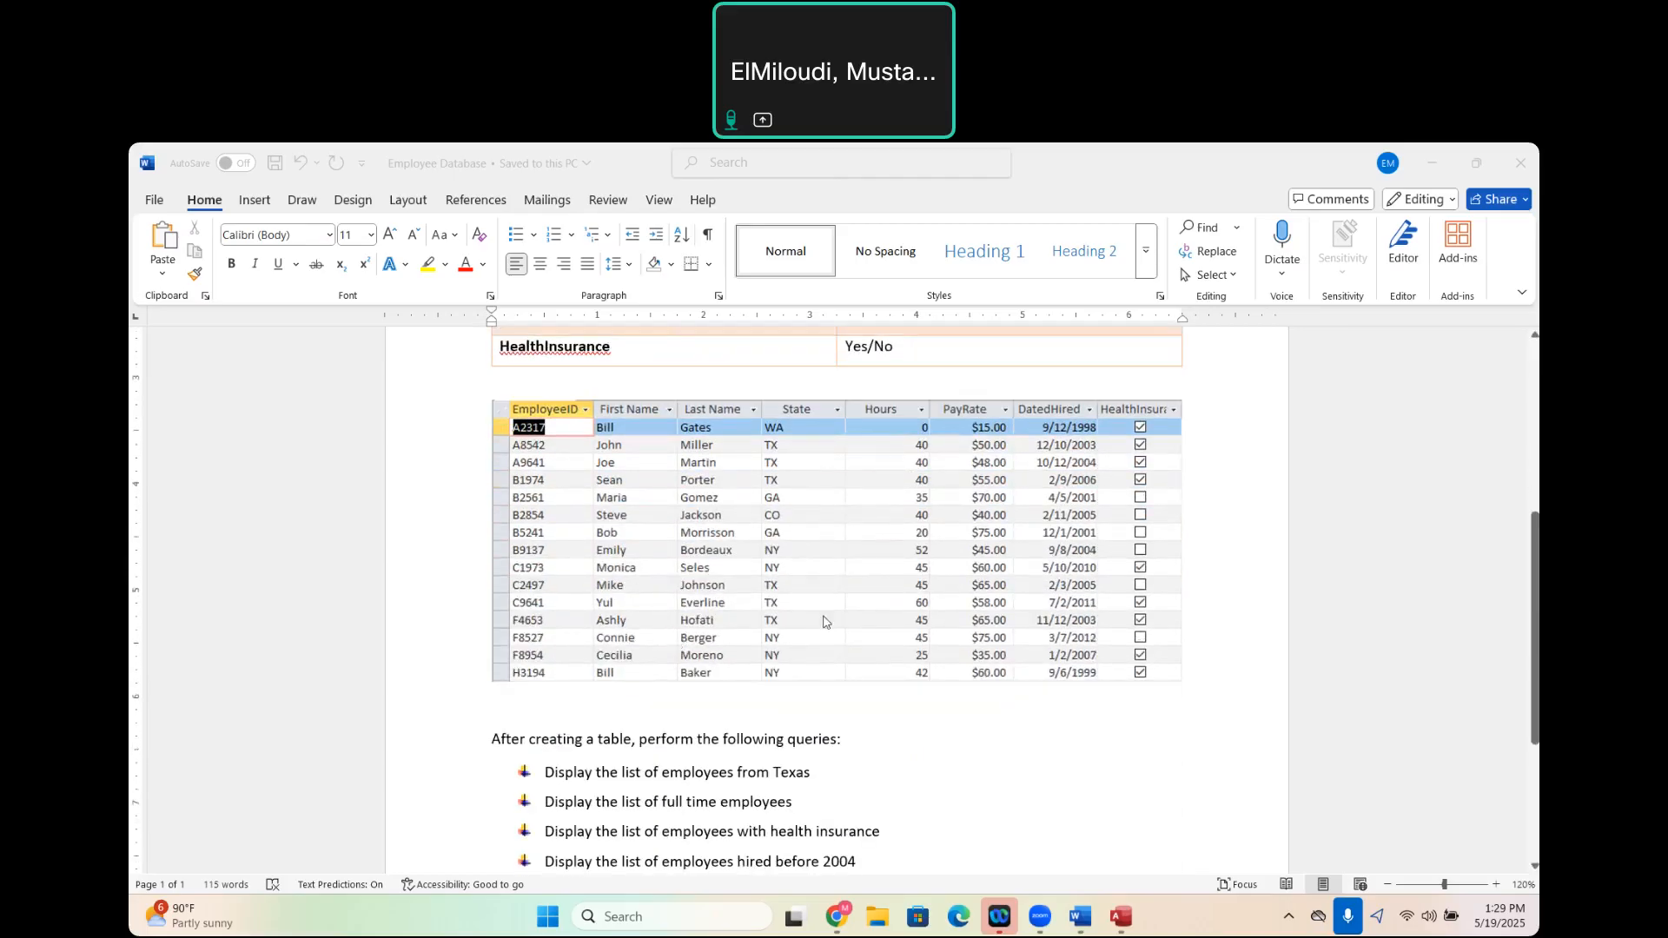
pyautogui.scroll(-5, 799, 613)
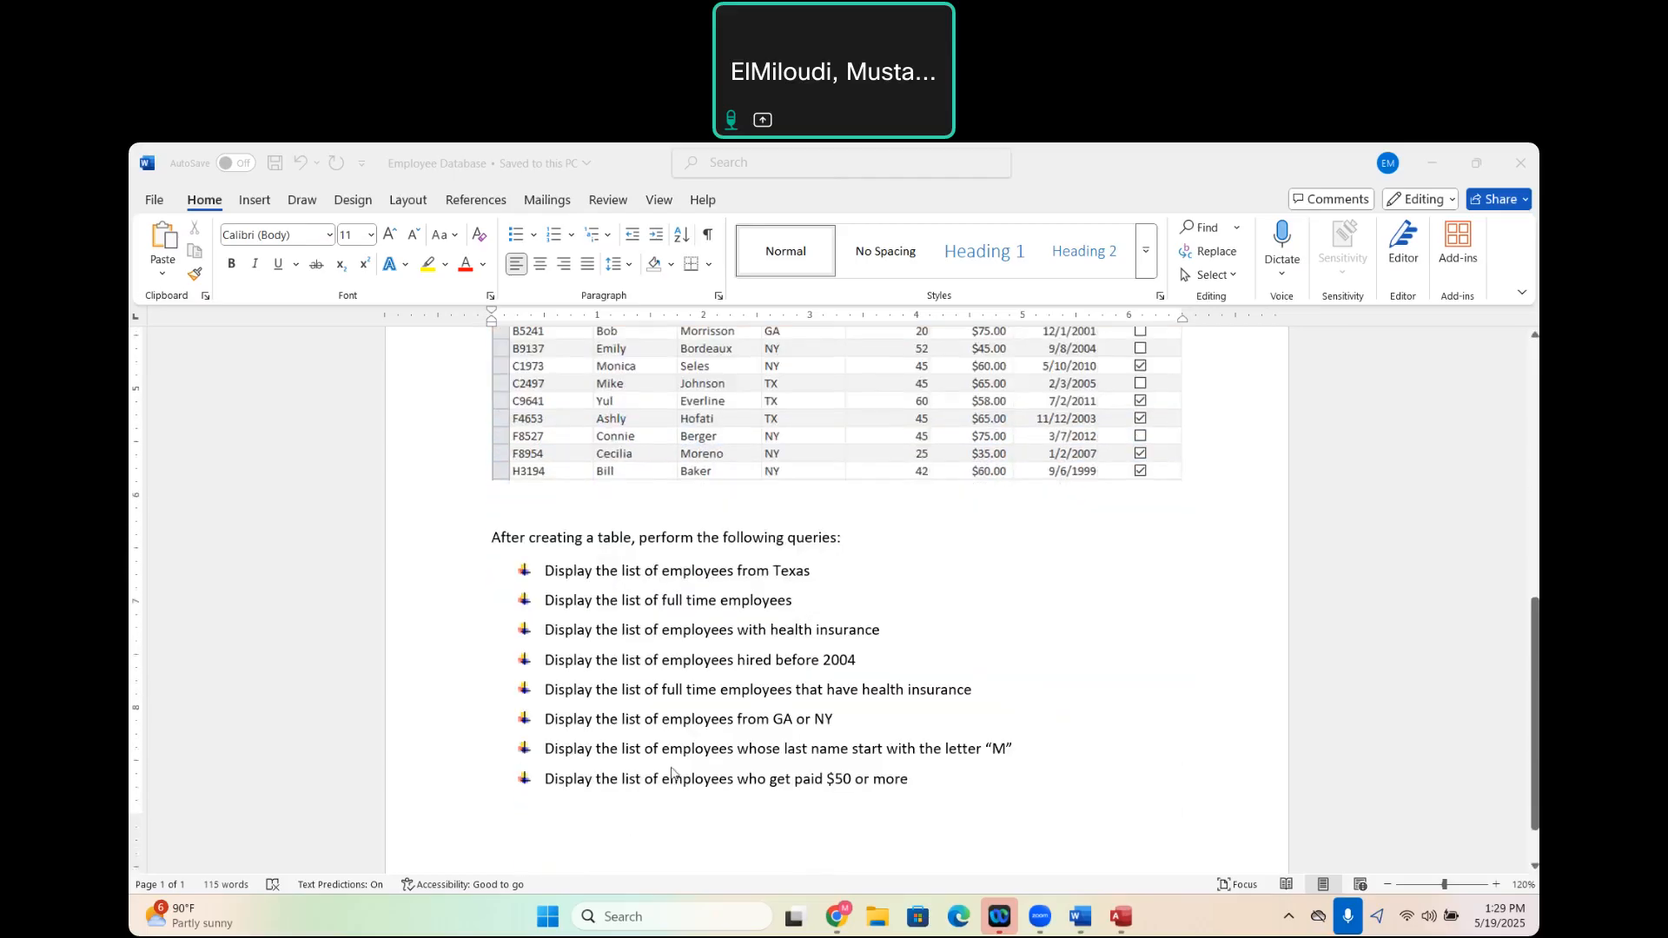
pyautogui.scroll(-1, 674, 770)
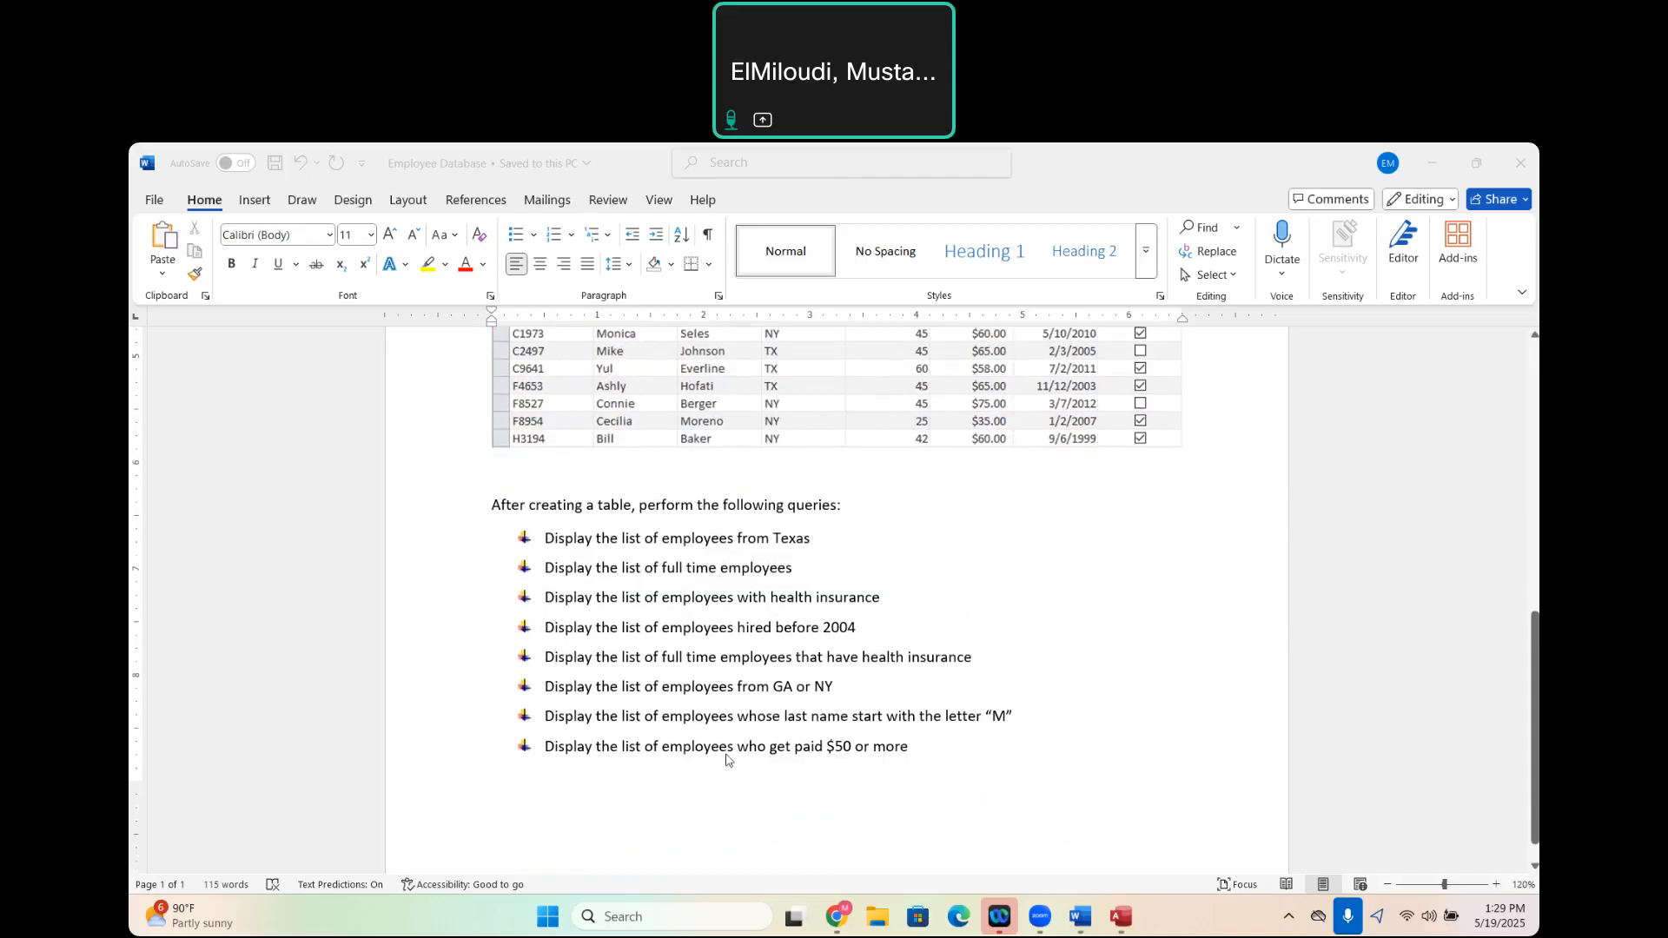
pyautogui.scroll(2, 728, 760)
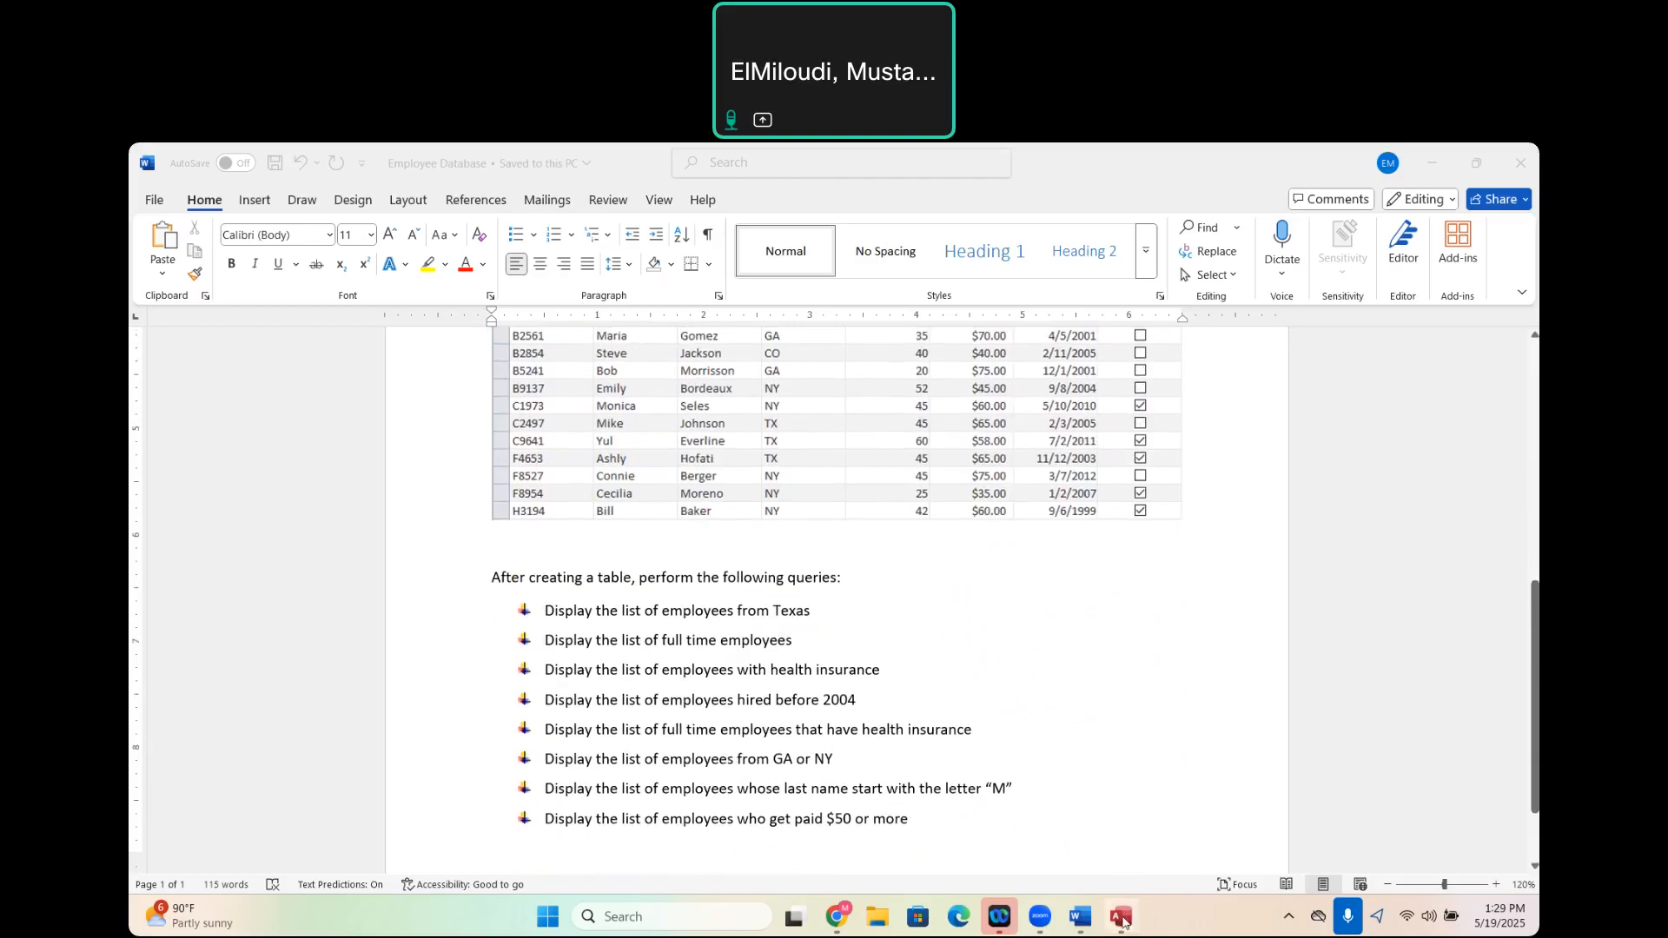
pyautogui.moveTo(1121, 917)
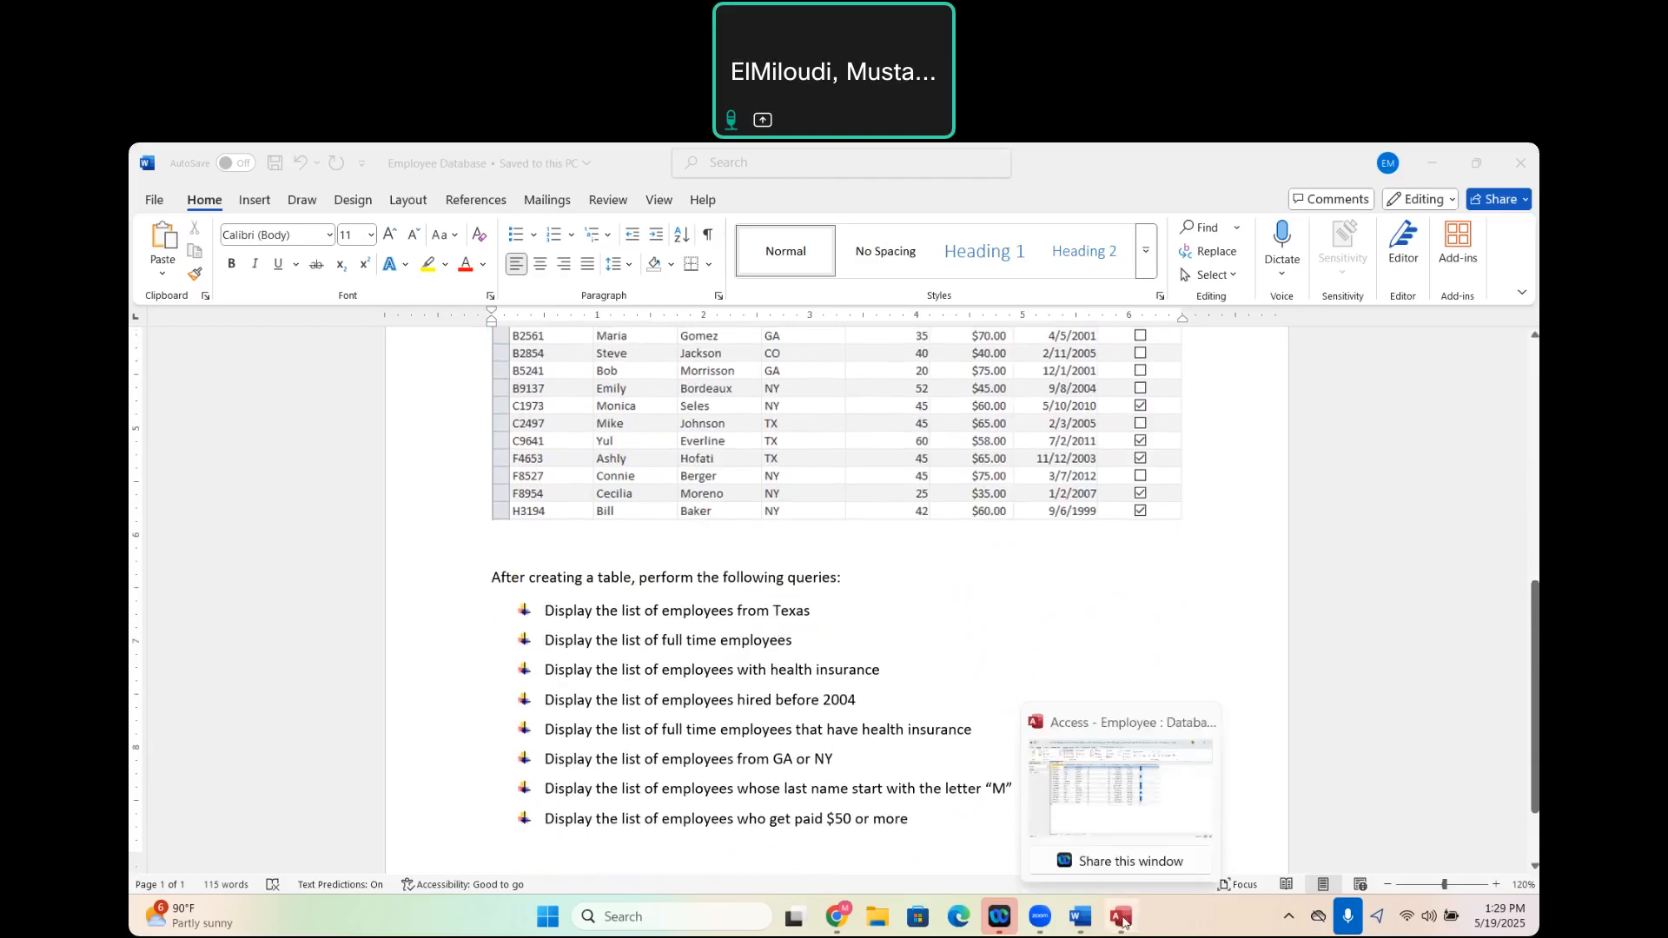
pyautogui.click(1091, 811)
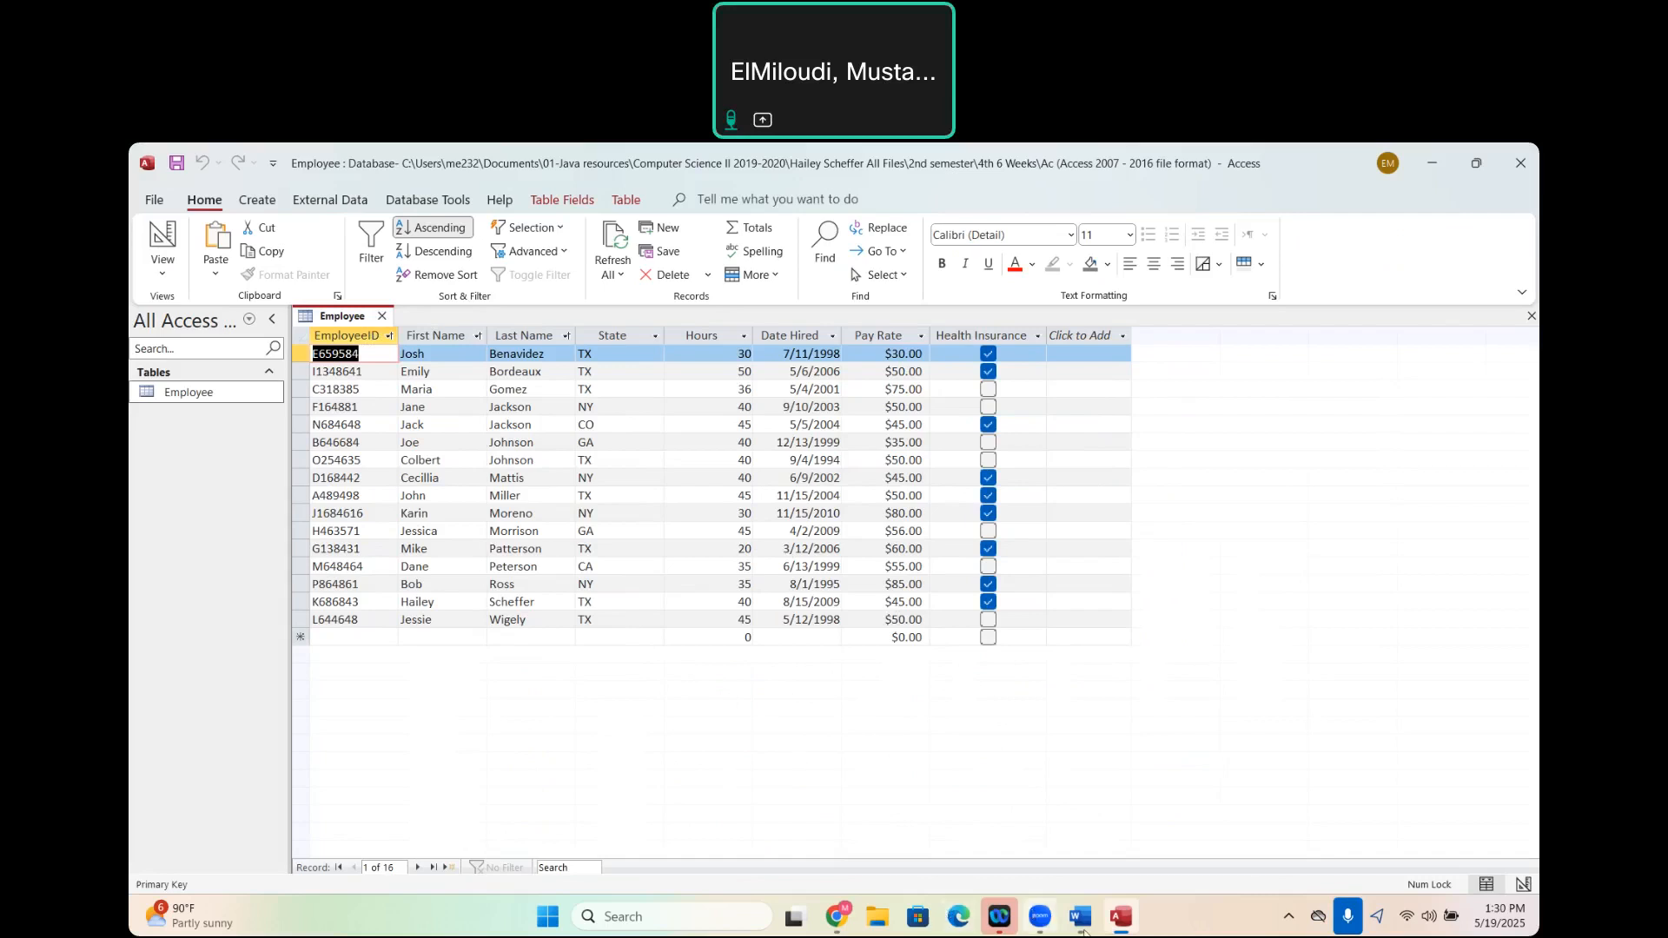
pyautogui.moveTo(1083, 931)
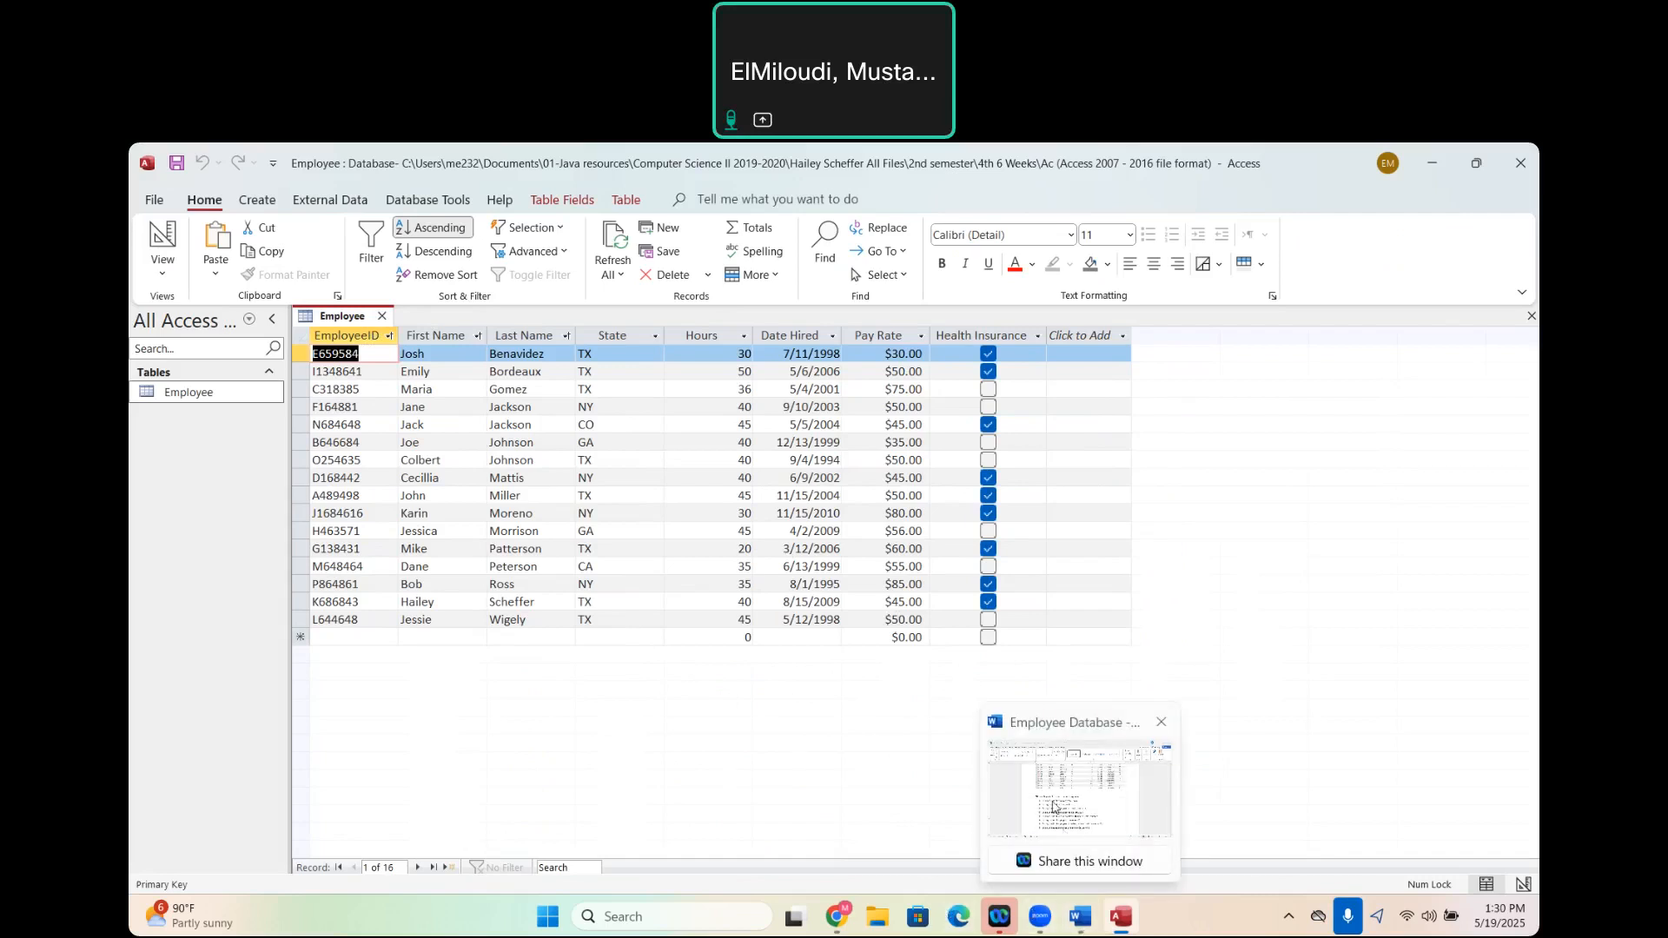
pyautogui.click(1054, 807)
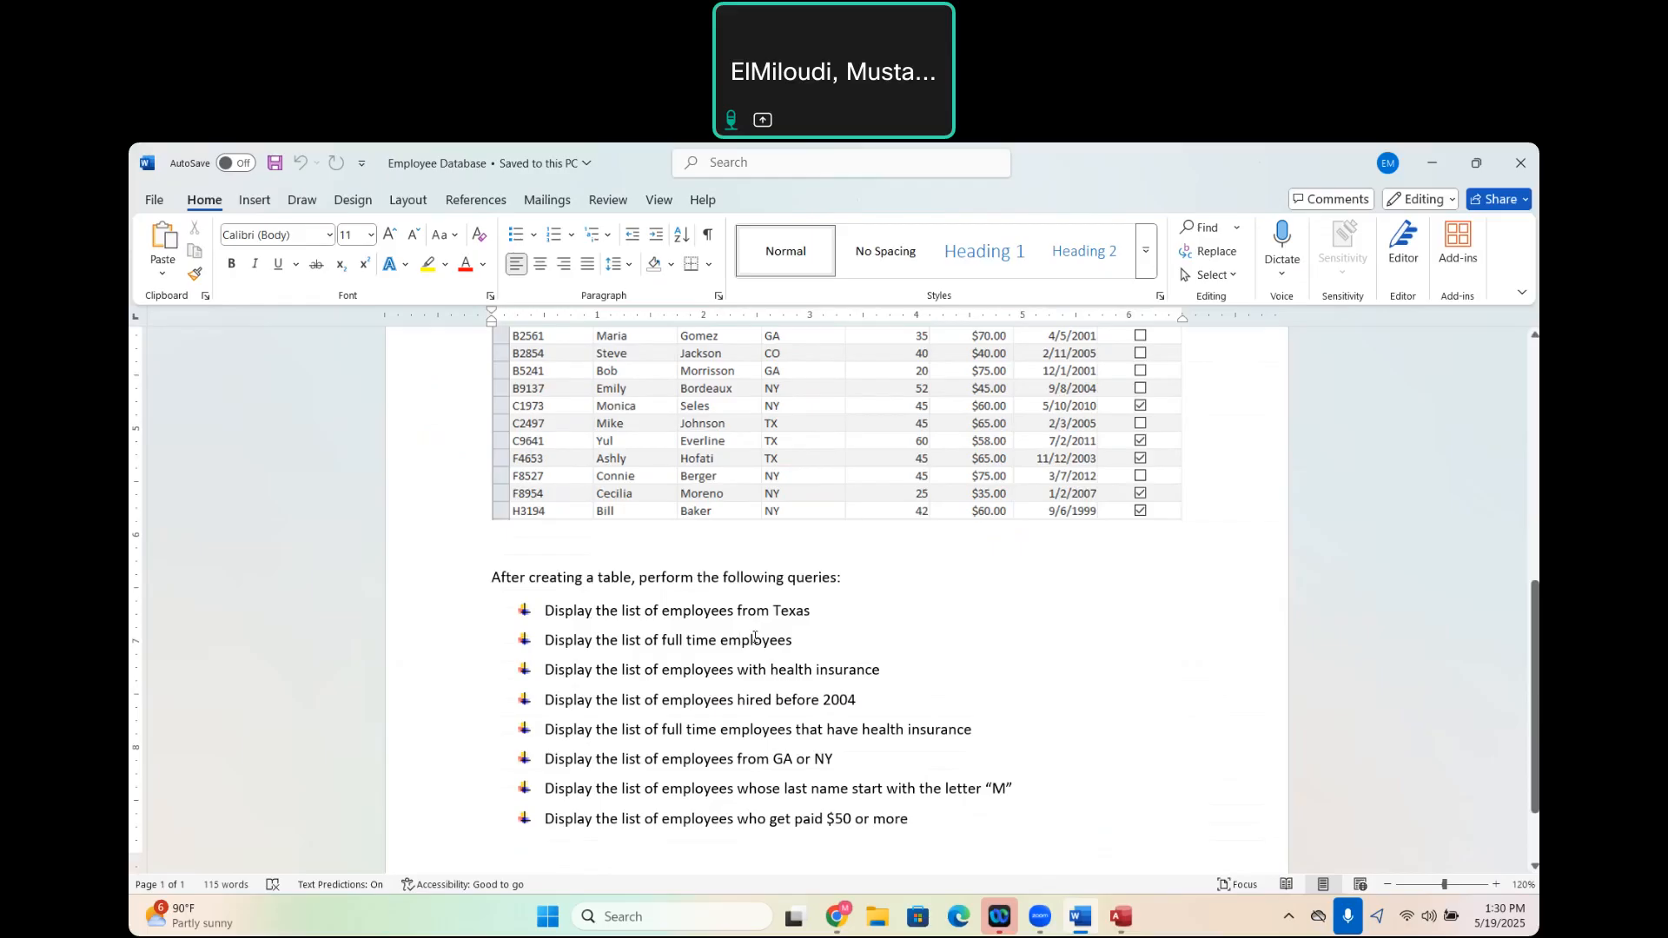
pyautogui.scroll(3, 755, 637)
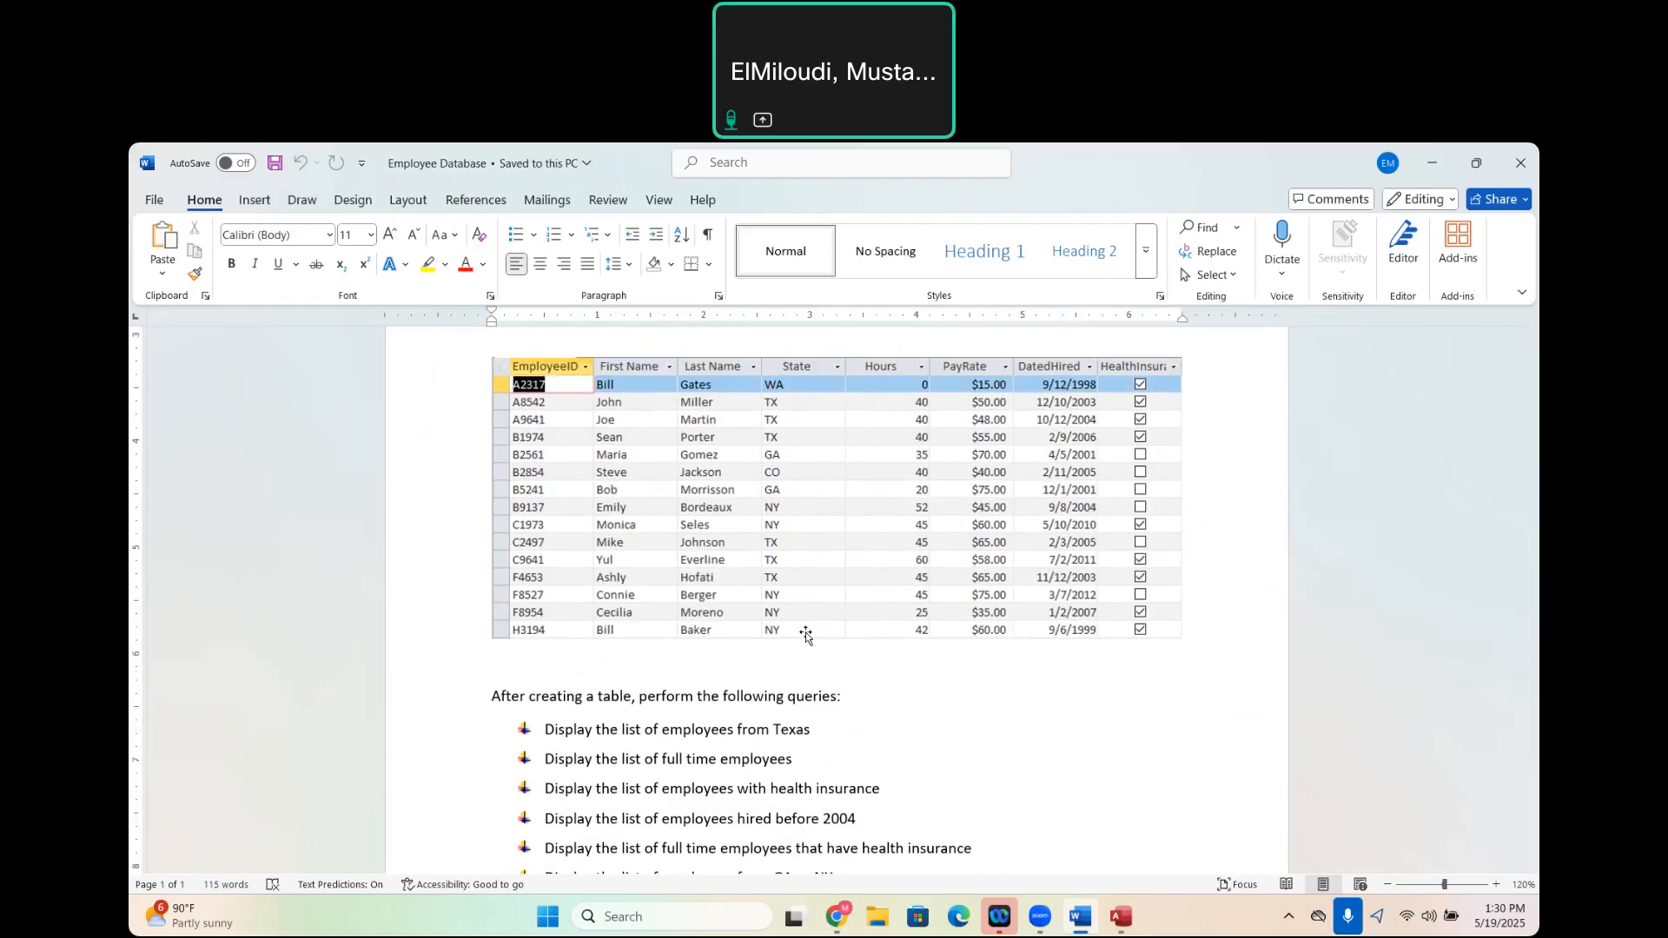
# - Switch to Access and start a new query with the Simple Query Wizard, based on the Employee table
pyautogui.moveTo(1121, 917)
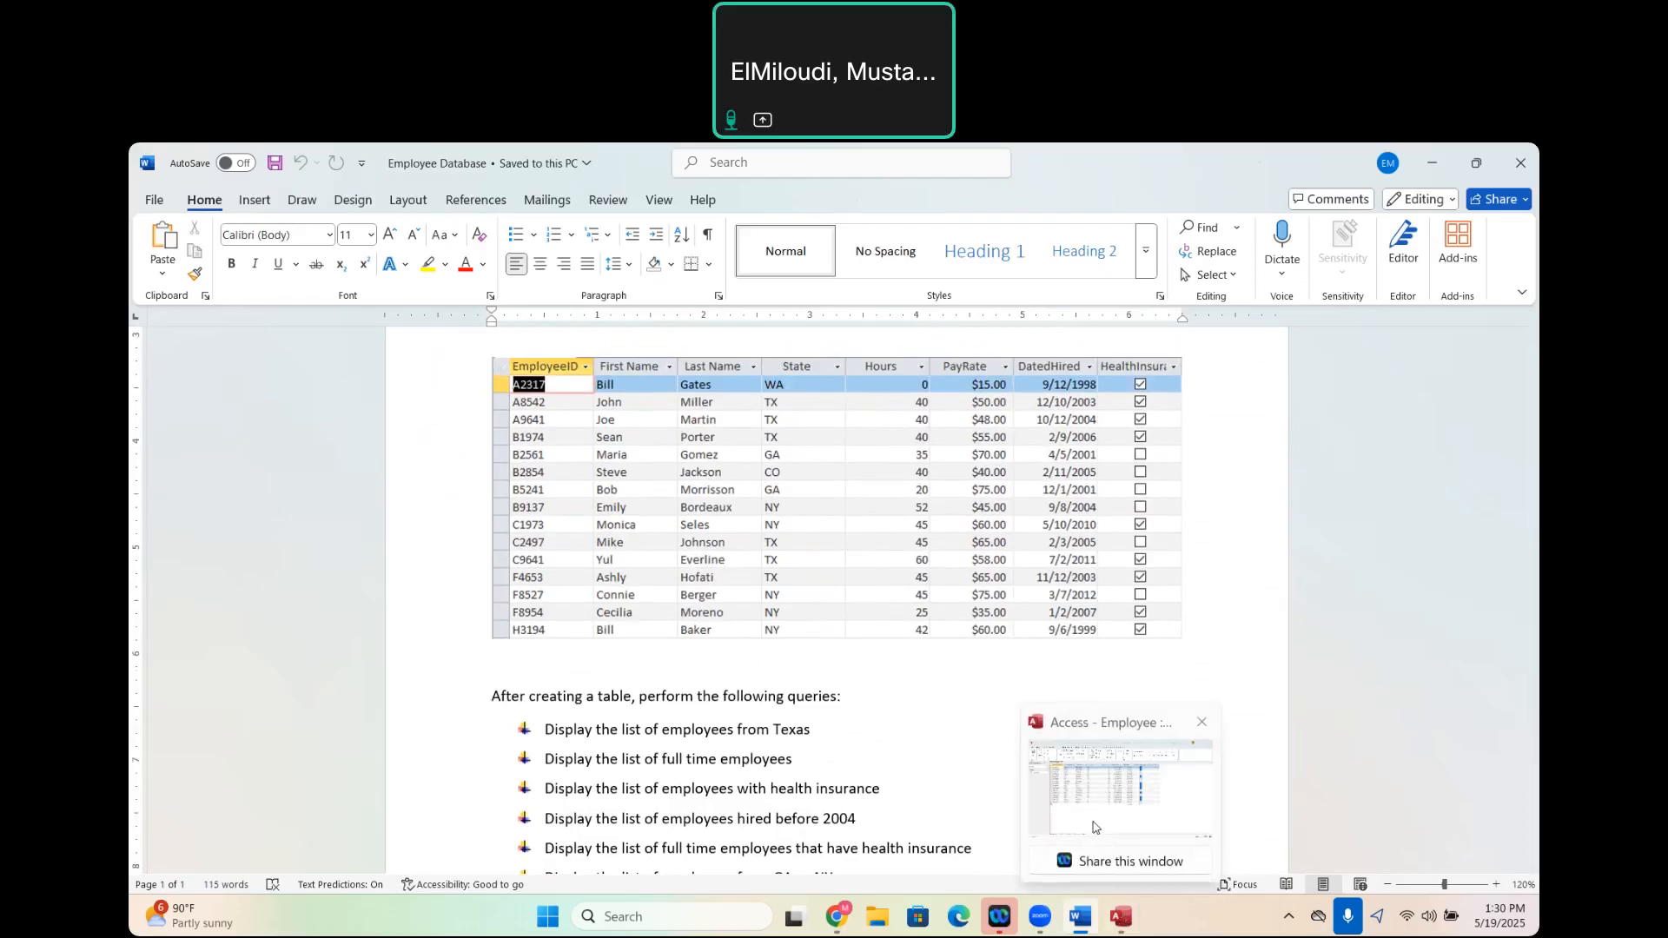
pyautogui.click(1093, 826)
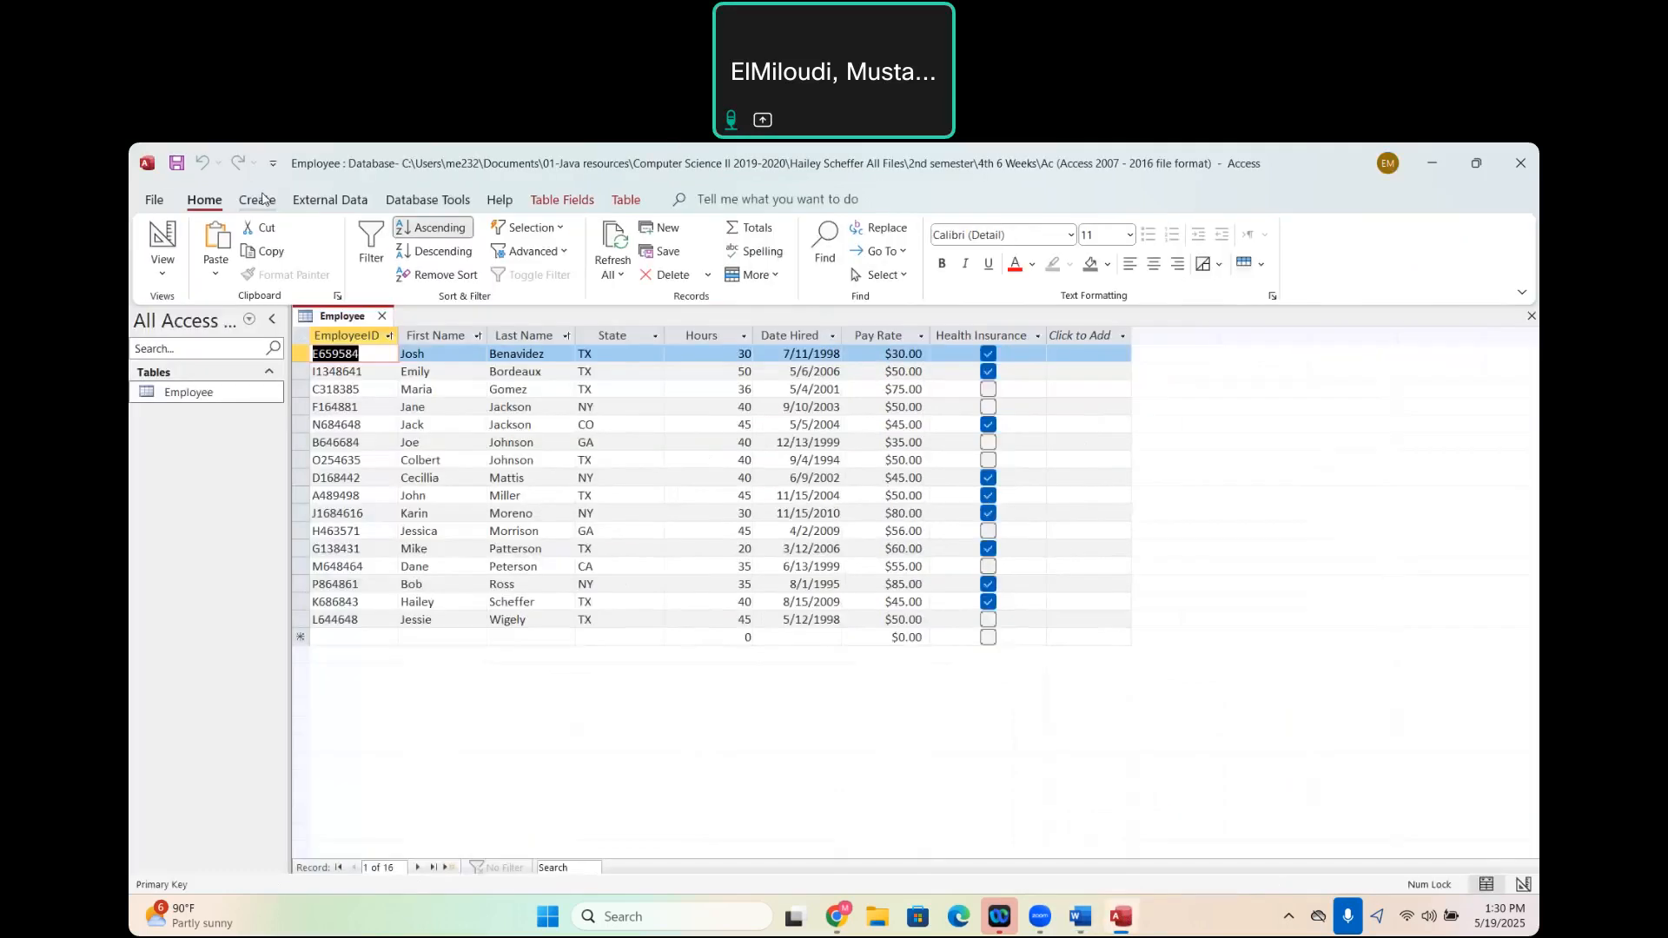
pyautogui.click(264, 201)
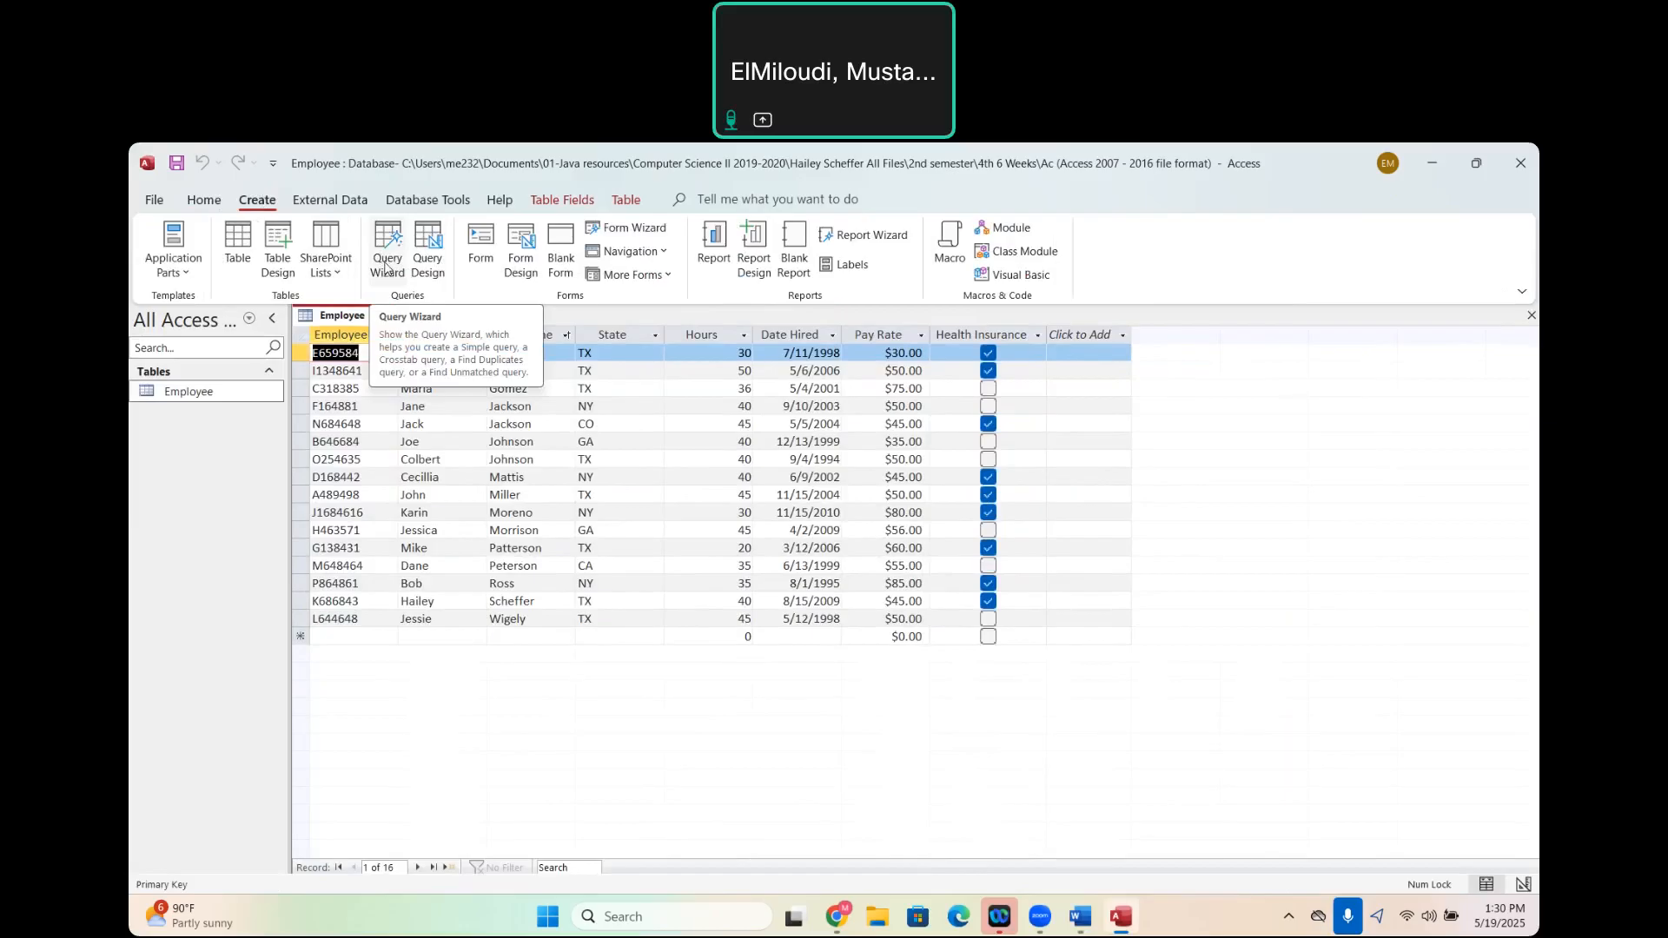
pyautogui.click(387, 267)
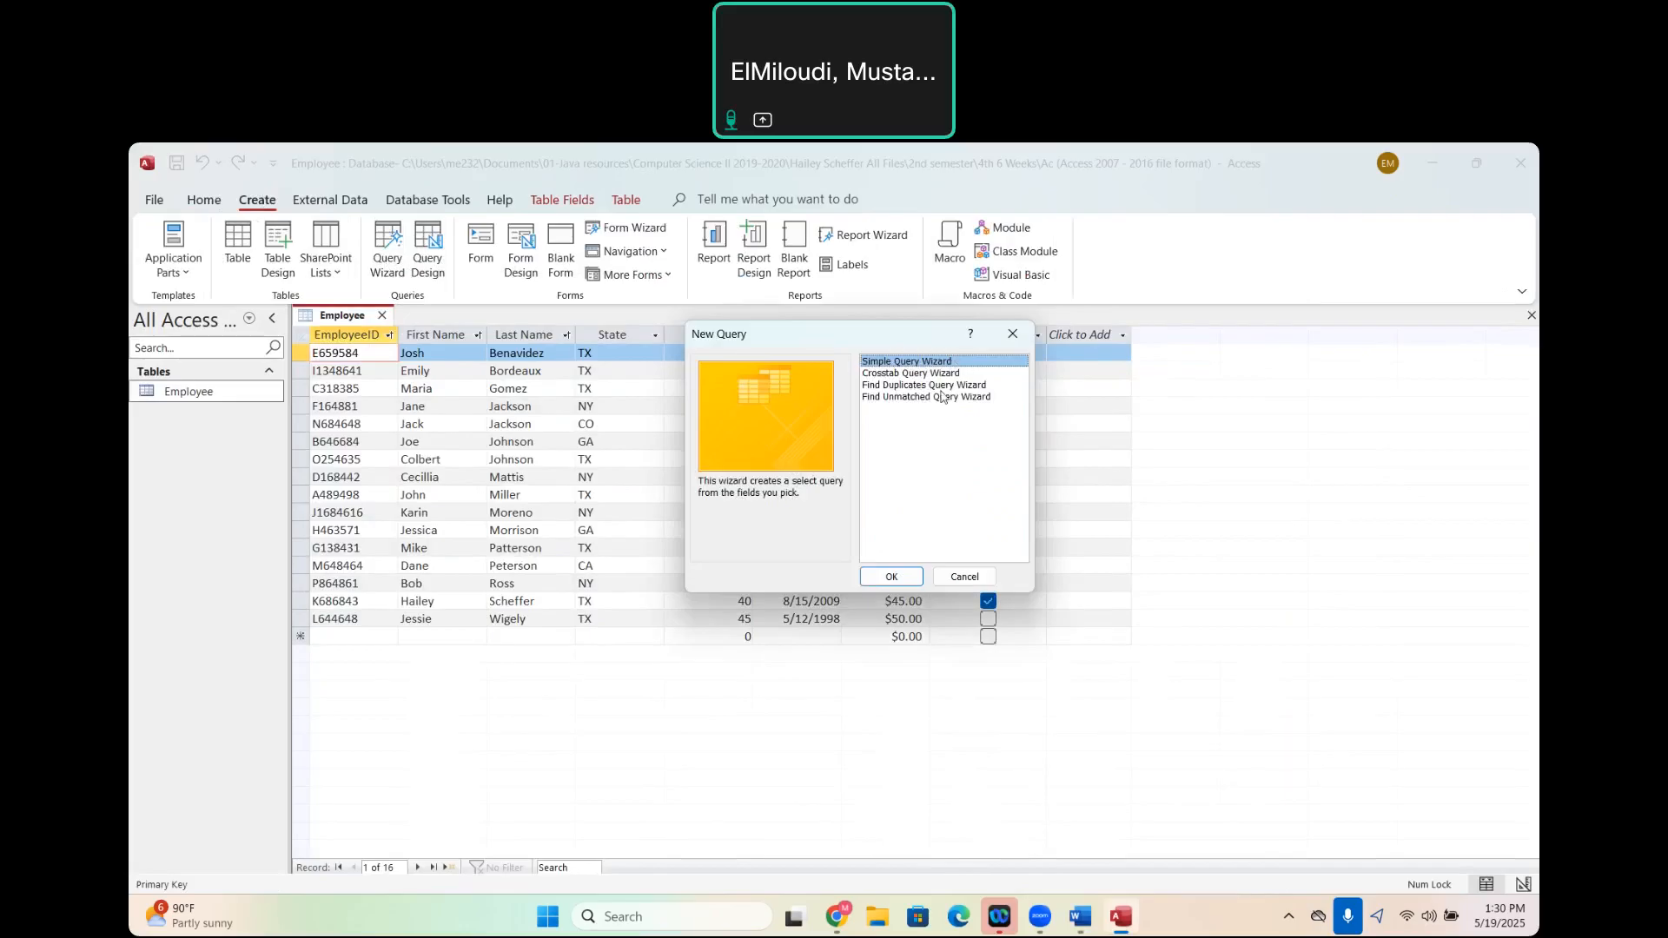
pyautogui.click(901, 578)
pyautogui.click(892, 578)
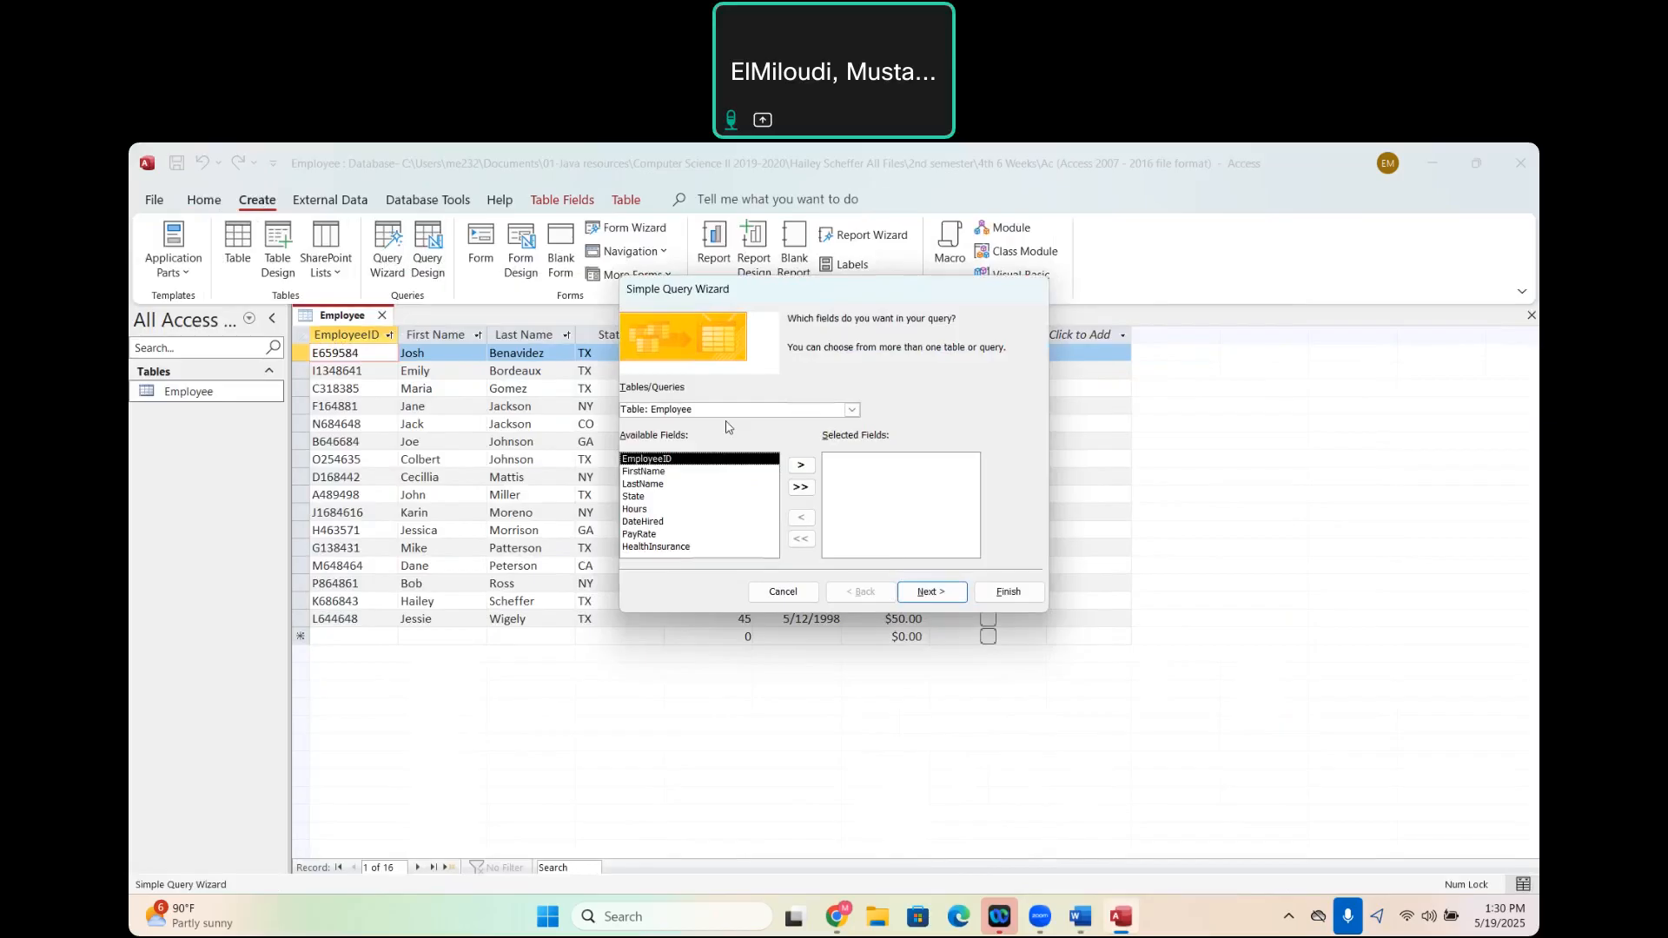
pyautogui.click(852, 409)
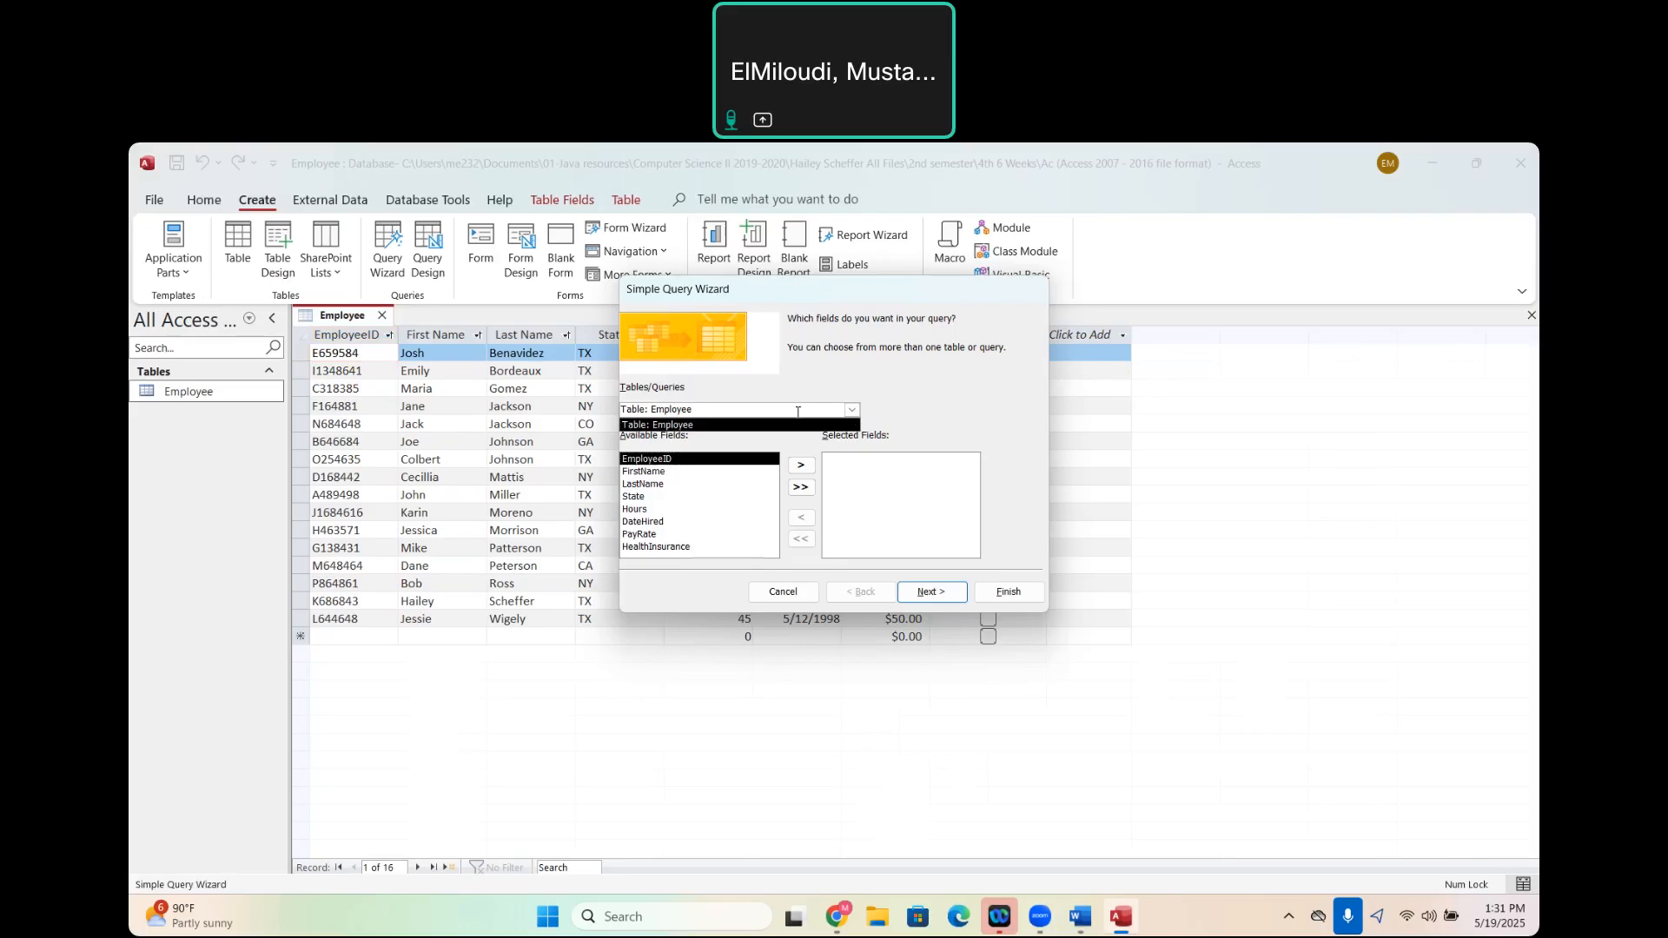
pyautogui.click(923, 417)
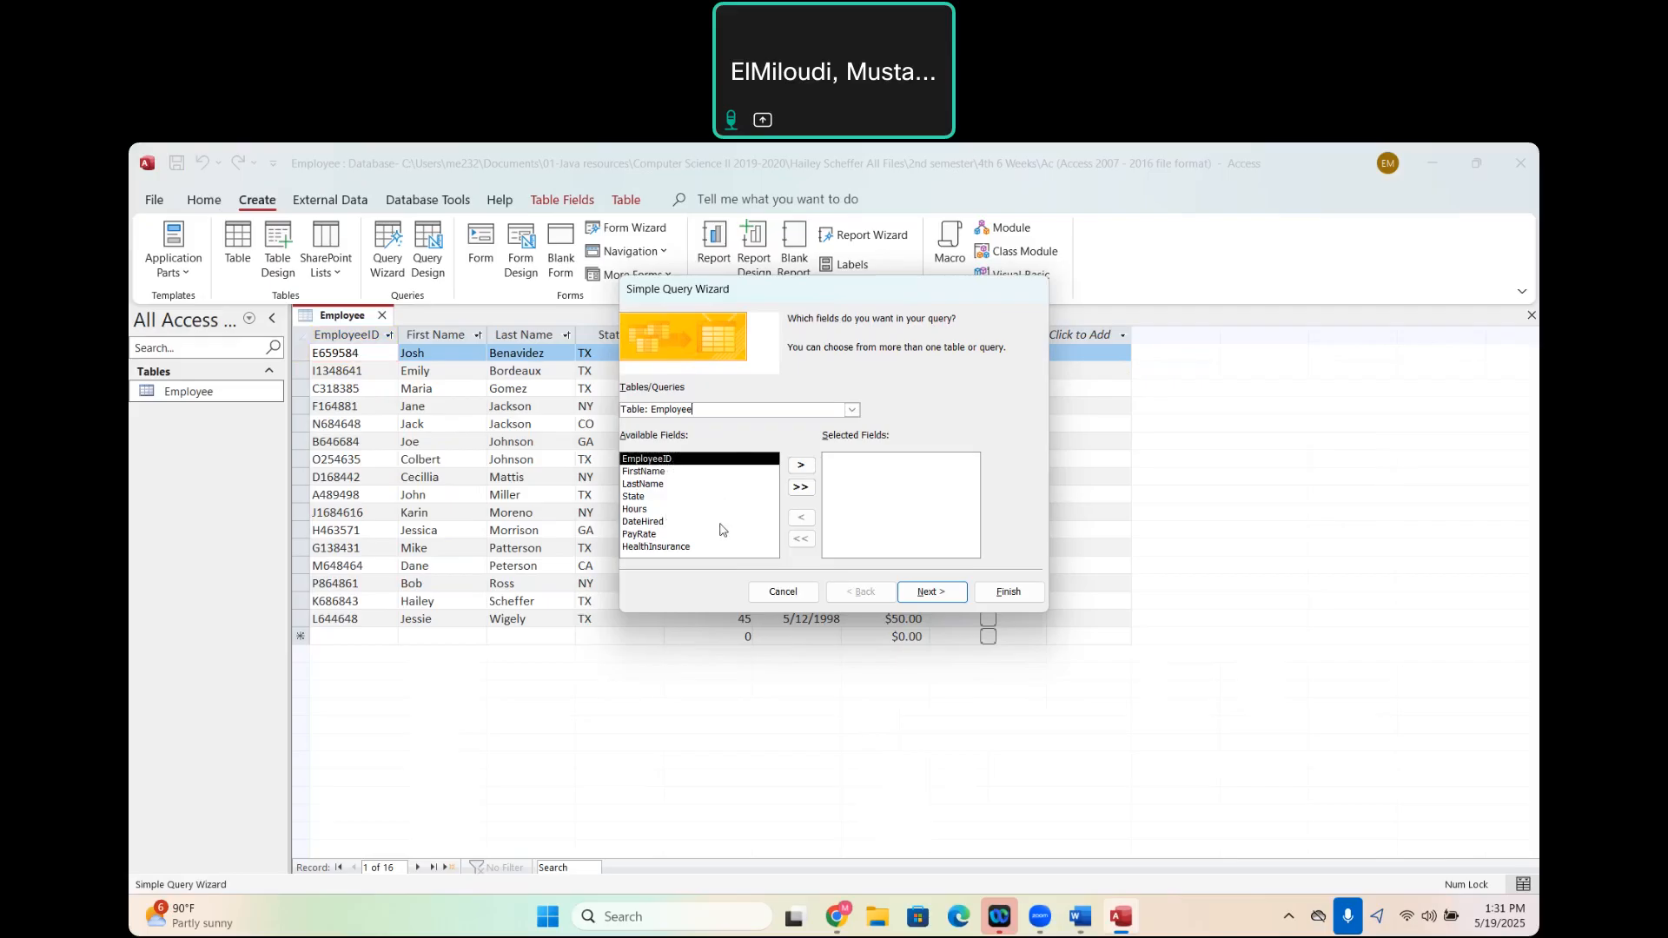
# - Add the FirstName, LastName, State, Hours and PayRate fields to the query's selected fields
pyautogui.click(659, 471)
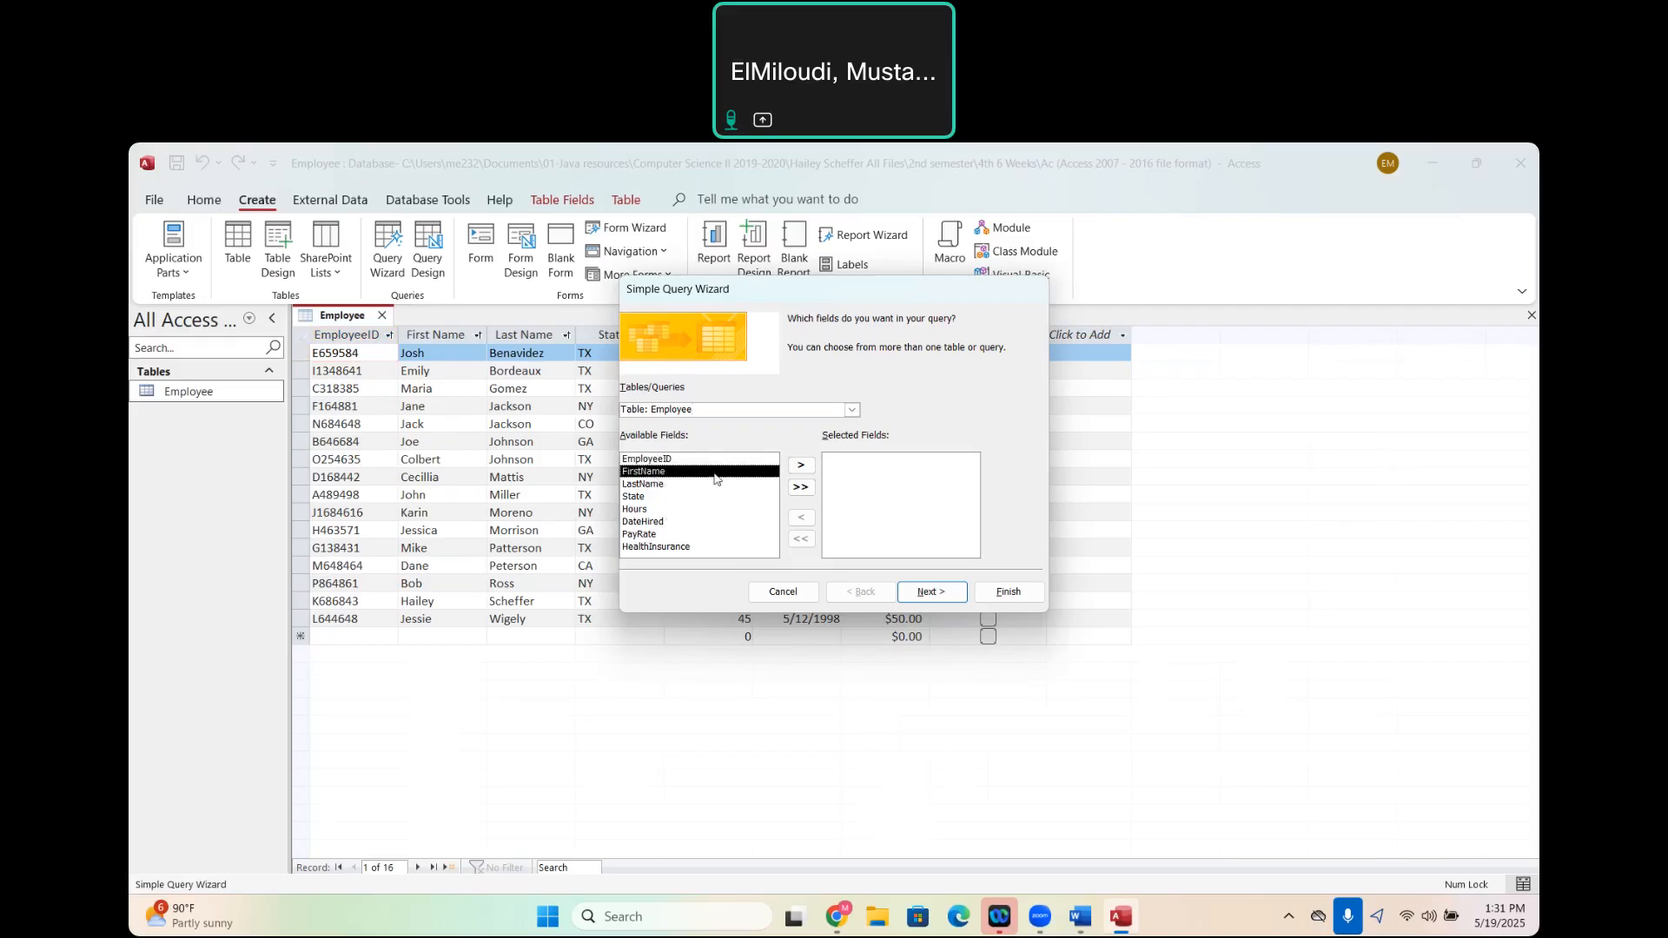
pyautogui.click(803, 466)
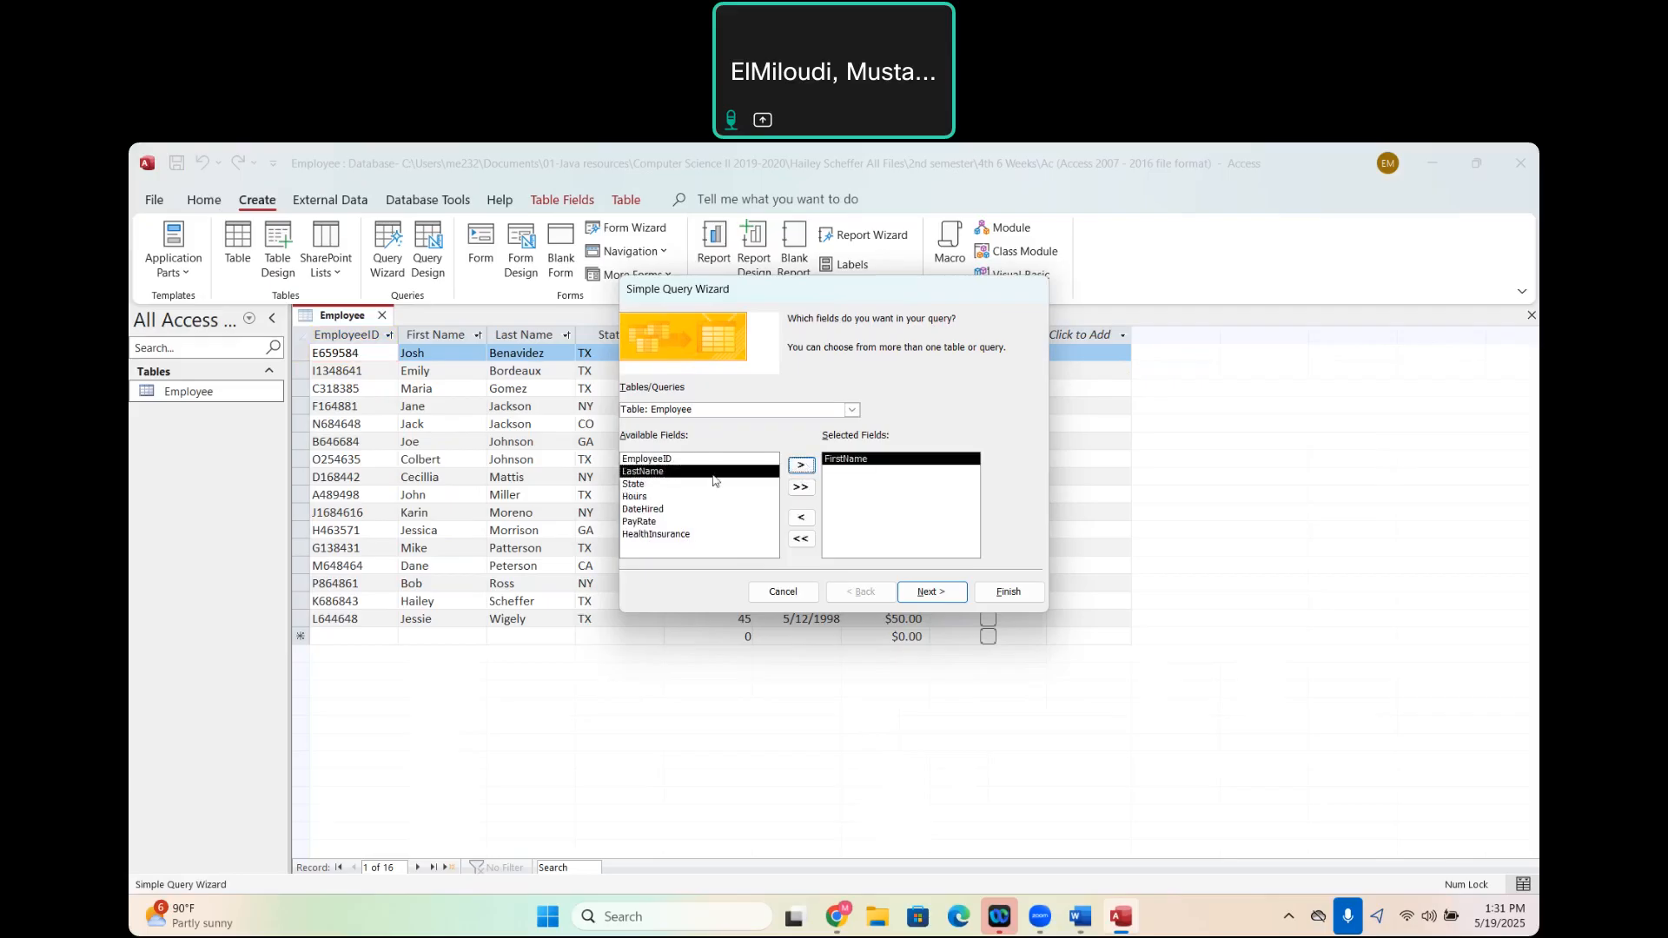
pyautogui.click(803, 466)
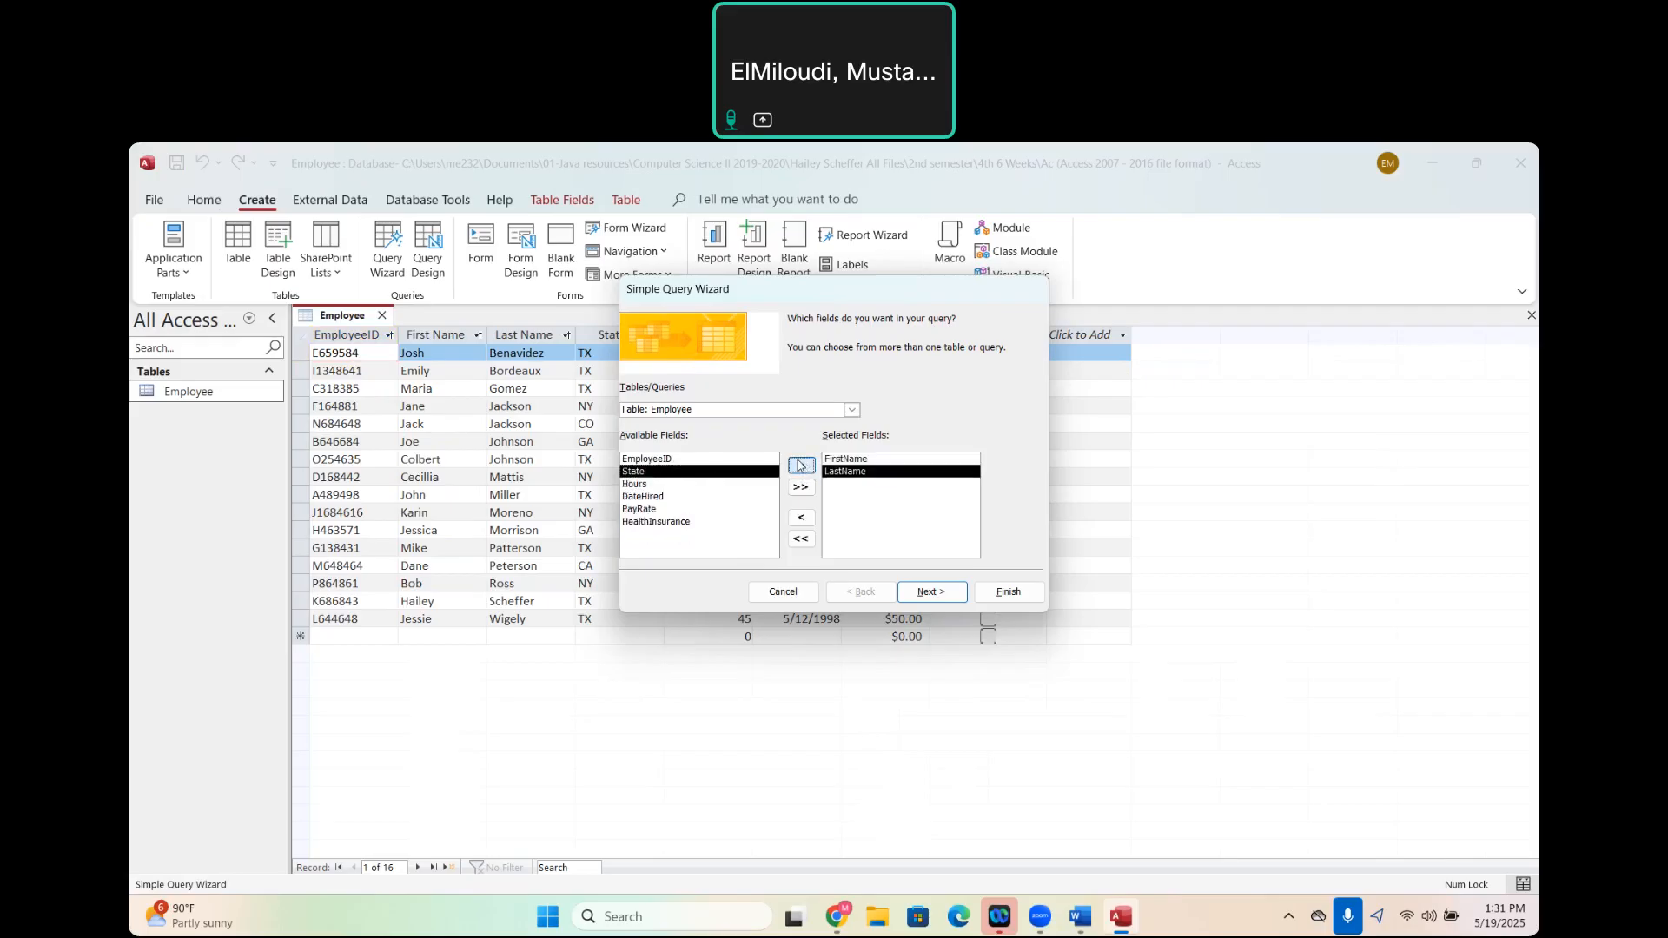
pyautogui.click(801, 466)
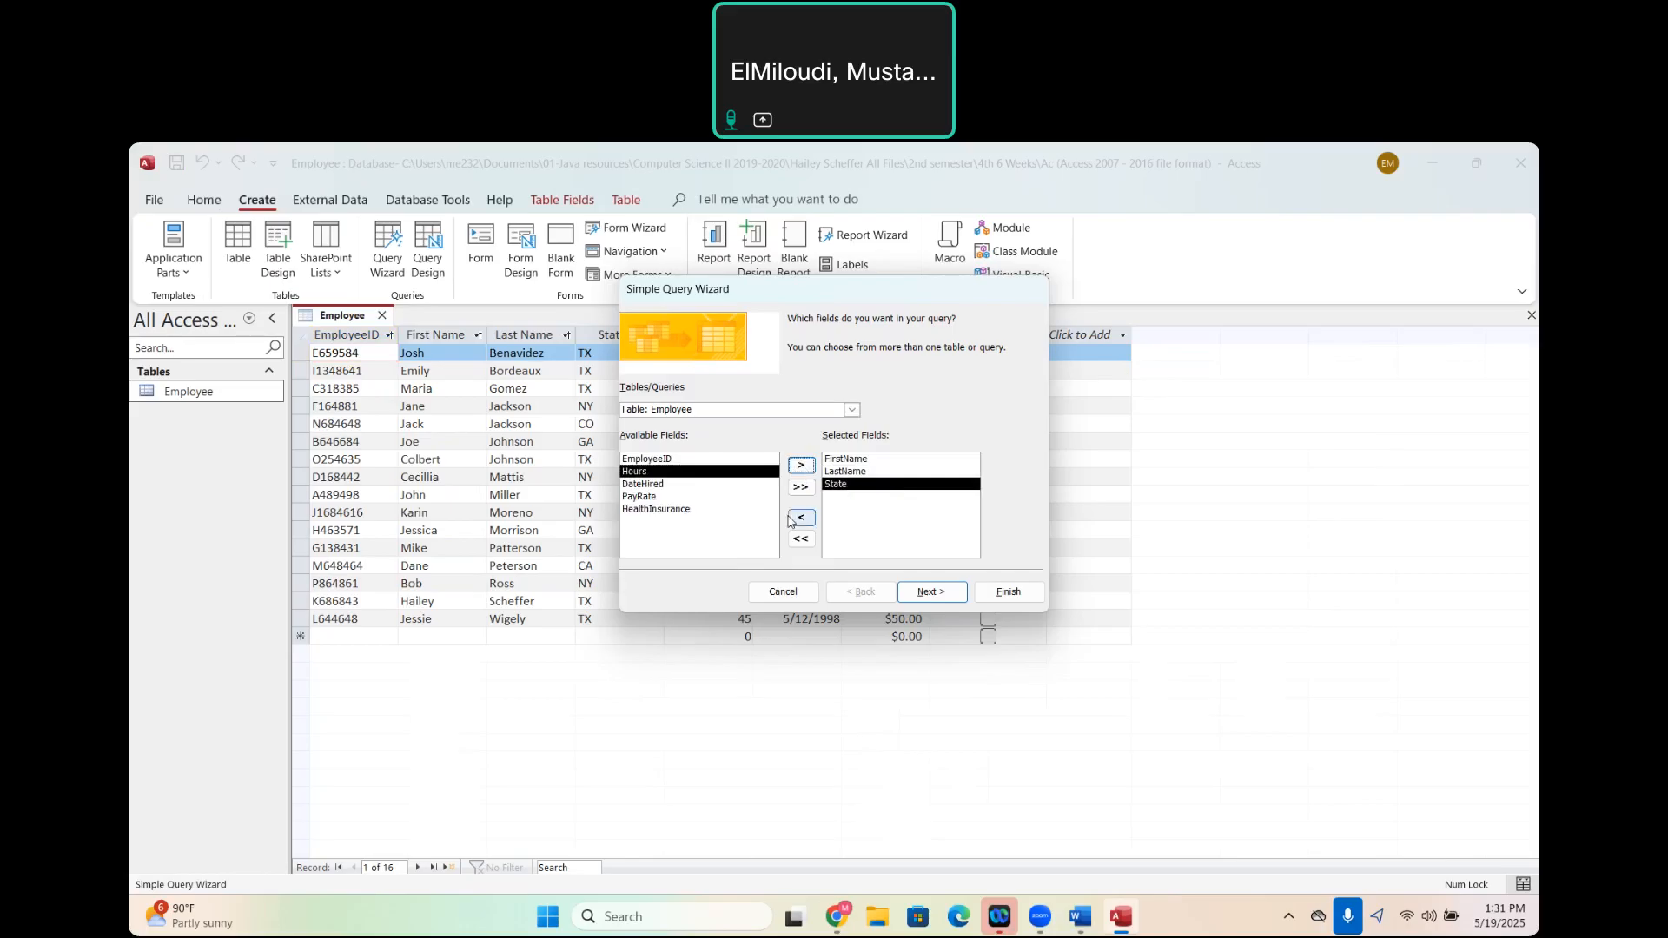
pyautogui.click(801, 469)
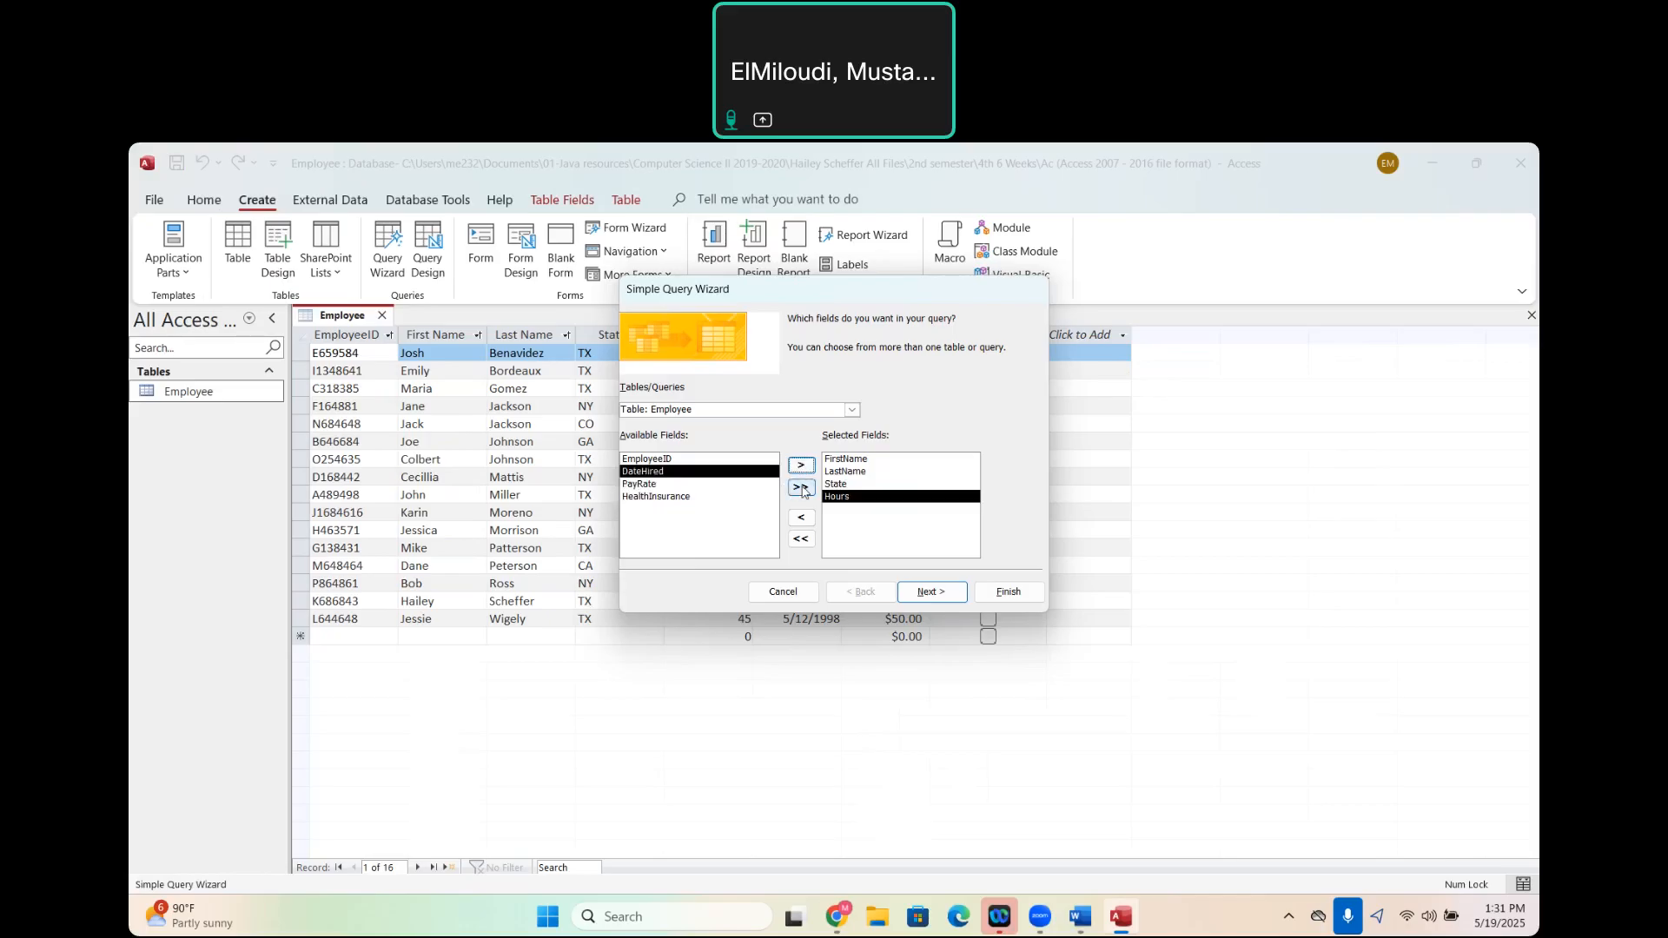
pyautogui.click(652, 484)
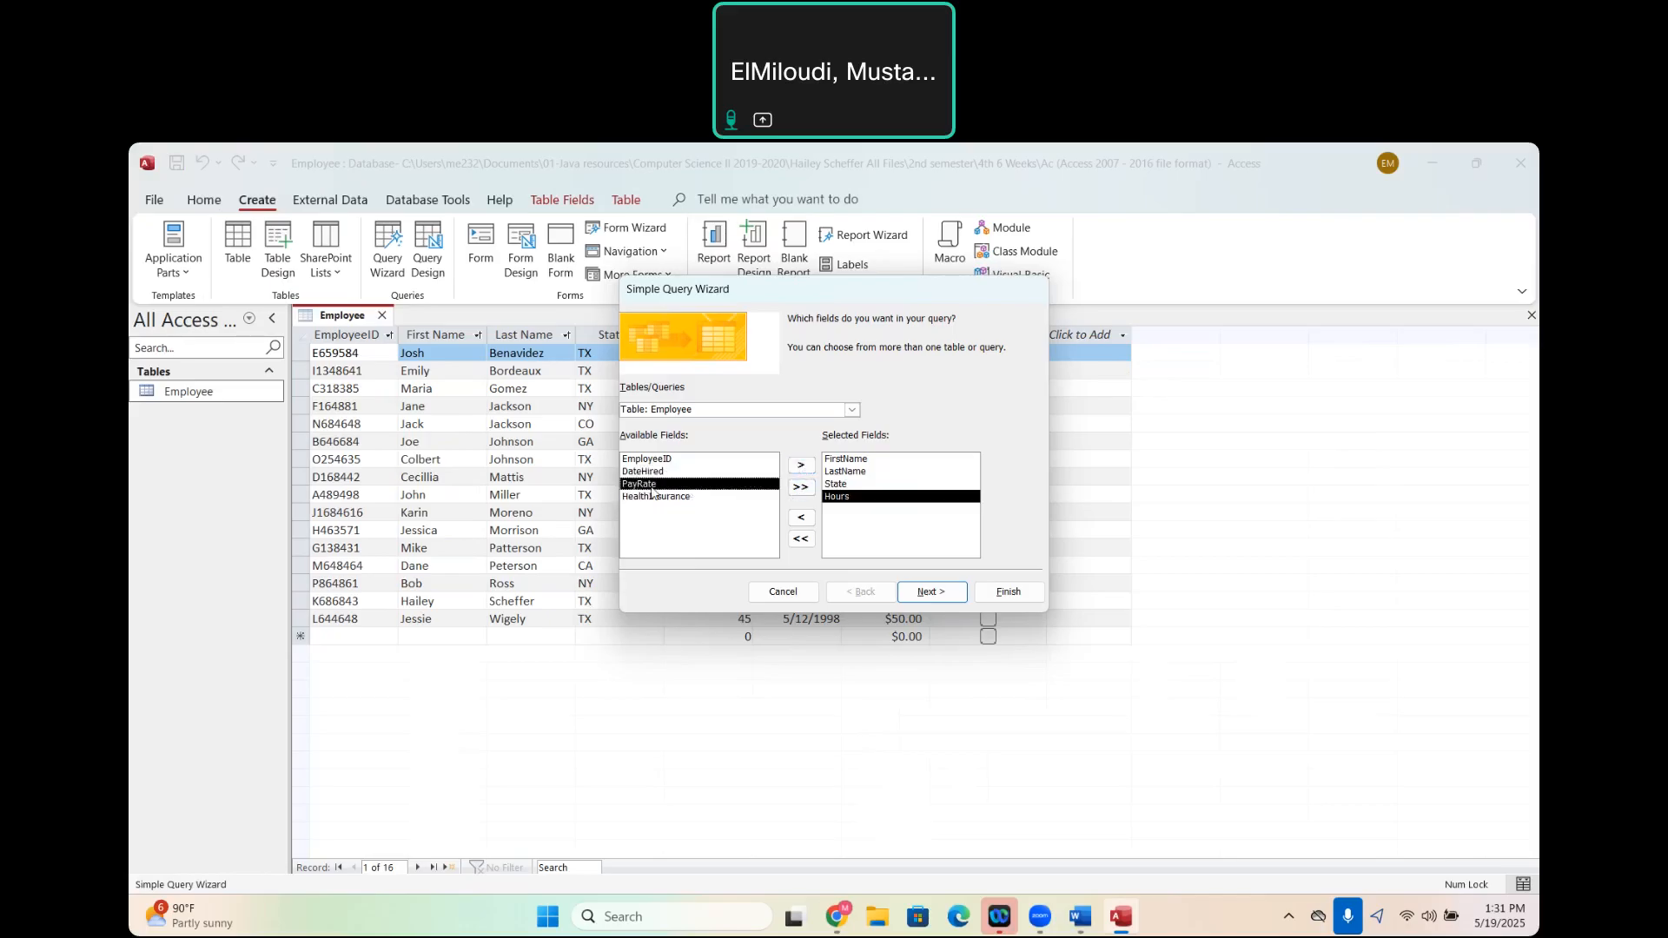
pyautogui.click(802, 465)
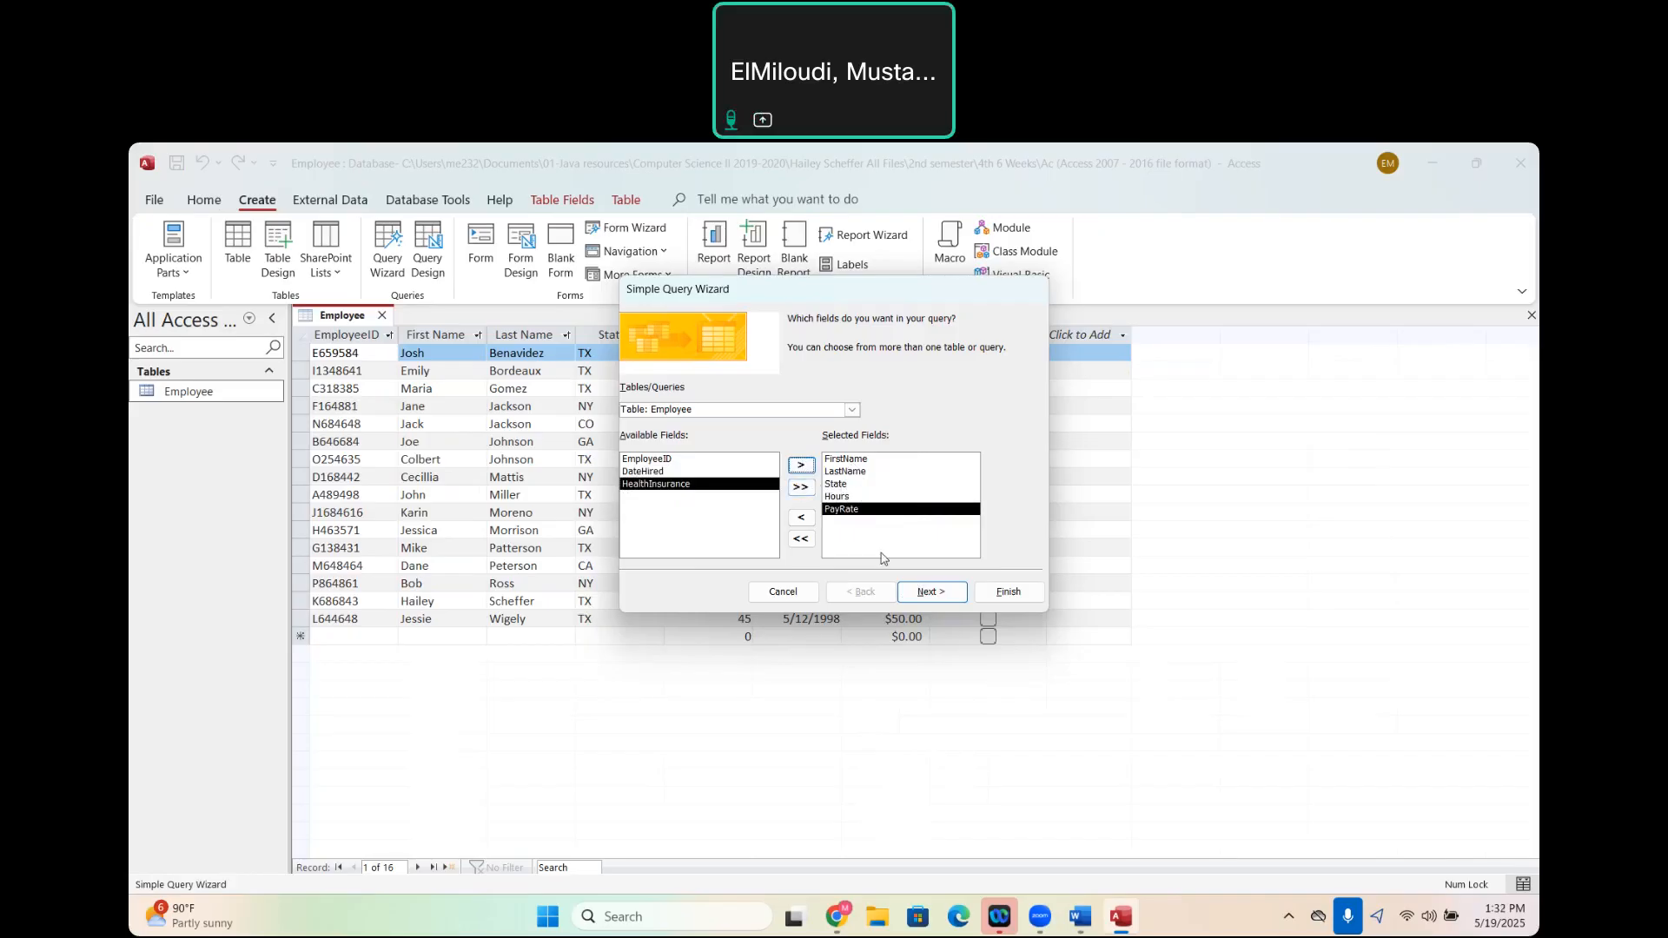
# - Finish the wizard as a detail query titled Employee Query, choosing to modify the query design
pyautogui.click(931, 592)
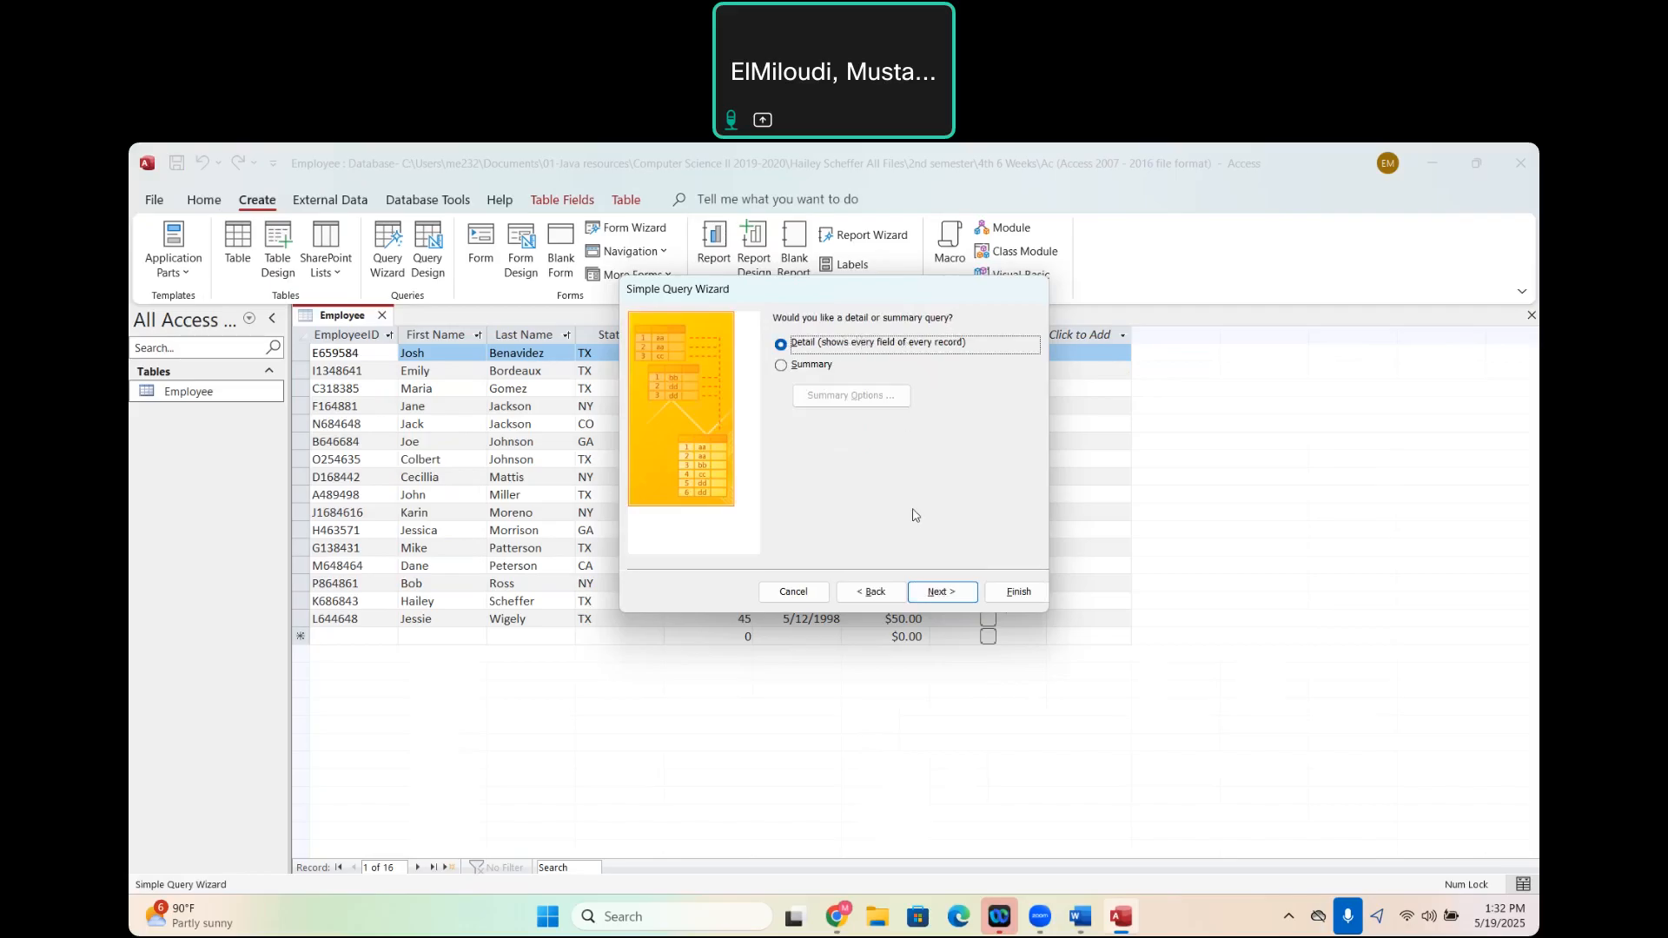
pyautogui.click(950, 595)
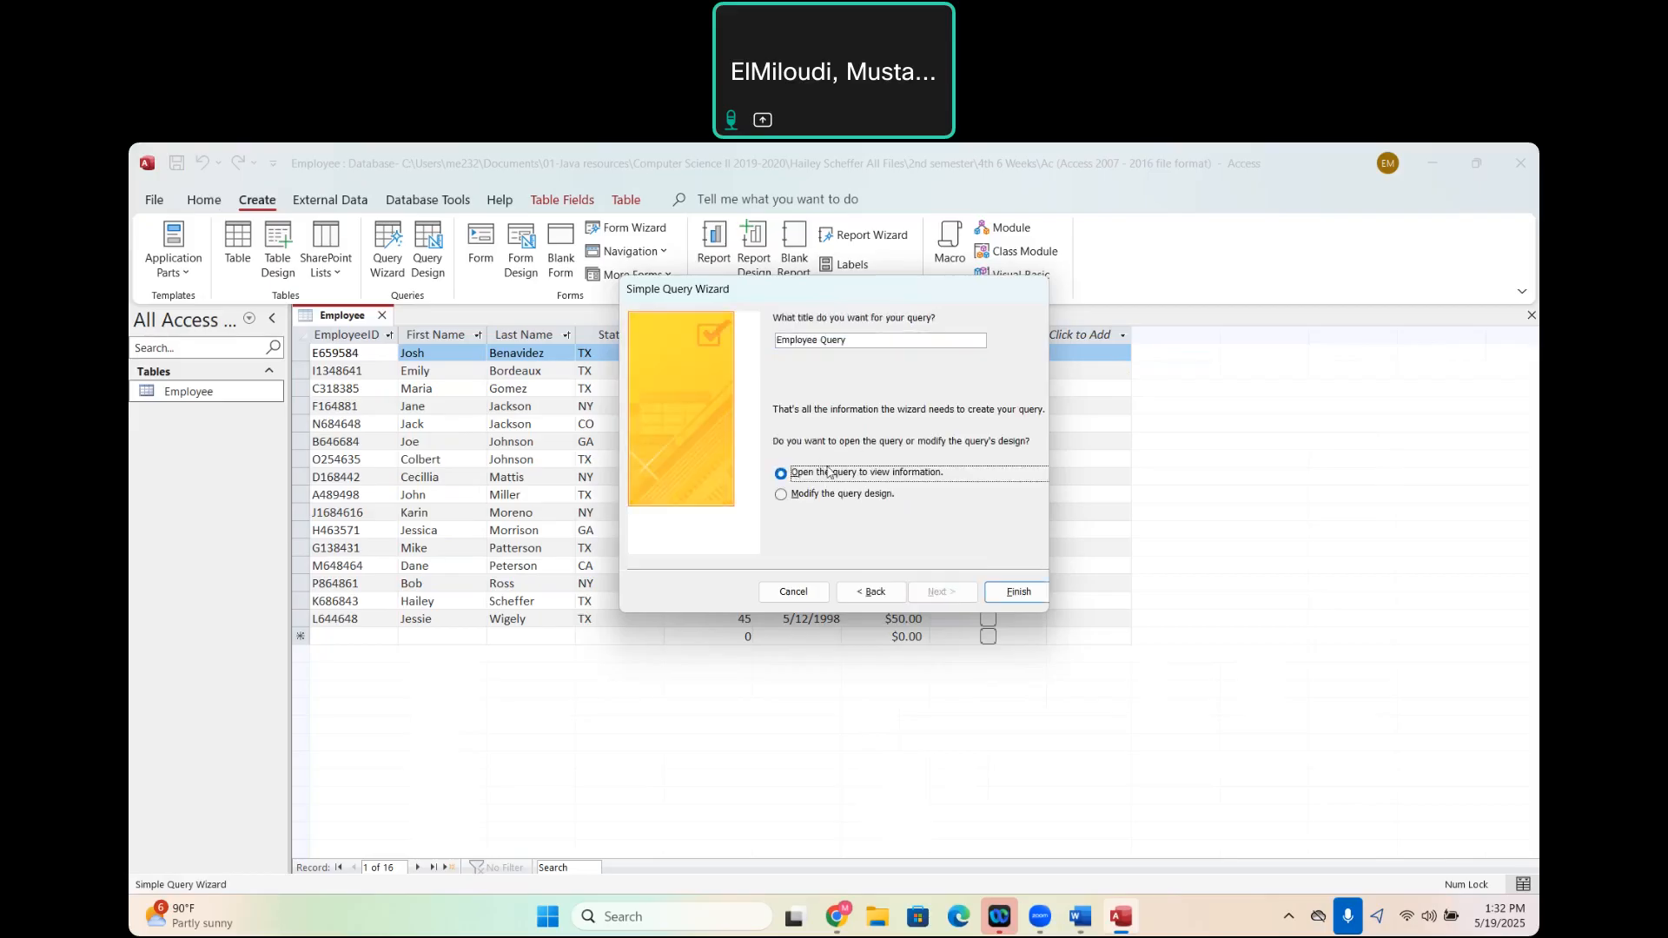
pyautogui.click(781, 495)
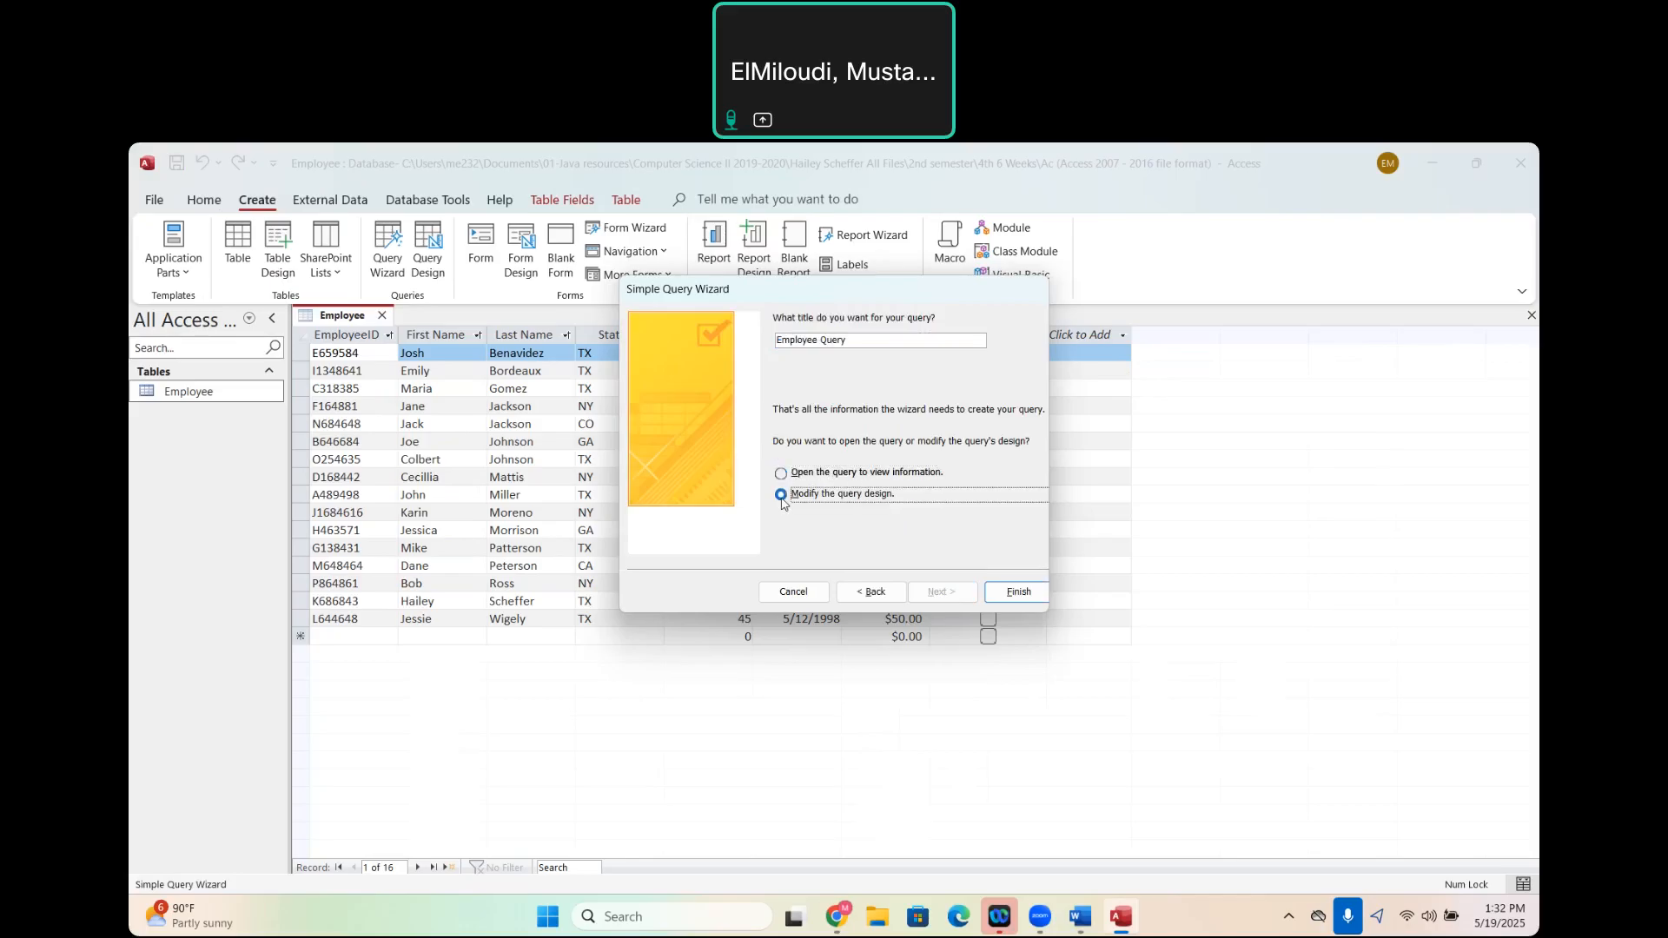
pyautogui.click(1020, 593)
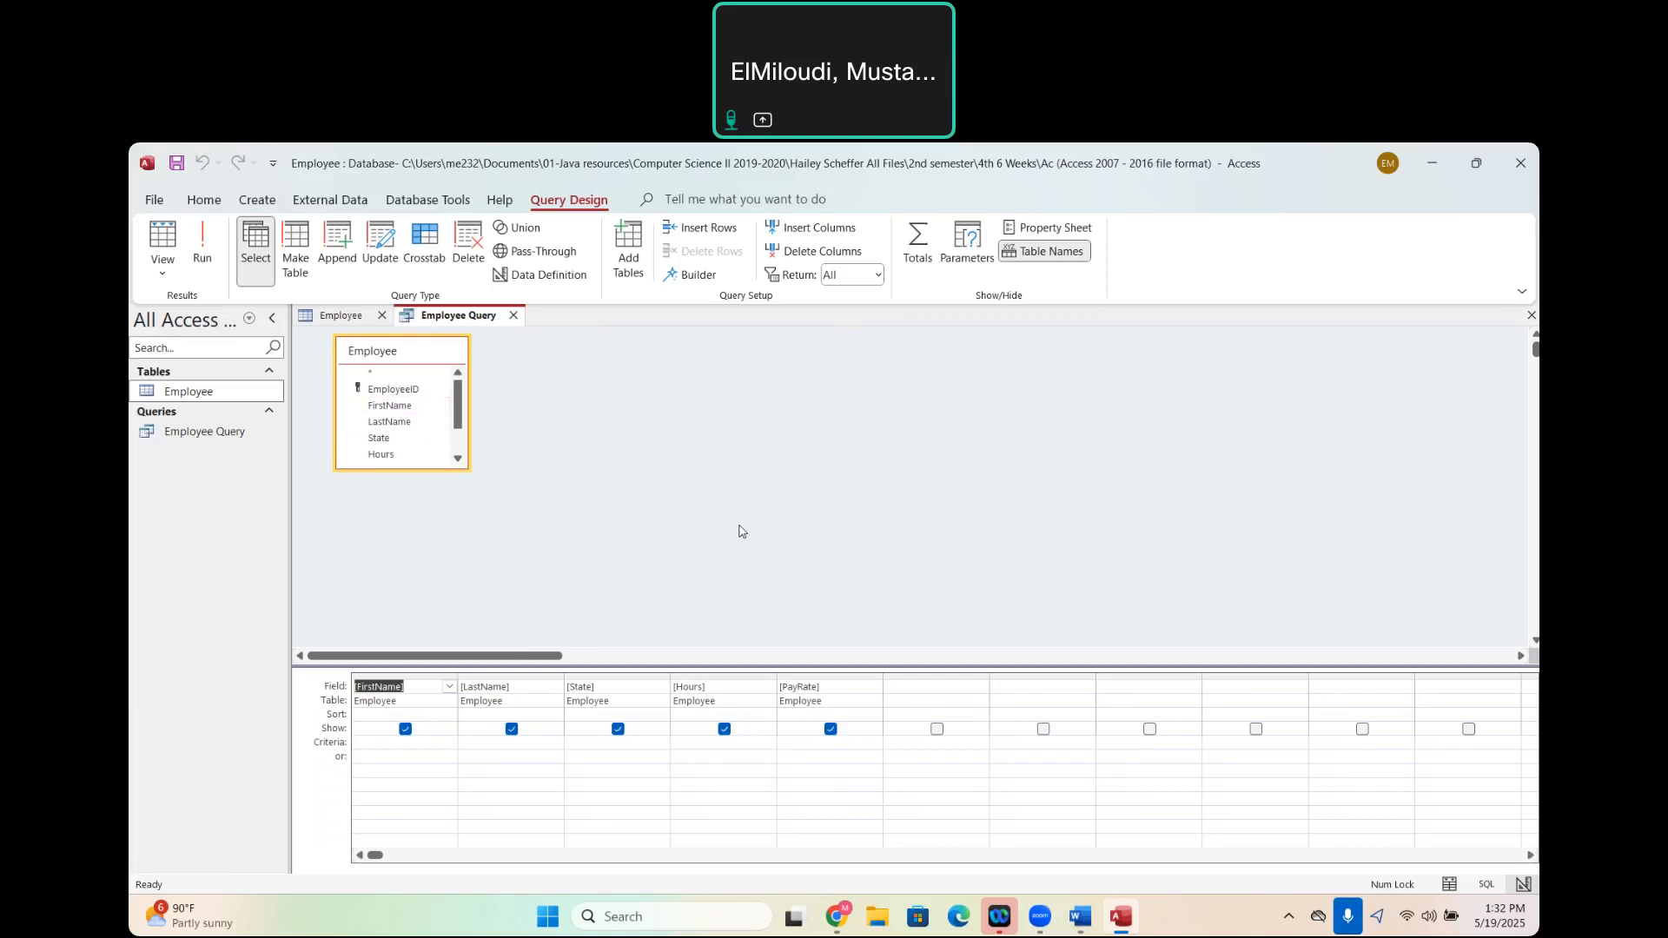
# - Set the criteria of the State field to TX in the query design
pyautogui.click(325, 745)
pyautogui.click(584, 751)
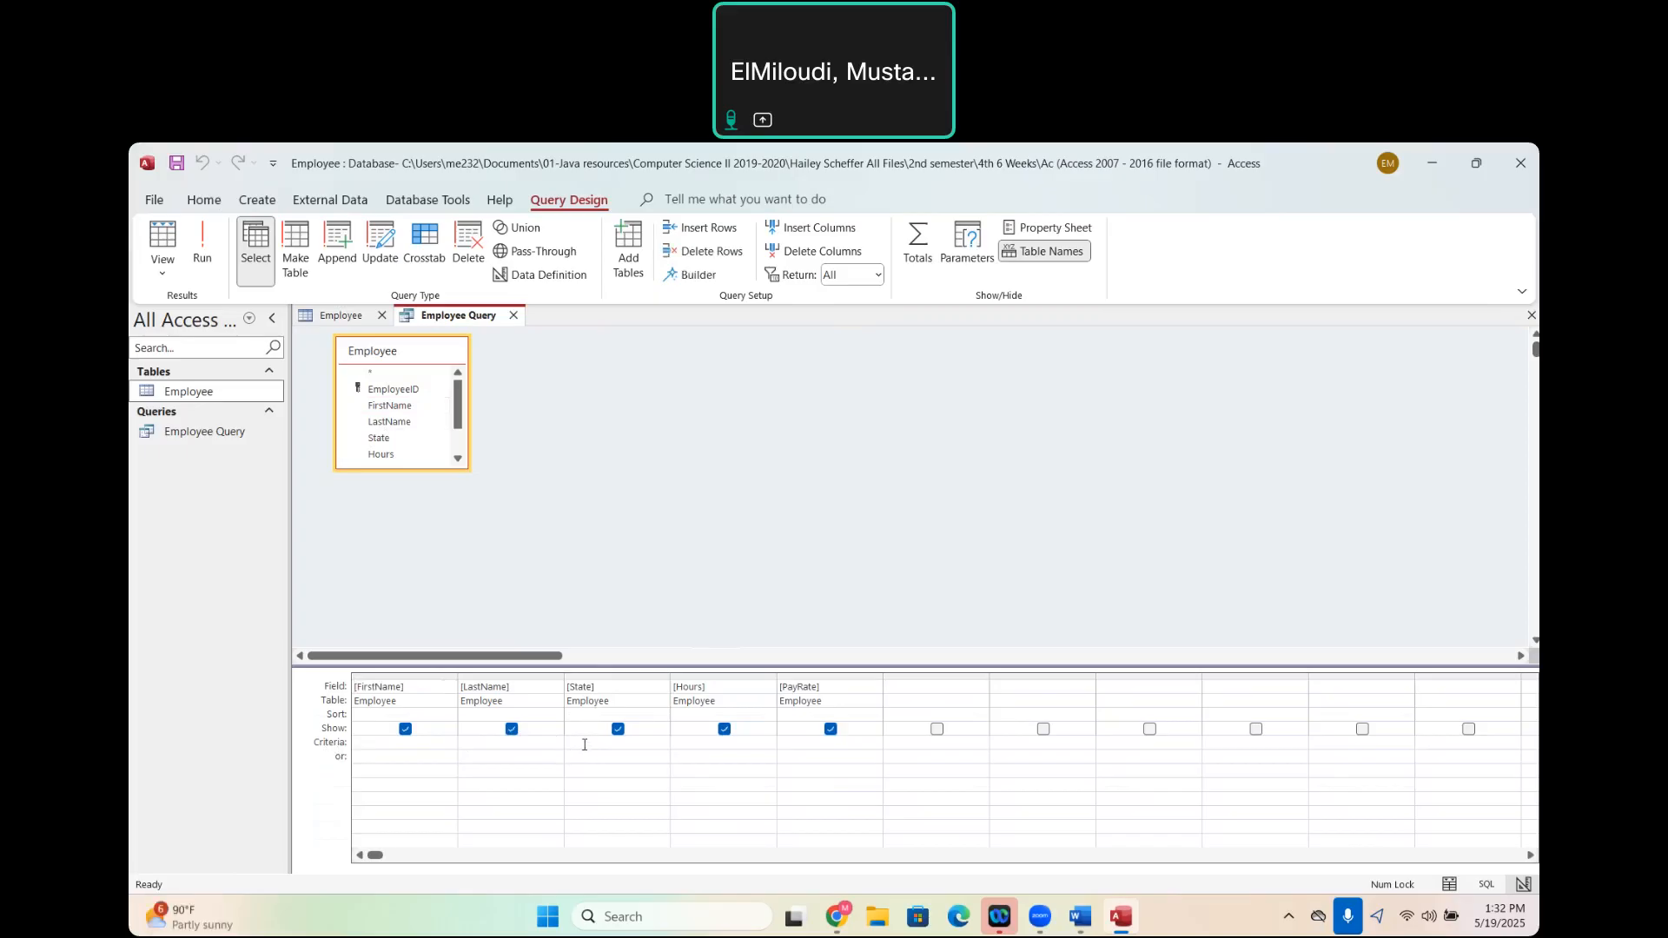
pyautogui.write('Te')
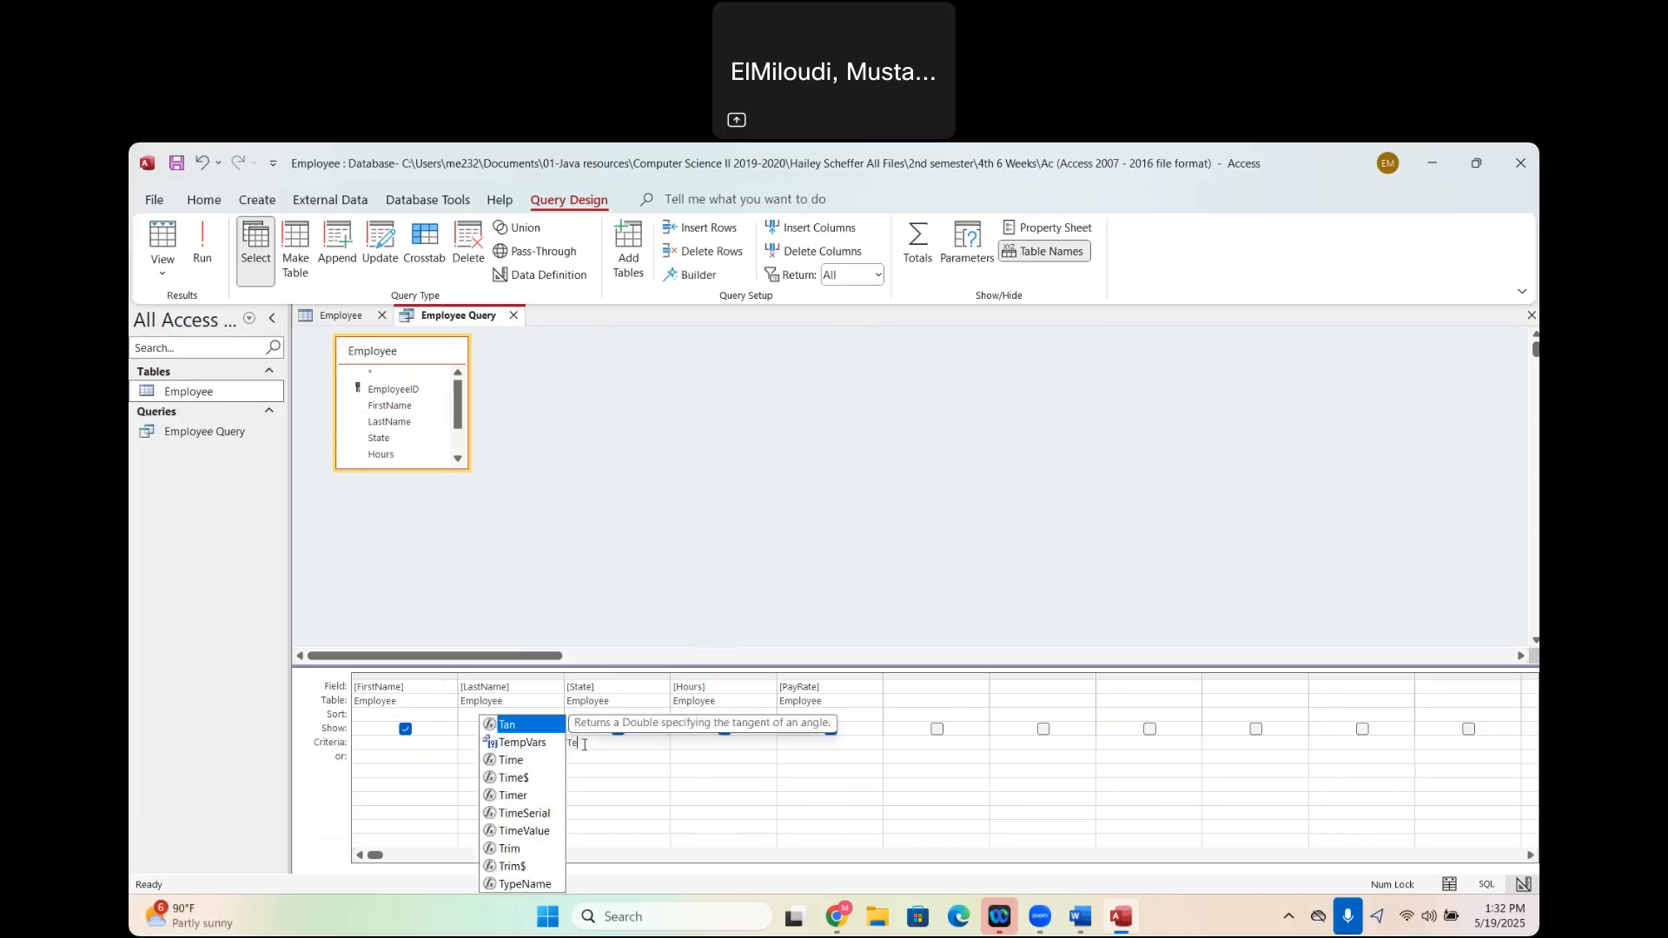
pyautogui.write('xas')
pyautogui.press('BackSpace')
pyautogui.press('BackSpace')
pyautogui.press('BackSpace')
pyautogui.press('BackSpace')
pyautogui.write('X')
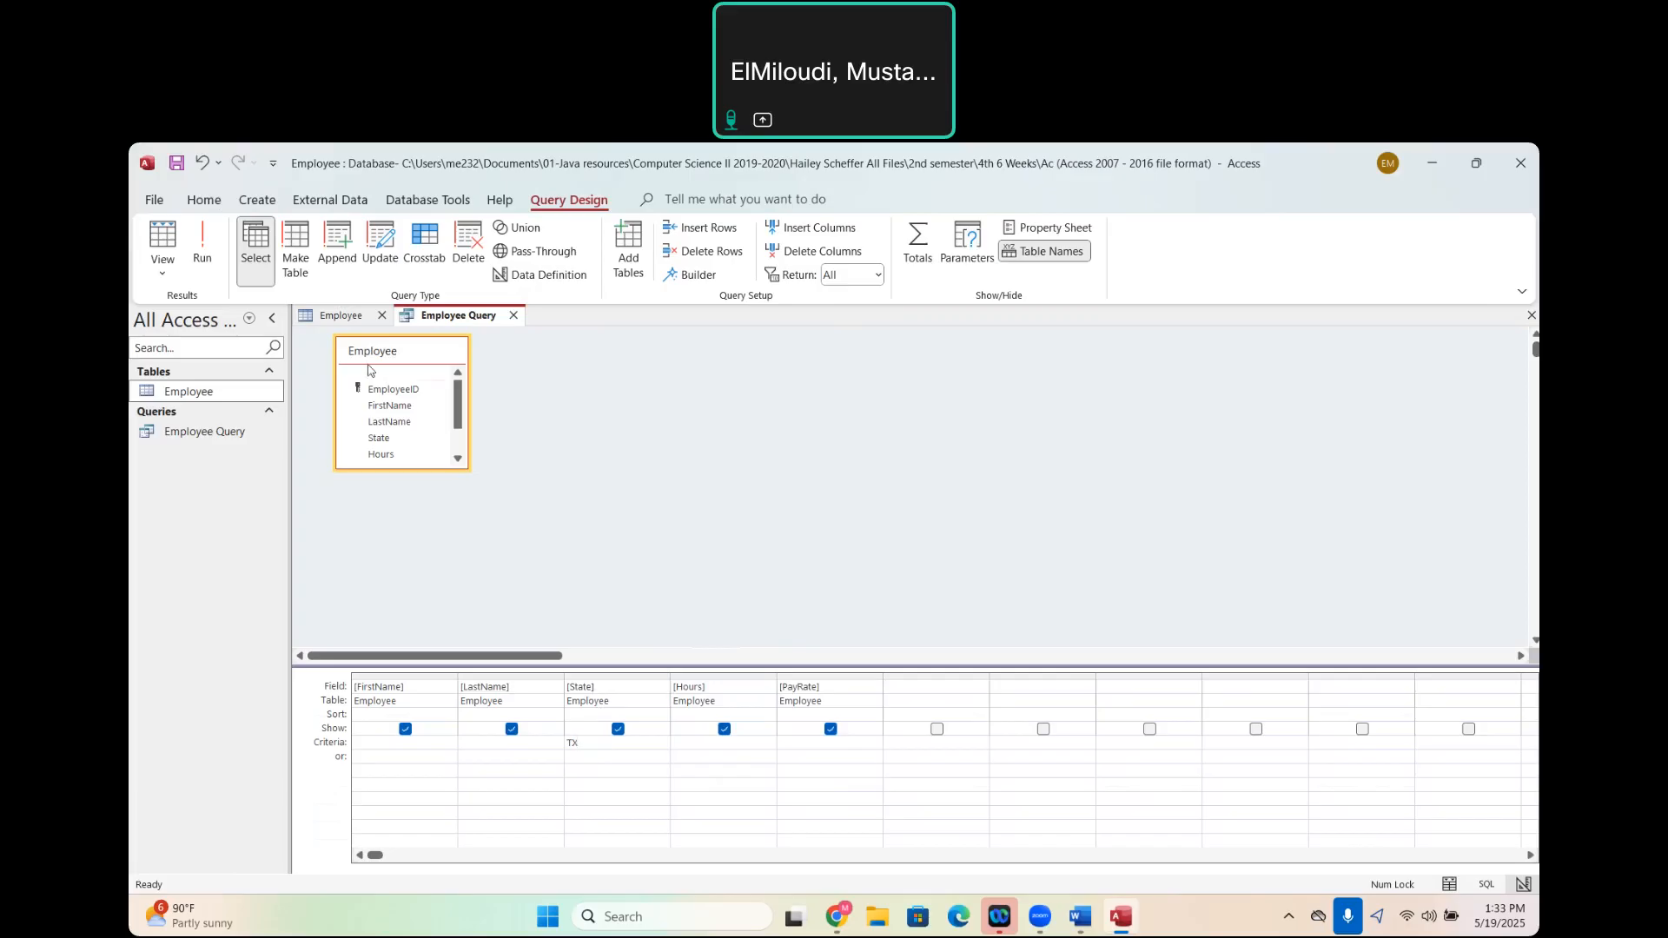
# - Run the Texas employees query and save it
pyautogui.click(162, 277)
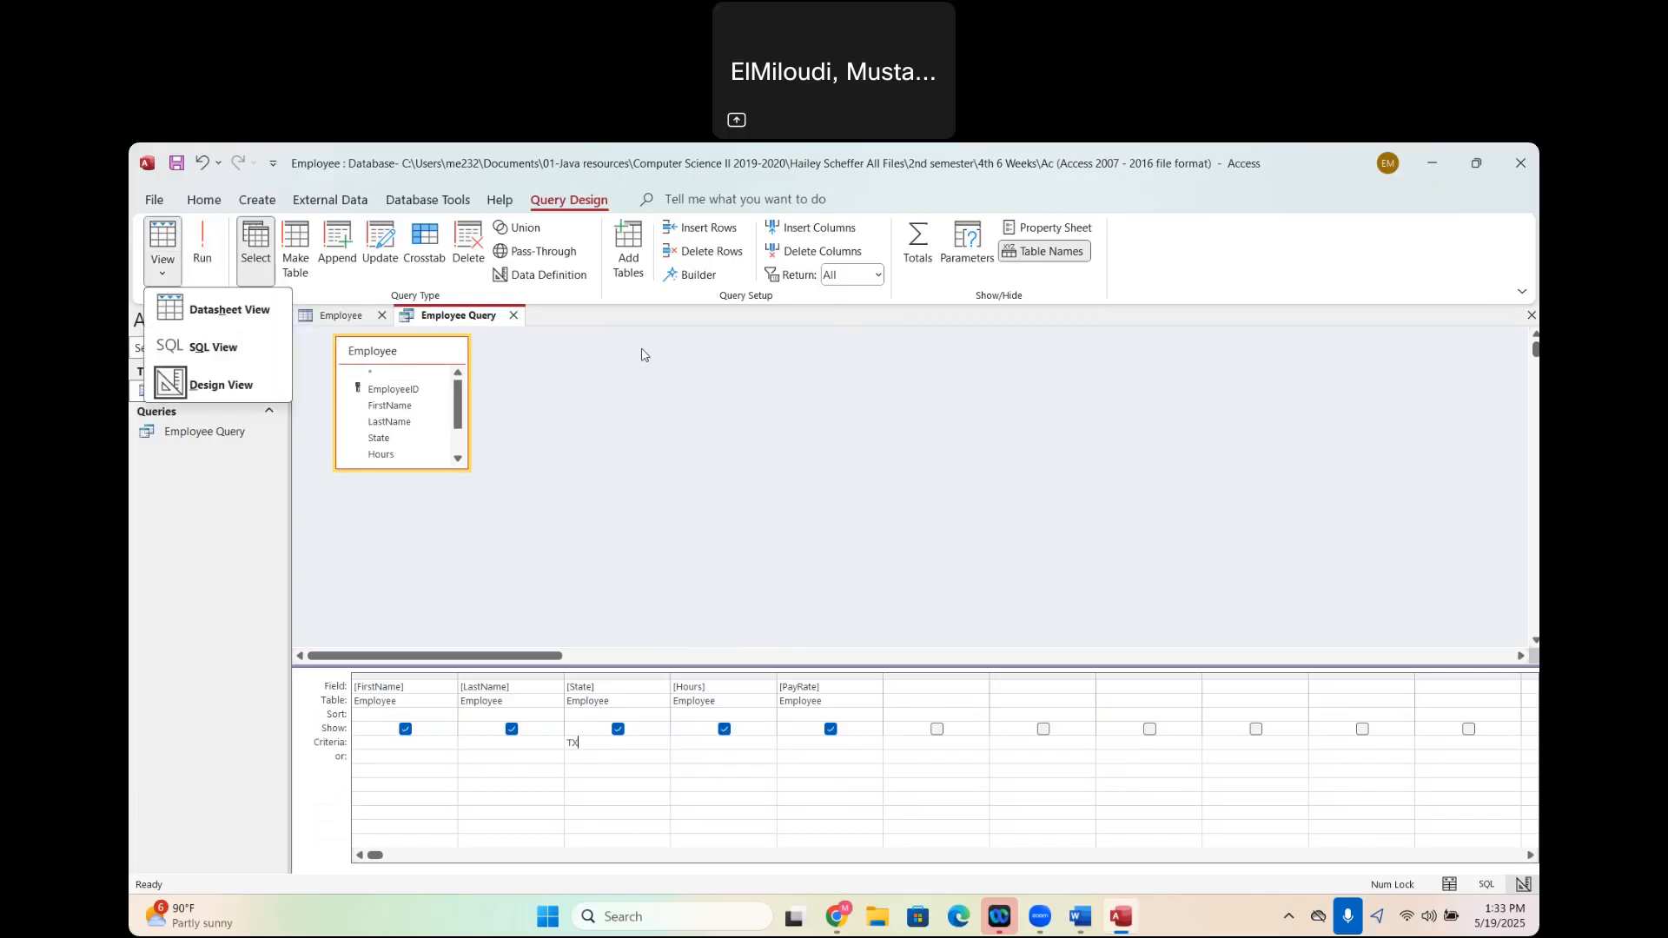
pyautogui.click(652, 409)
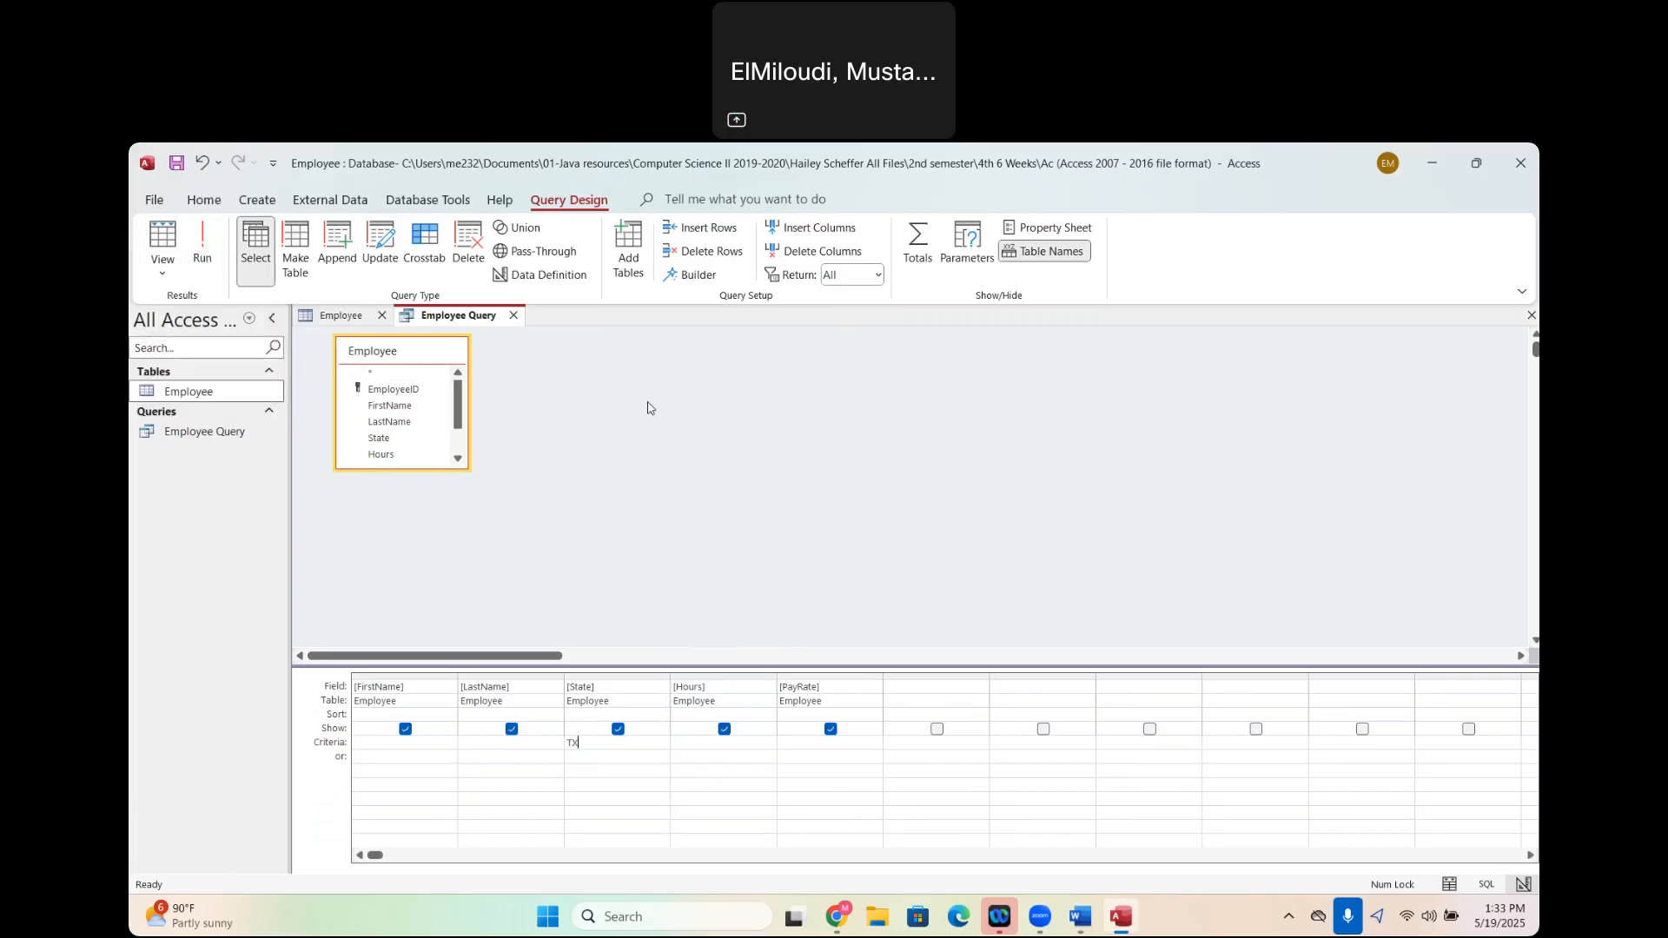
pyautogui.click(201, 250)
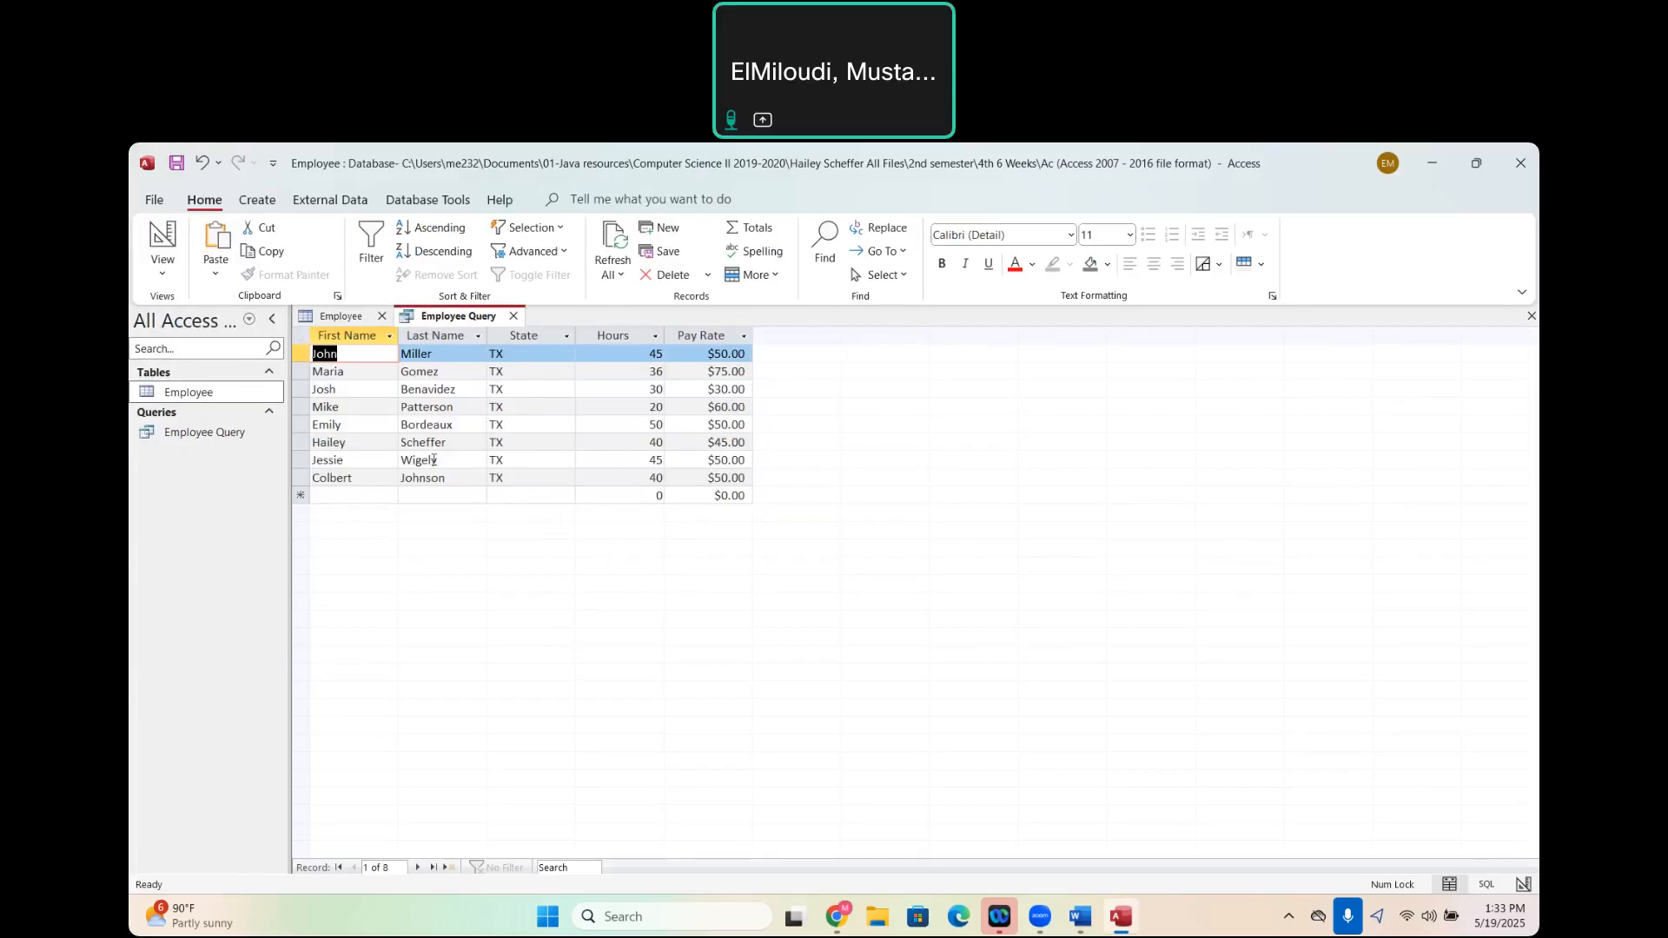
pyautogui.click(175, 164)
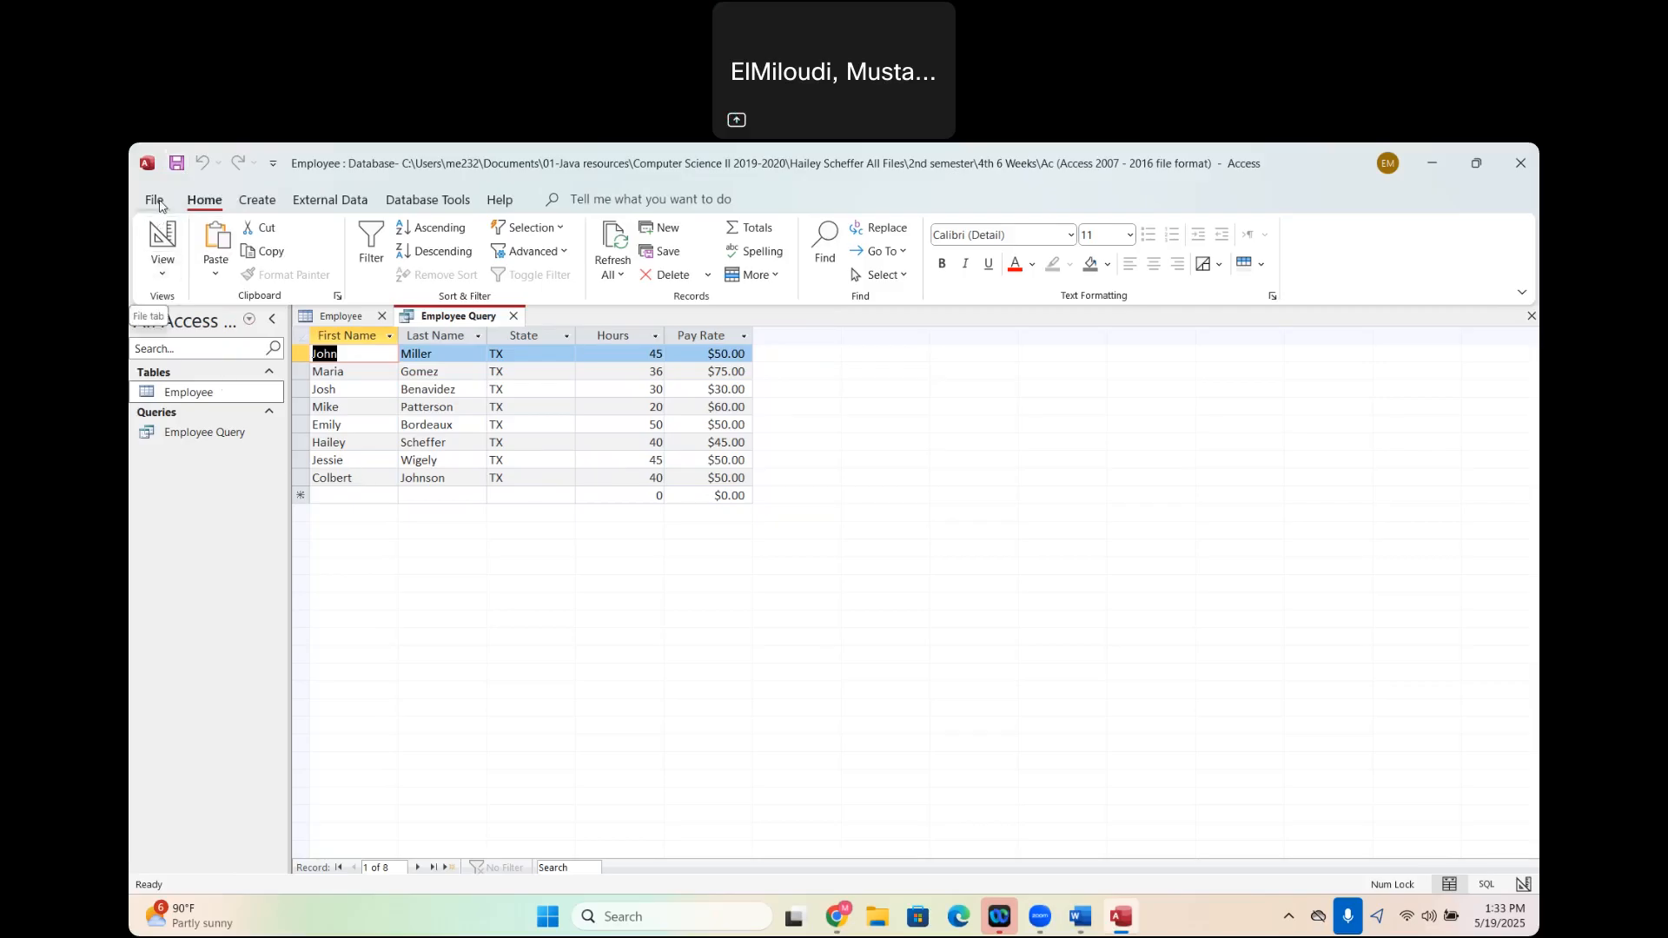
# - Start a new query with the Simple Query Wizard, using the Employee table as its source
pyautogui.click(259, 202)
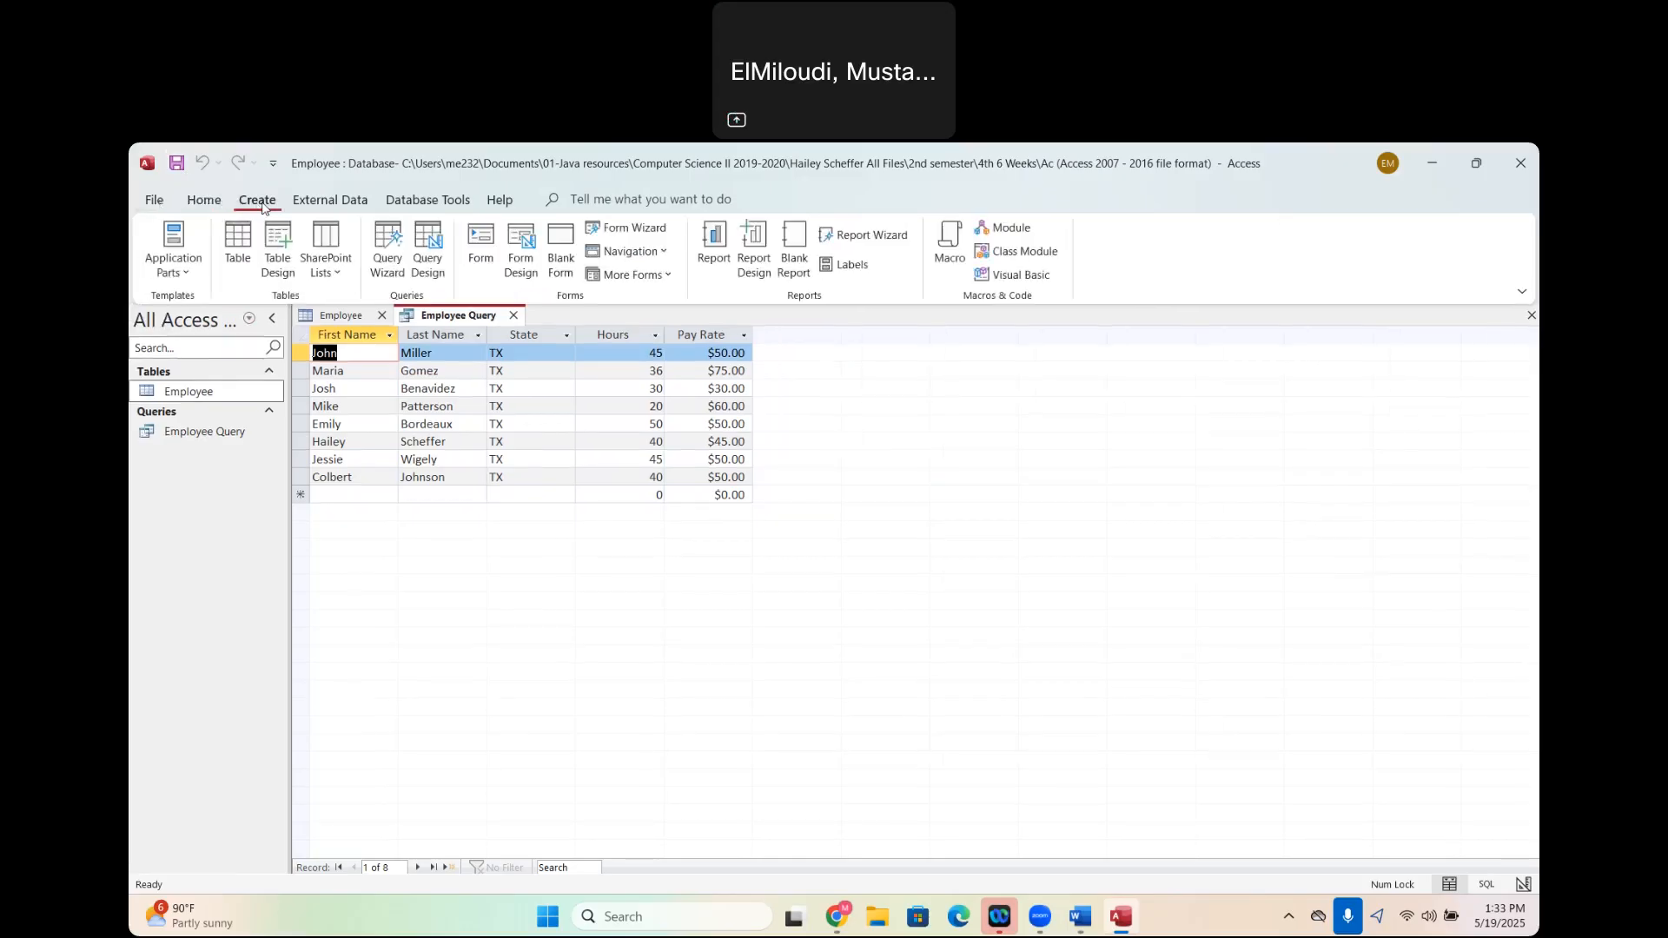
pyautogui.click(392, 273)
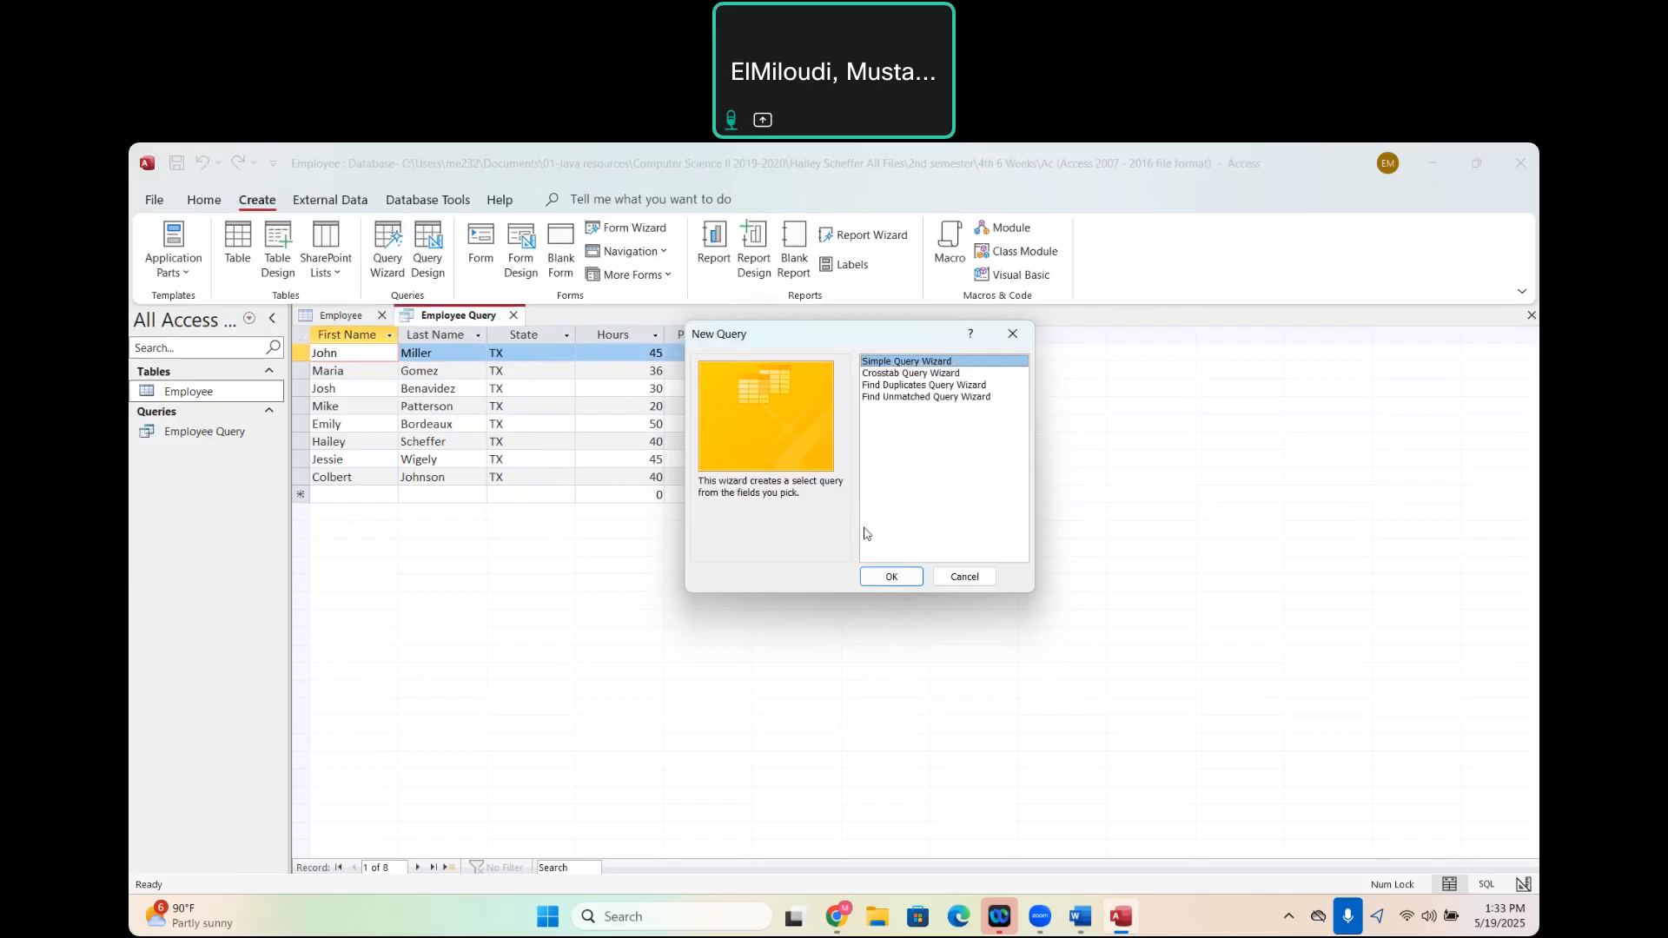
pyautogui.click(890, 580)
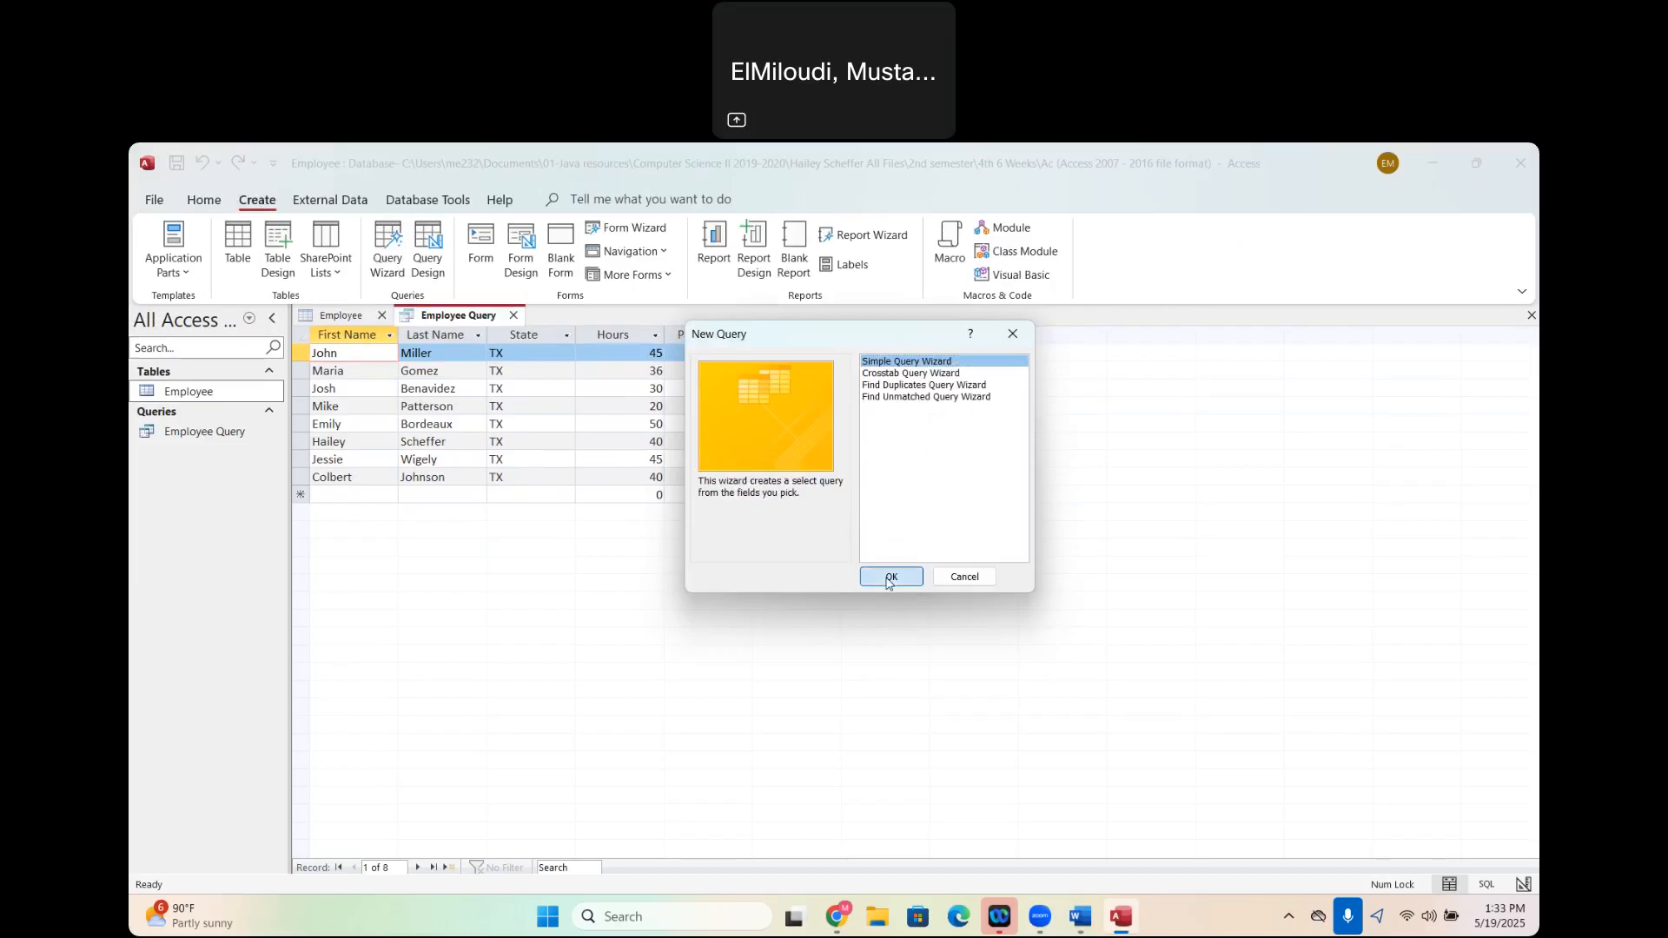
pyautogui.click(853, 409)
pyautogui.click(655, 425)
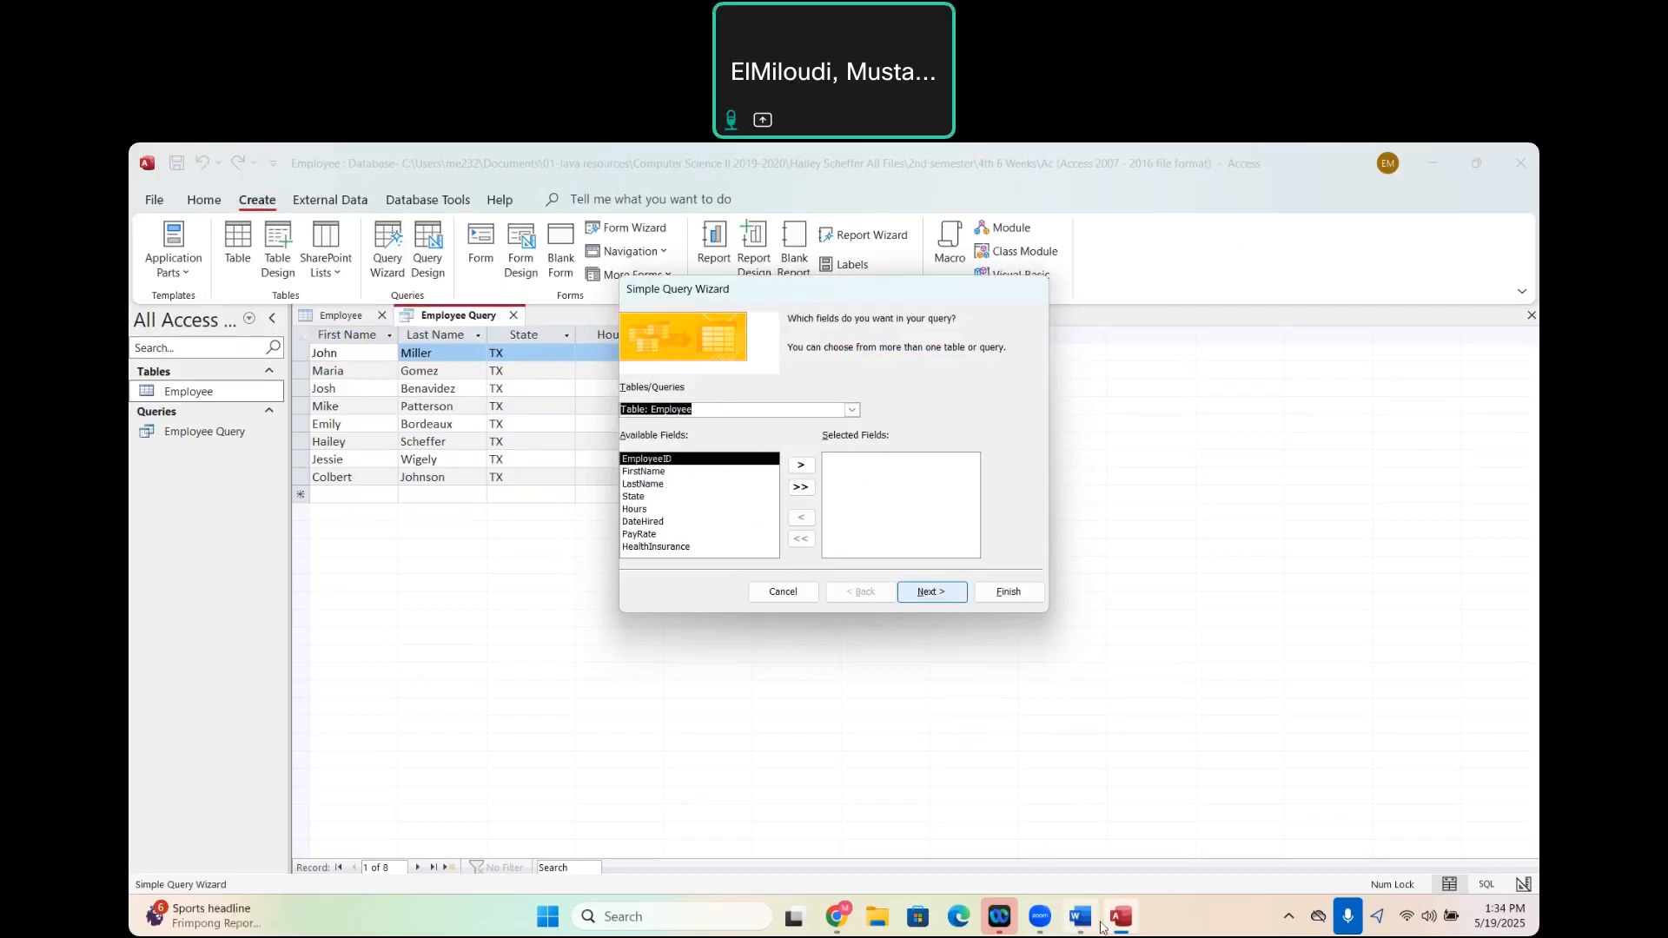
# - Check the Employee Database assignment in Word for the query that follows the Texas list, and return to Access
pyautogui.moveTo(1084, 927)
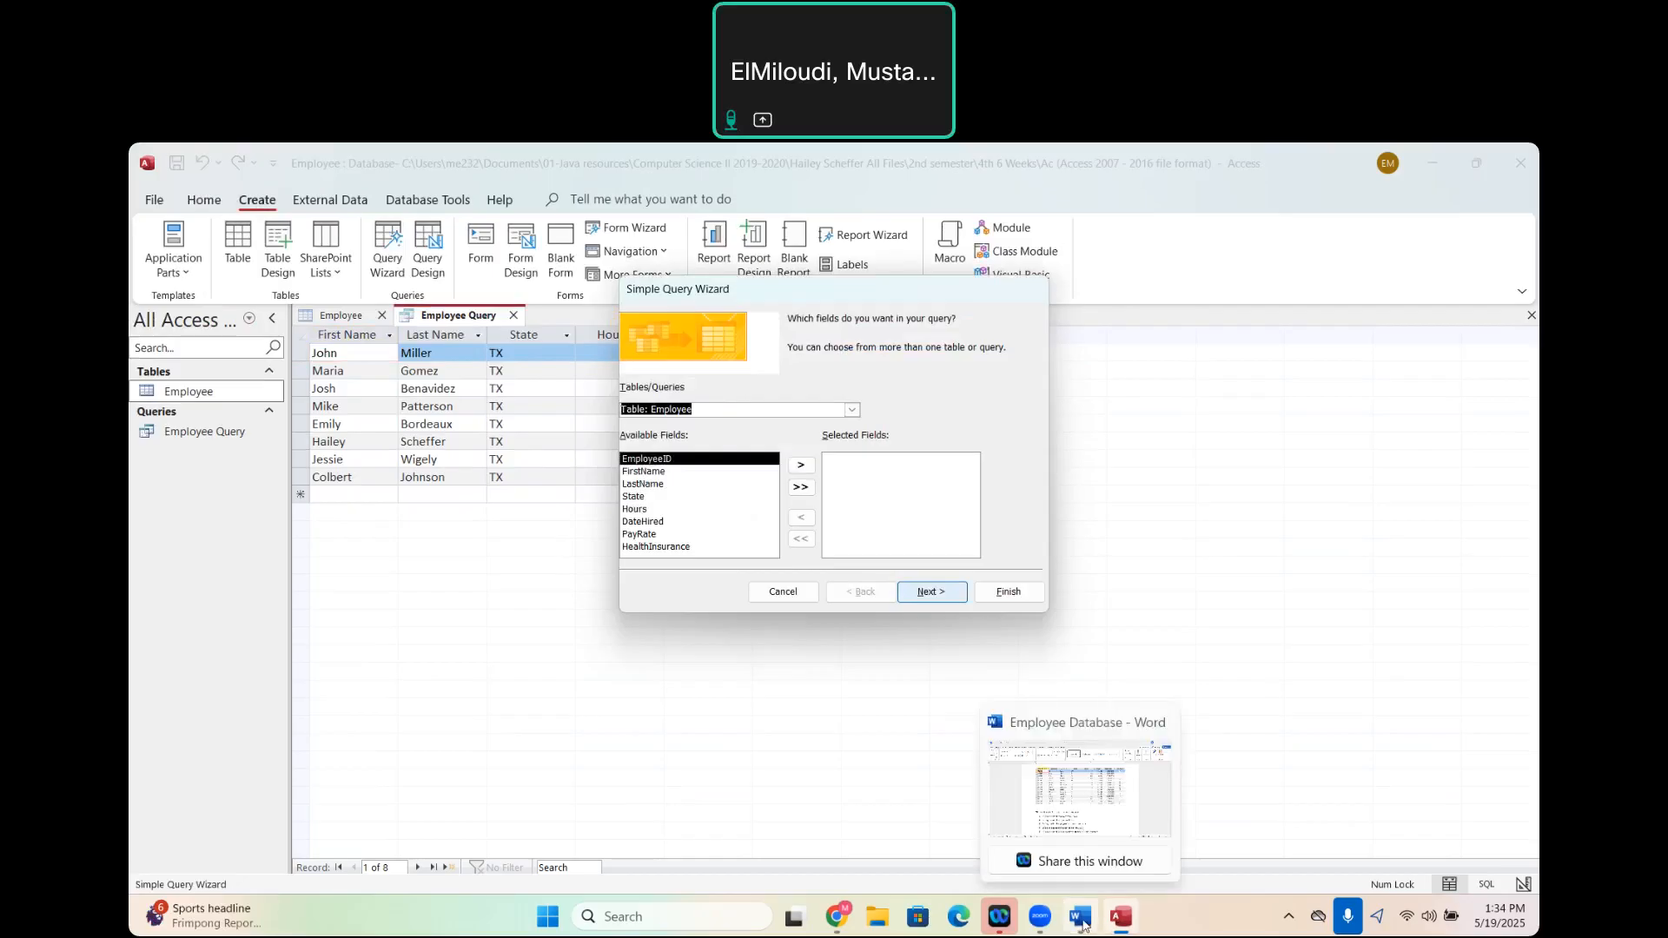
pyautogui.click(1022, 773)
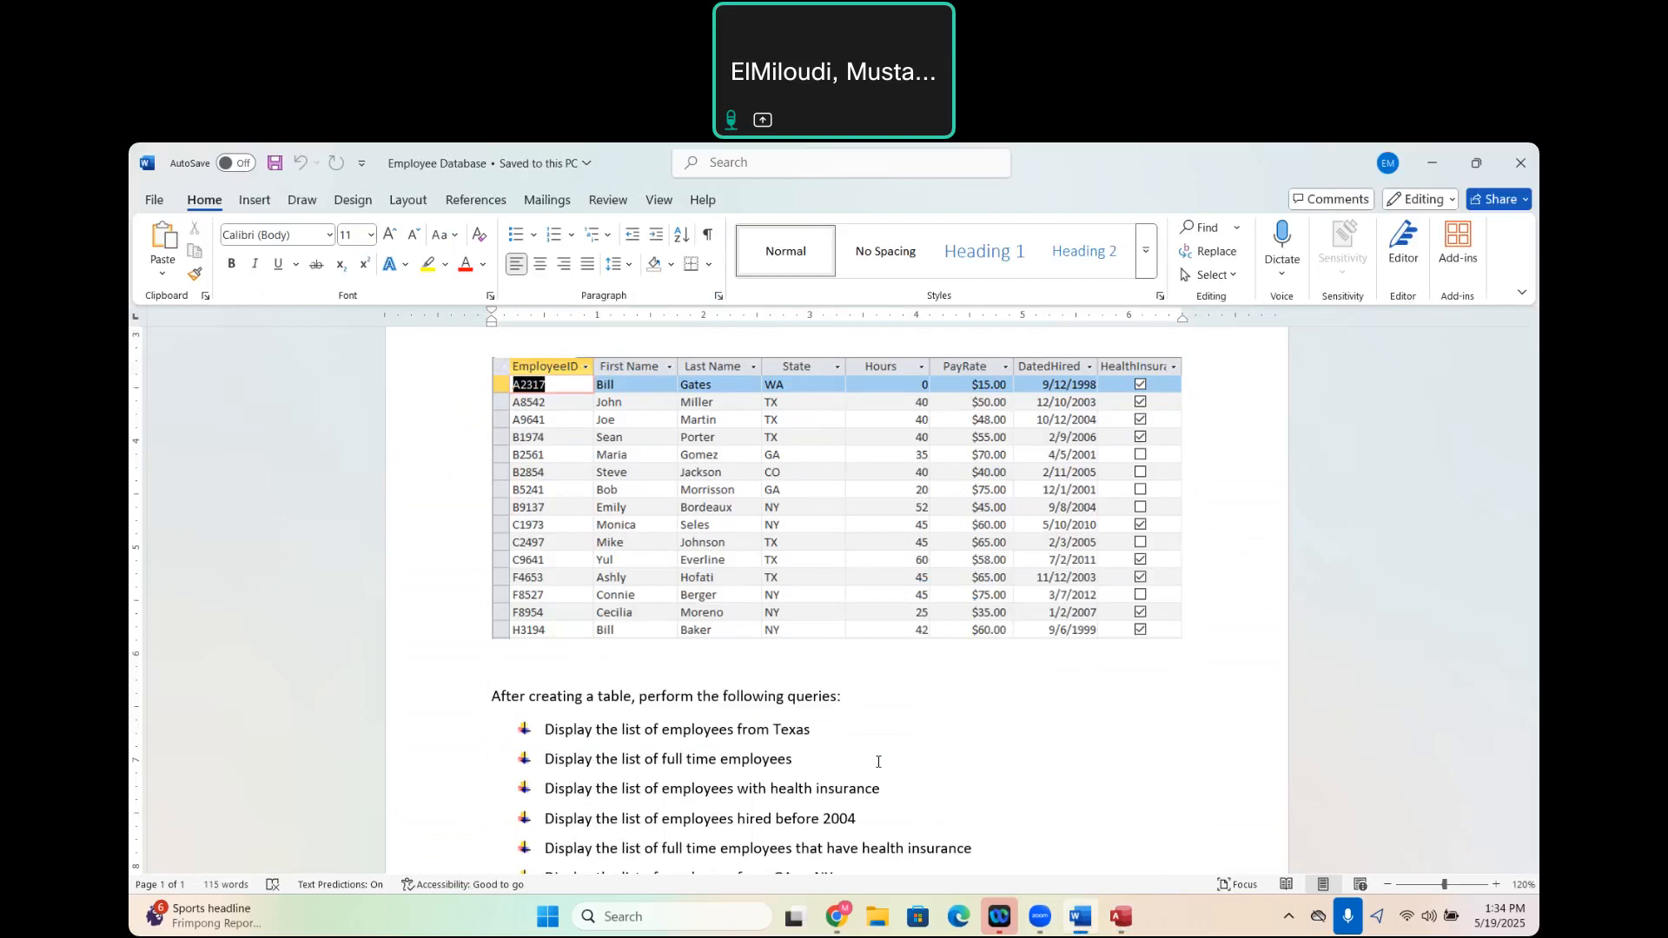
pyautogui.moveTo(1121, 917)
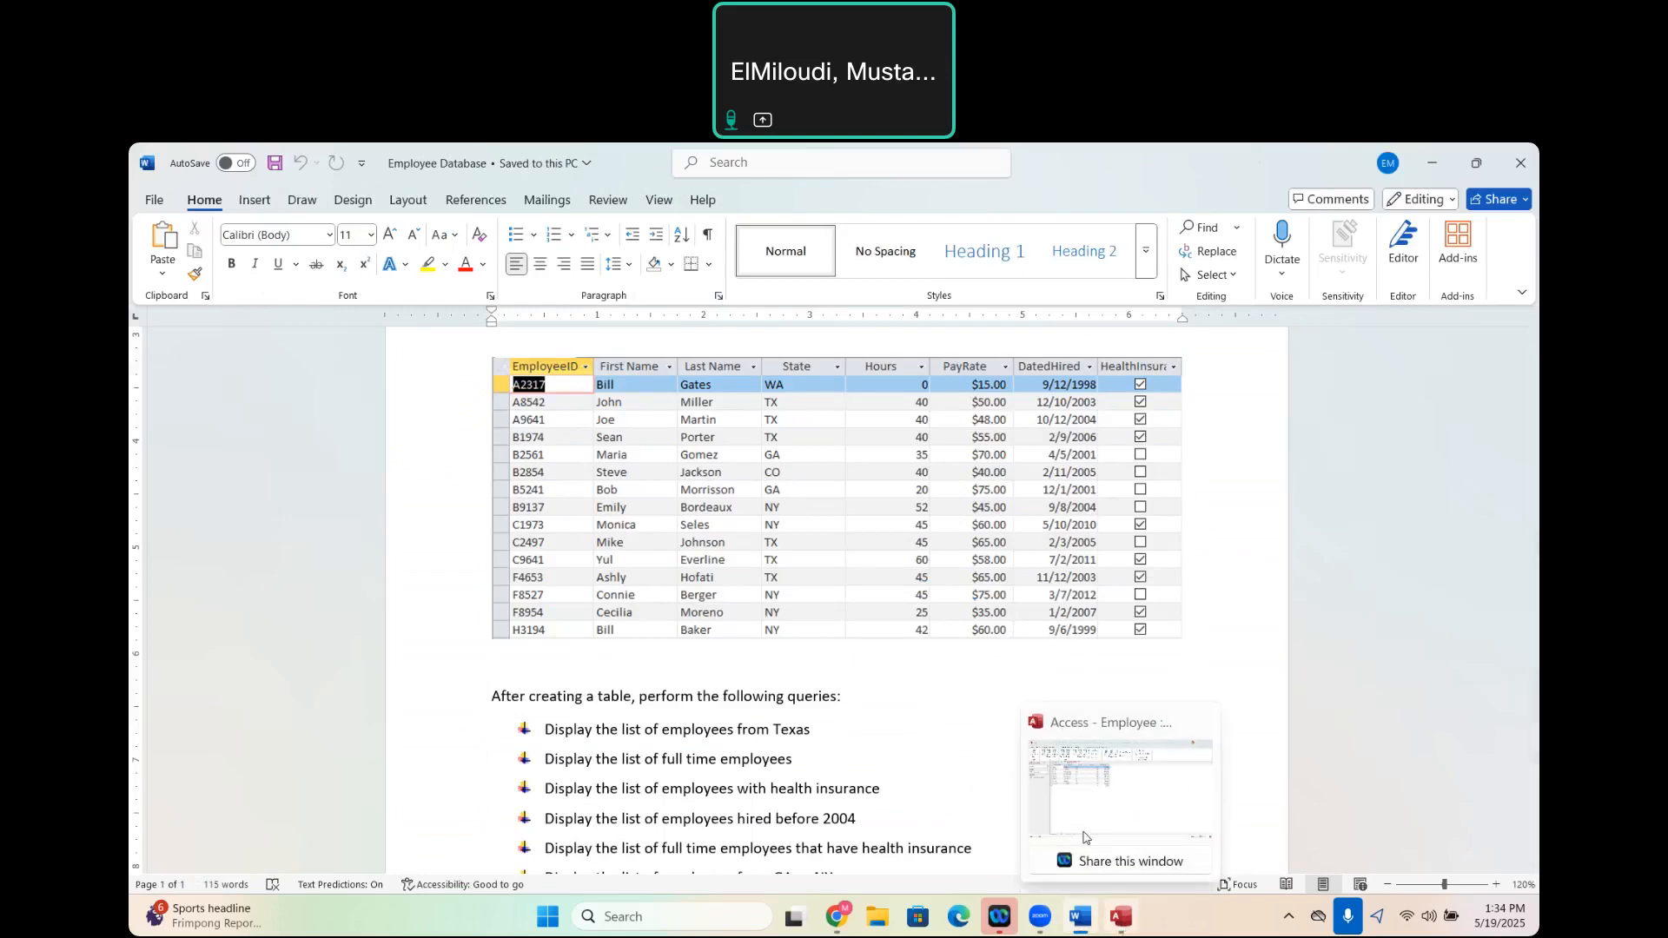
pyautogui.click(1084, 836)
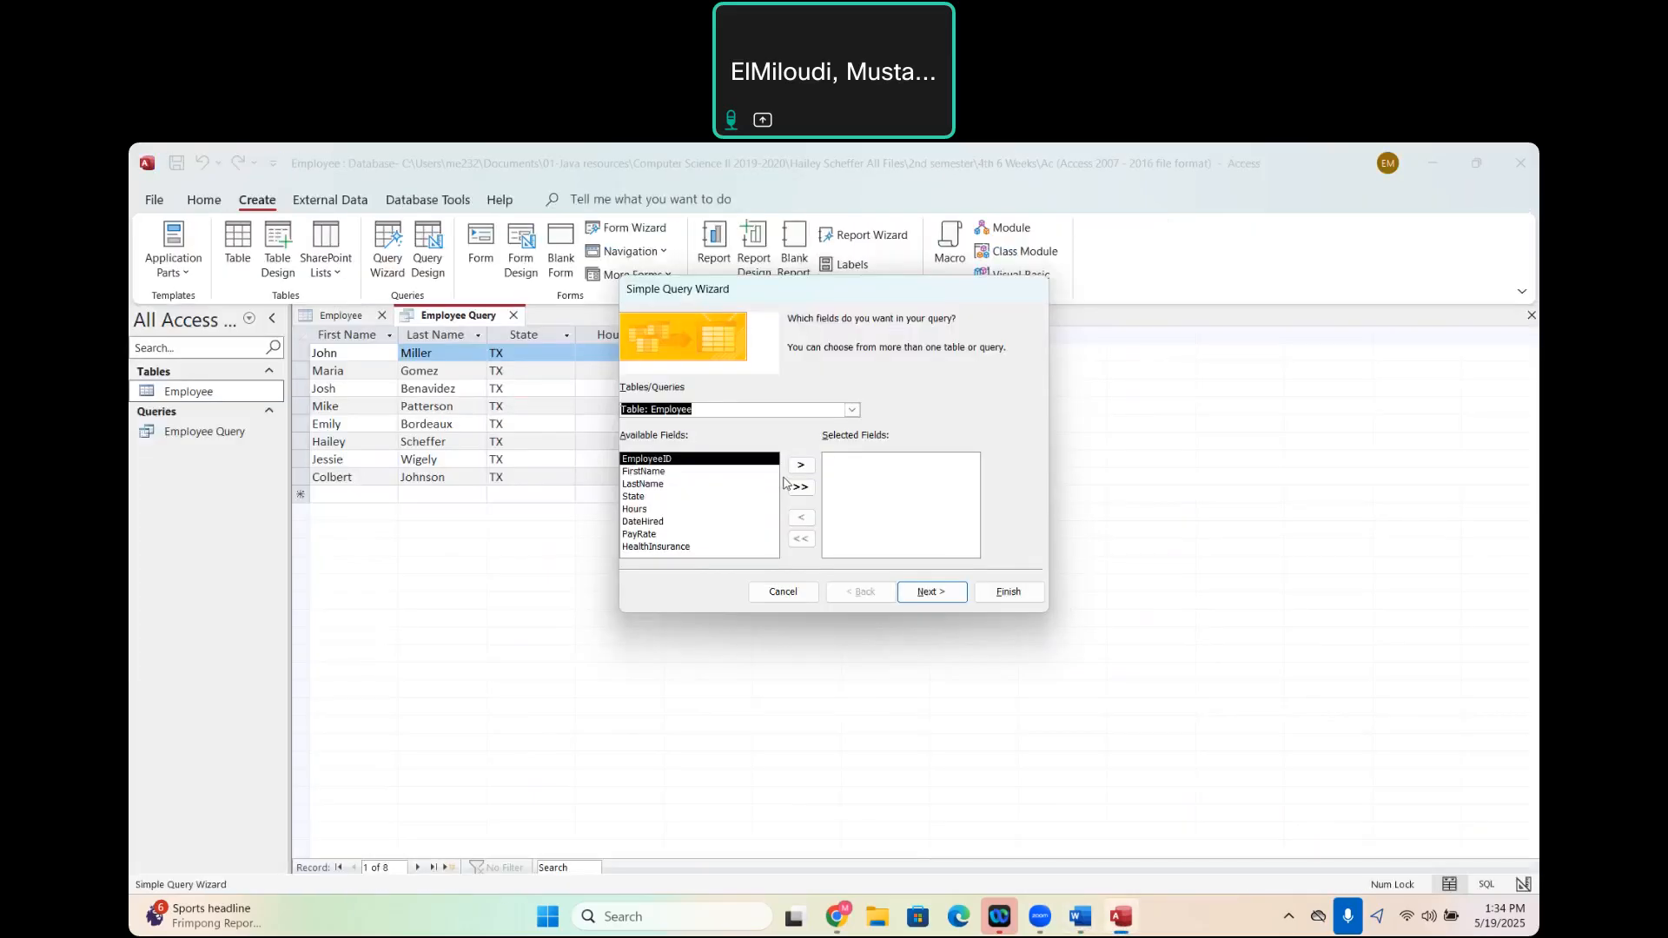
# - Add all Employee fields to the query's selected fields except EmployeeID and HealthInsurance
pyautogui.click(667, 472)
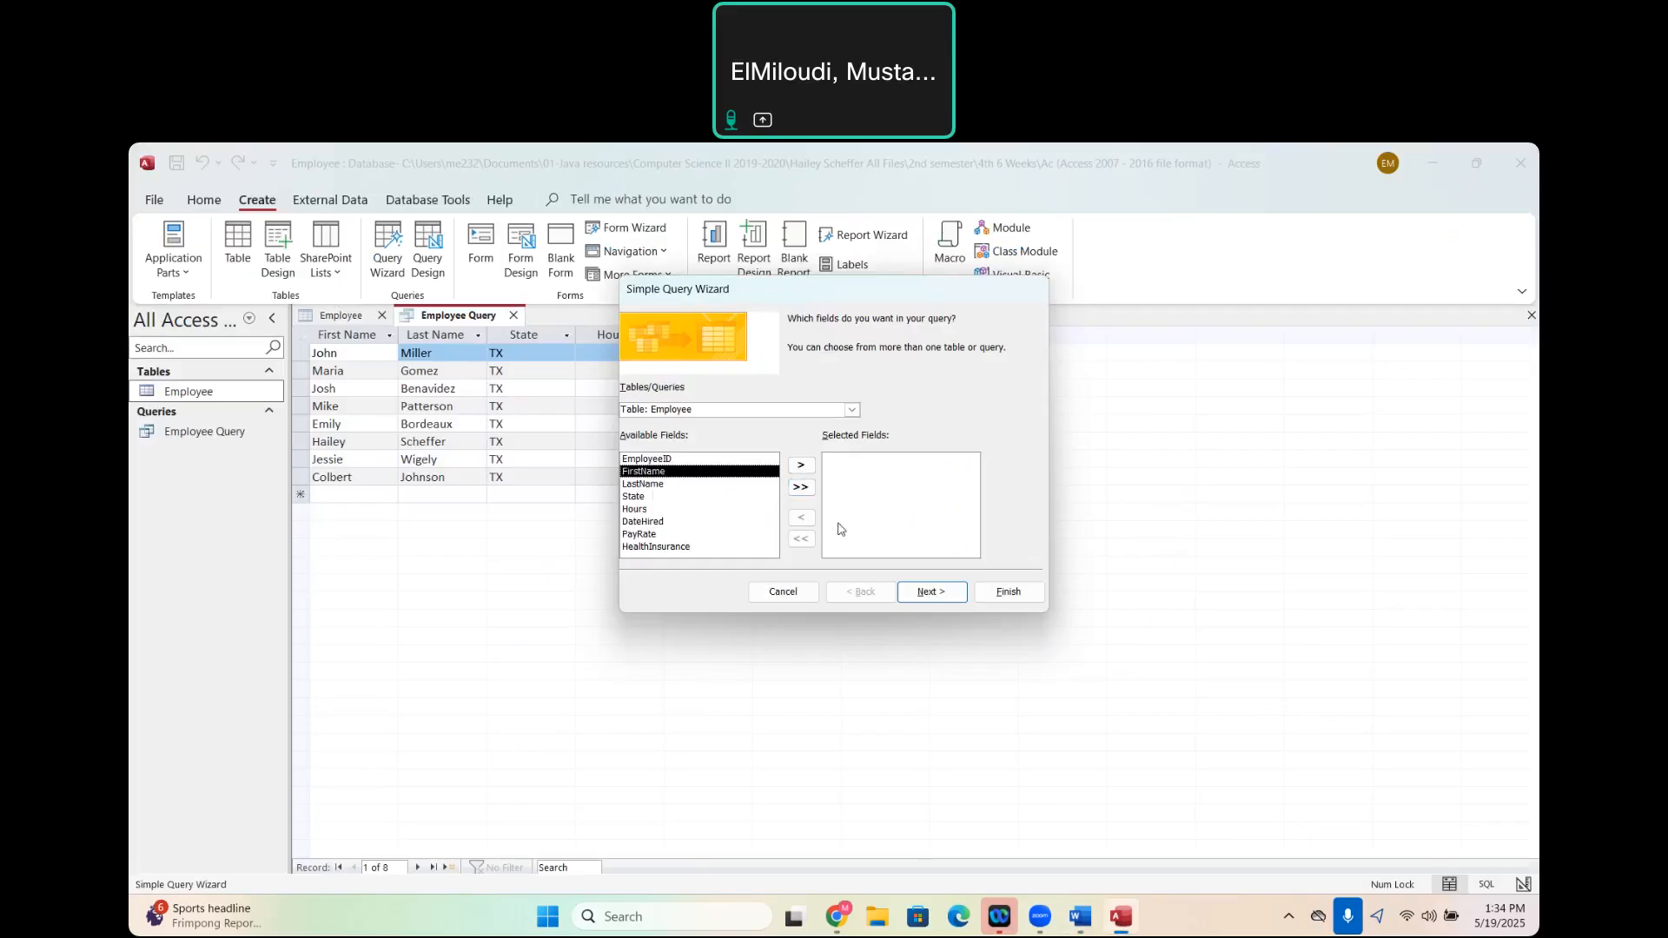
pyautogui.click(806, 491)
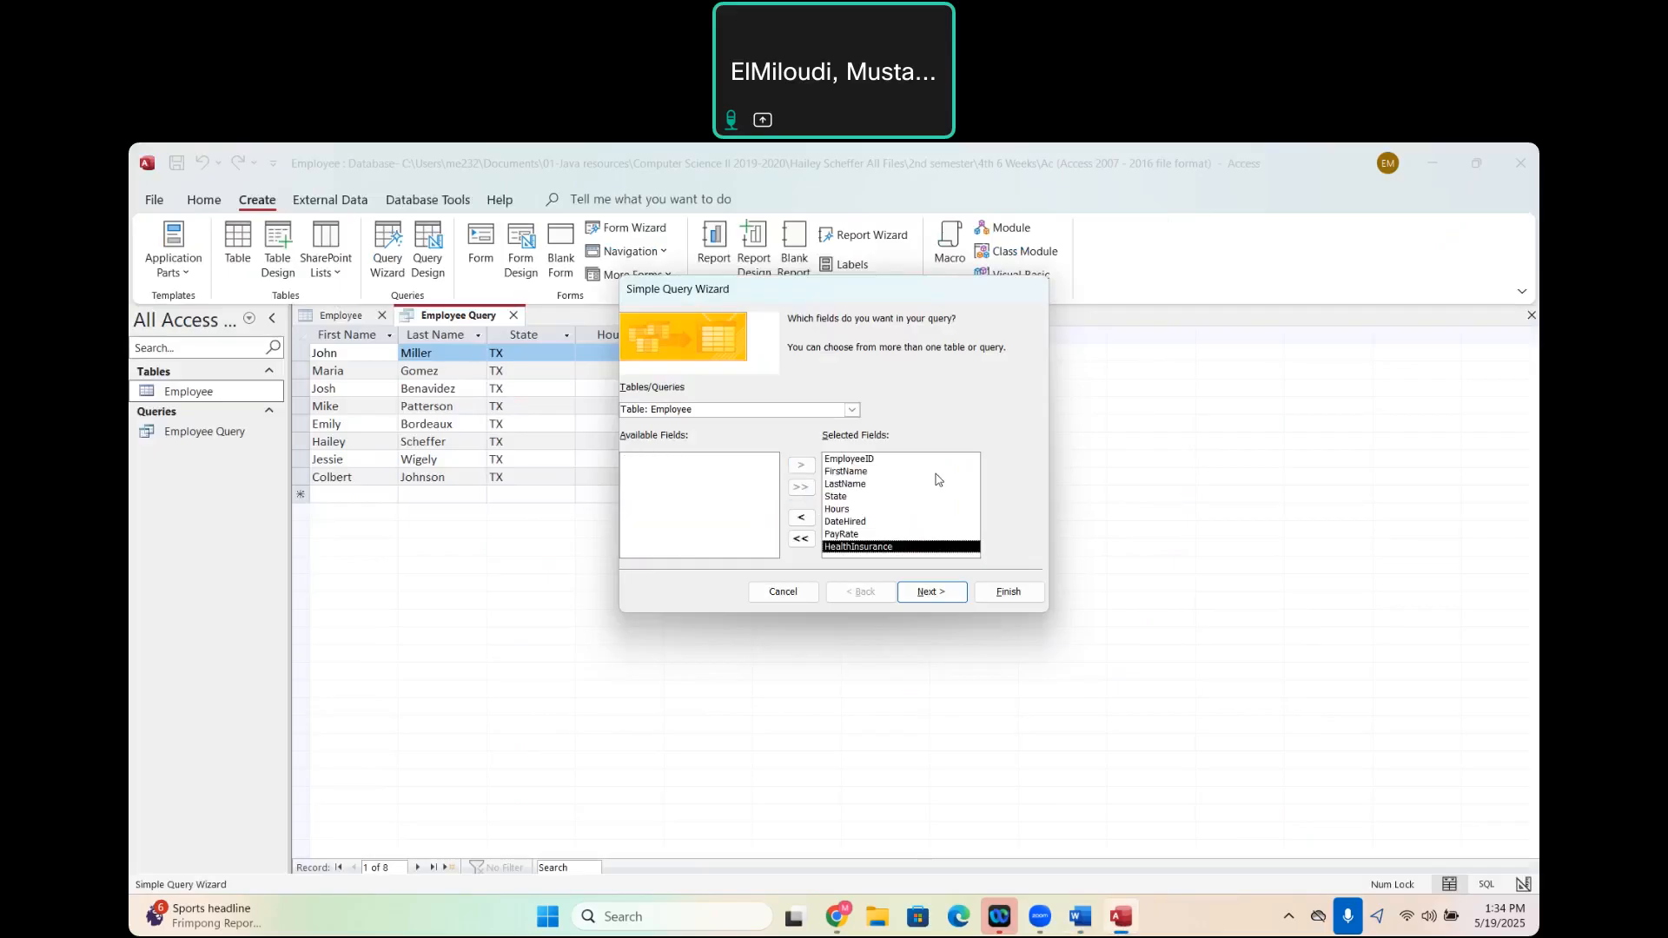
pyautogui.click(872, 463)
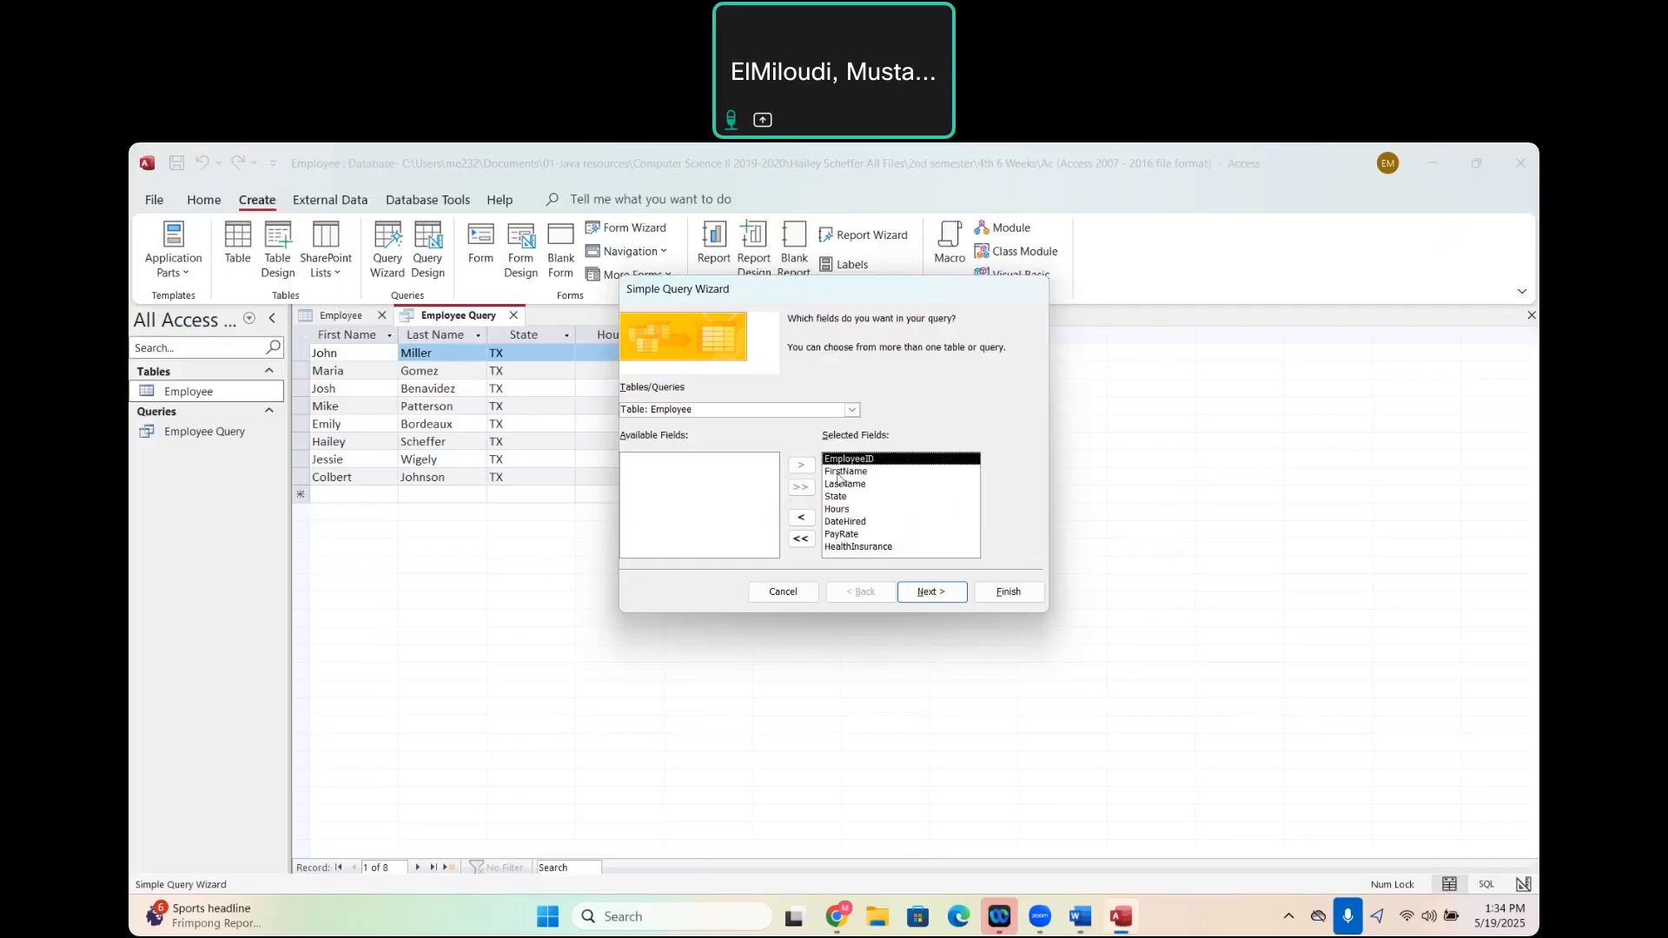
pyautogui.click(801, 521)
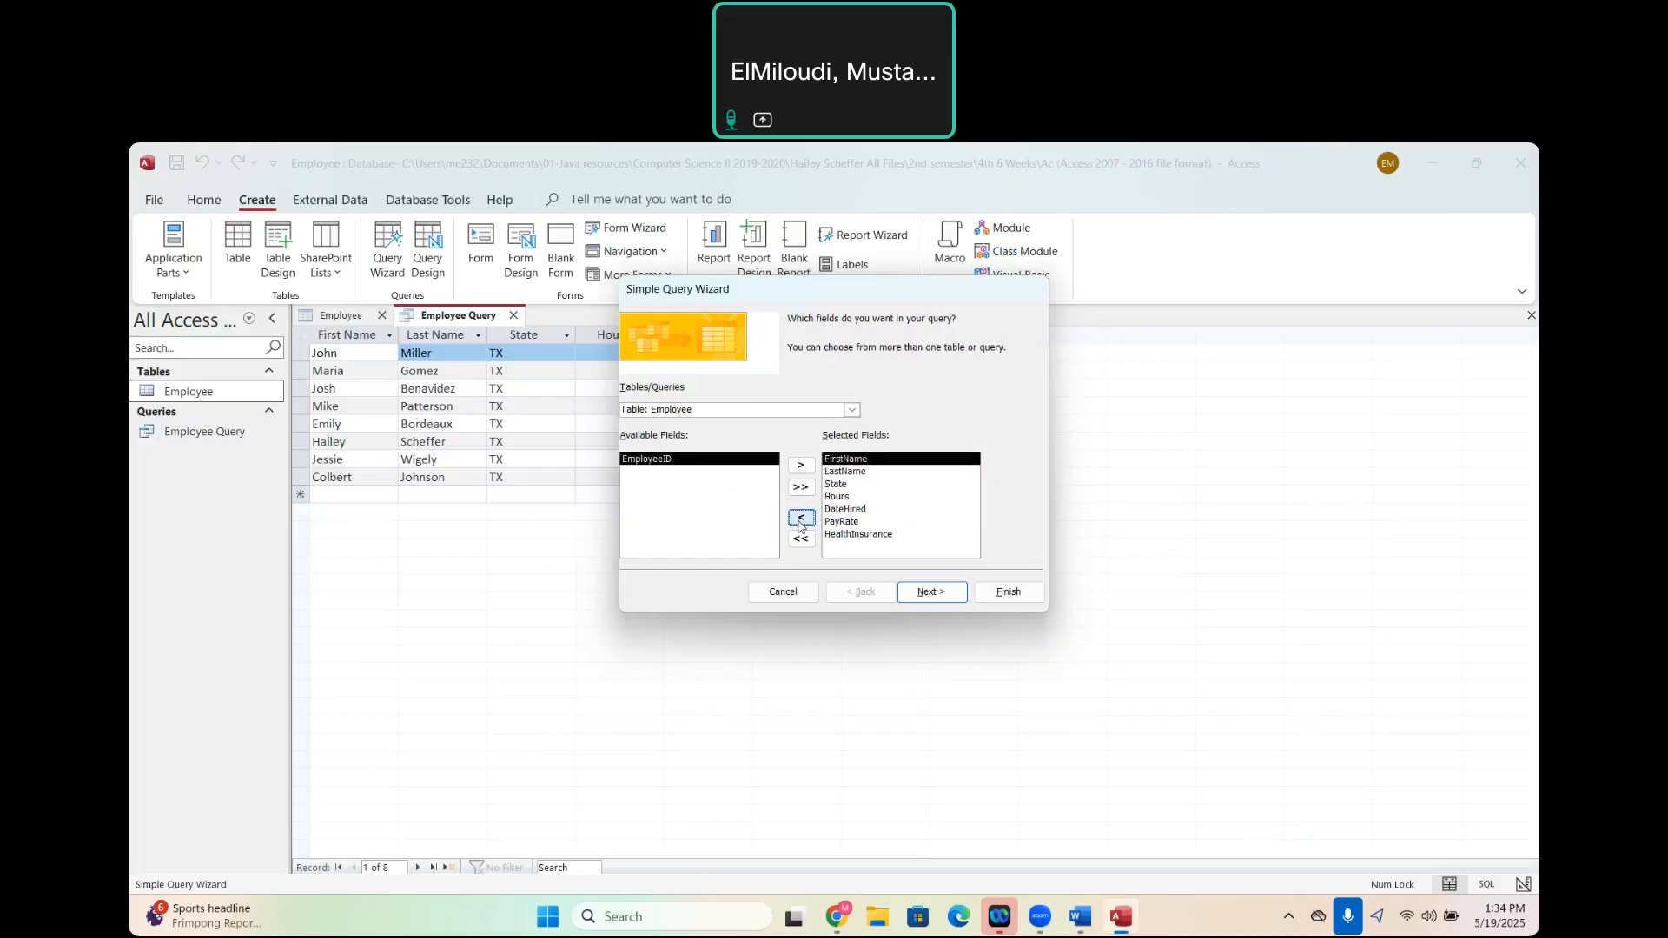
pyautogui.click(860, 537)
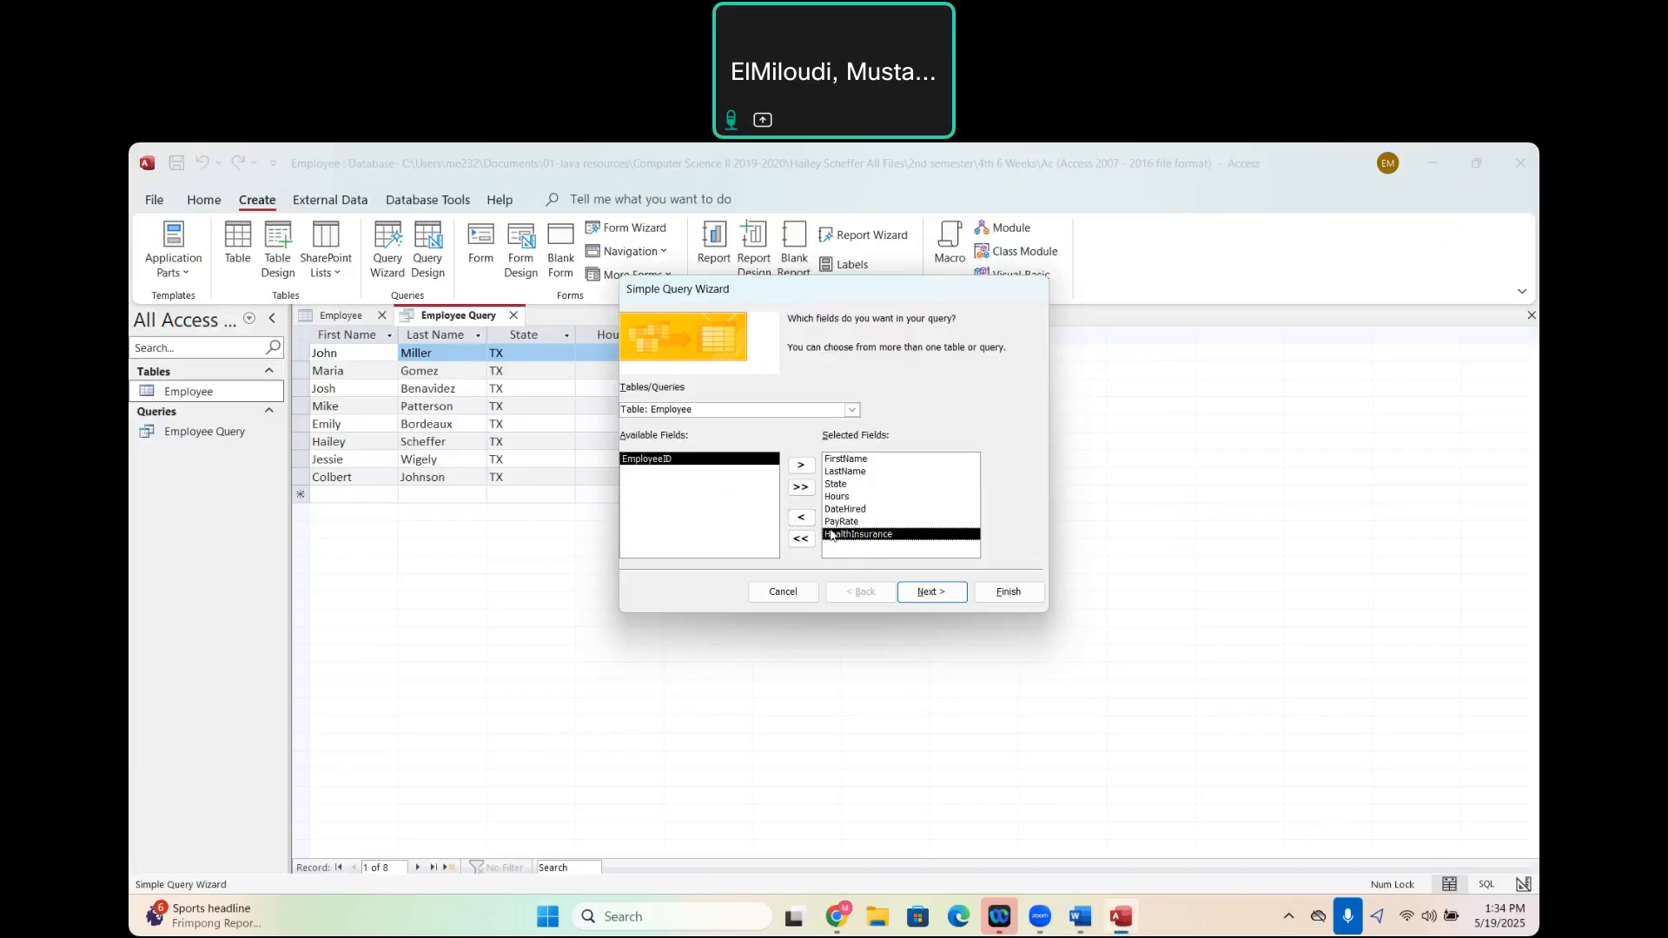
pyautogui.click(801, 521)
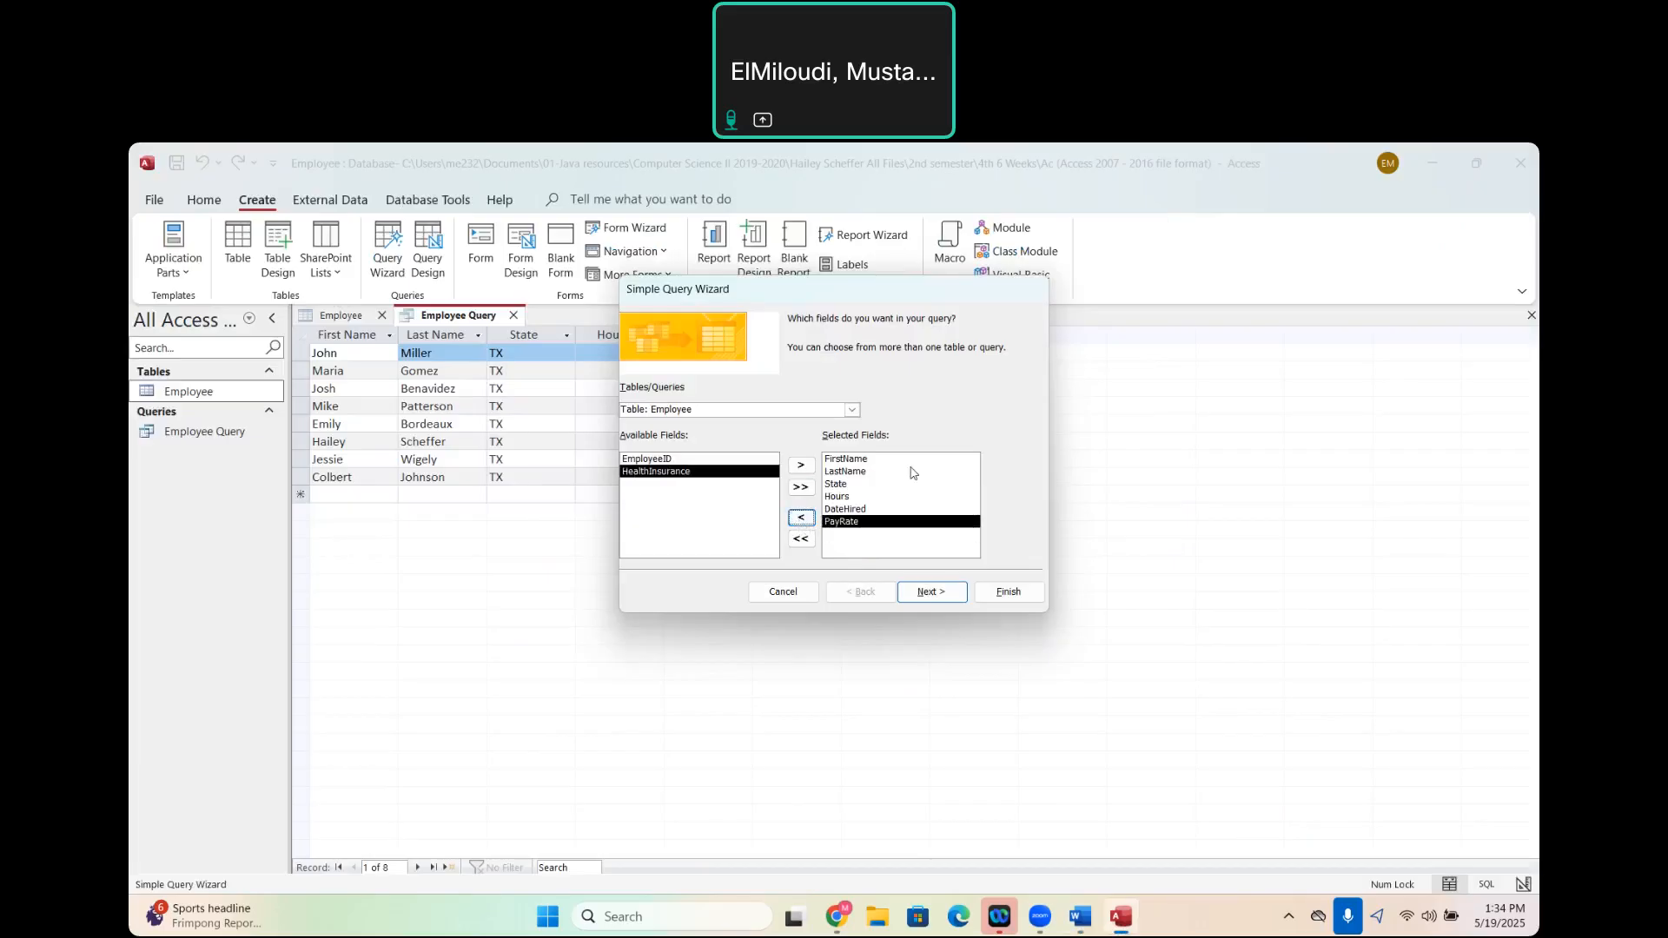
# - Finish the wizard as a detail query titled Full time employees, choosing to modify the query design
pyautogui.click(926, 594)
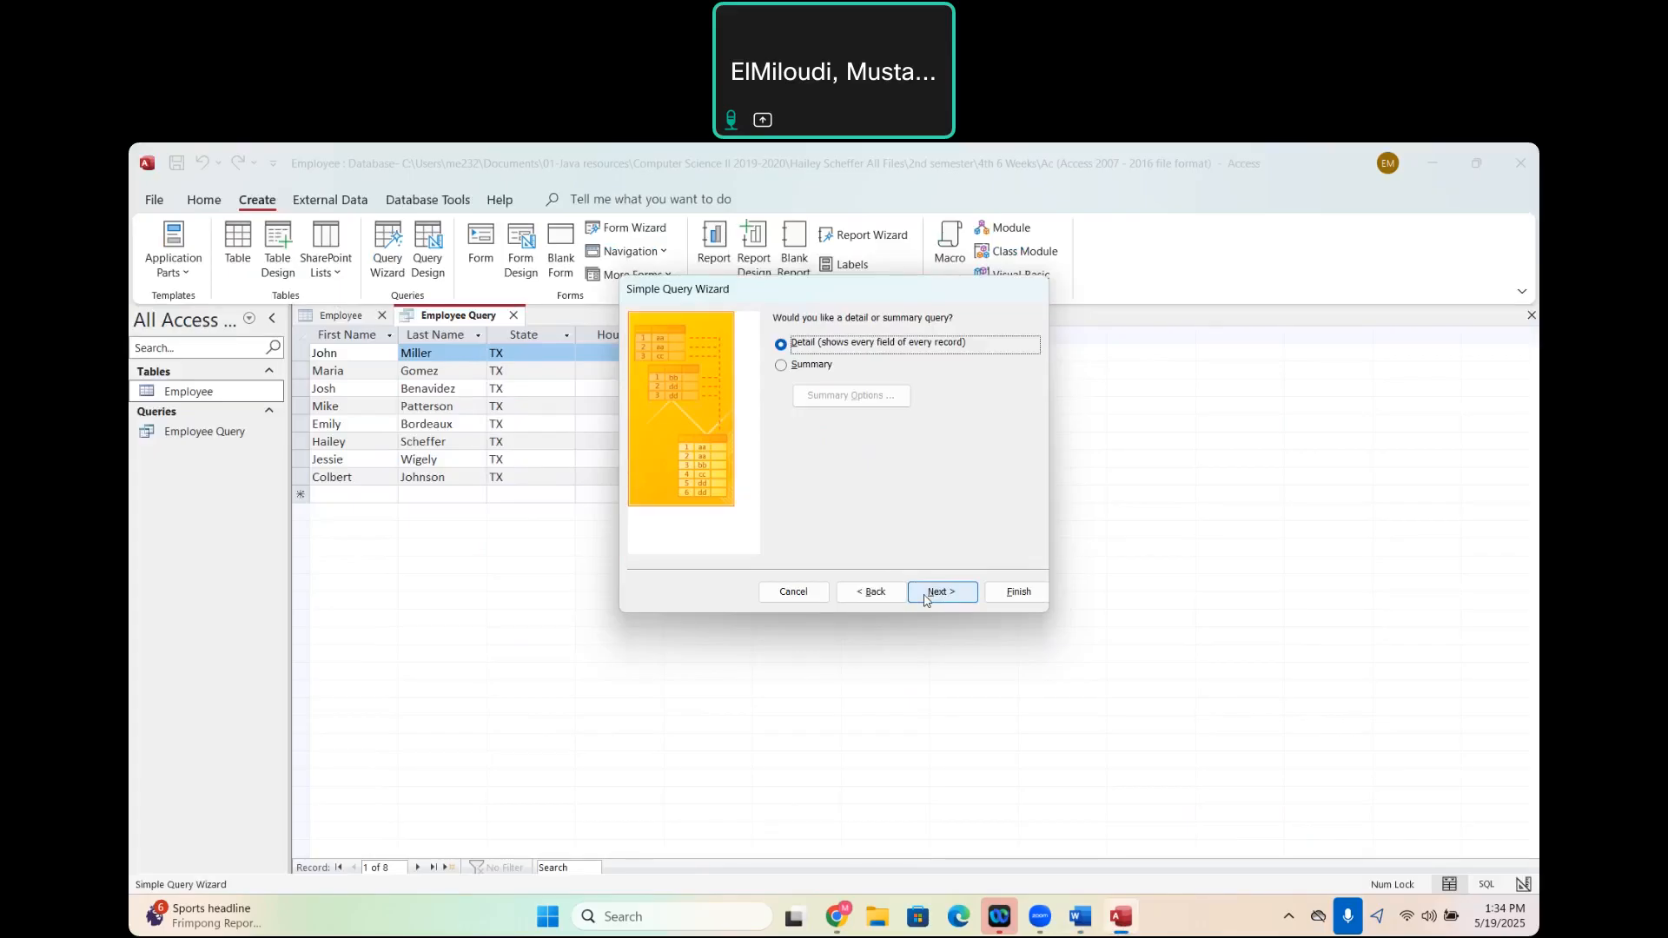
pyautogui.click(927, 595)
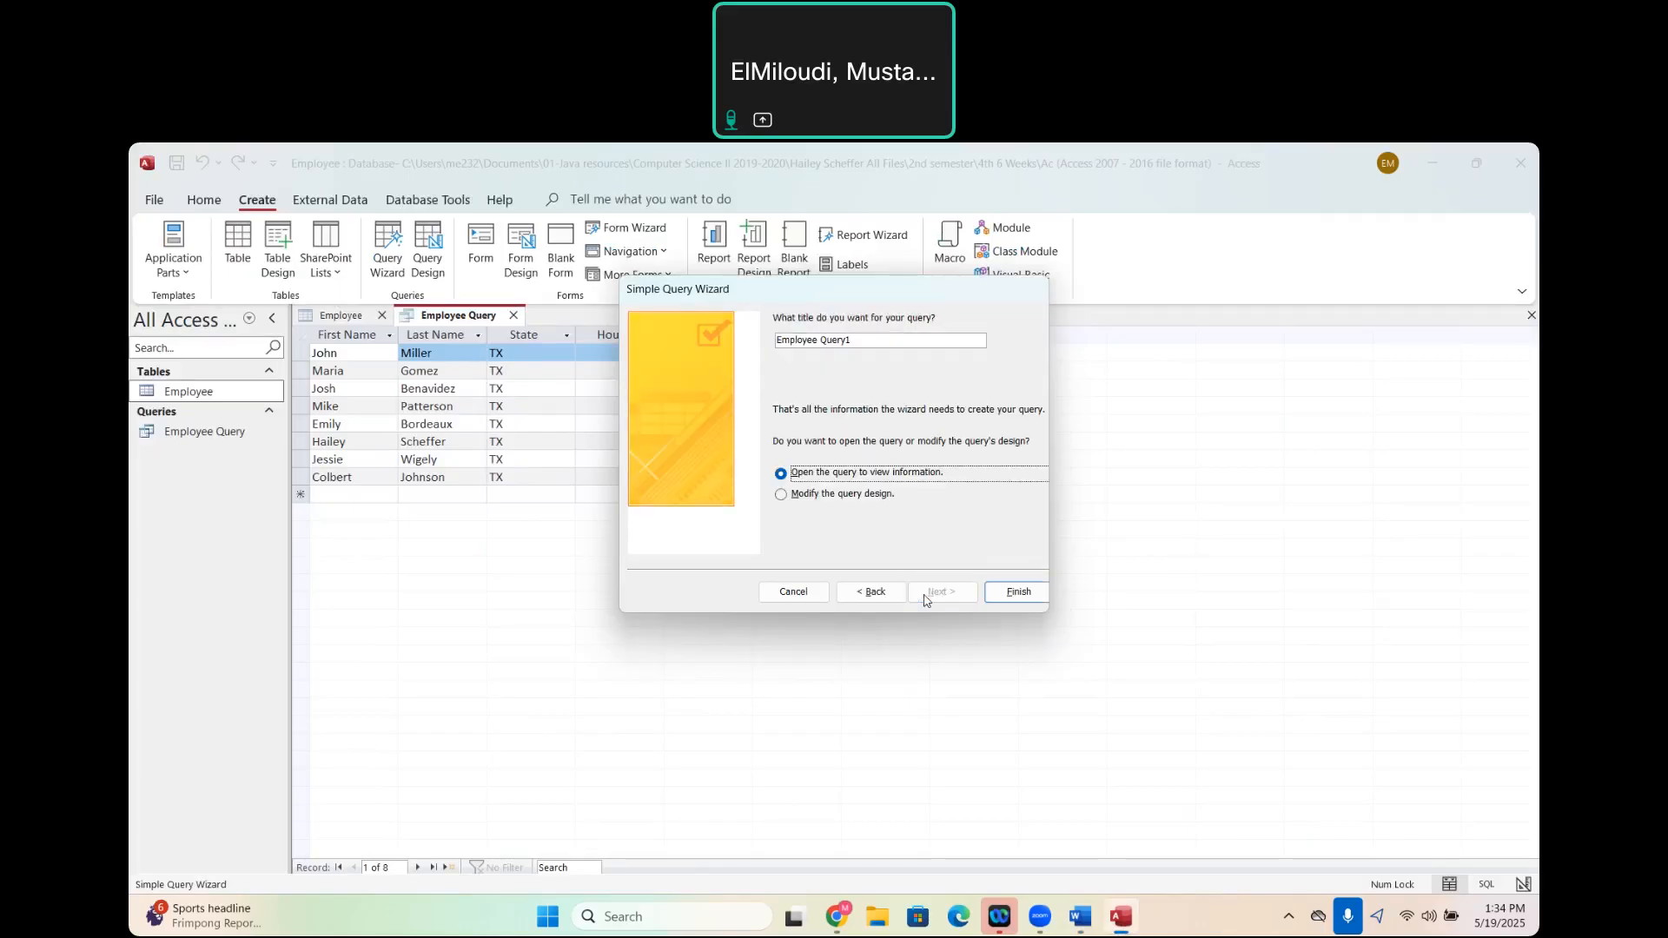
pyautogui.click(877, 344)
pyautogui.press('BackSpace')
pyautogui.press('BackSpace')
pyautogui.press('BackSpace')
pyautogui.press('BackSpace')
pyautogui.press('BackSpace')
pyautogui.press('BackSpace')
pyautogui.press('BackSpace')
pyautogui.press('BackSpace')
pyautogui.press('BackSpace')
pyautogui.press('BackSpace')
pyautogui.press('BackSpace')
pyautogui.press('BackSpace')
pyautogui.press('BackSpace')
pyautogui.press('BackSpace')
pyautogui.press('BackSpace')
pyautogui.write('Full tim')
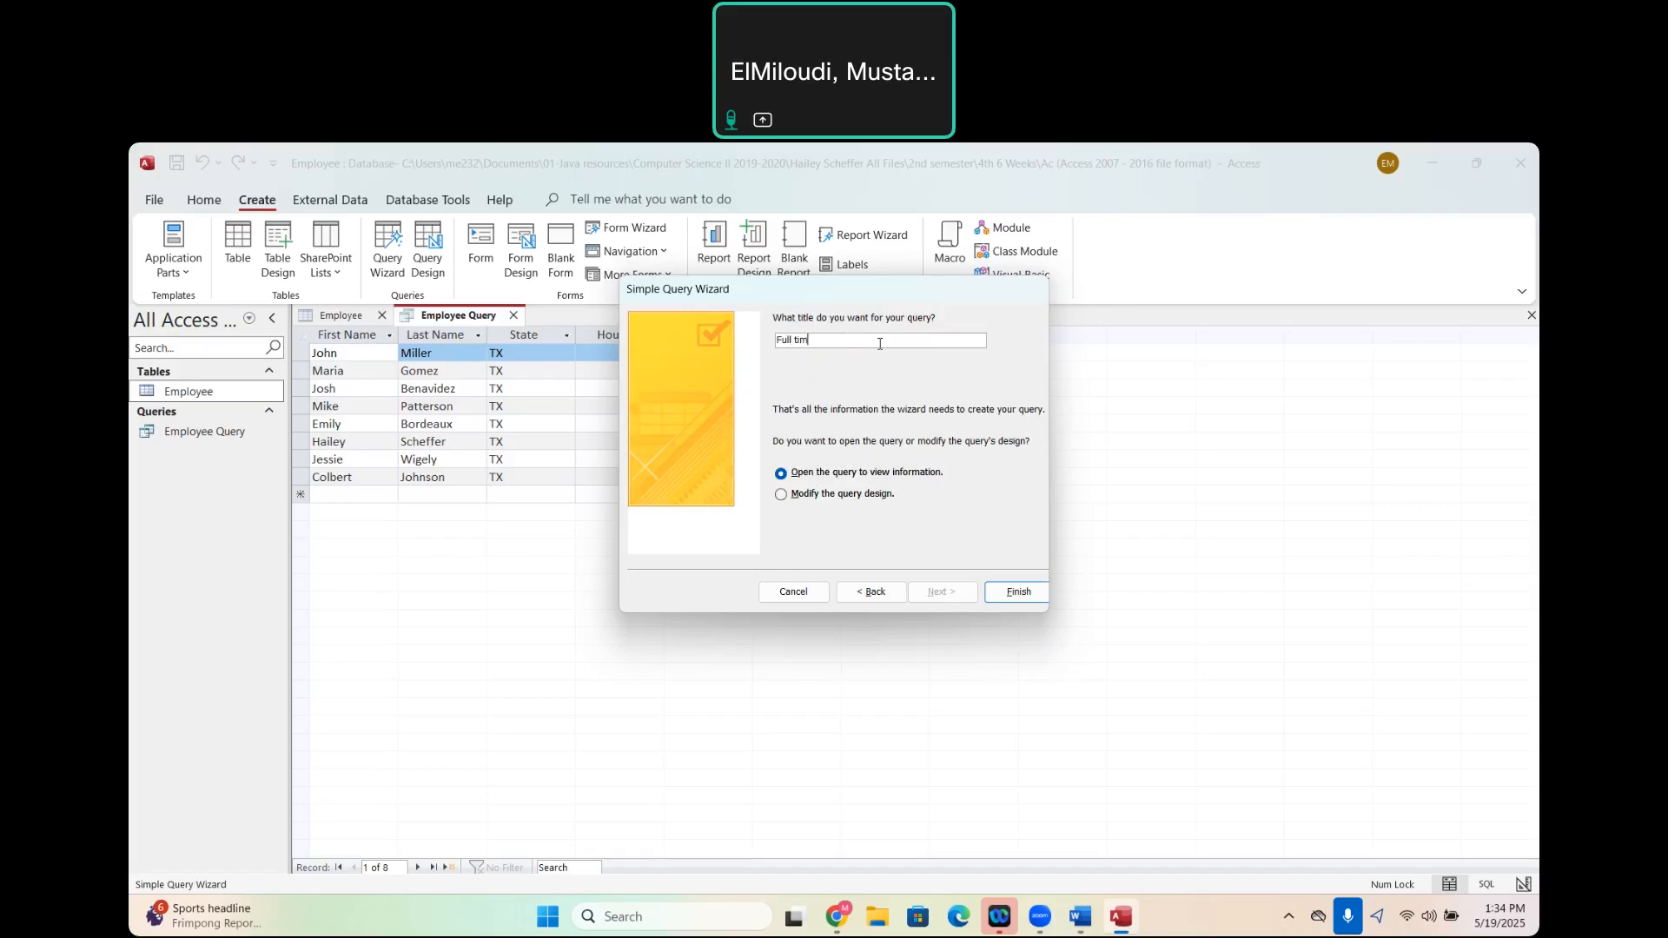
pyautogui.write('e employees')
pyautogui.click(782, 495)
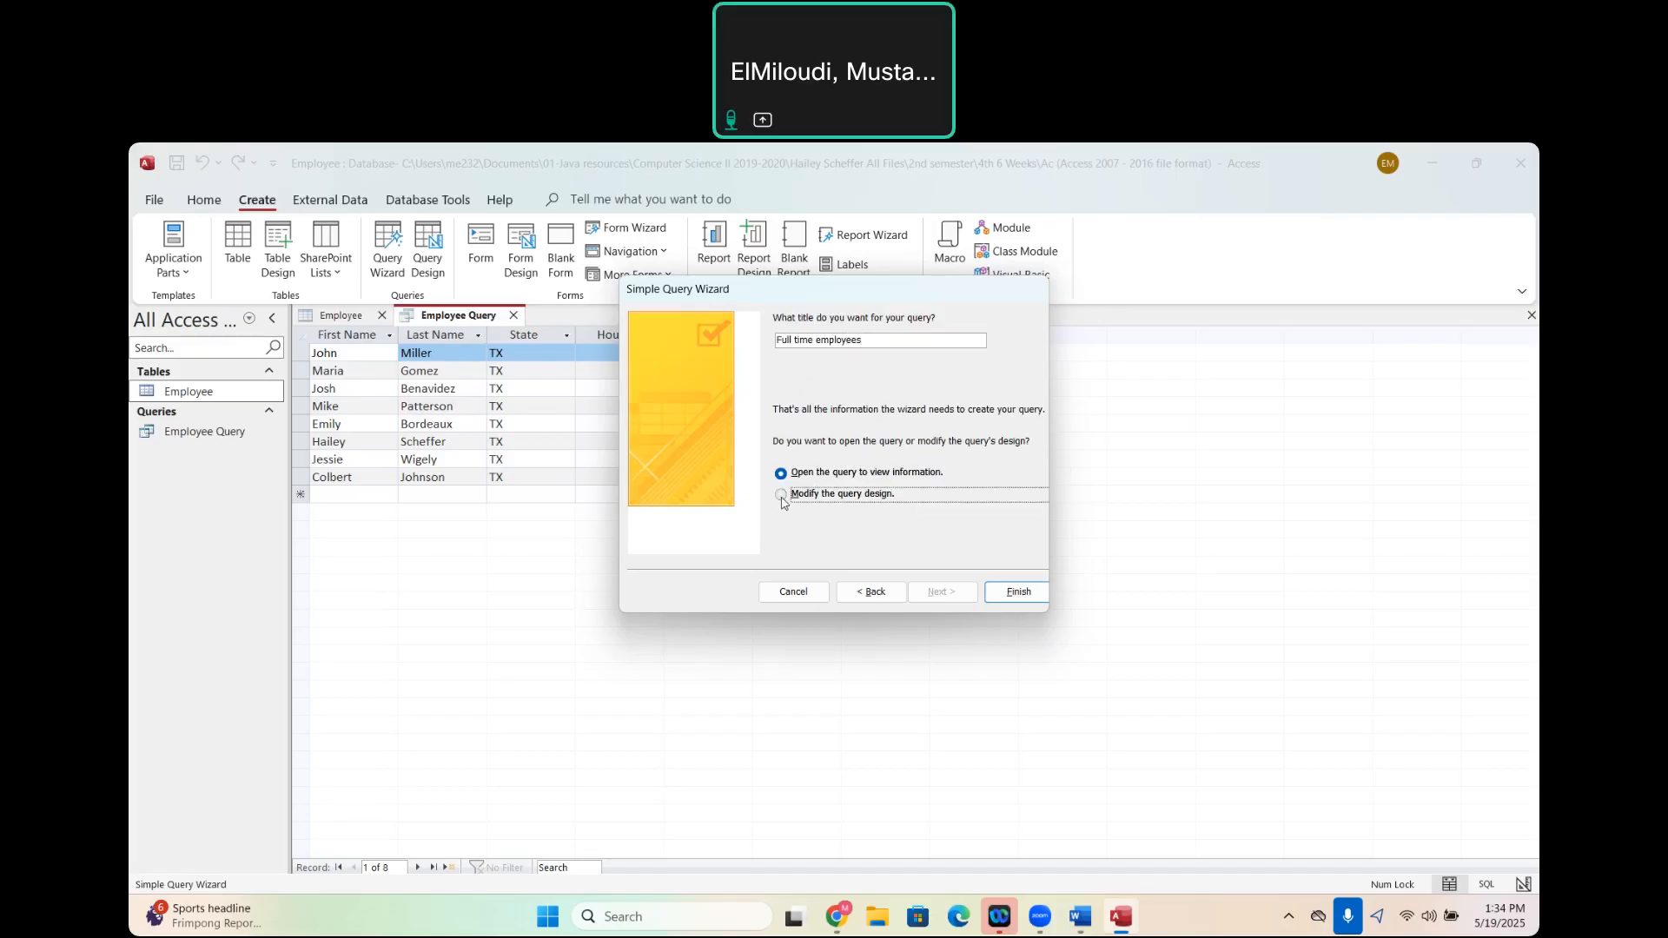
pyautogui.click(1026, 591)
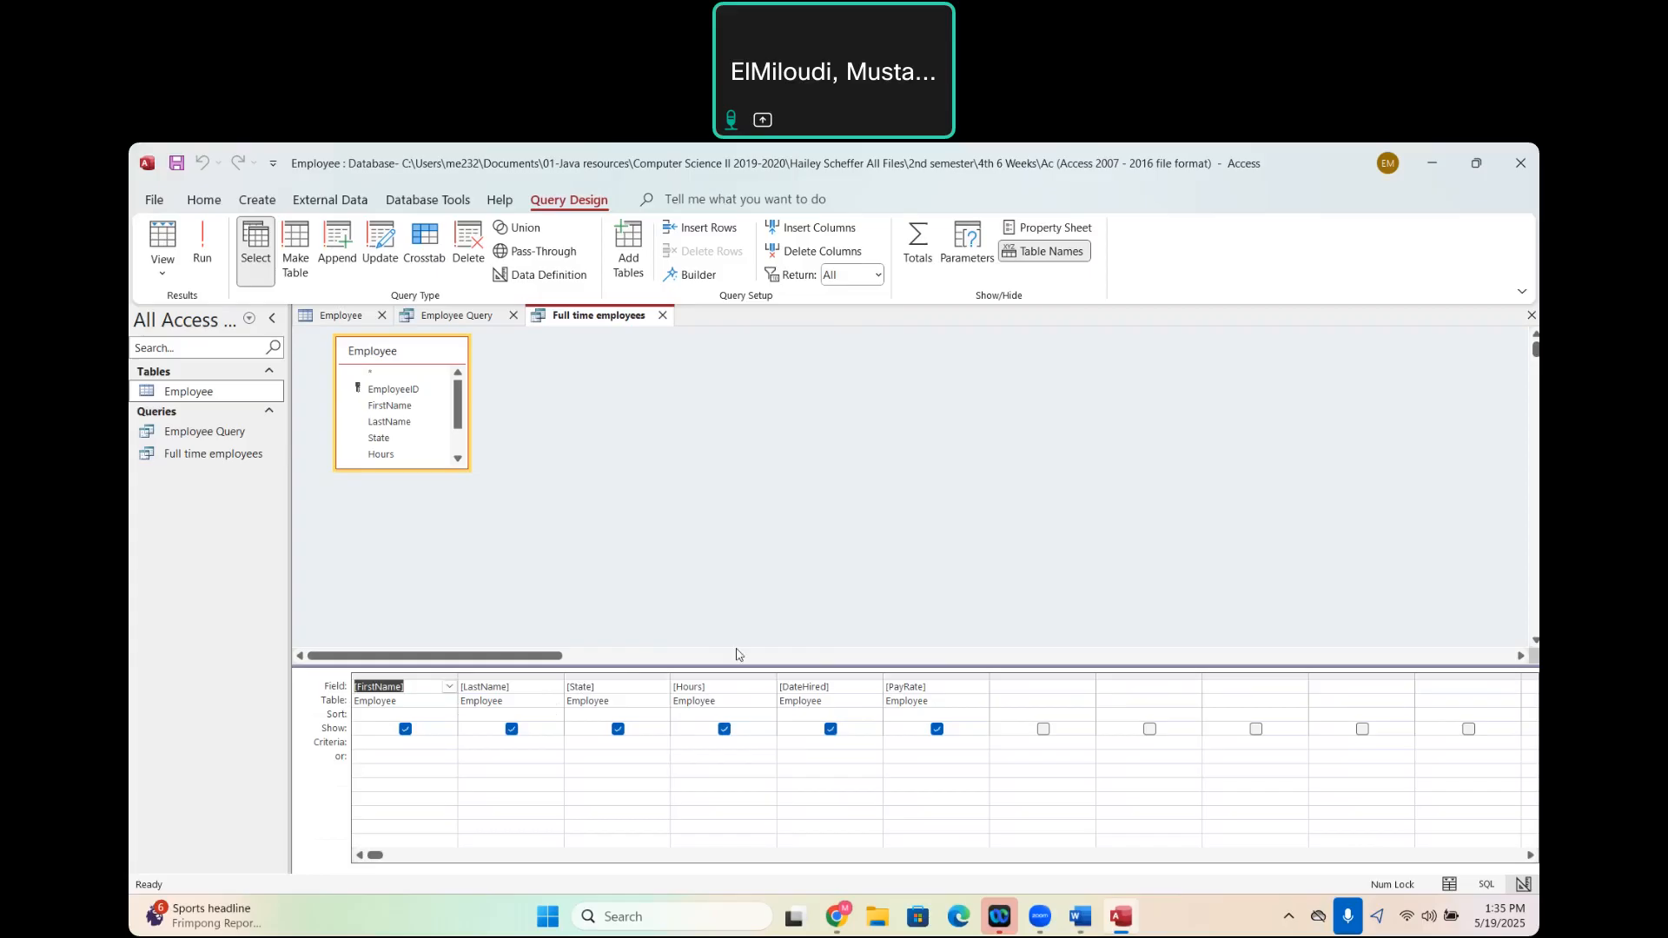
# - Run the Full time employees query with the Hours criteria set to >=40, and save it
pyautogui.click(701, 743)
pyautogui.write('=40')
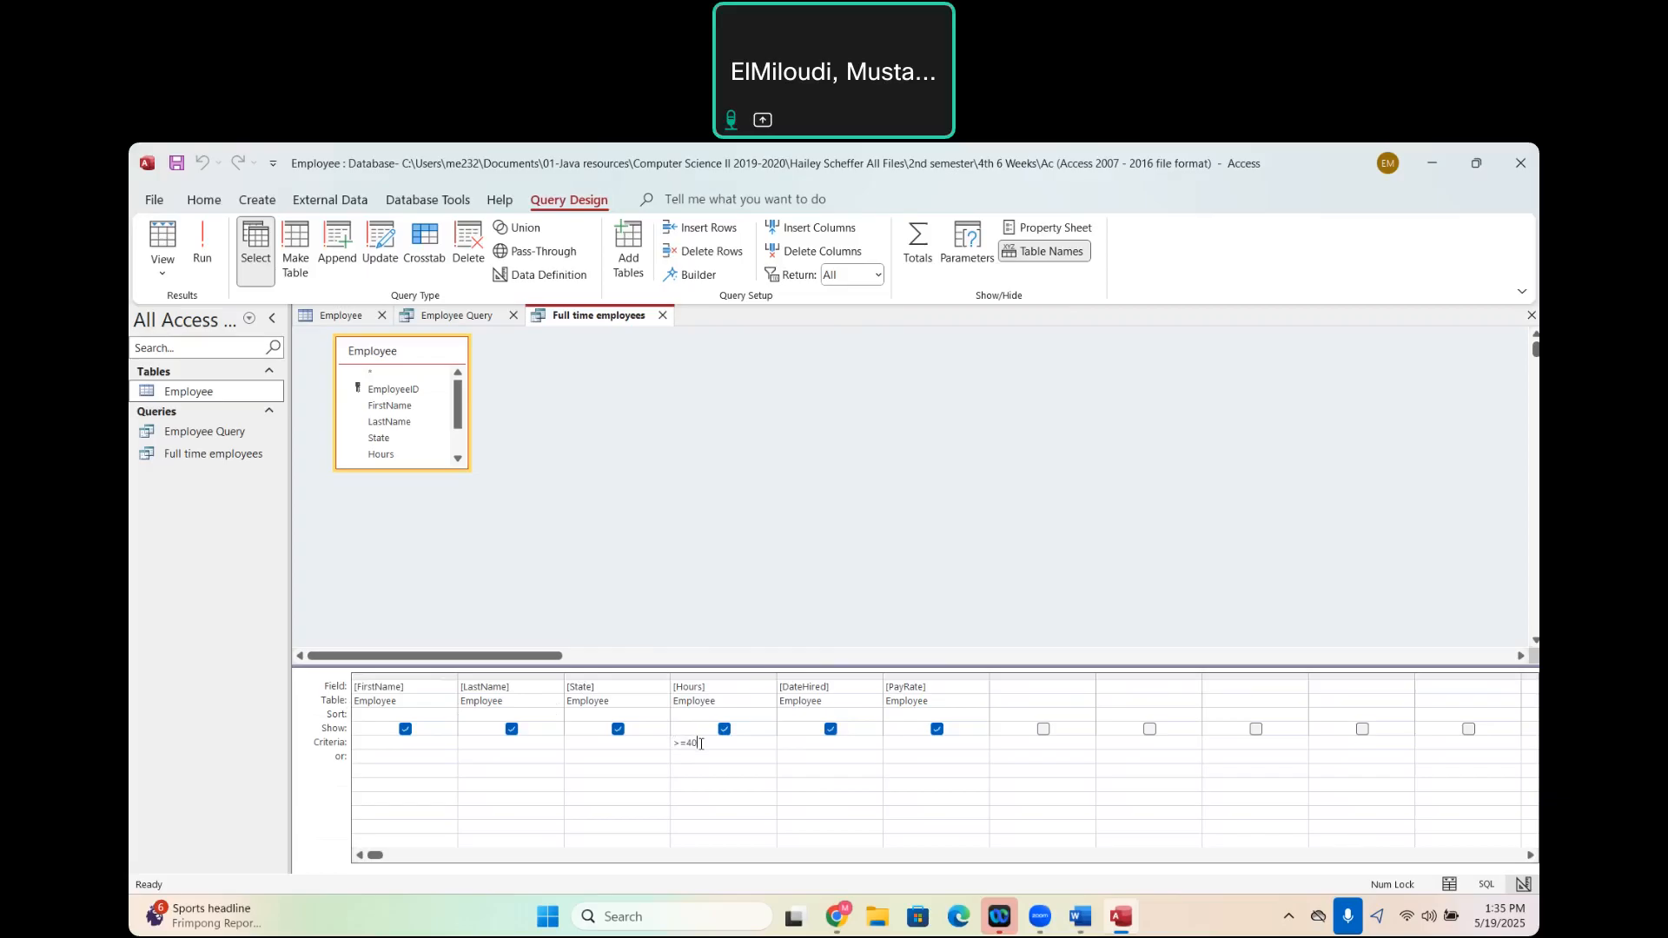
pyautogui.click(204, 254)
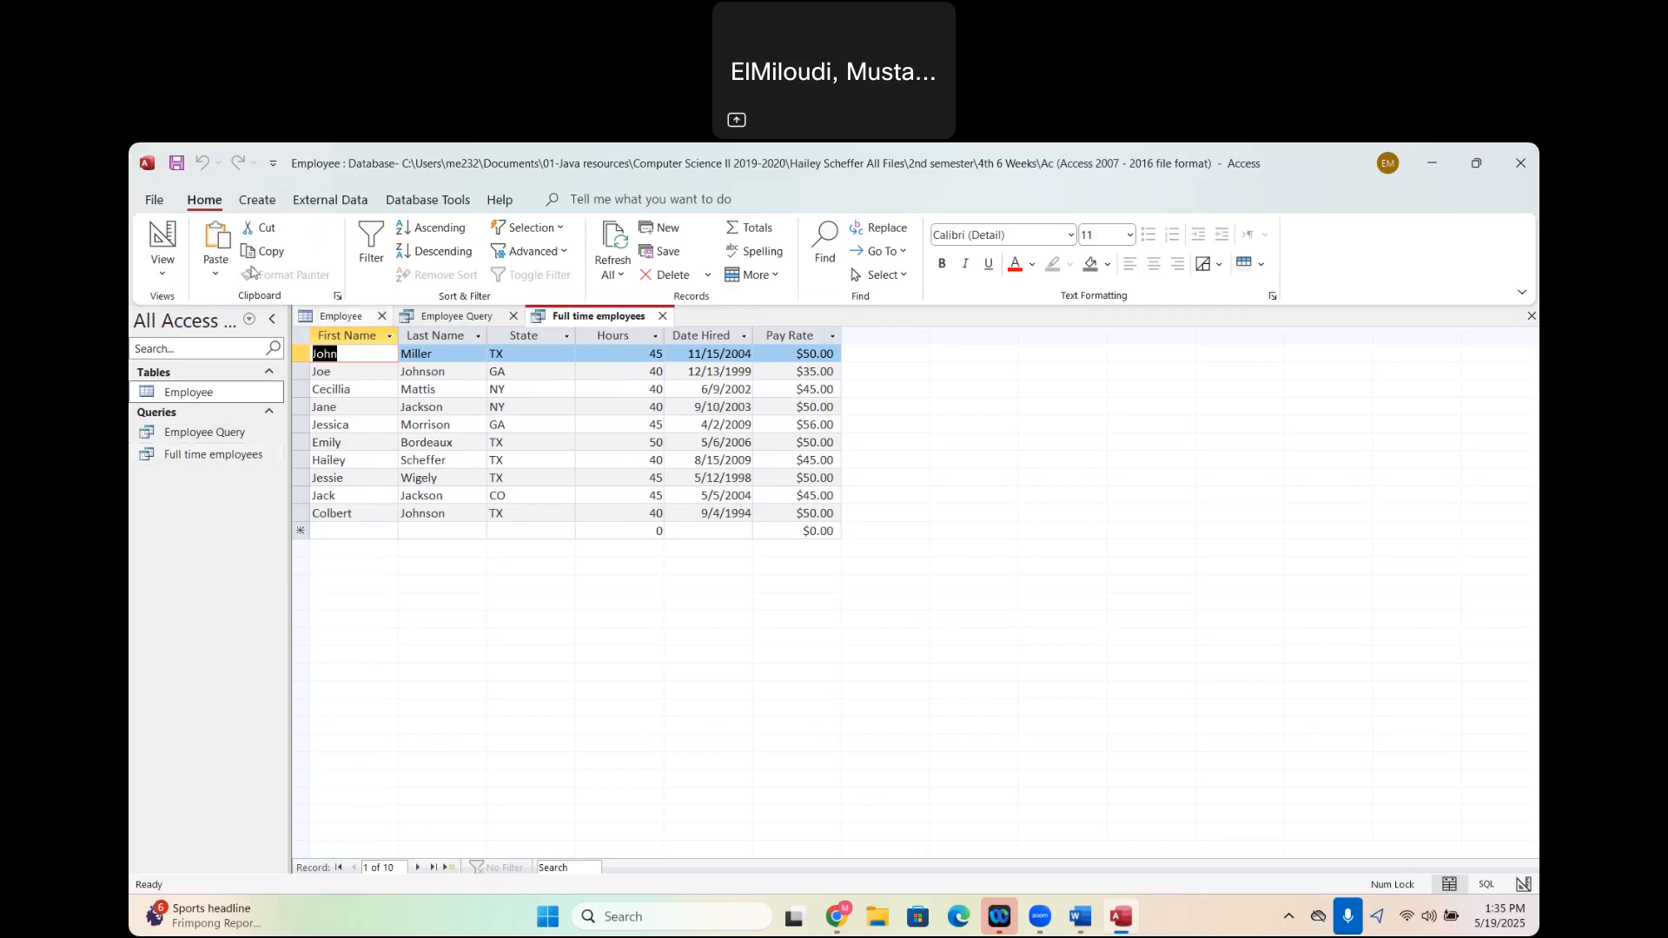
pyautogui.click(177, 172)
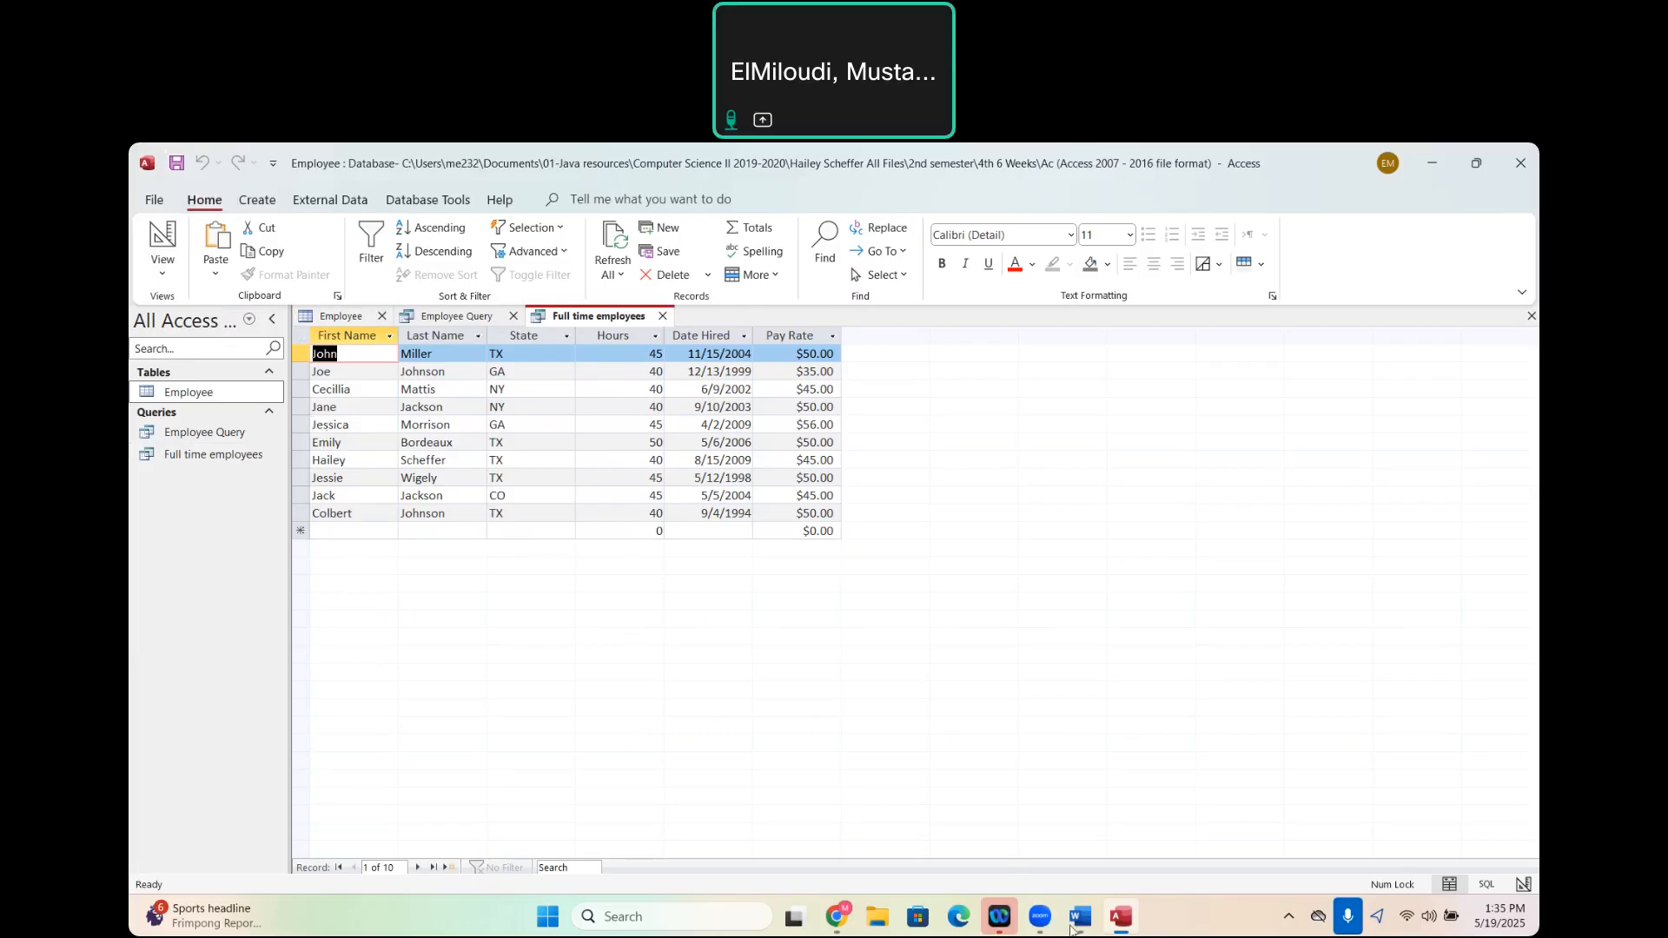
# - Check the Word assignment for the query that follows the full time employees list, and return to Access
pyautogui.moveTo(1080, 917)
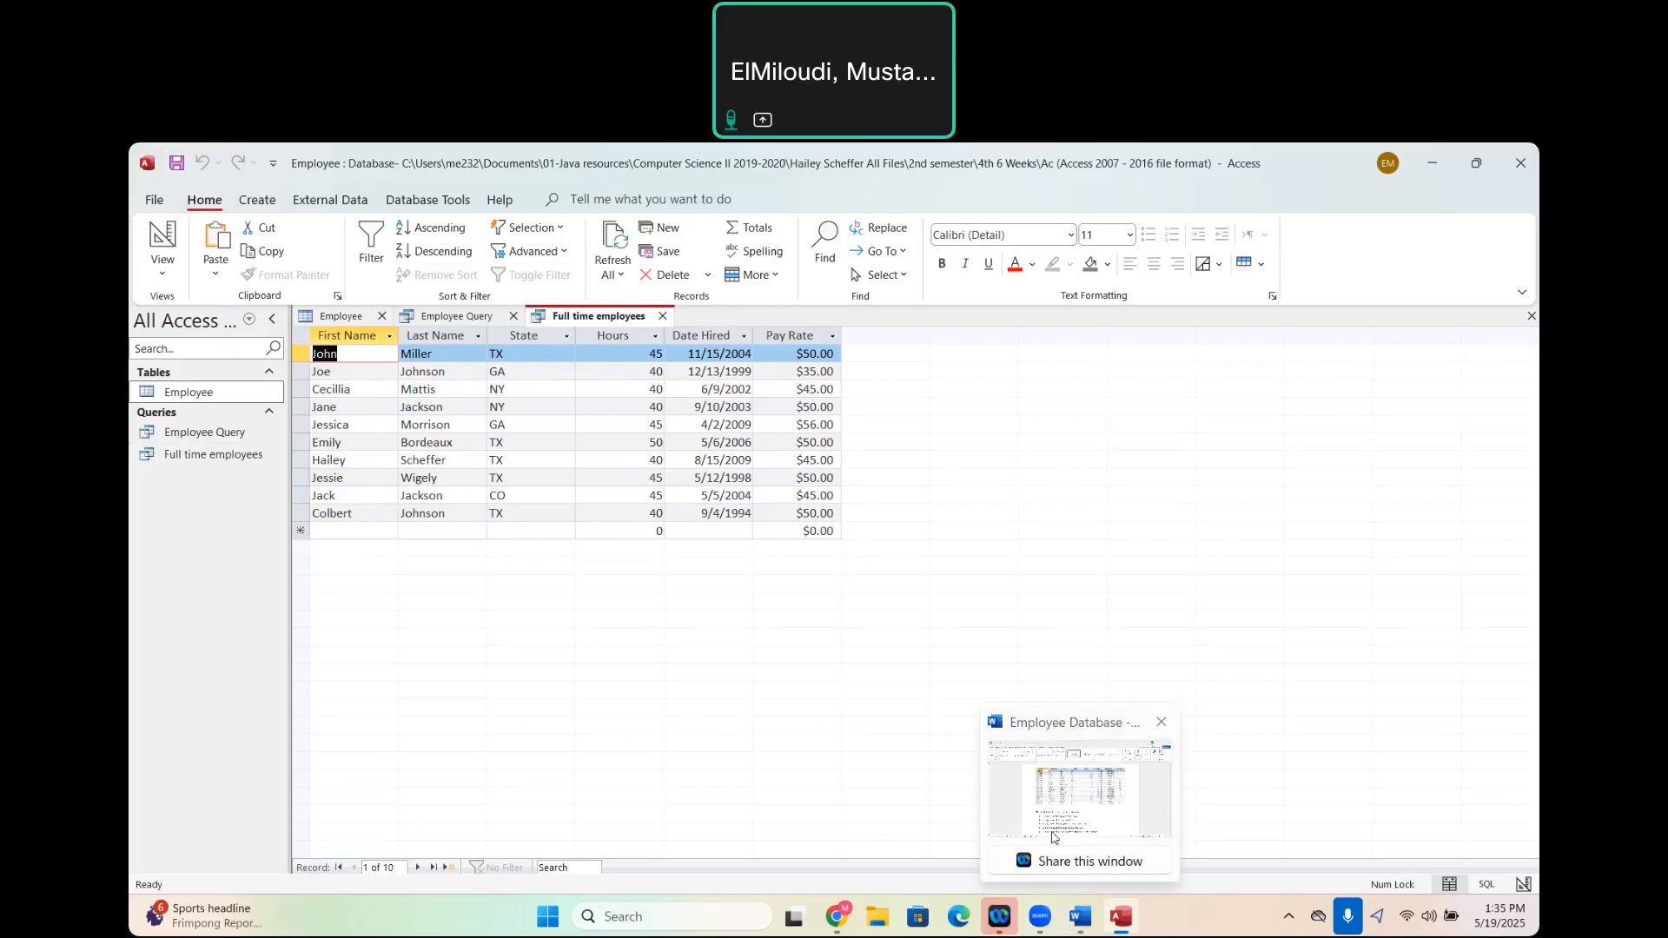
pyautogui.click(1052, 837)
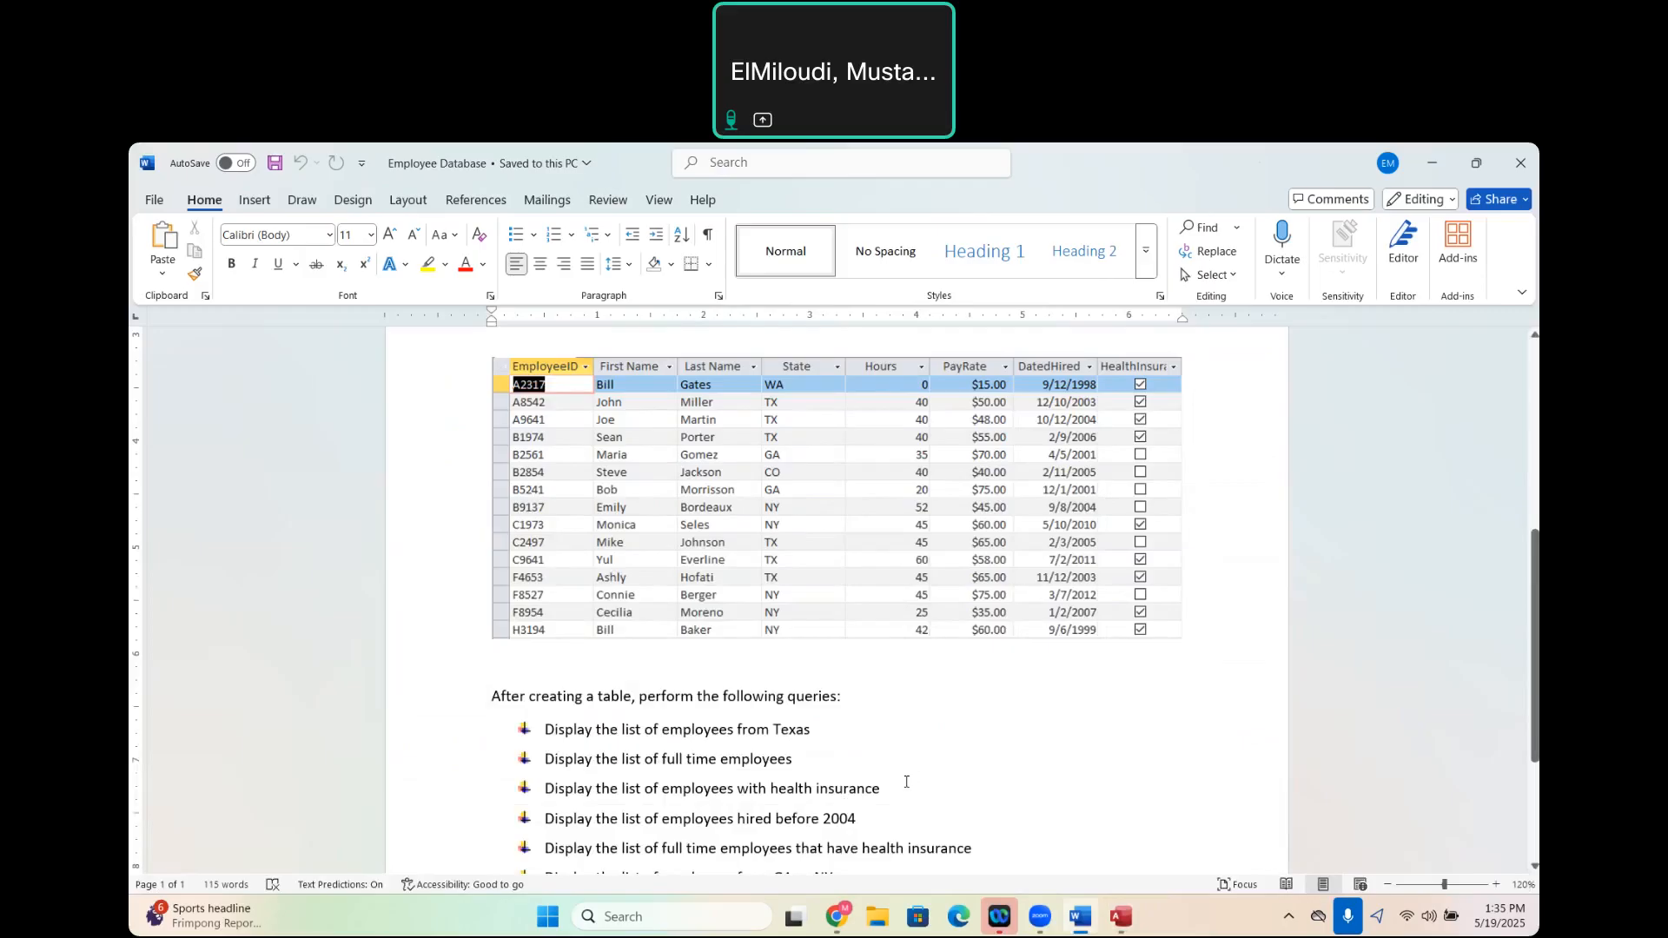
pyautogui.moveTo(1119, 917)
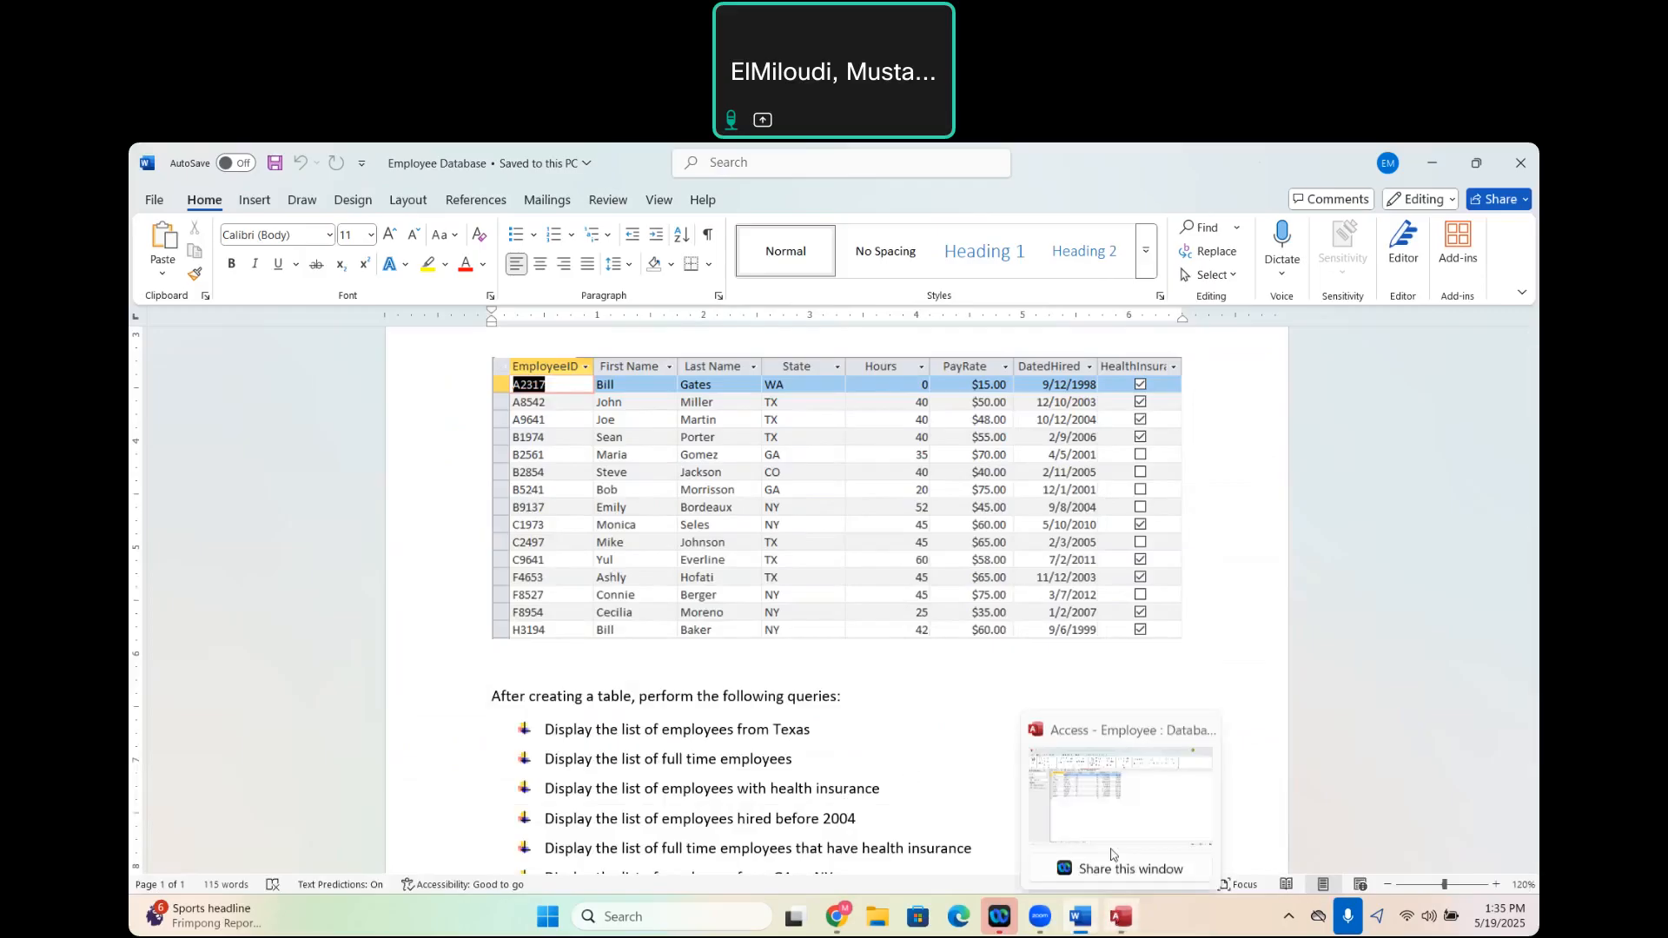
pyautogui.click(1092, 797)
# - Start another Simple Query Wizard query and switch its source to the Employee table
pyautogui.click(258, 199)
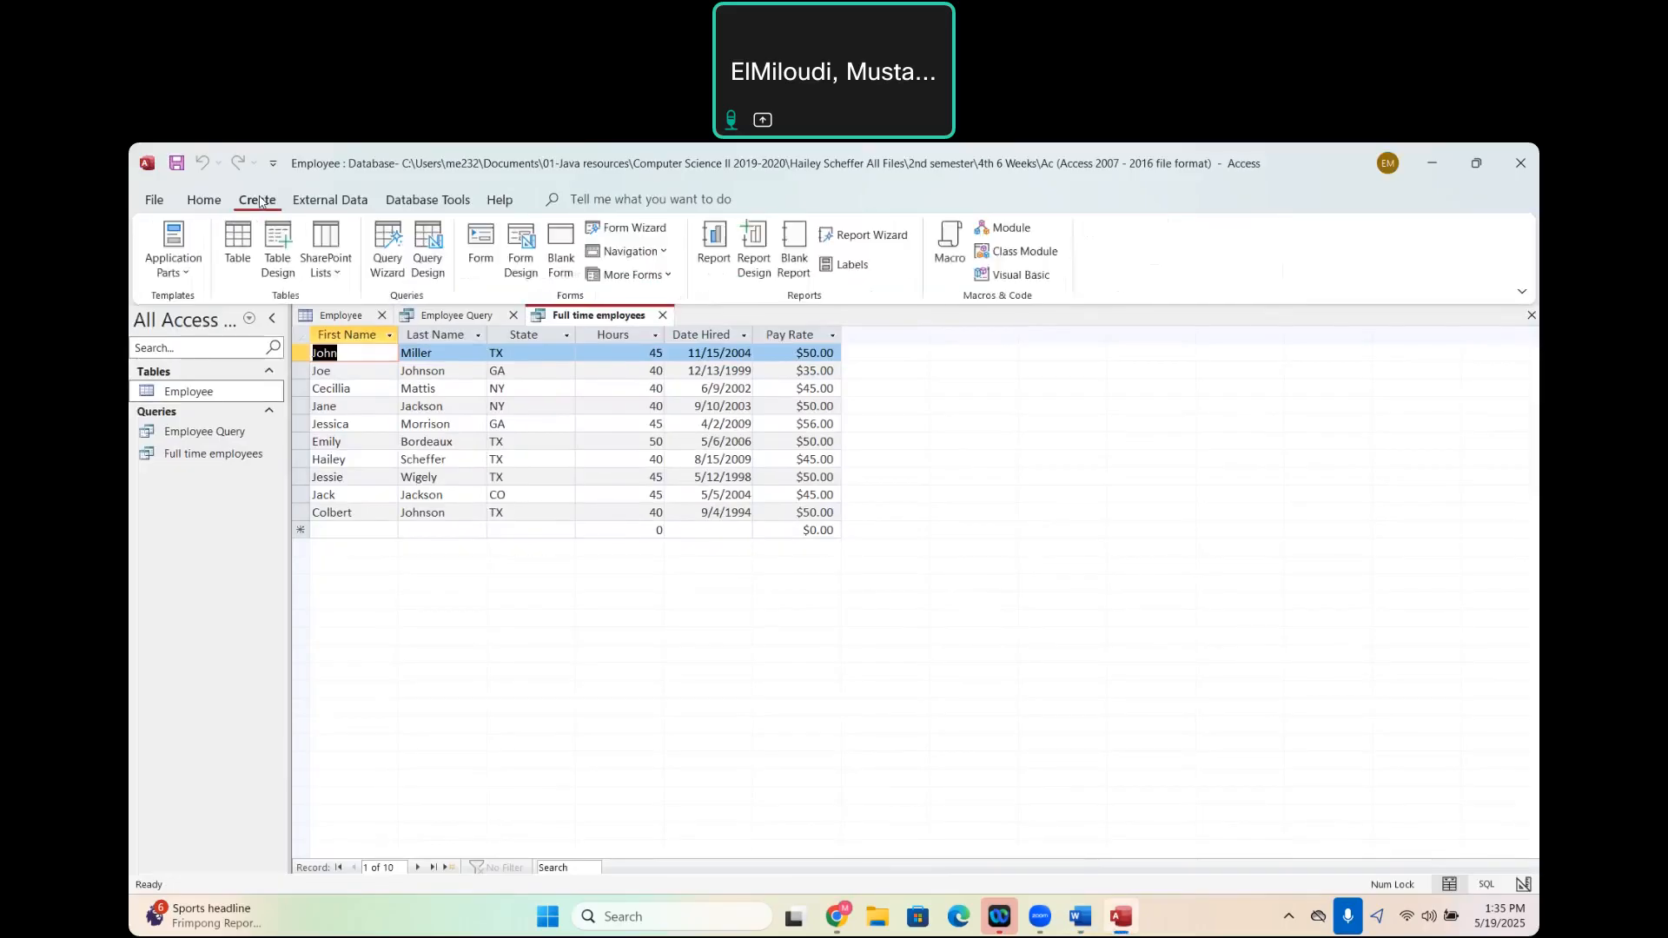
pyautogui.click(401, 280)
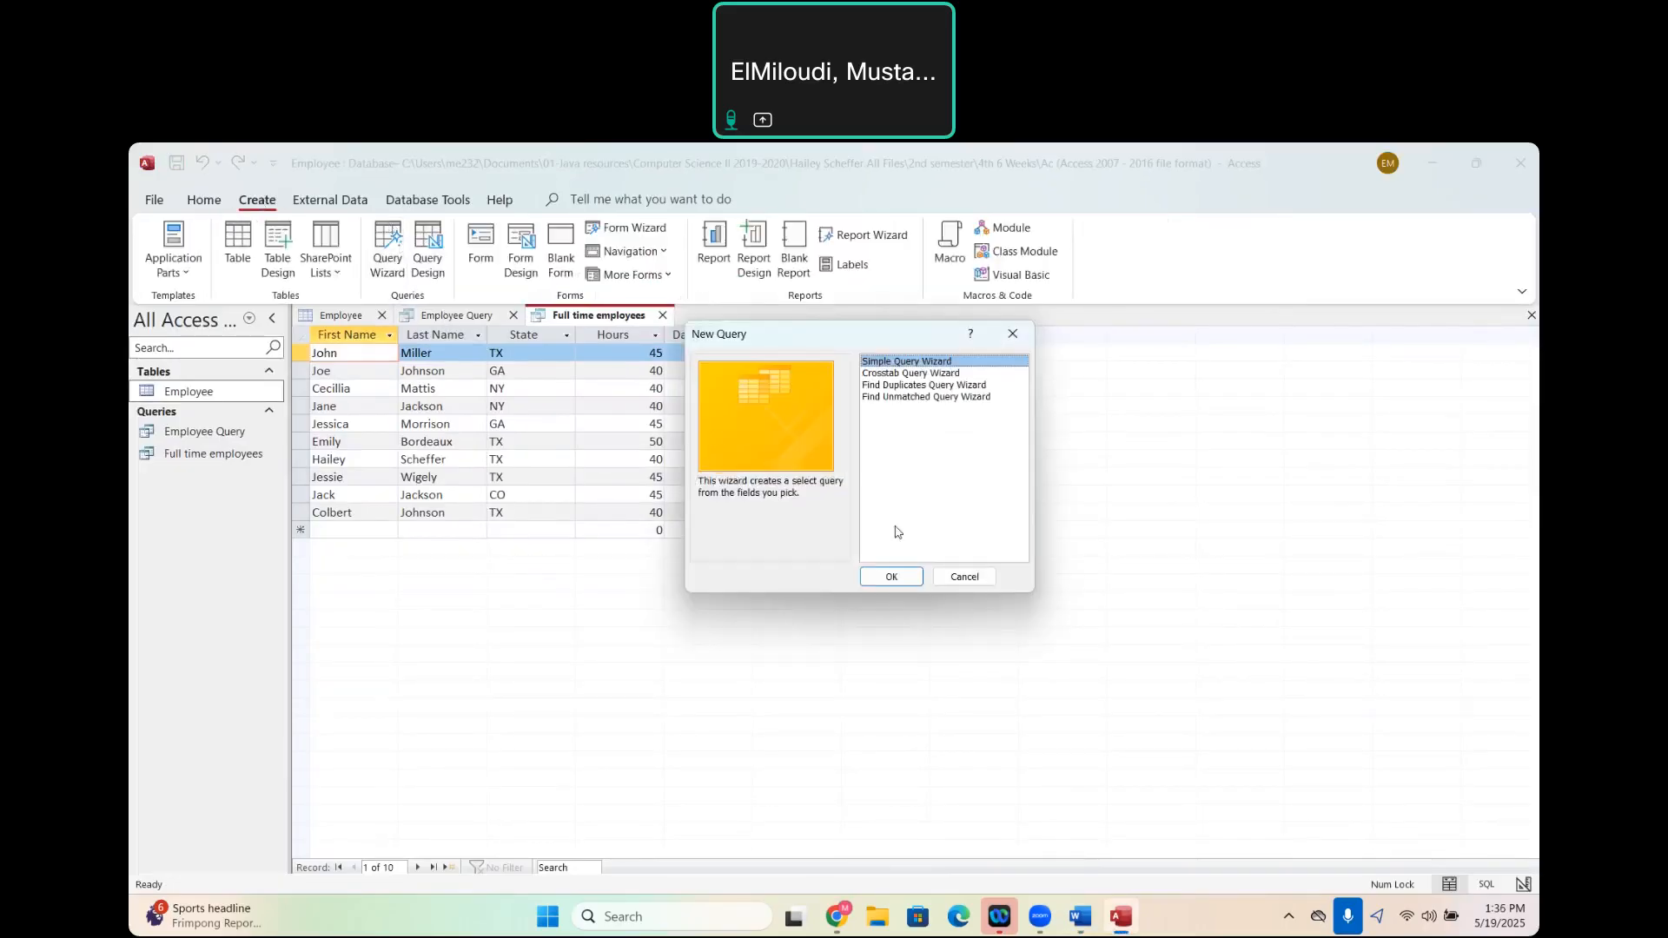
pyautogui.click(895, 574)
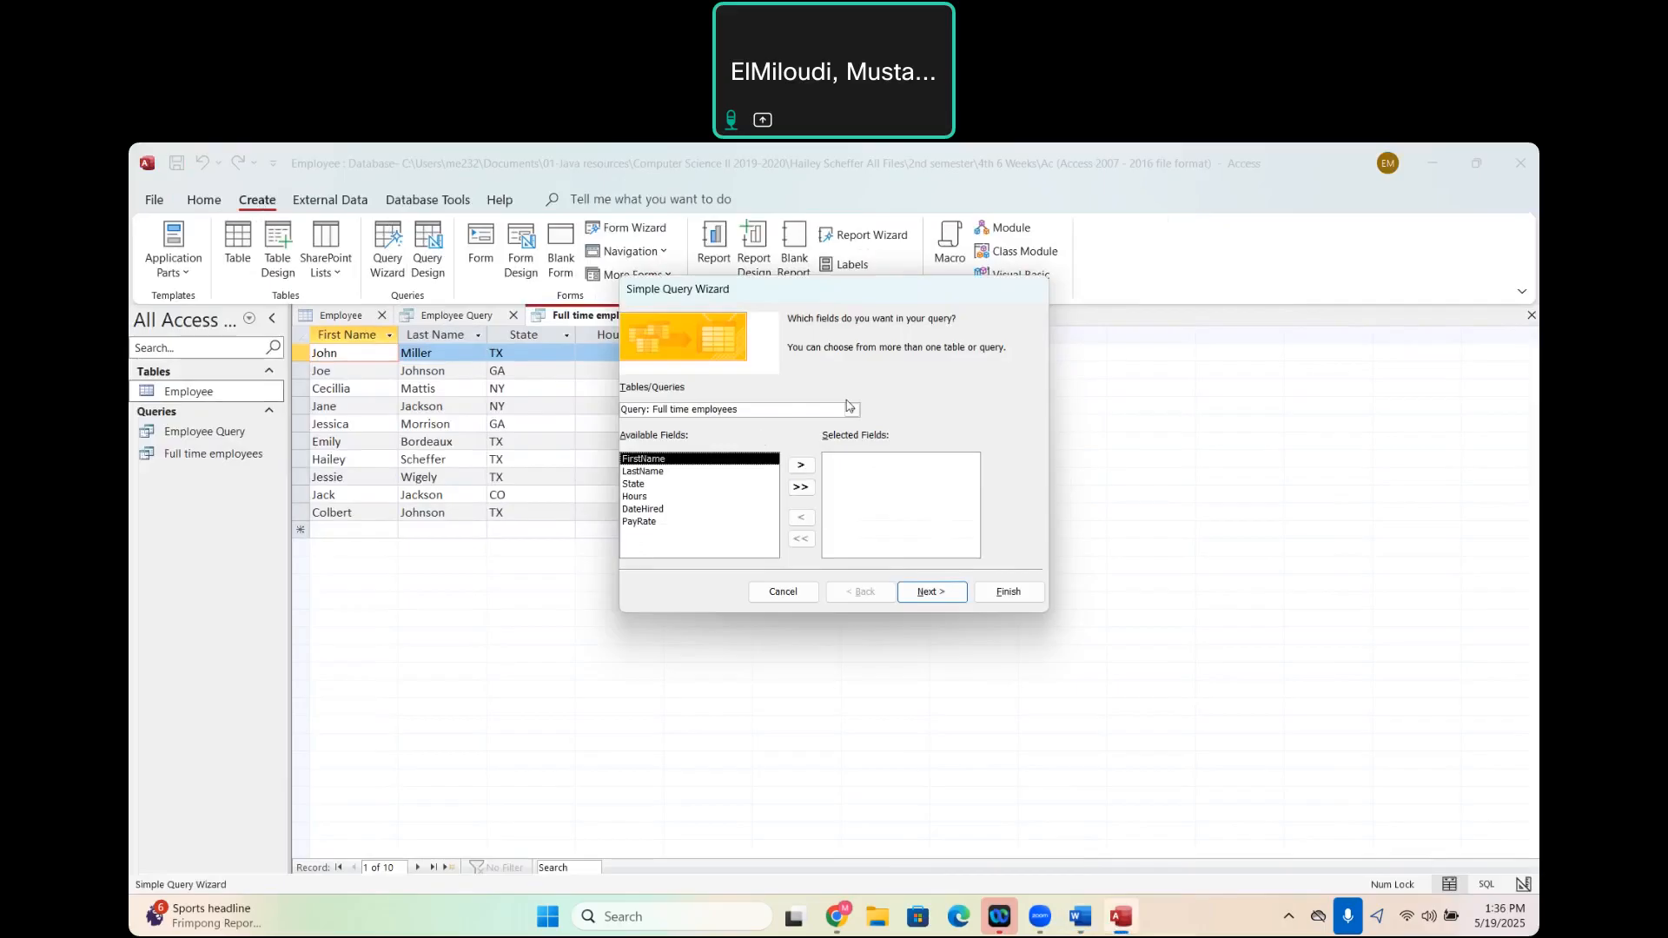
pyautogui.click(851, 408)
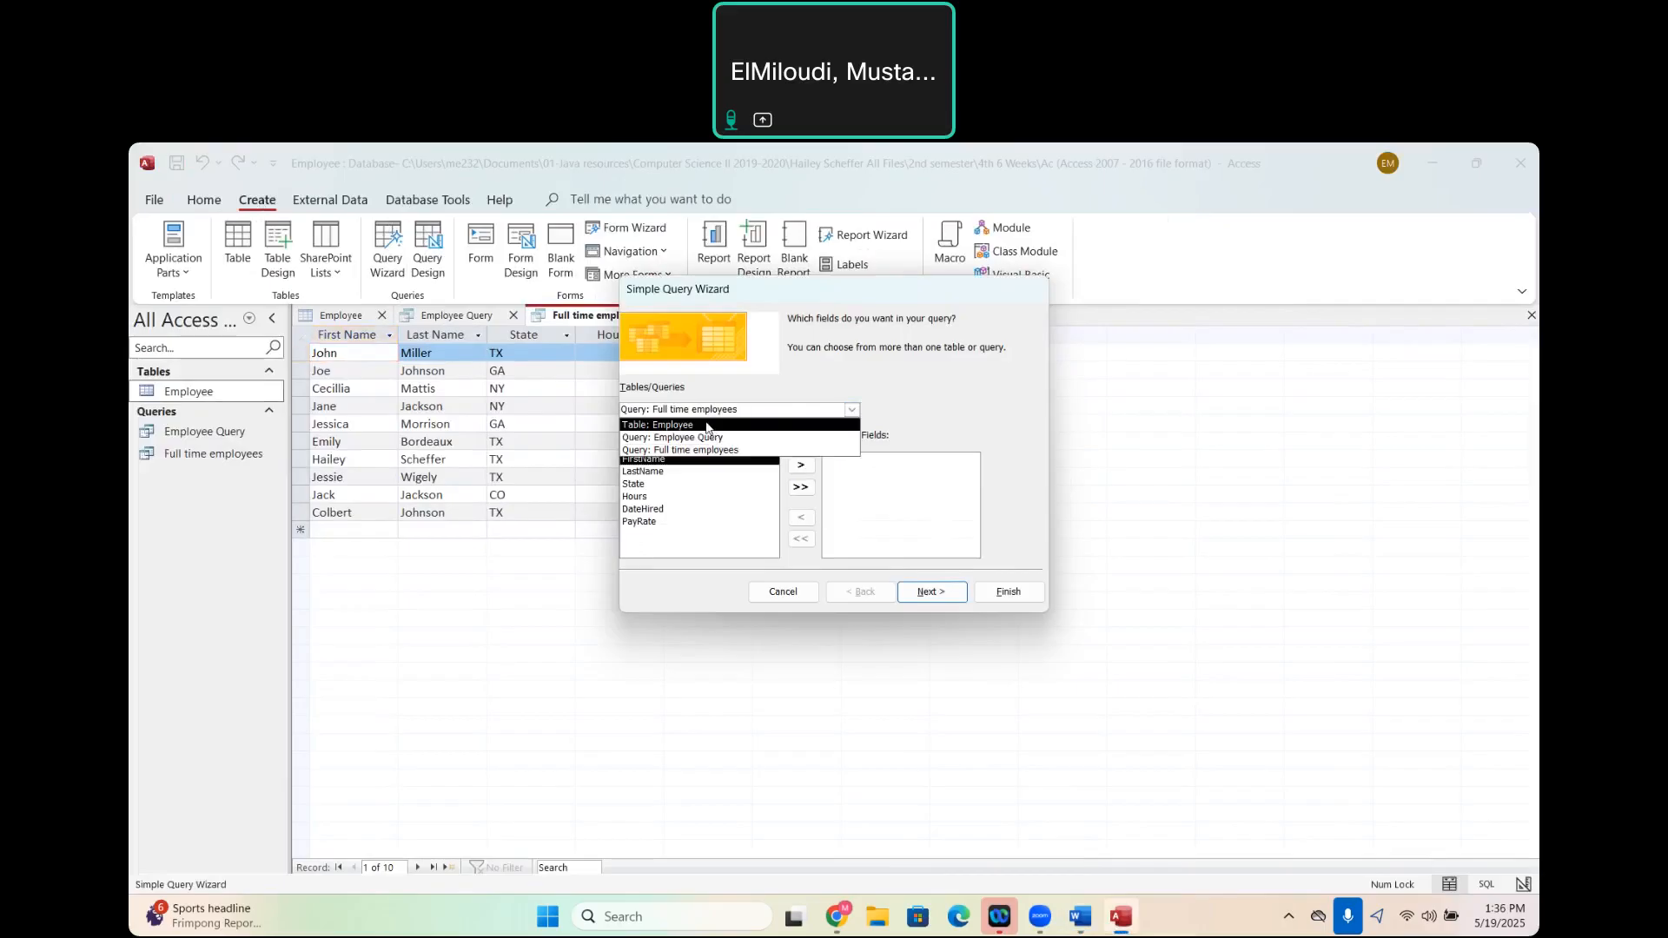
pyautogui.click(707, 426)
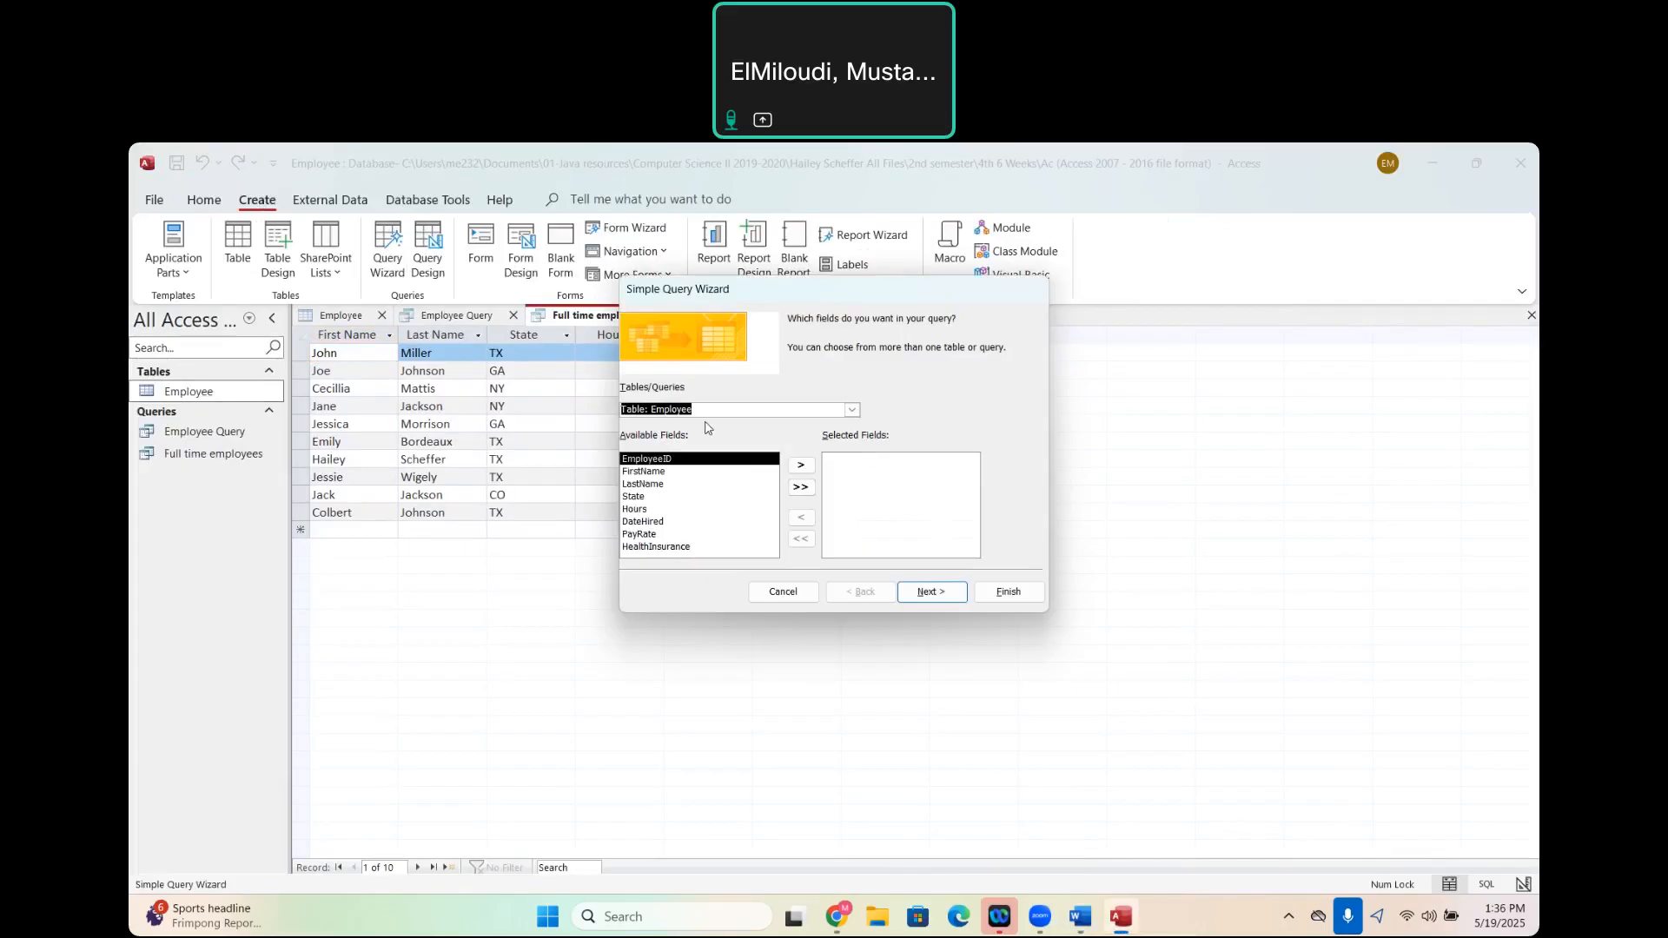
# - Select all Employee fields except EmployeeID for the query and continue with the detail type to the title settings
pyautogui.click(808, 493)
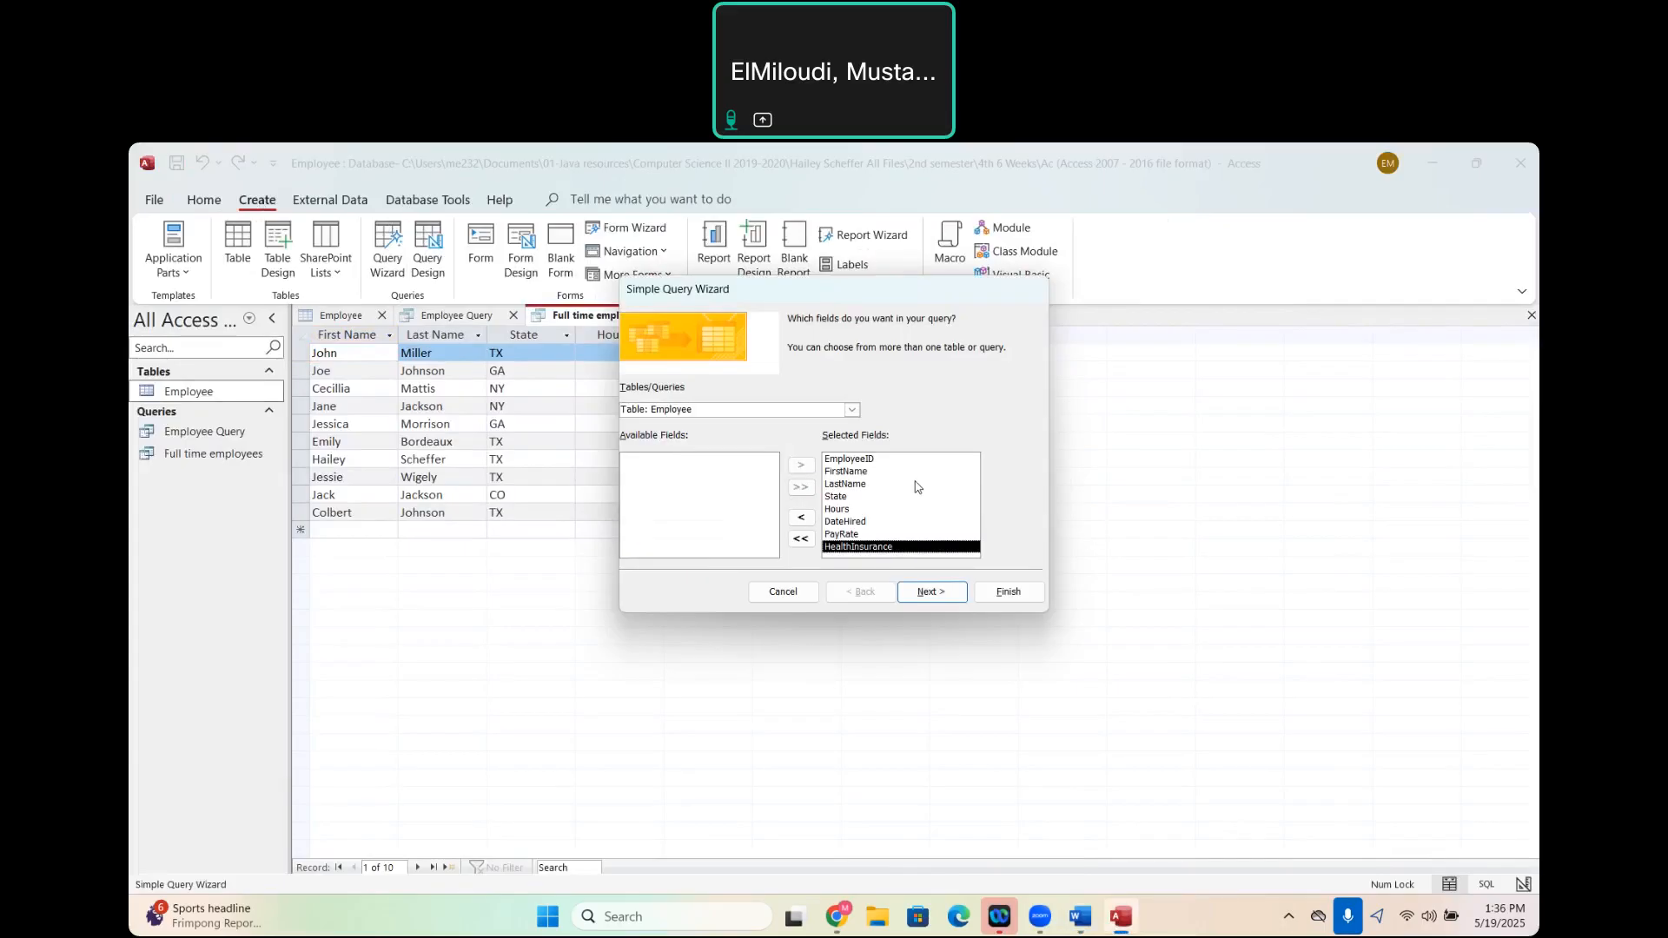
pyautogui.click(866, 461)
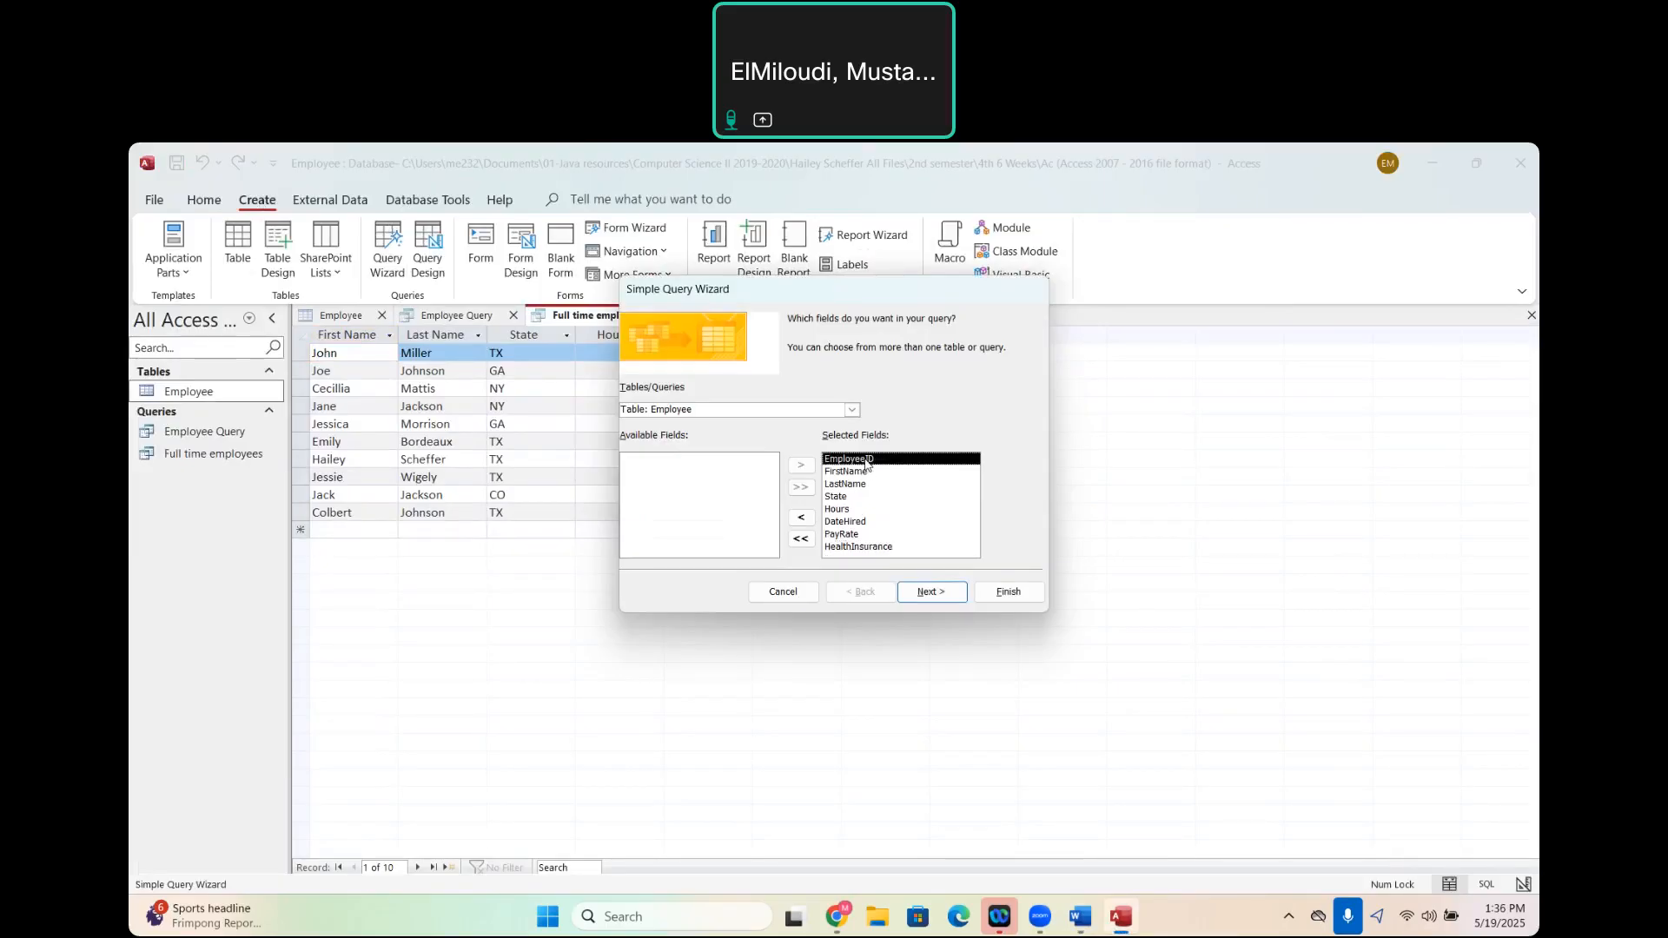
pyautogui.click(801, 518)
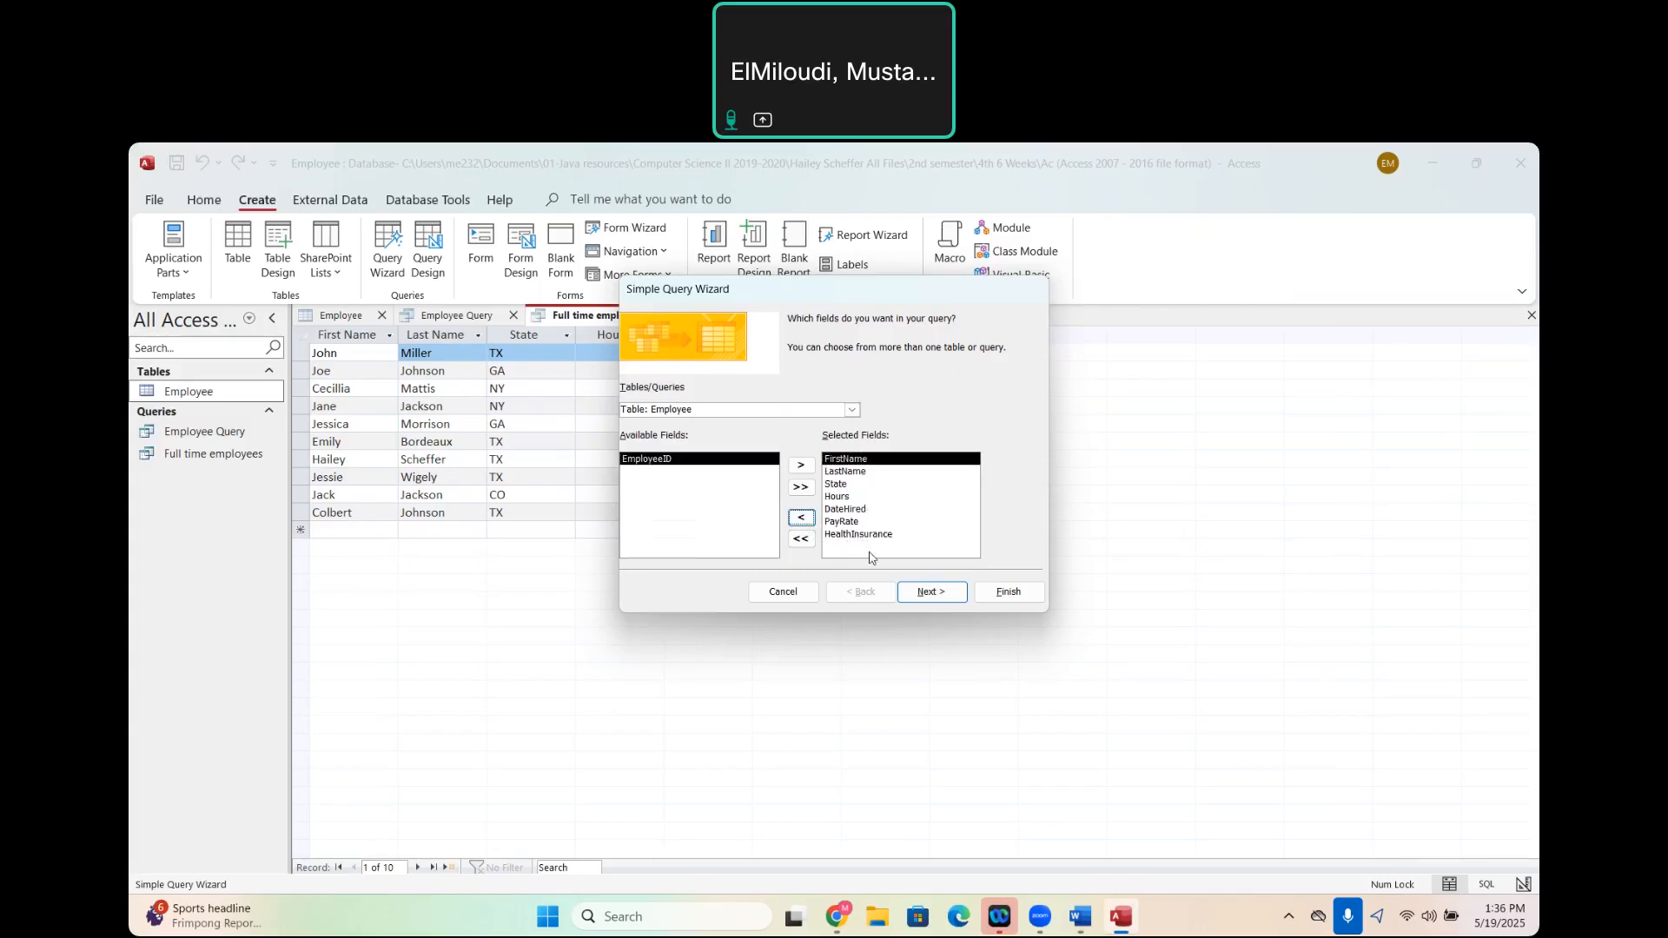
pyautogui.click(945, 594)
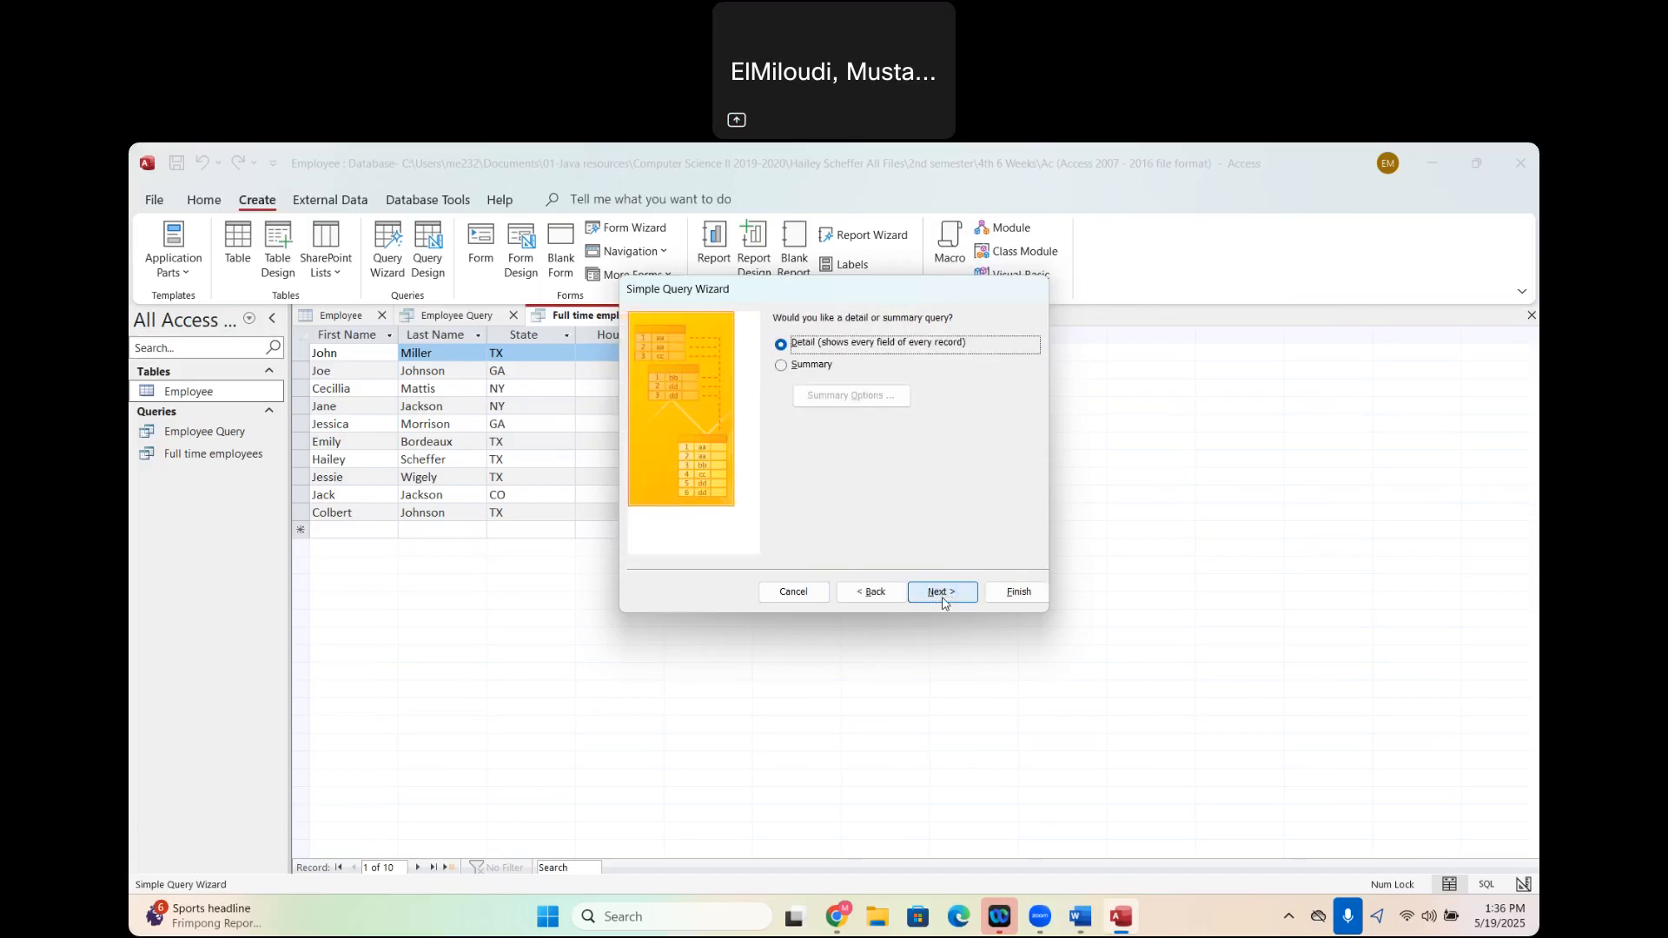
pyautogui.click(942, 593)
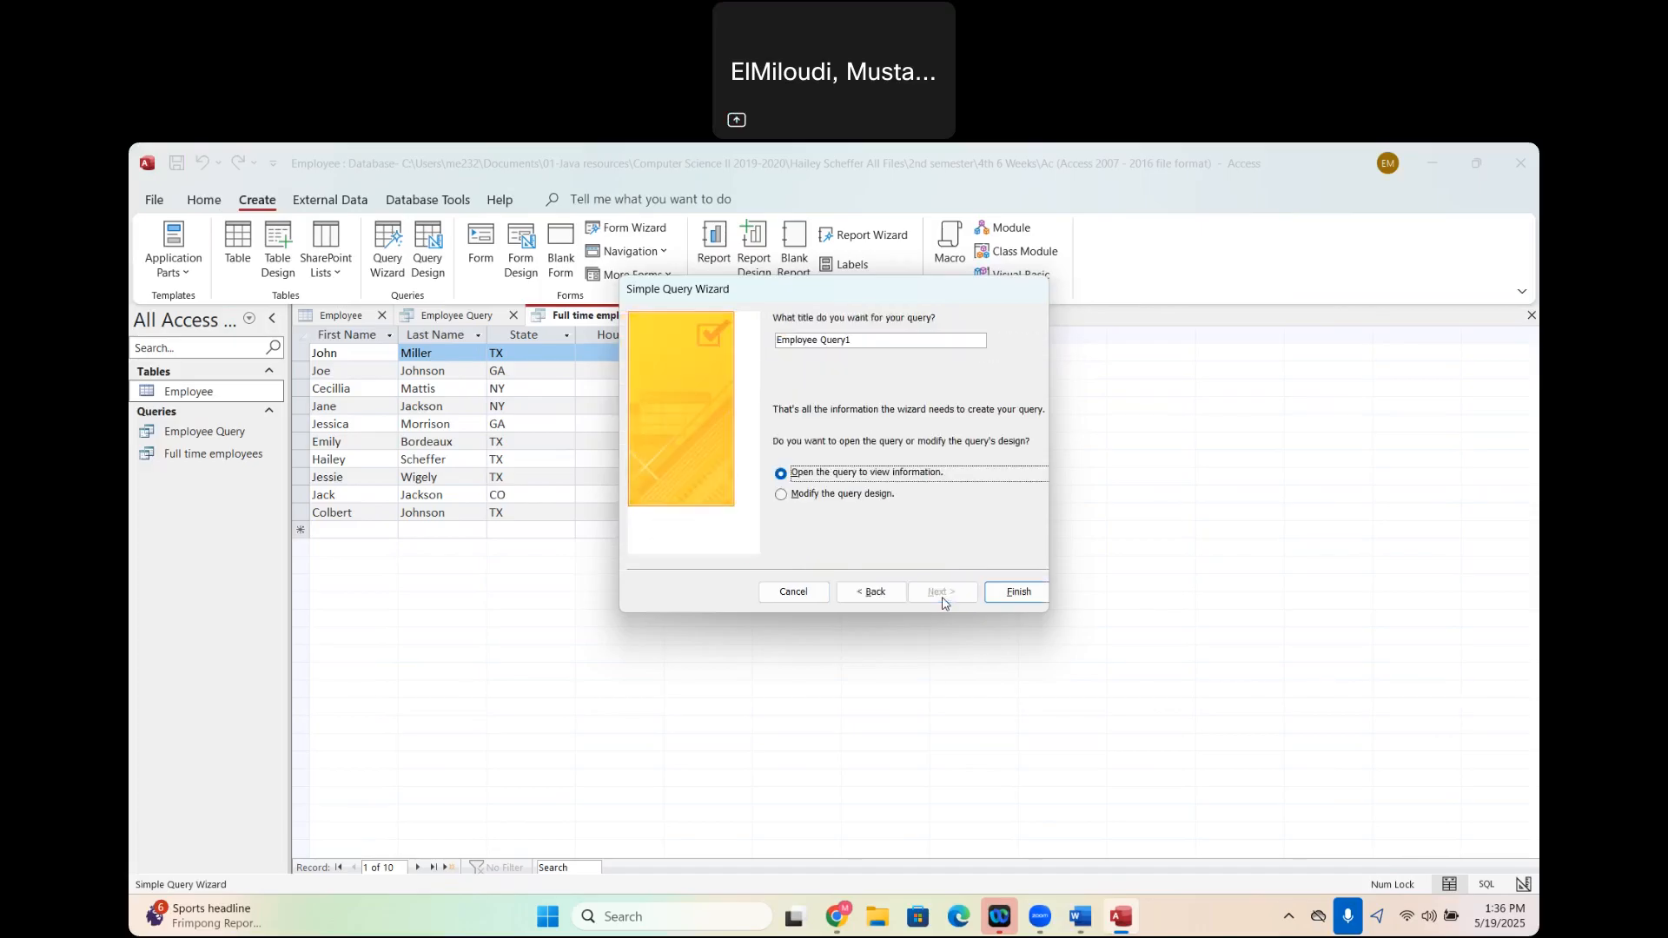
# - Finish the wizard into query design, set the HealthInsurance criteria to yes, and run and save the query
pyautogui.click(781, 499)
pyautogui.click(1013, 594)
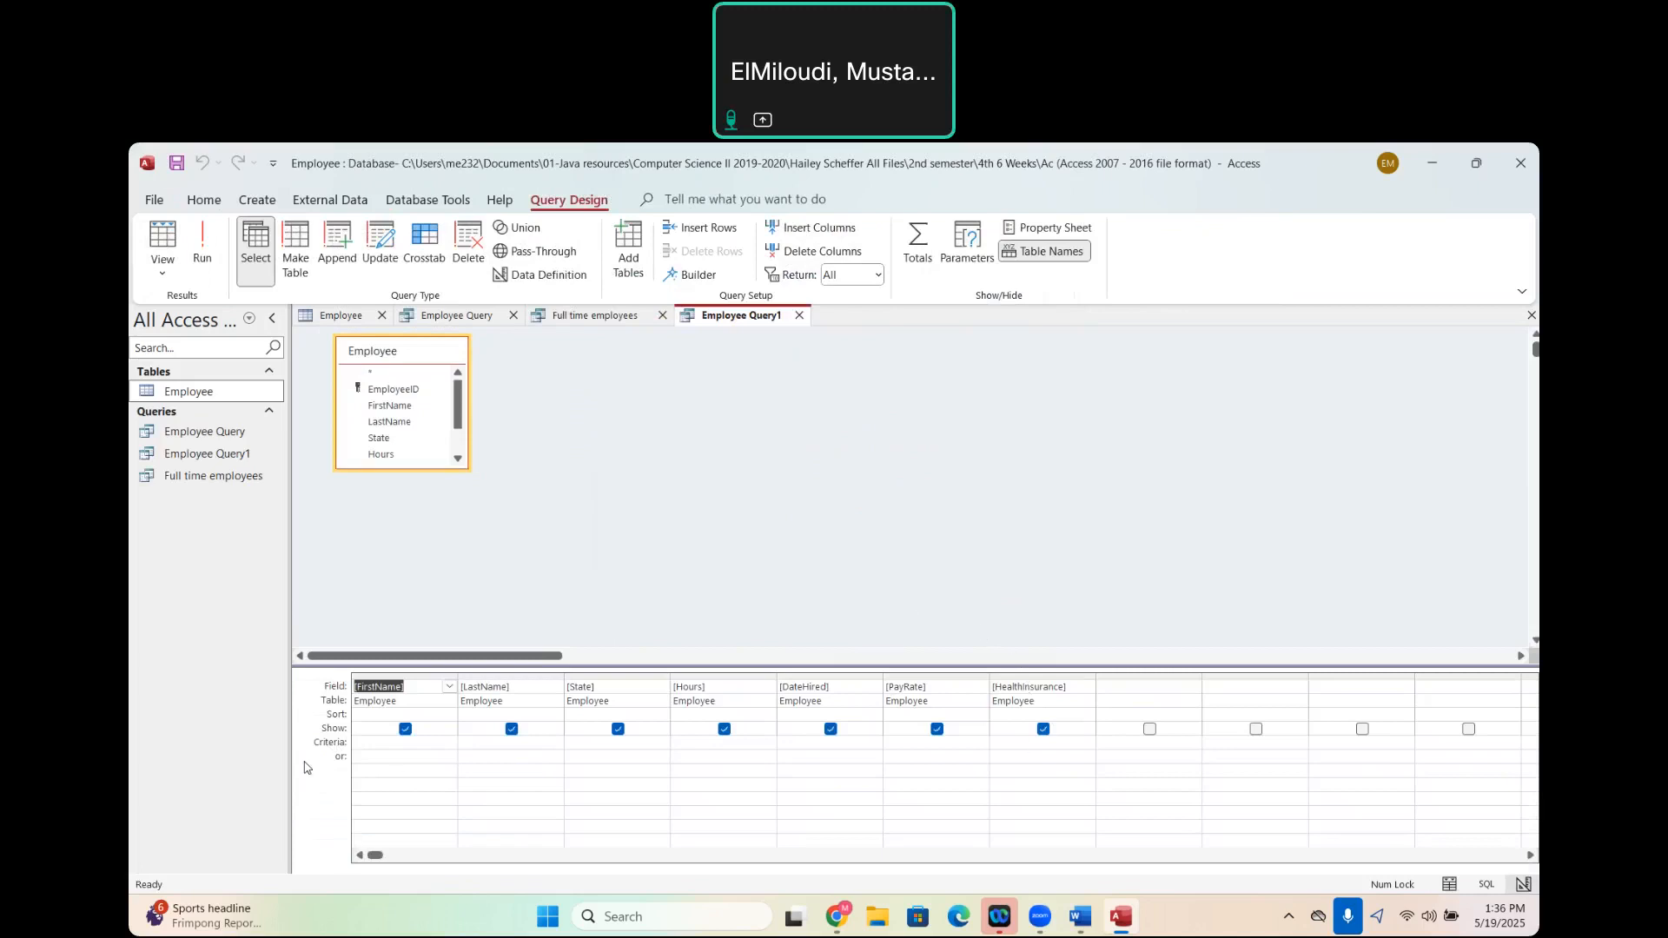
pyautogui.click(1022, 743)
pyautogui.write('yes')
pyautogui.click(206, 256)
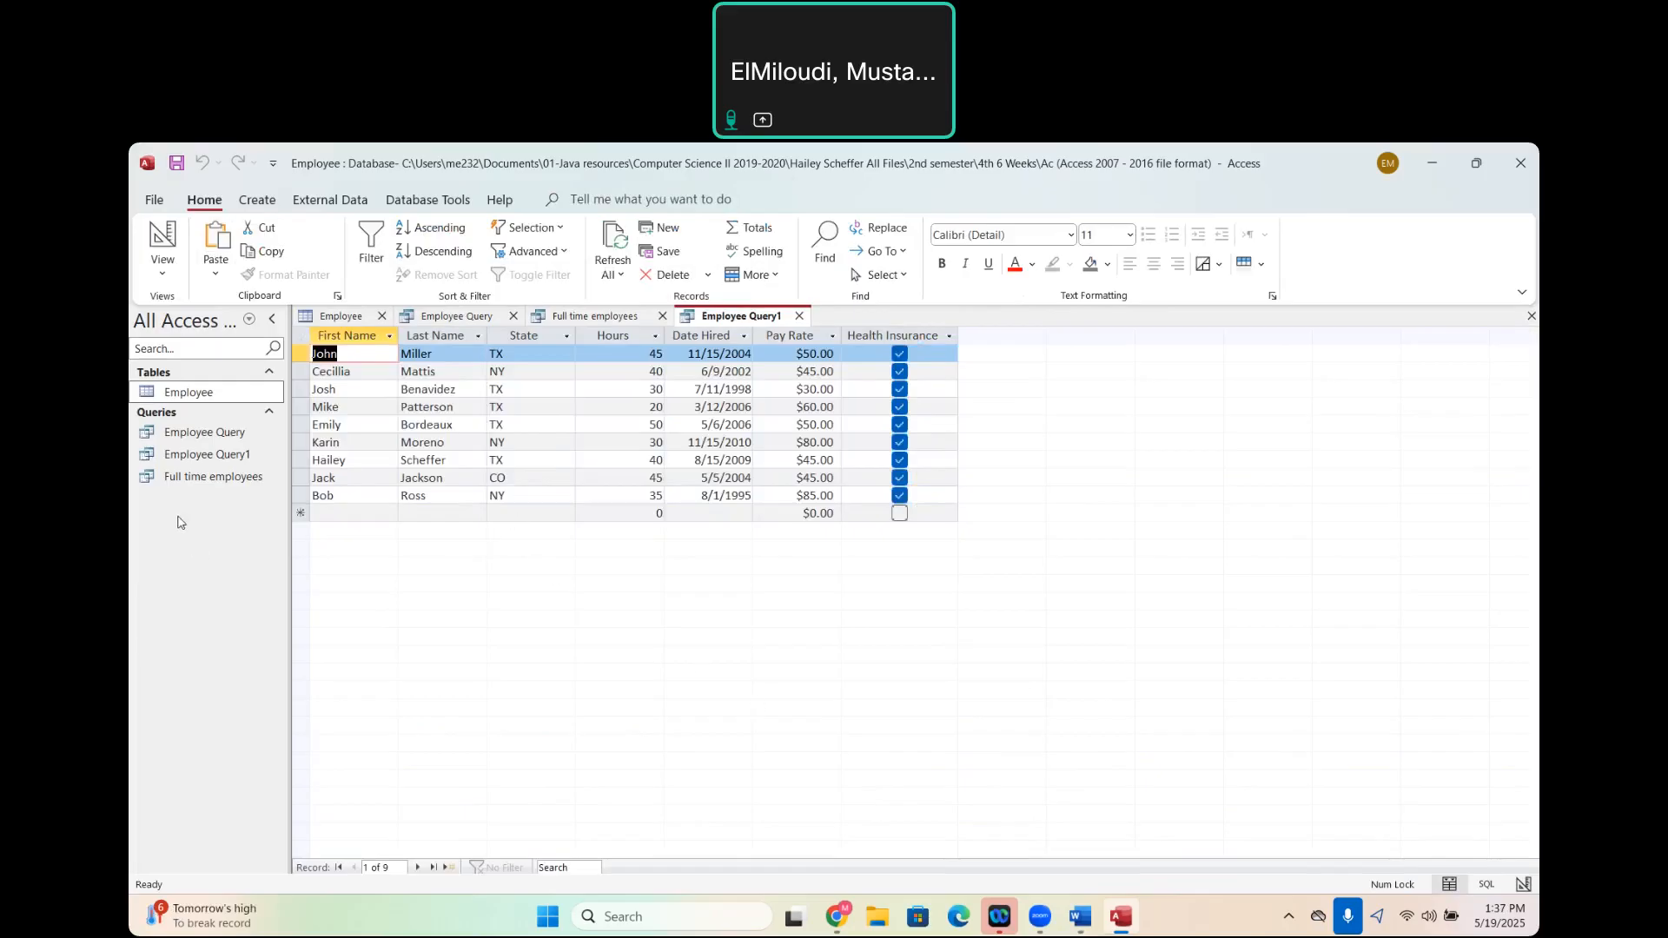
pyautogui.click(178, 168)
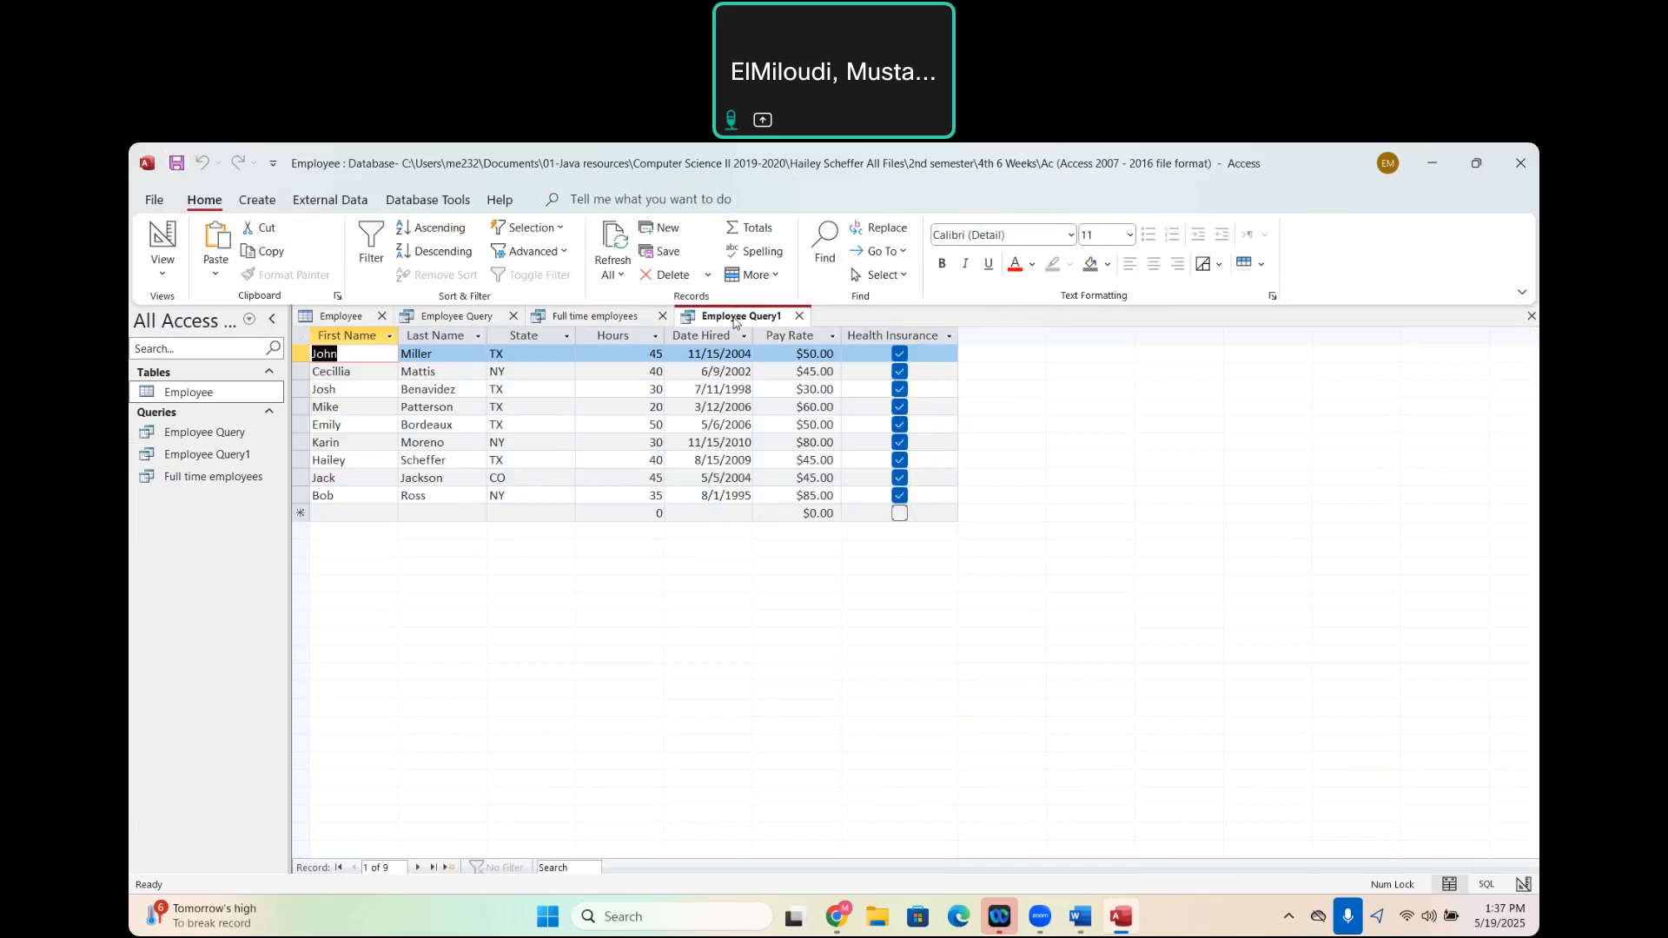
# - Try to rename Employee Query1 while it is still open
pyautogui.click(204, 465)
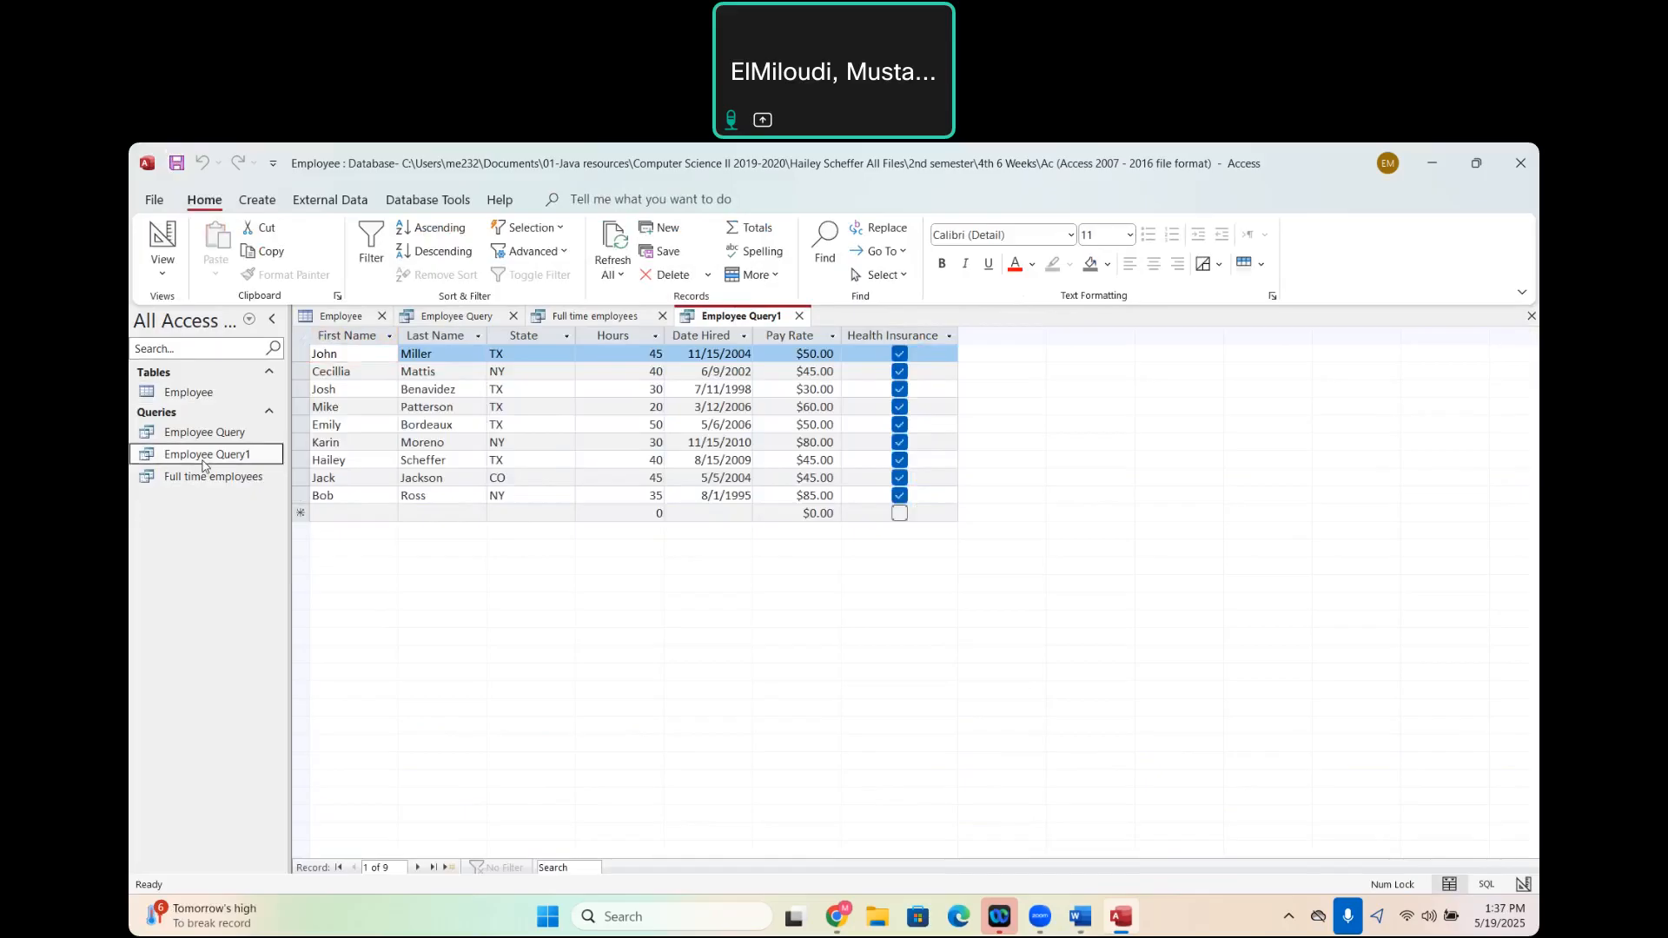
pyautogui.rightClick(204, 466)
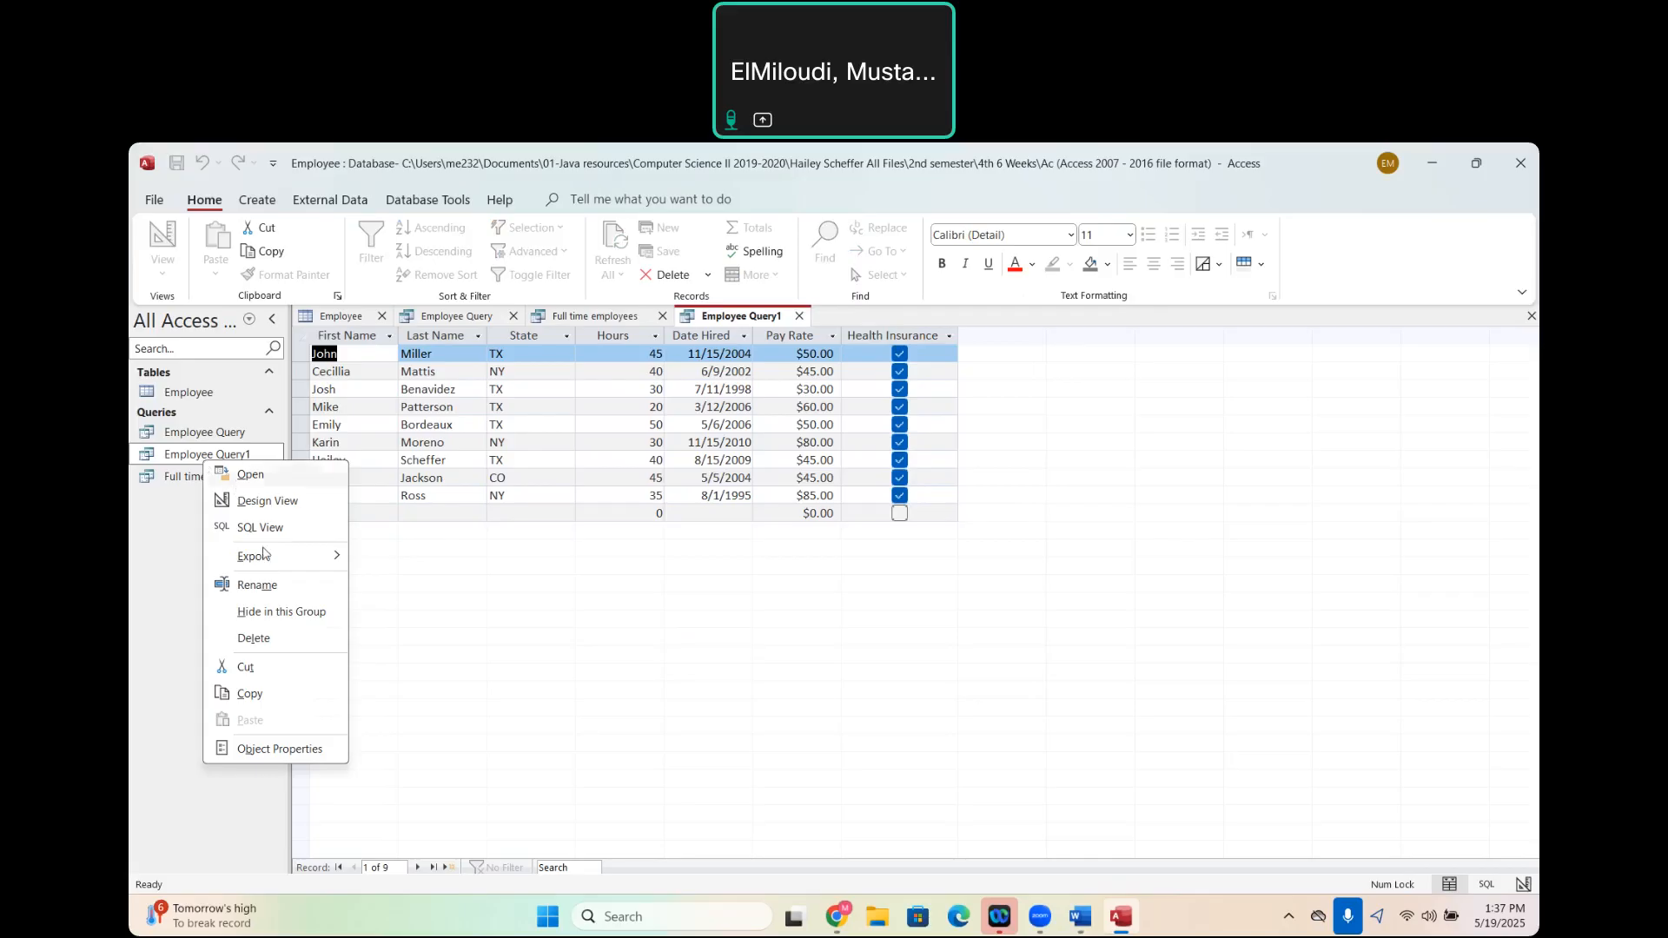
pyautogui.click(270, 586)
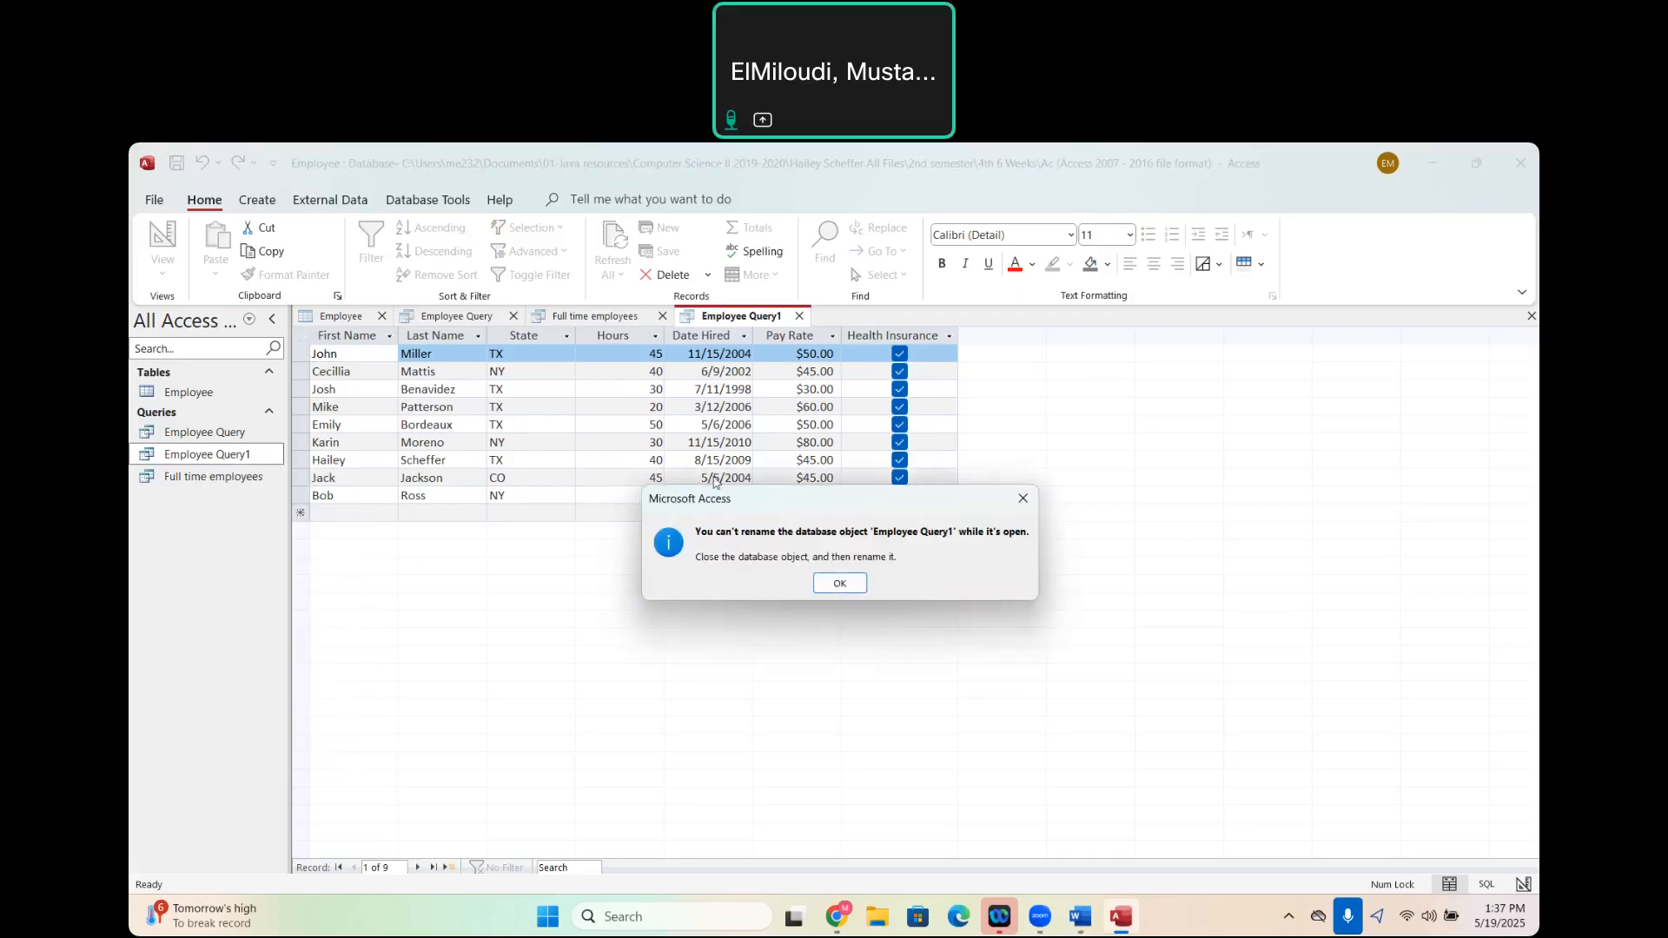
pyautogui.click(838, 584)
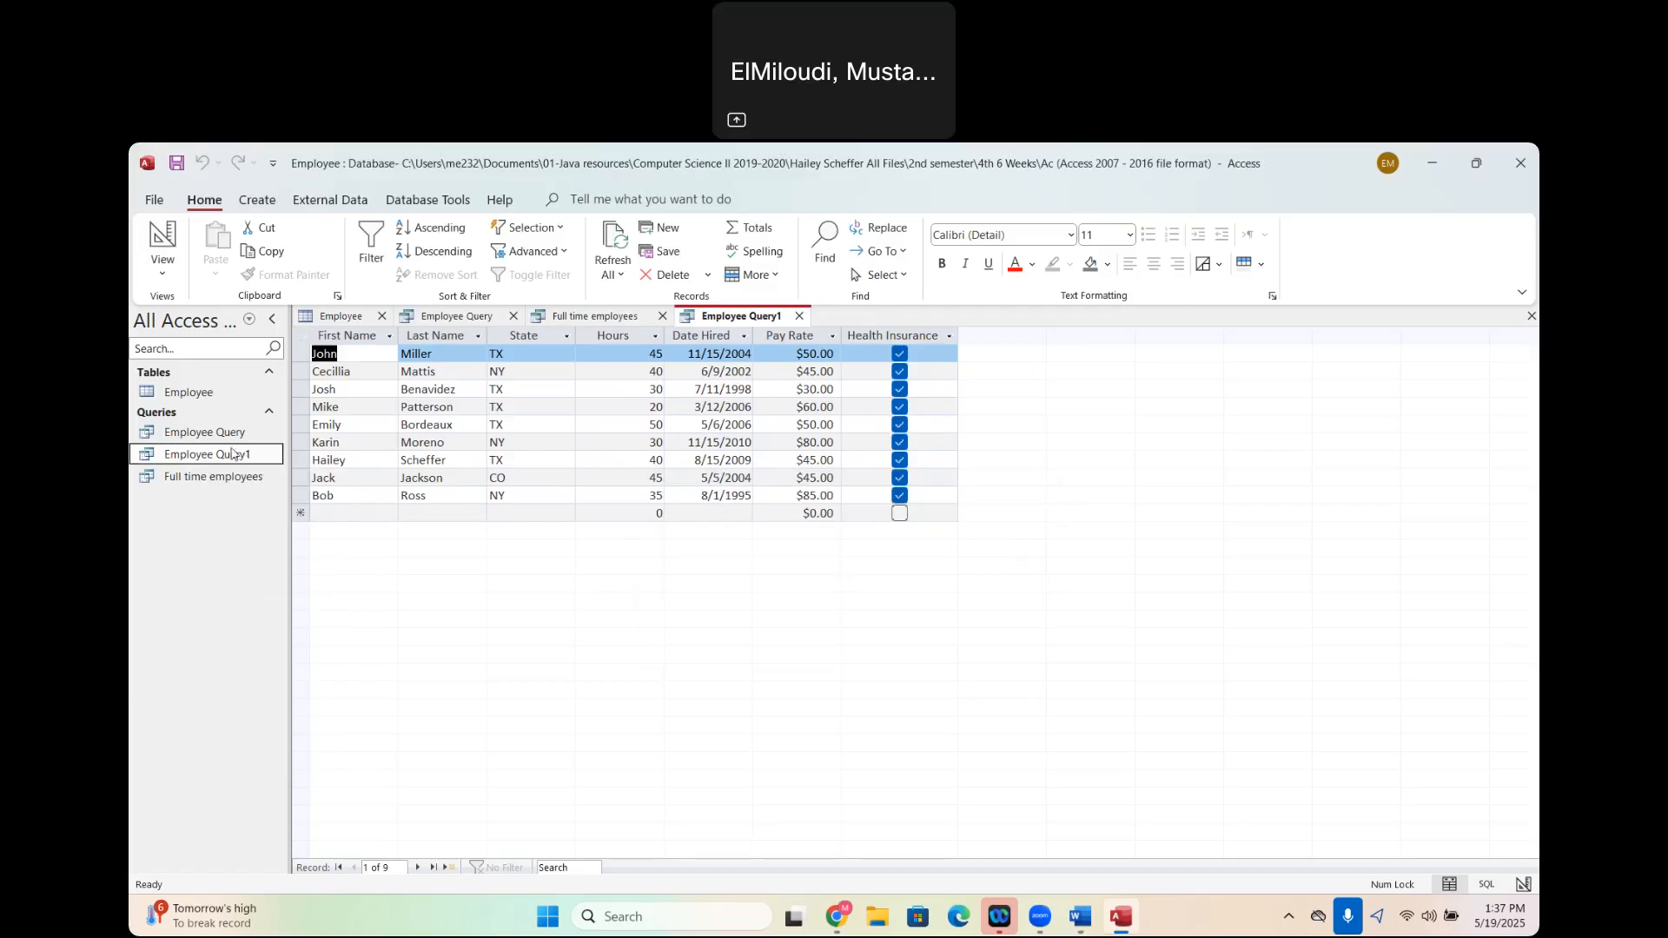
# - Close Employee Query1 and rename it as Employees with HealthInsurance
pyautogui.click(800, 317)
pyautogui.click(218, 461)
pyautogui.rightClick(219, 461)
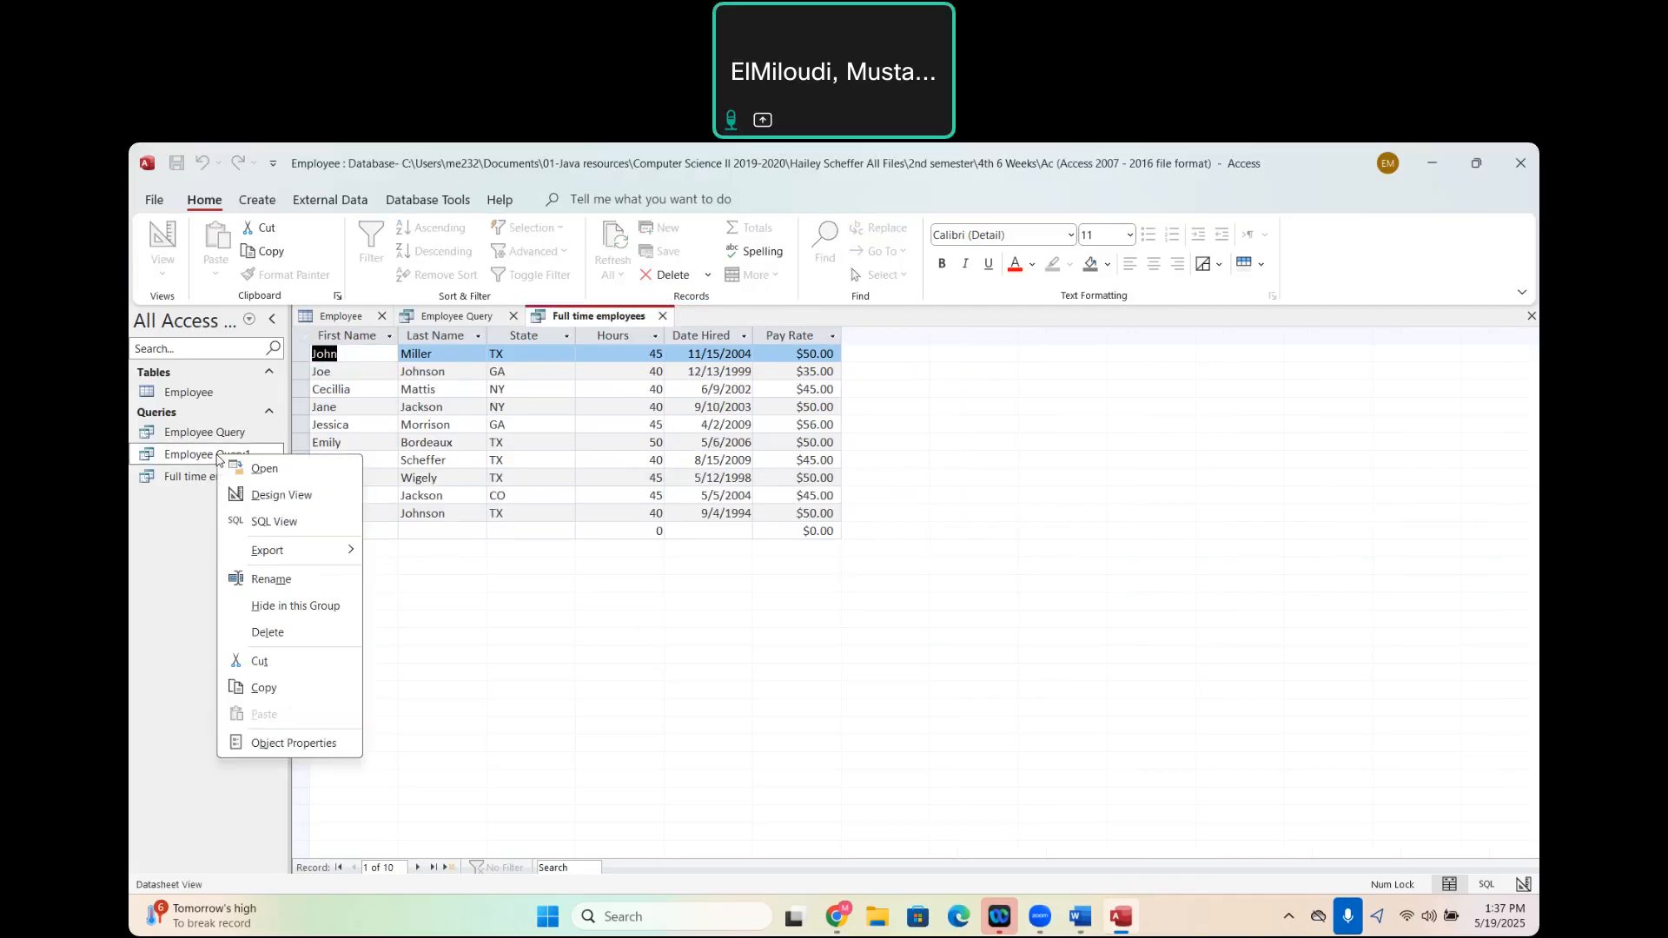
pyautogui.click(268, 581)
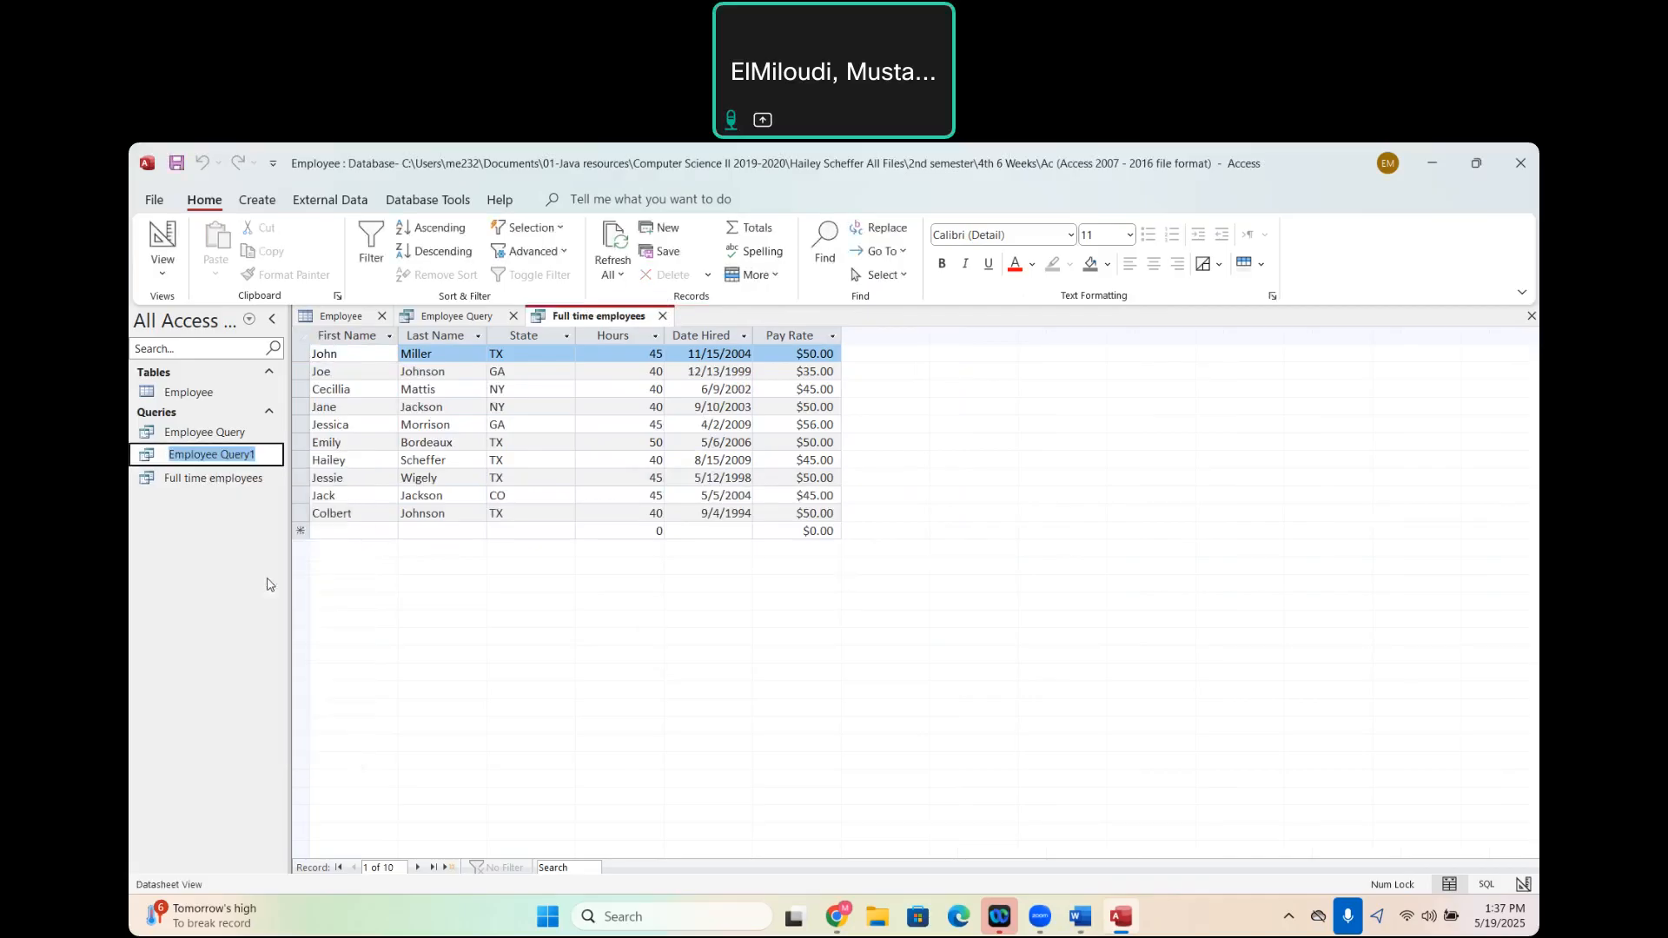
pyautogui.write('Employees w')
pyautogui.write('ith')
pyautogui.write(' Health')
pyautogui.write('Insuranc')
pyautogui.write('e')
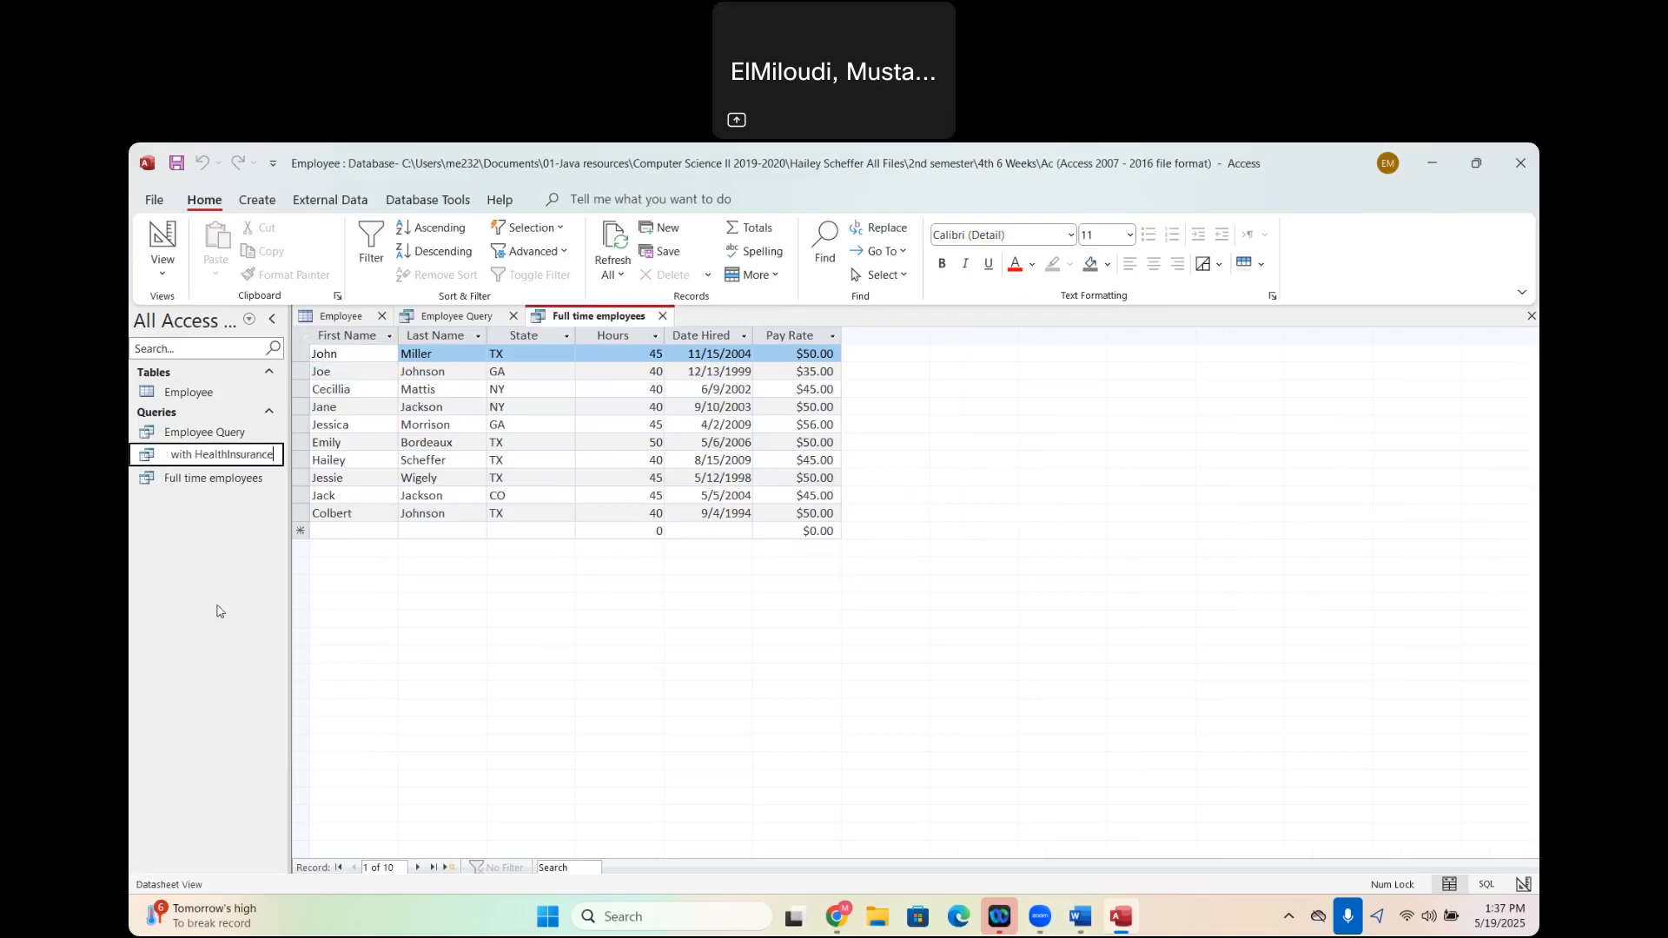
# - Close the open Employee Query and rename it as TX employees
pyautogui.doubleClick(216, 440)
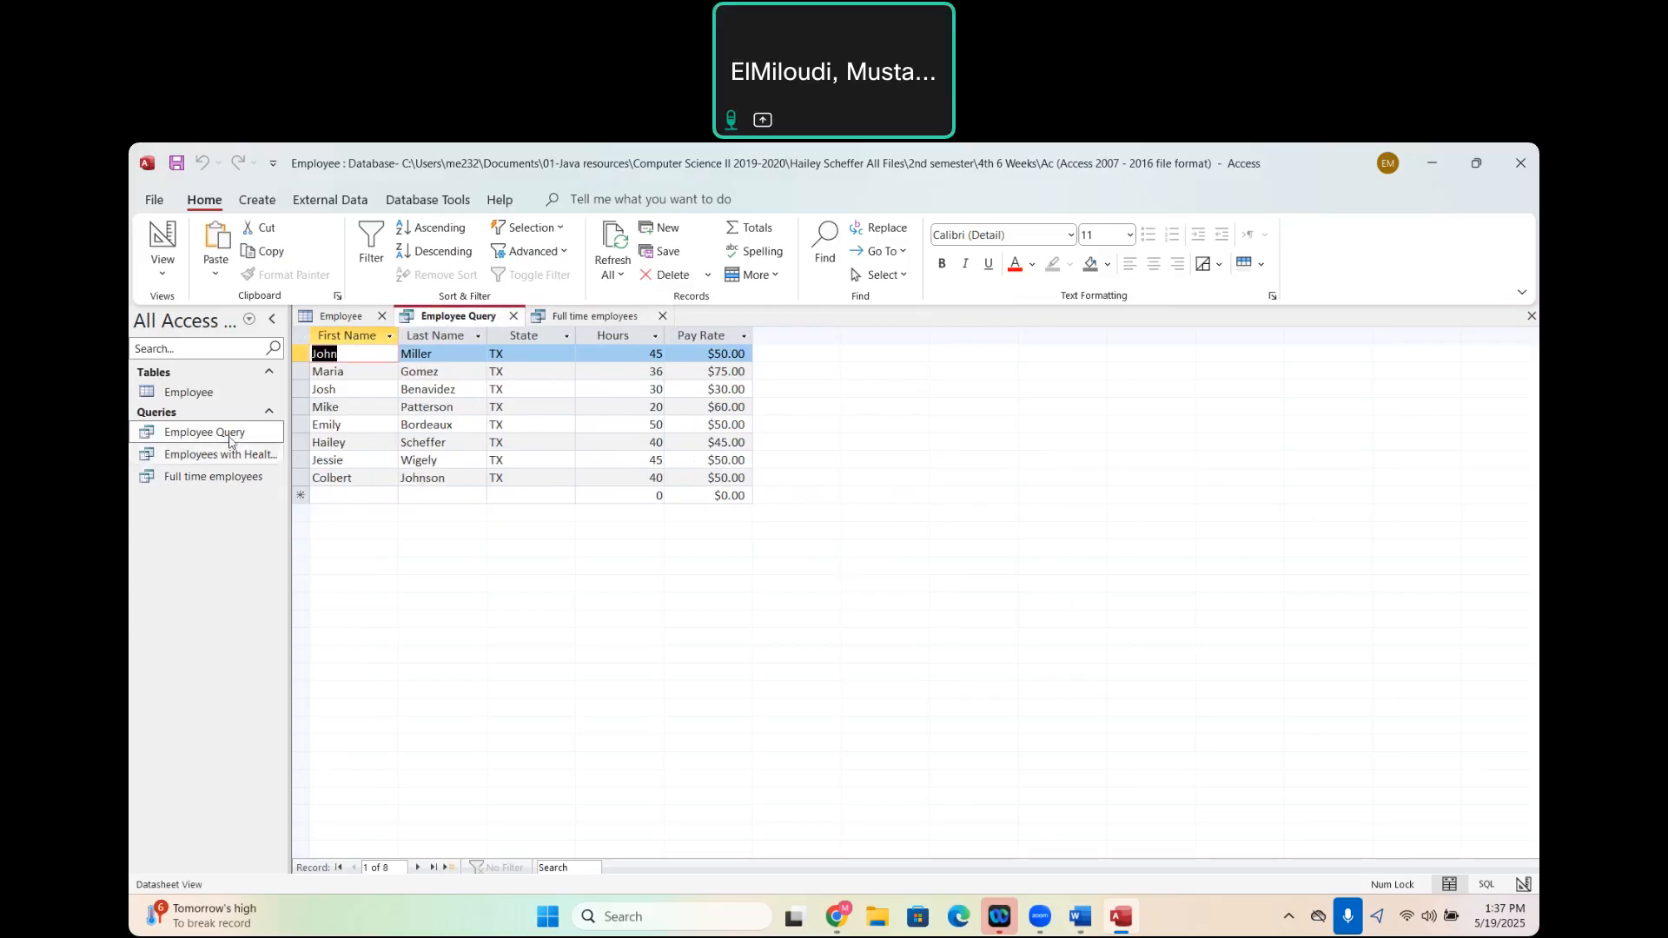
pyautogui.click(514, 318)
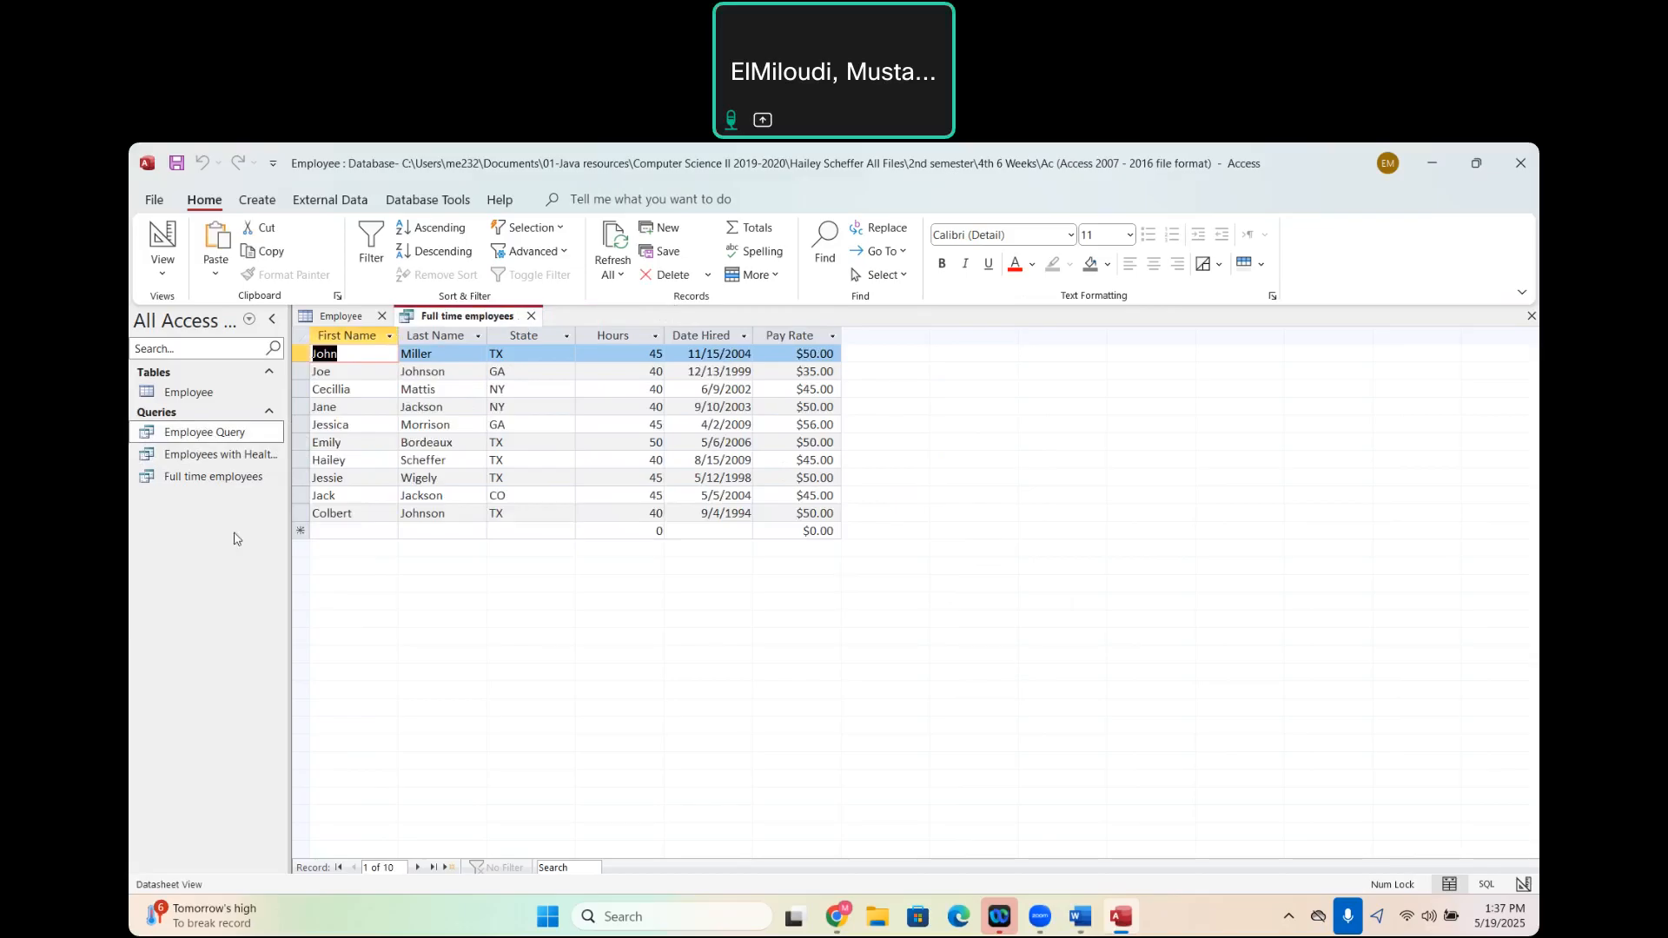
pyautogui.rightClick(217, 436)
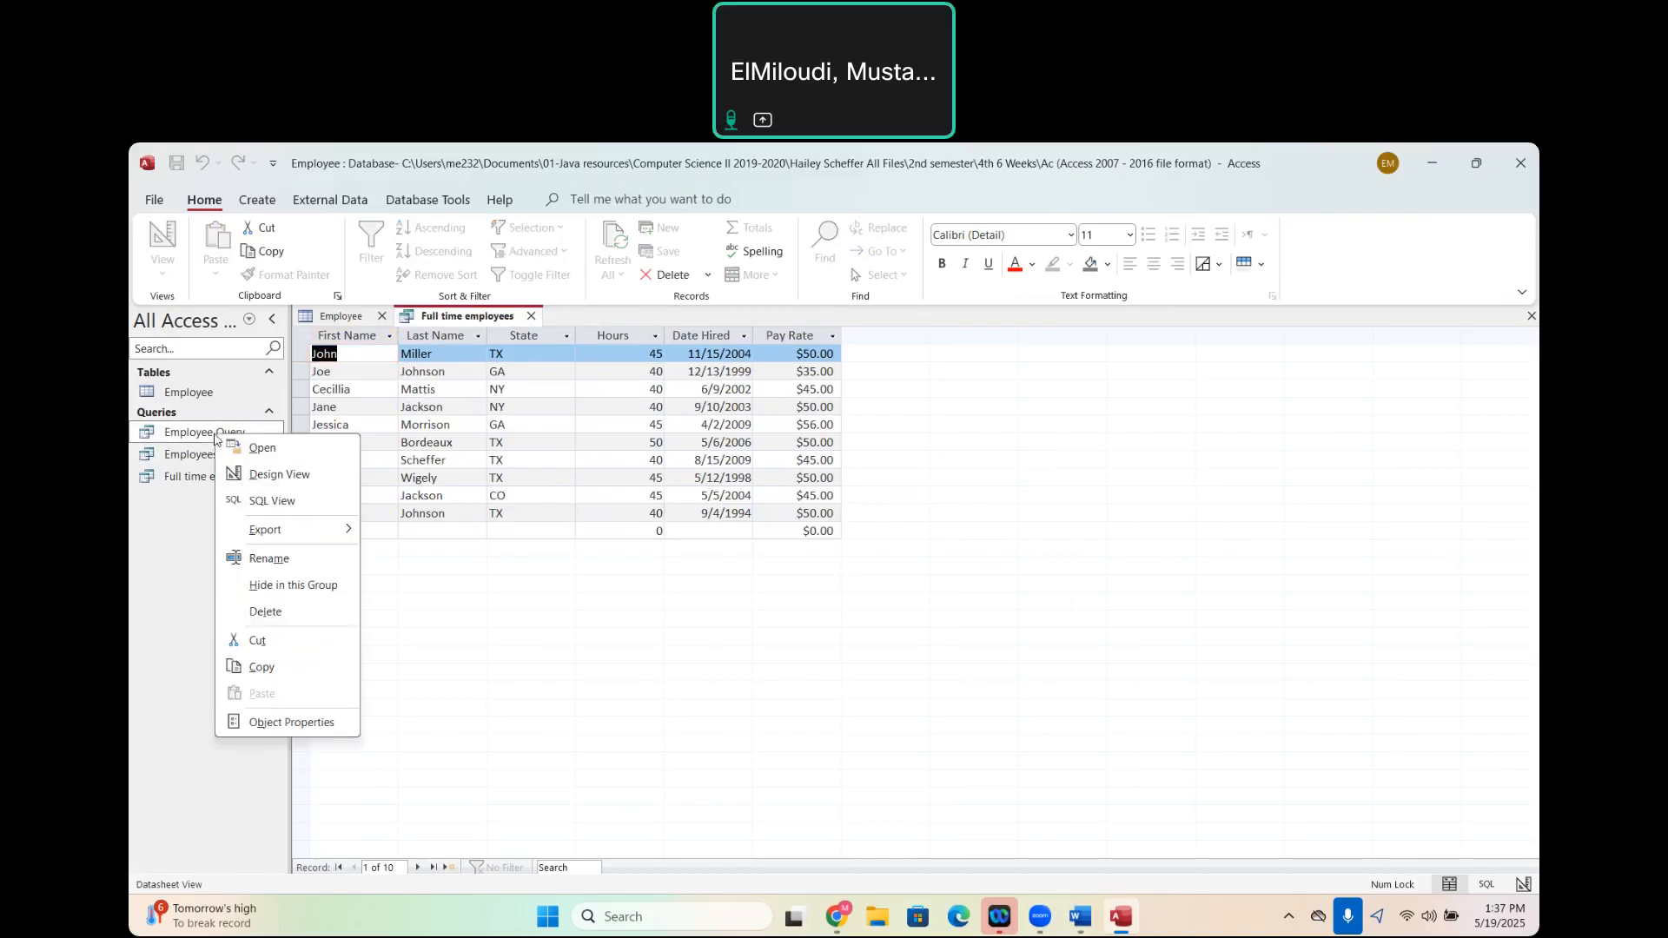
pyautogui.click(270, 558)
pyautogui.write('TX')
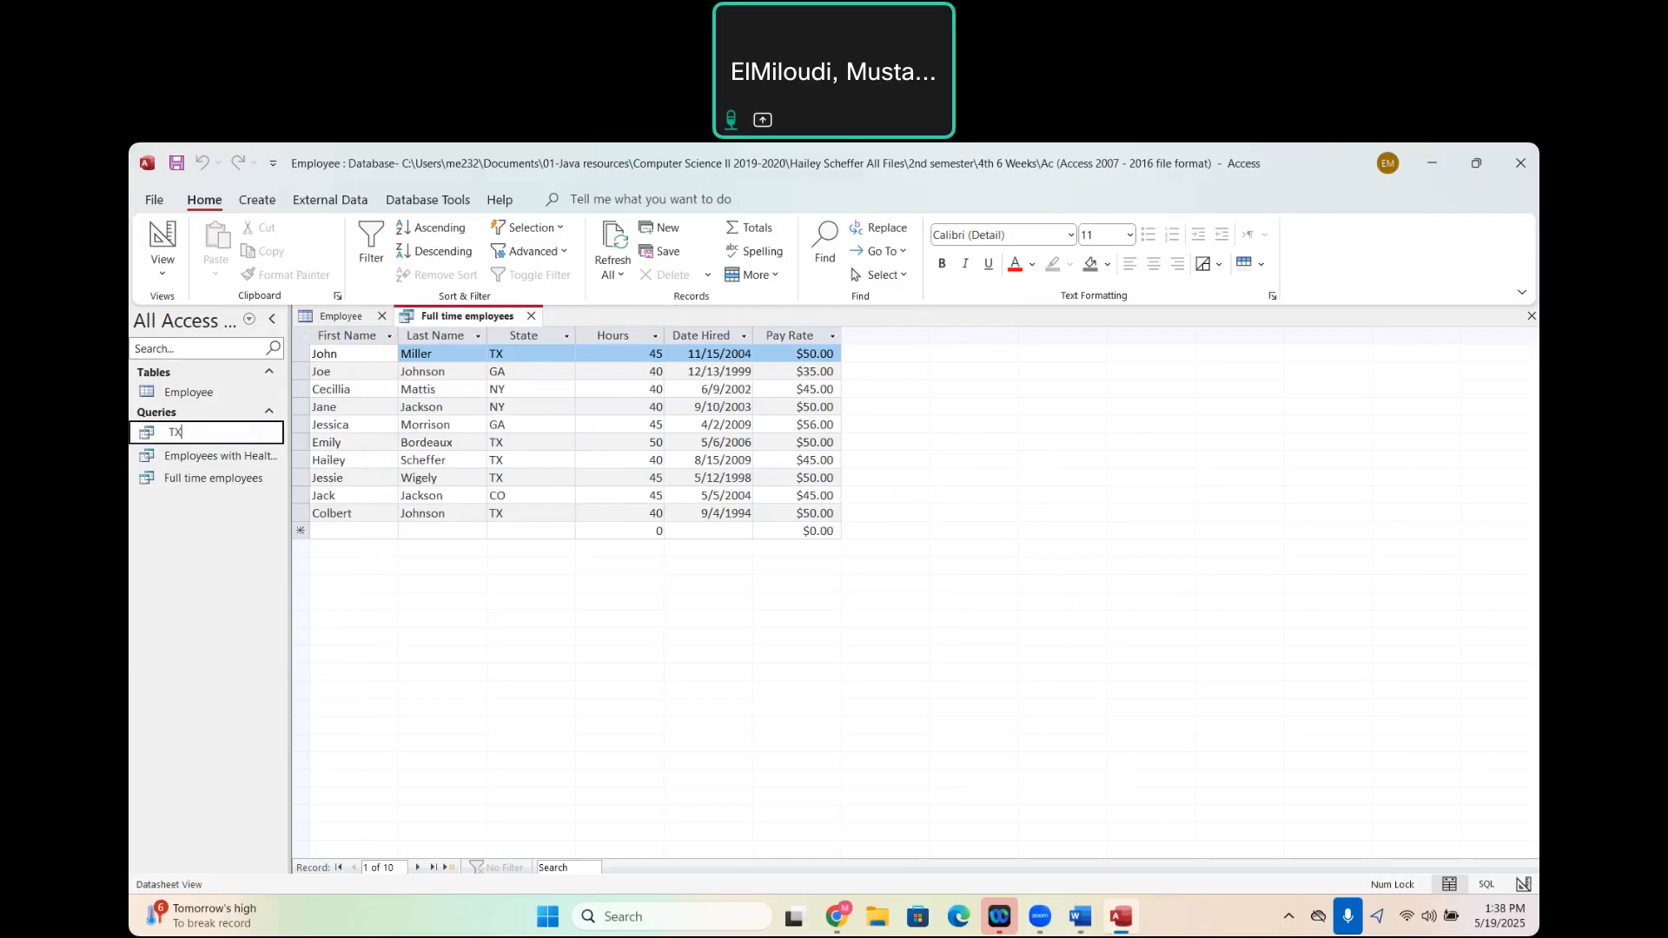
pyautogui.write(' employees')
pyautogui.press('Return')
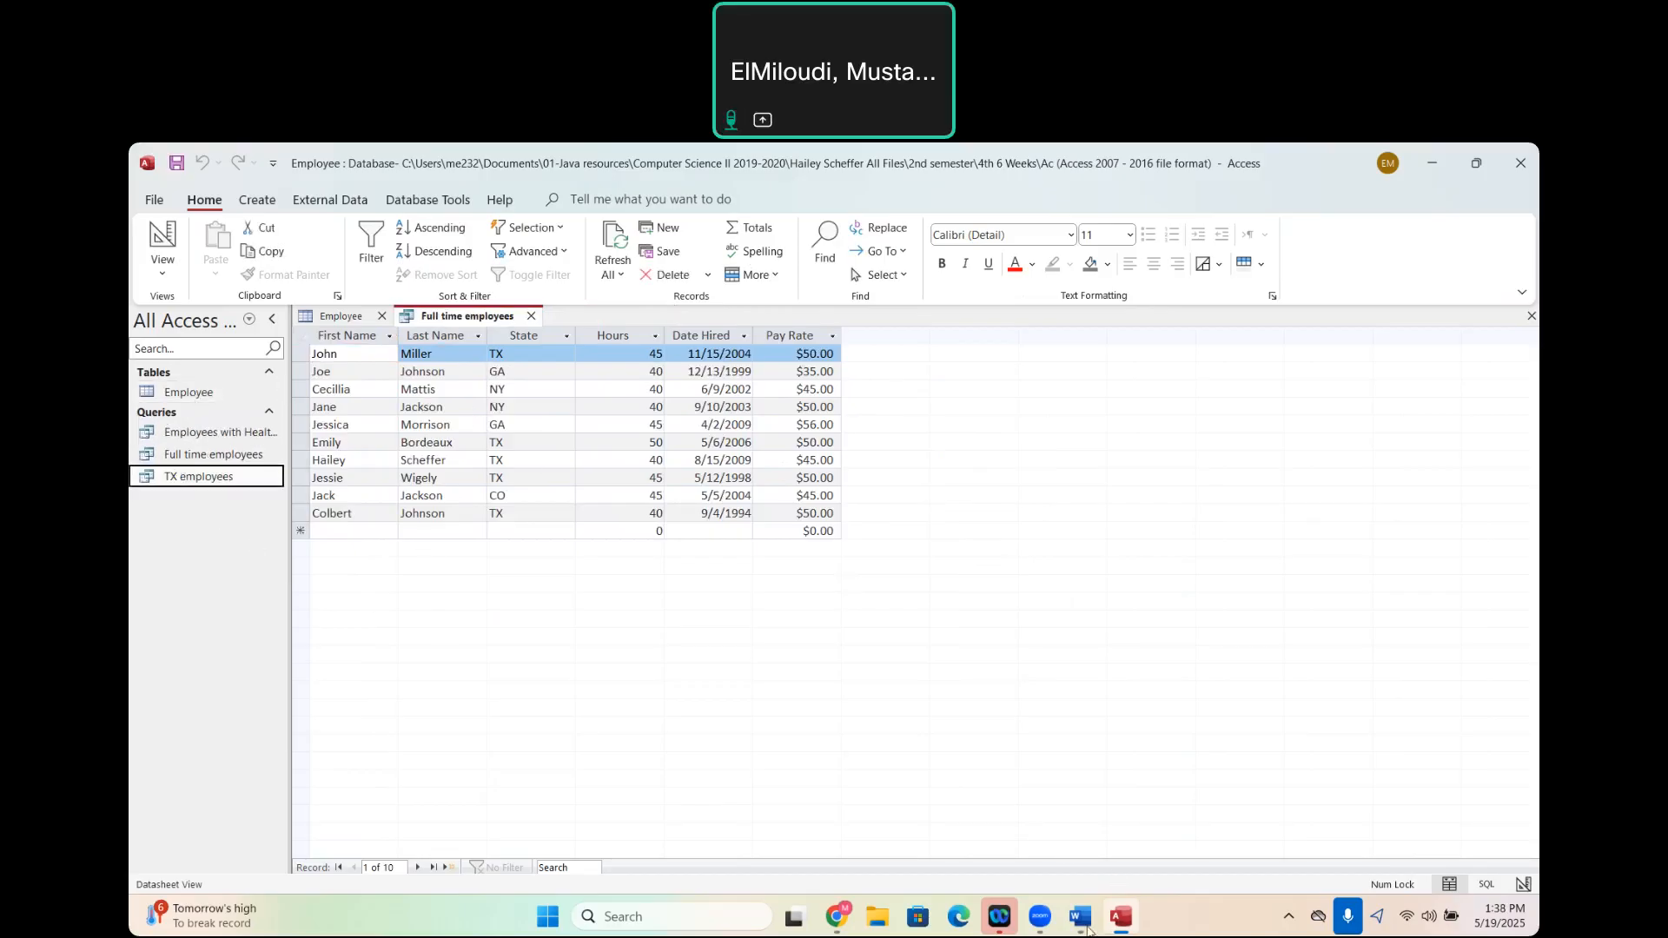
# - Check the Word assignment for the query that follows the health insurance list, and return to Access
pyautogui.moveTo(1082, 922)
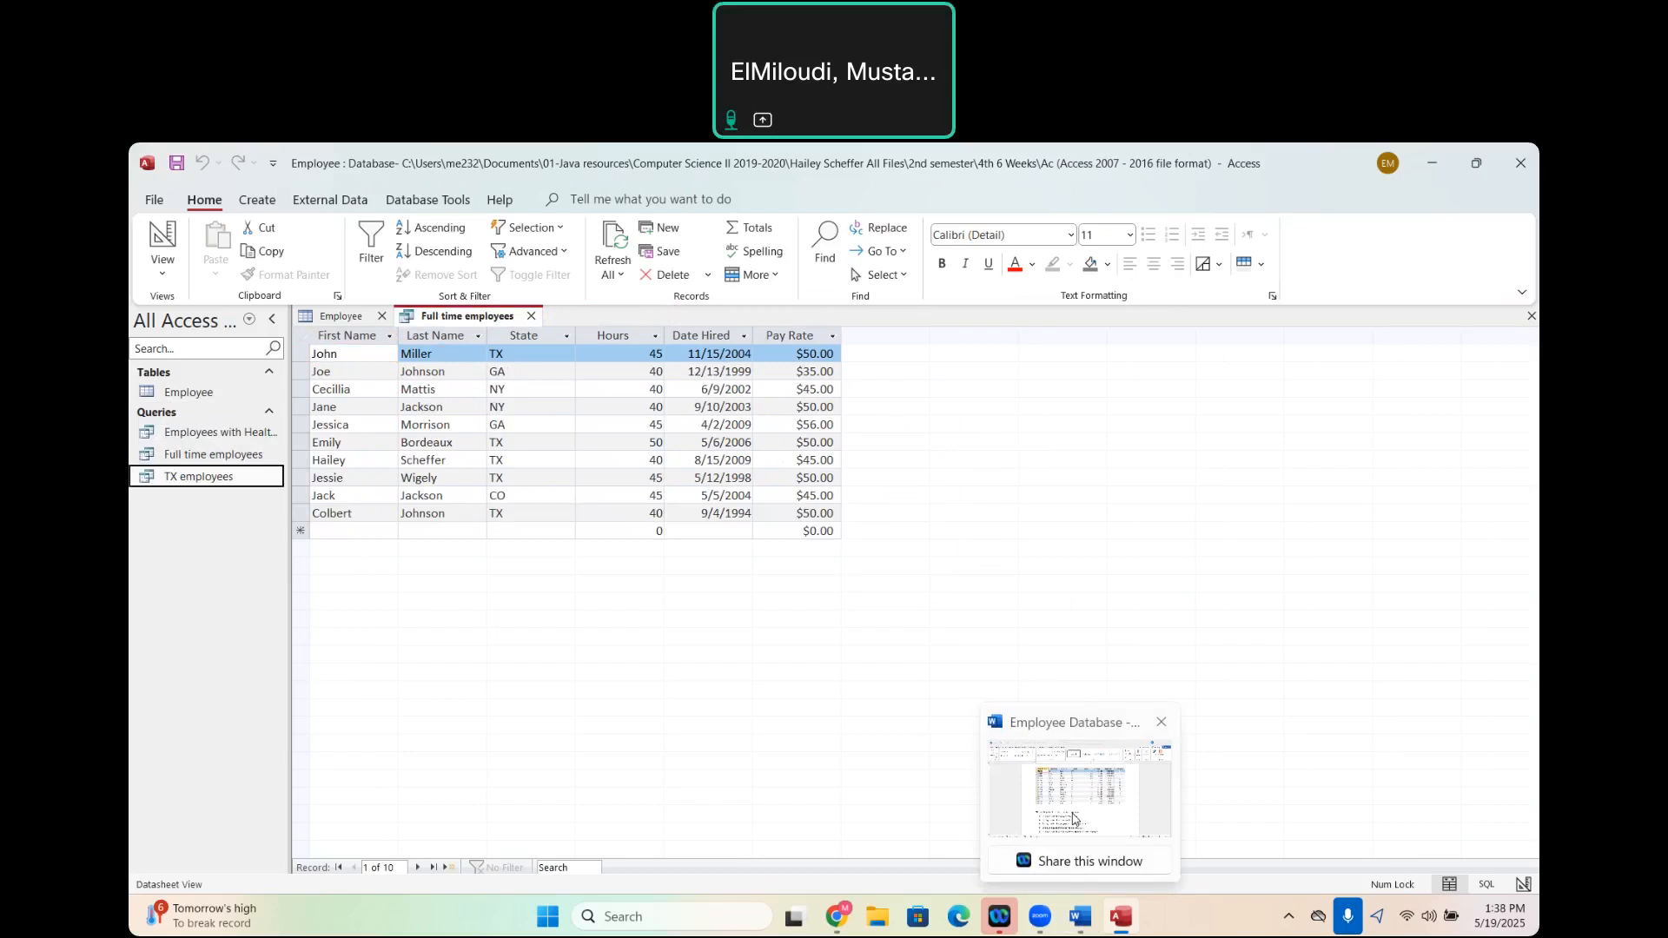
pyautogui.click(1074, 819)
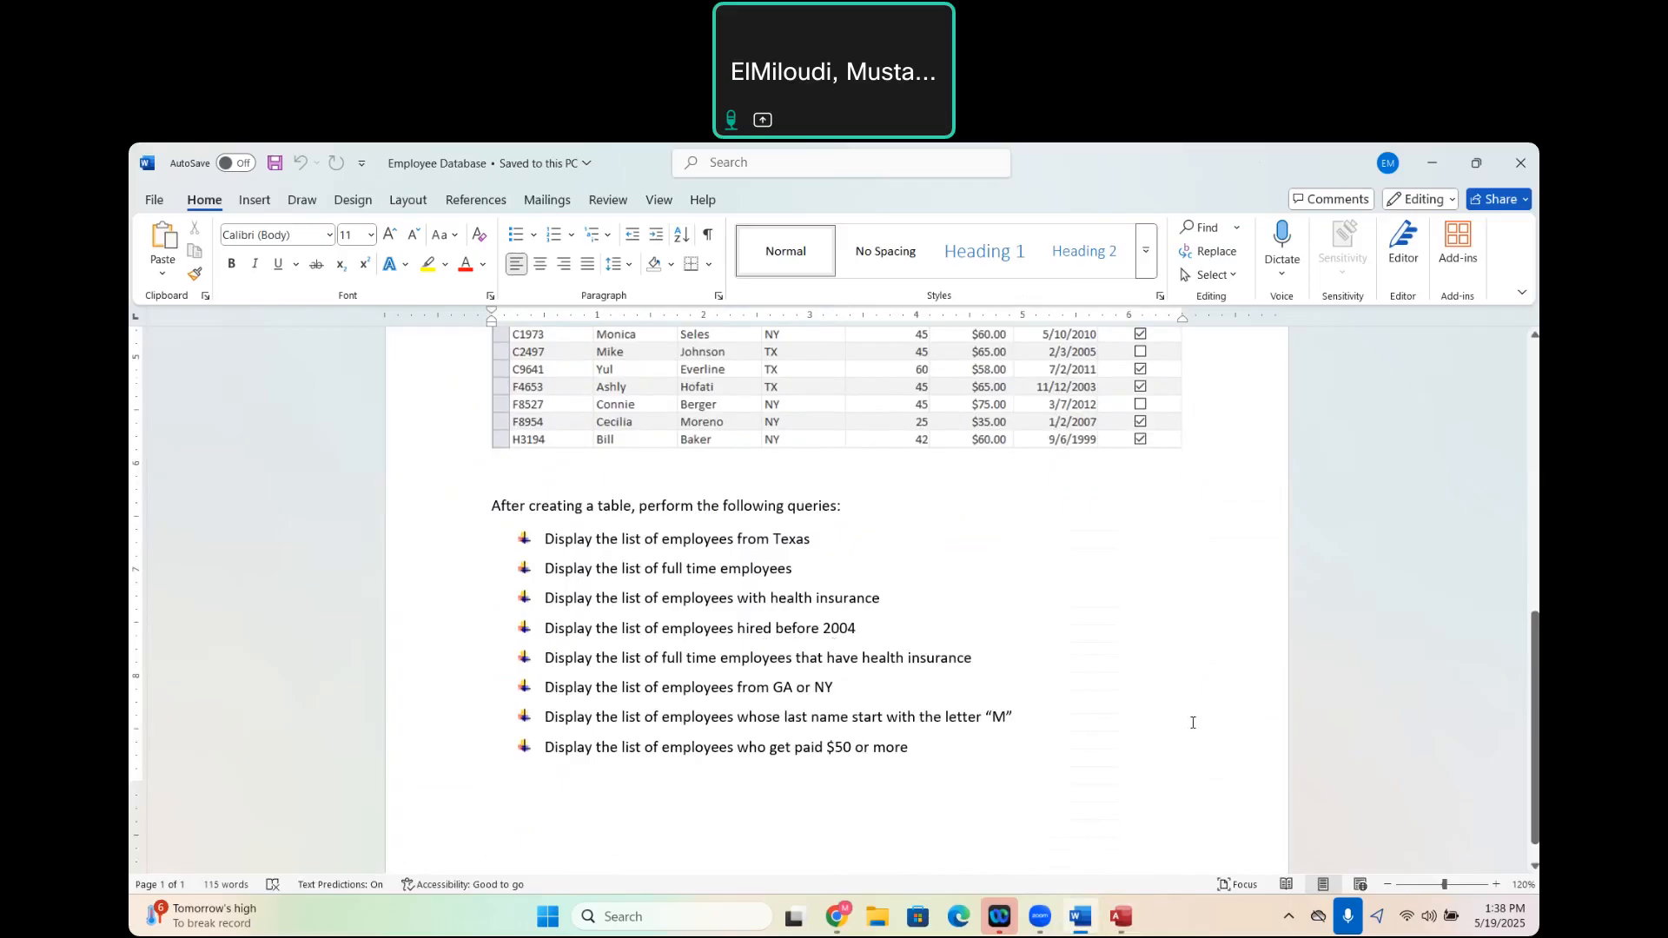
pyautogui.moveTo(1120, 916)
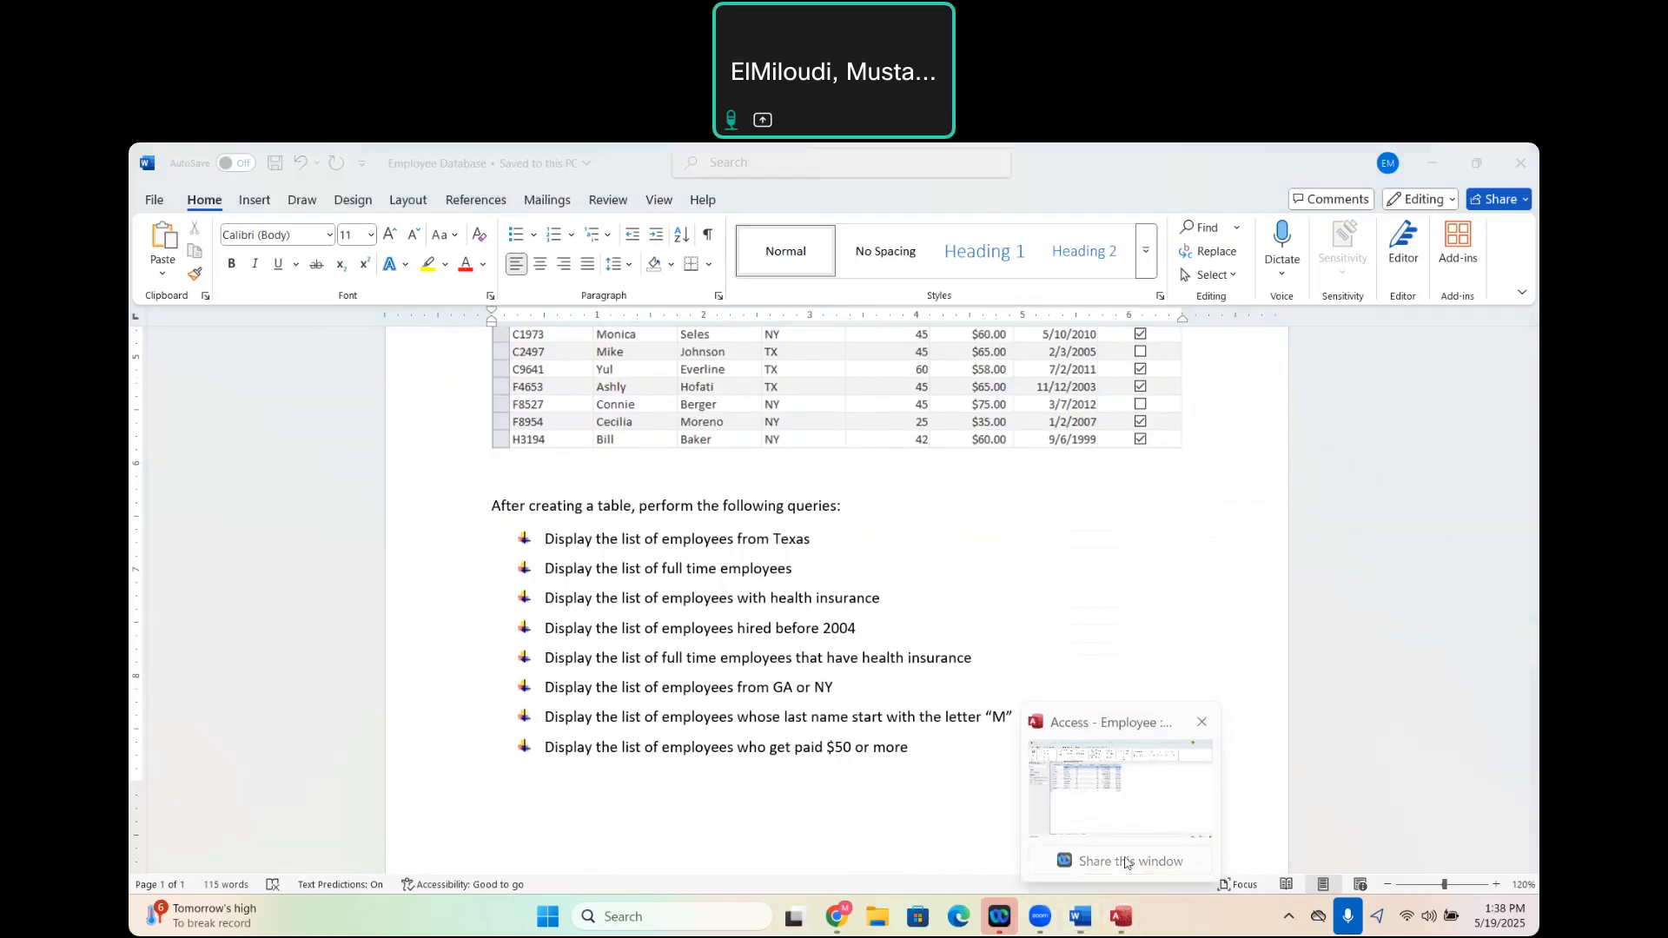
pyautogui.click(1127, 863)
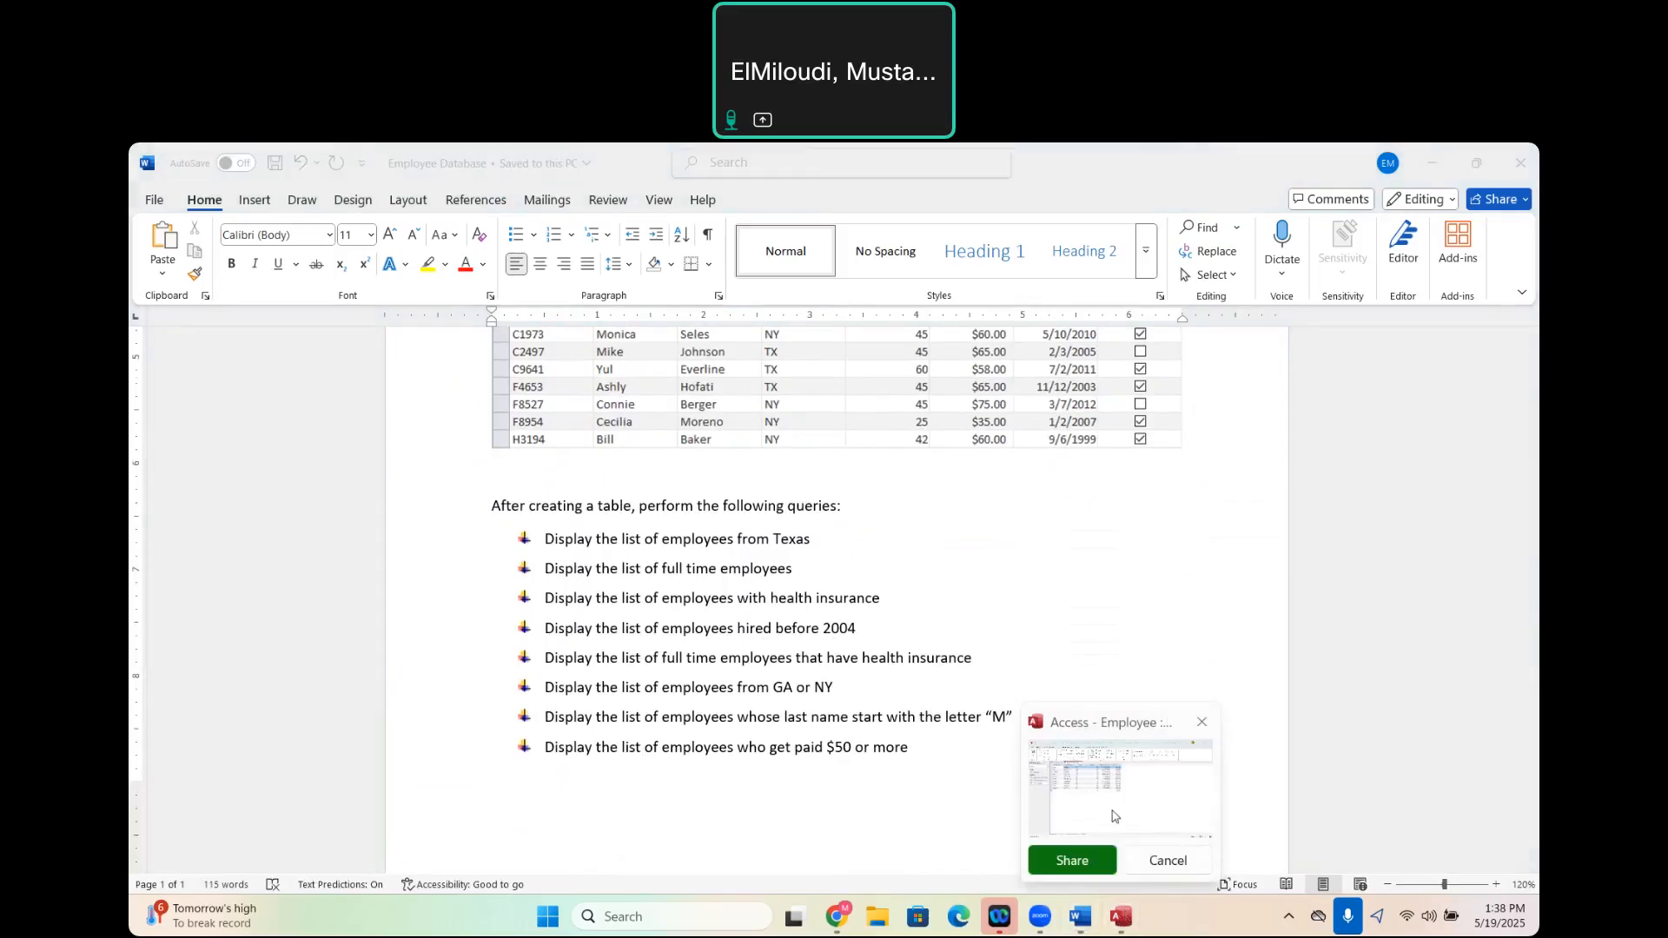
pyautogui.click(1116, 817)
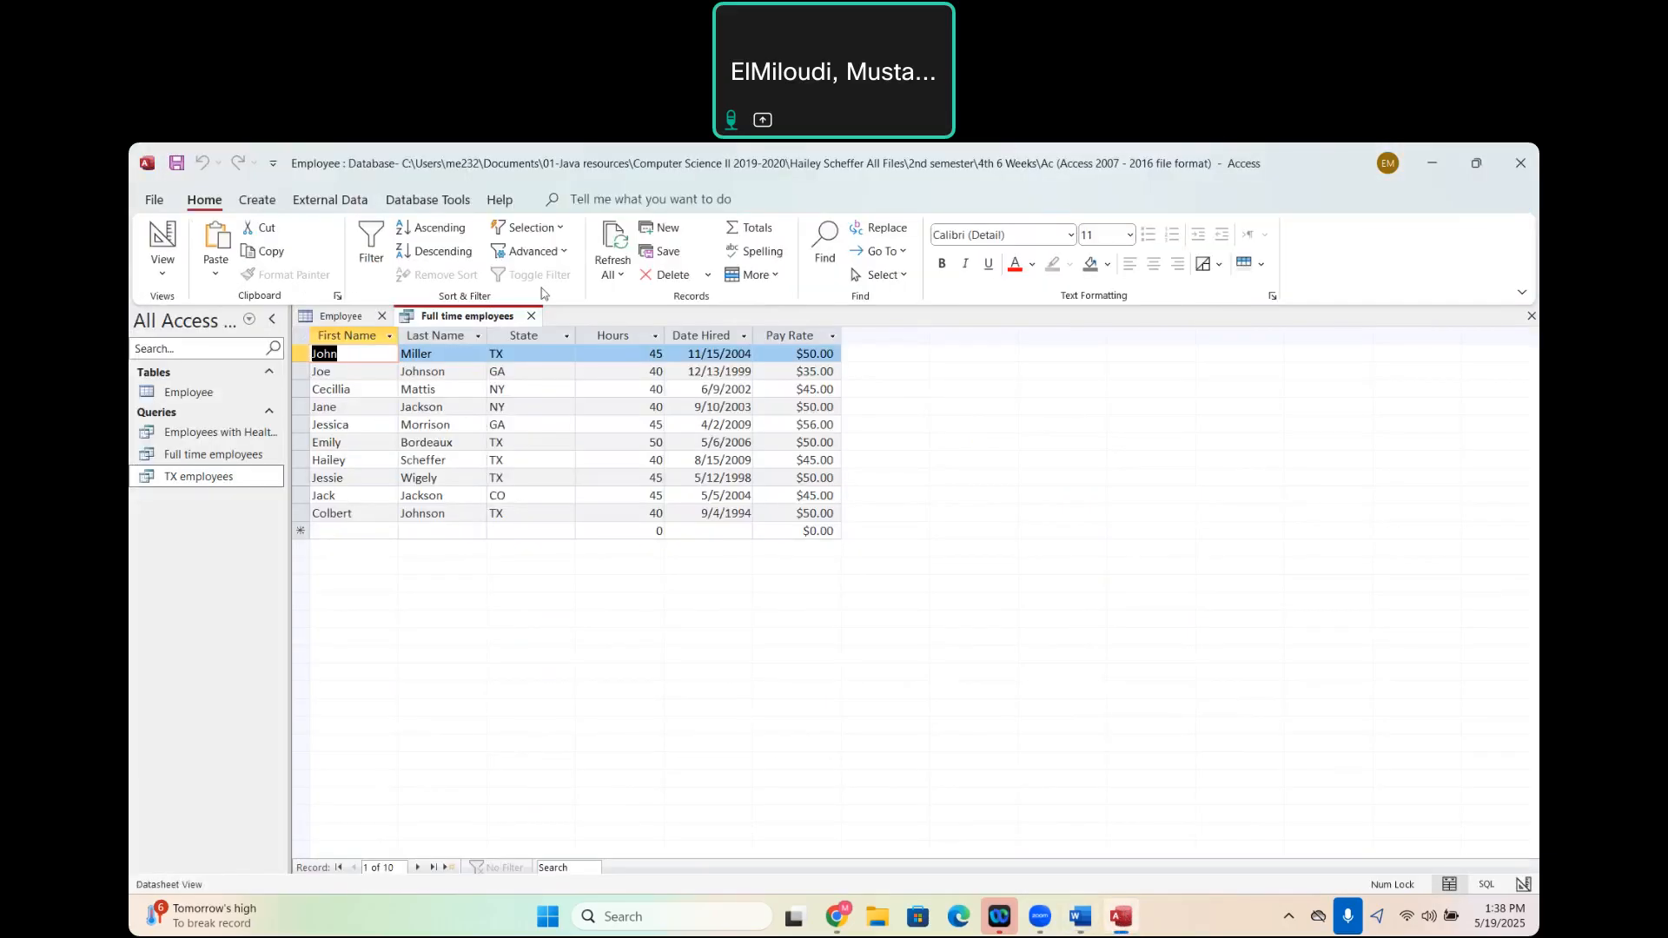
# - Start a new Simple Query Wizard query and choose the Employee table as its source
pyautogui.click(258, 201)
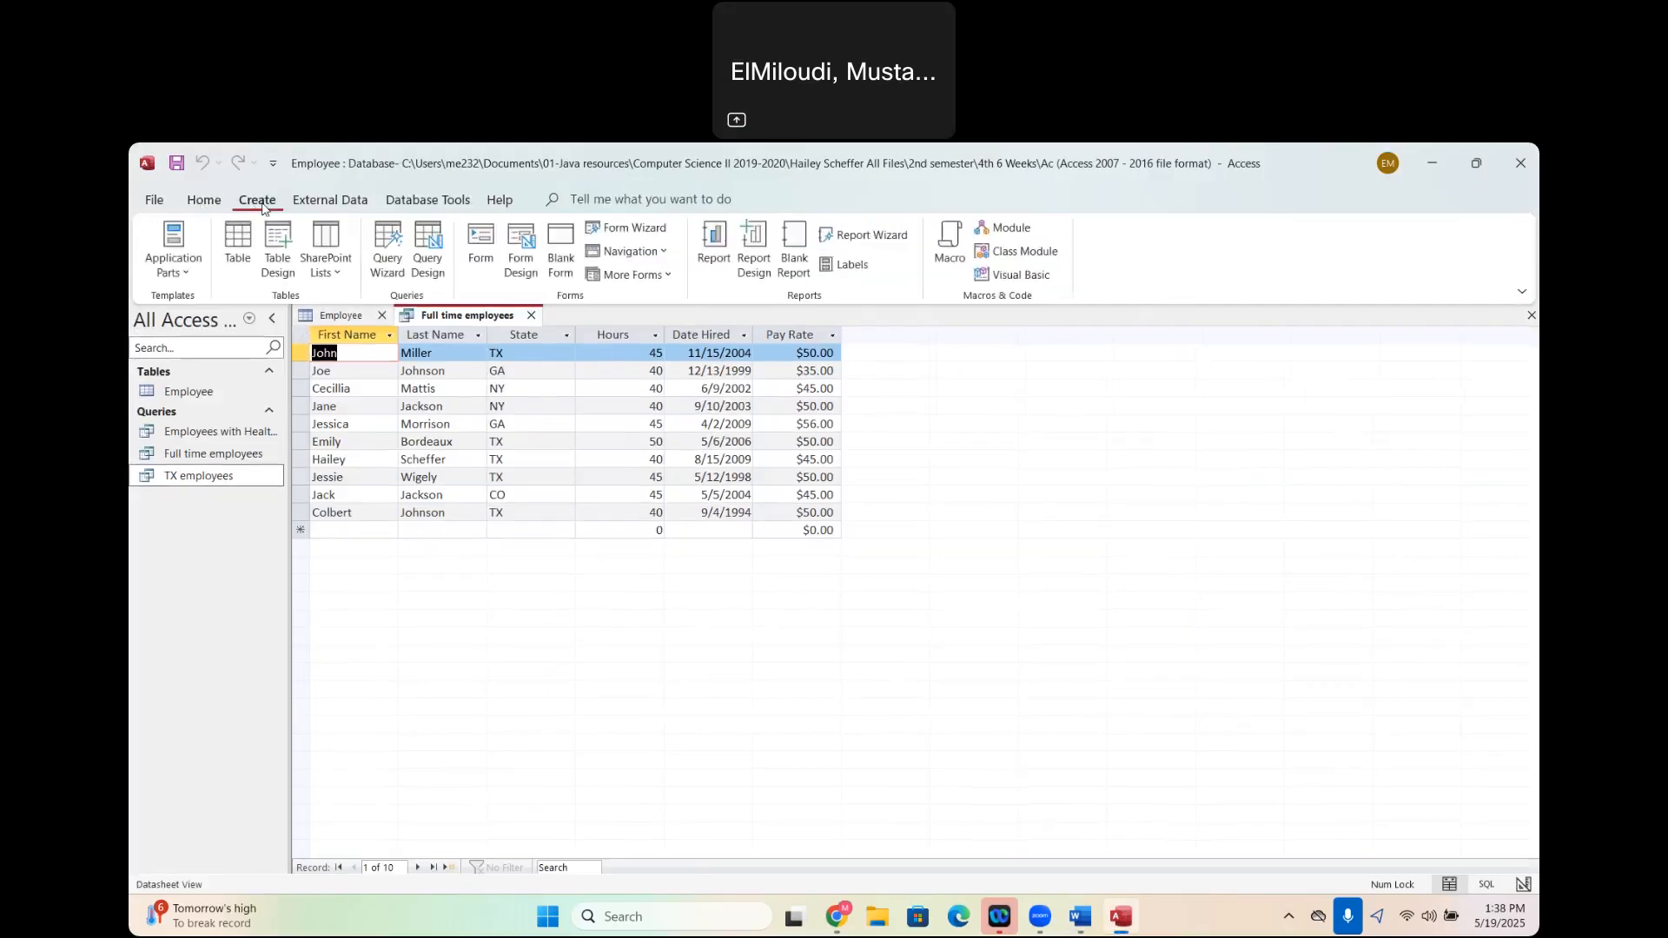
pyautogui.click(388, 257)
pyautogui.click(892, 577)
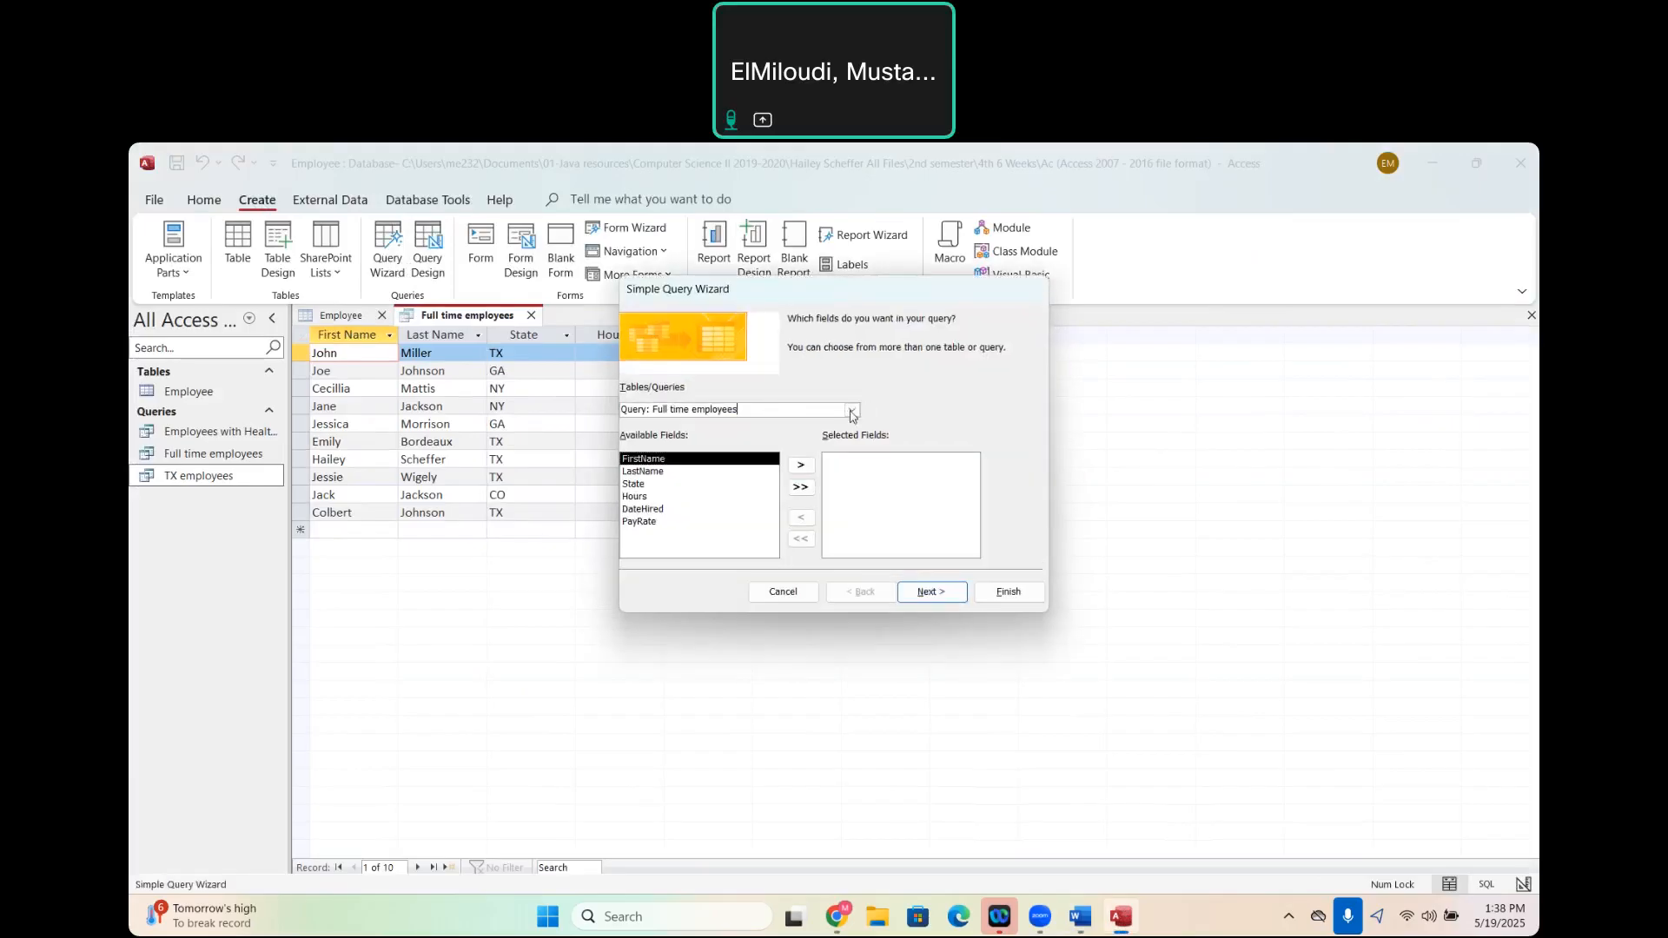
pyautogui.click(852, 410)
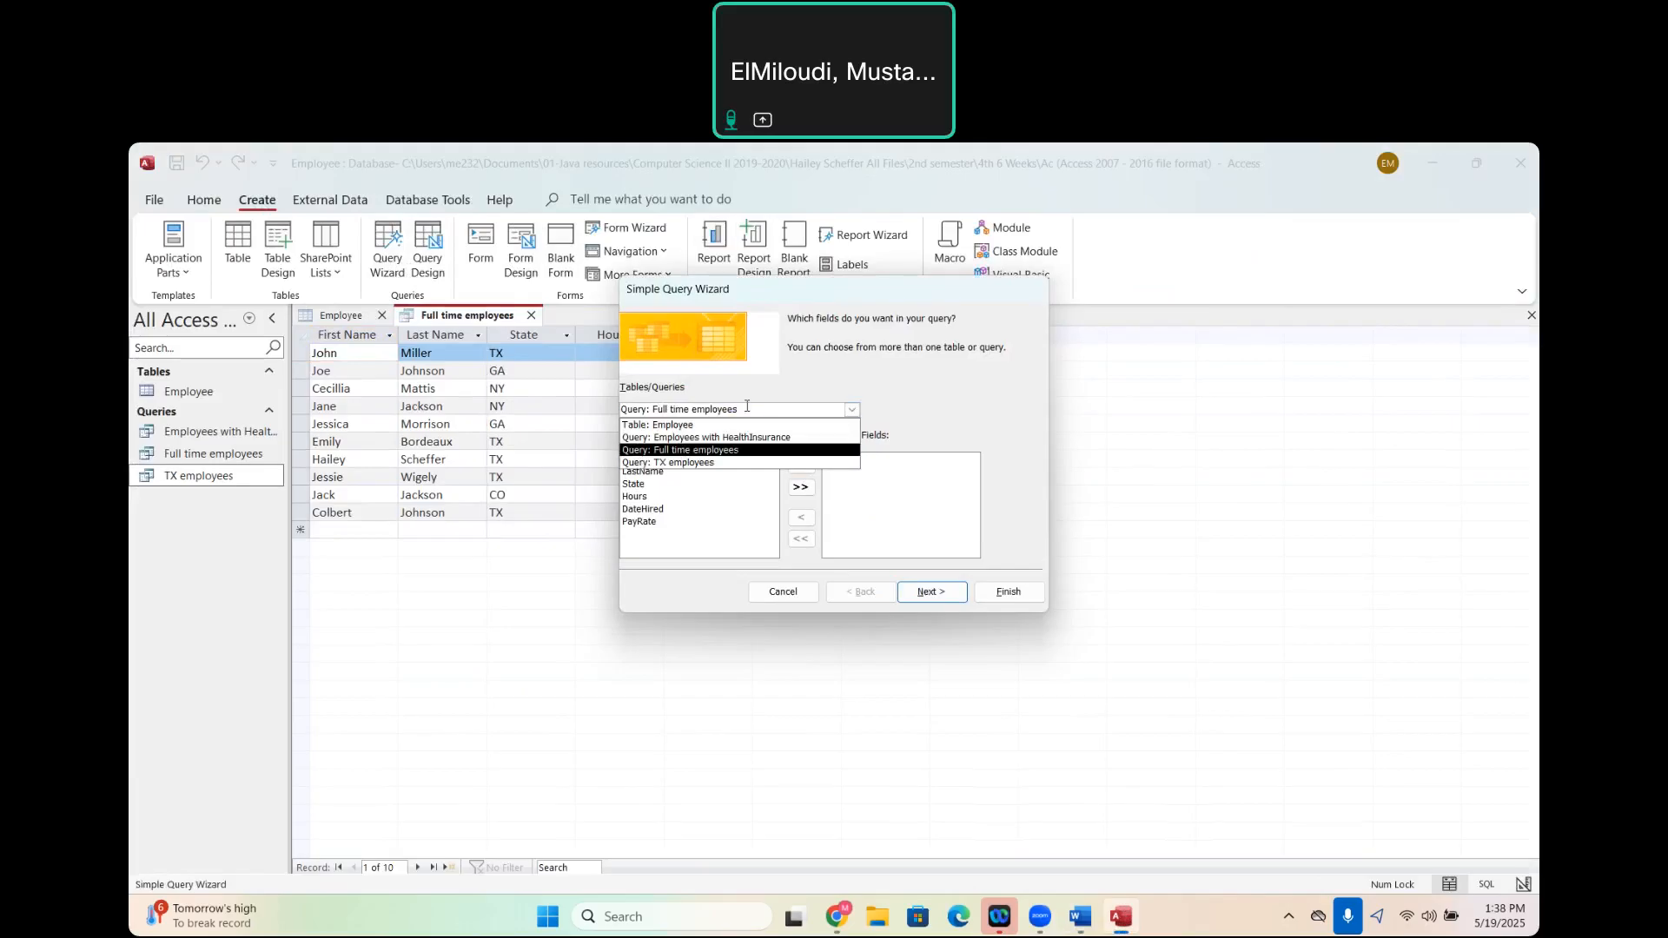
pyautogui.click(707, 427)
# - Include every Employee field except EmployeeID, keep the detail query type, and advance to the wizard's title settings
pyautogui.click(806, 489)
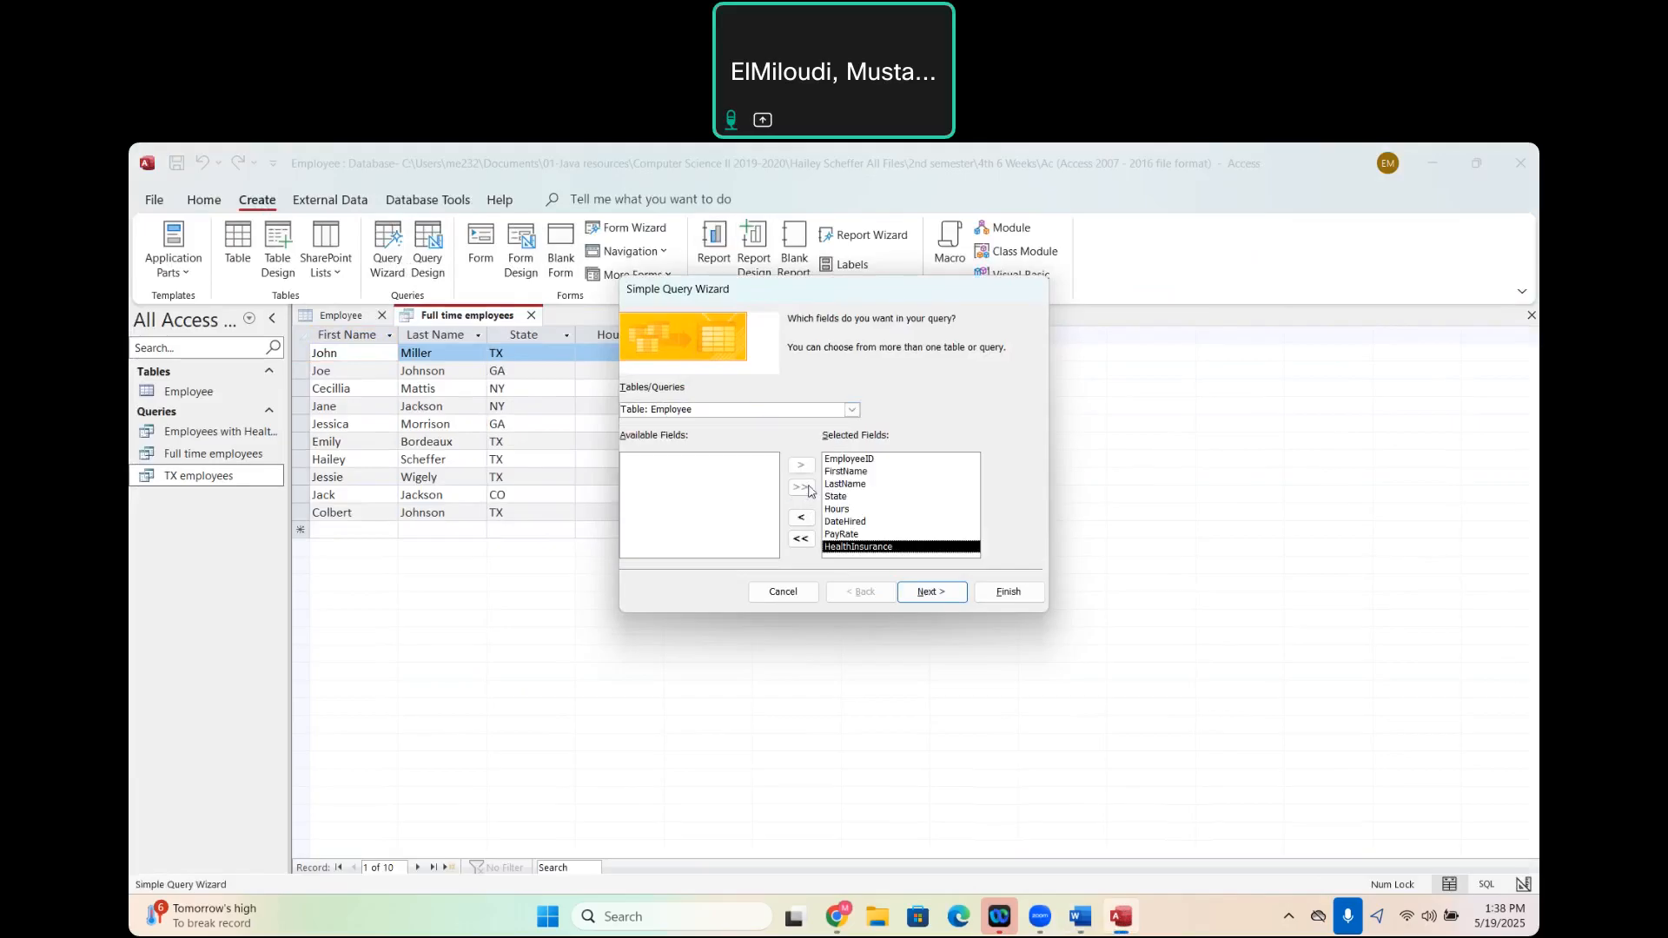
pyautogui.click(865, 462)
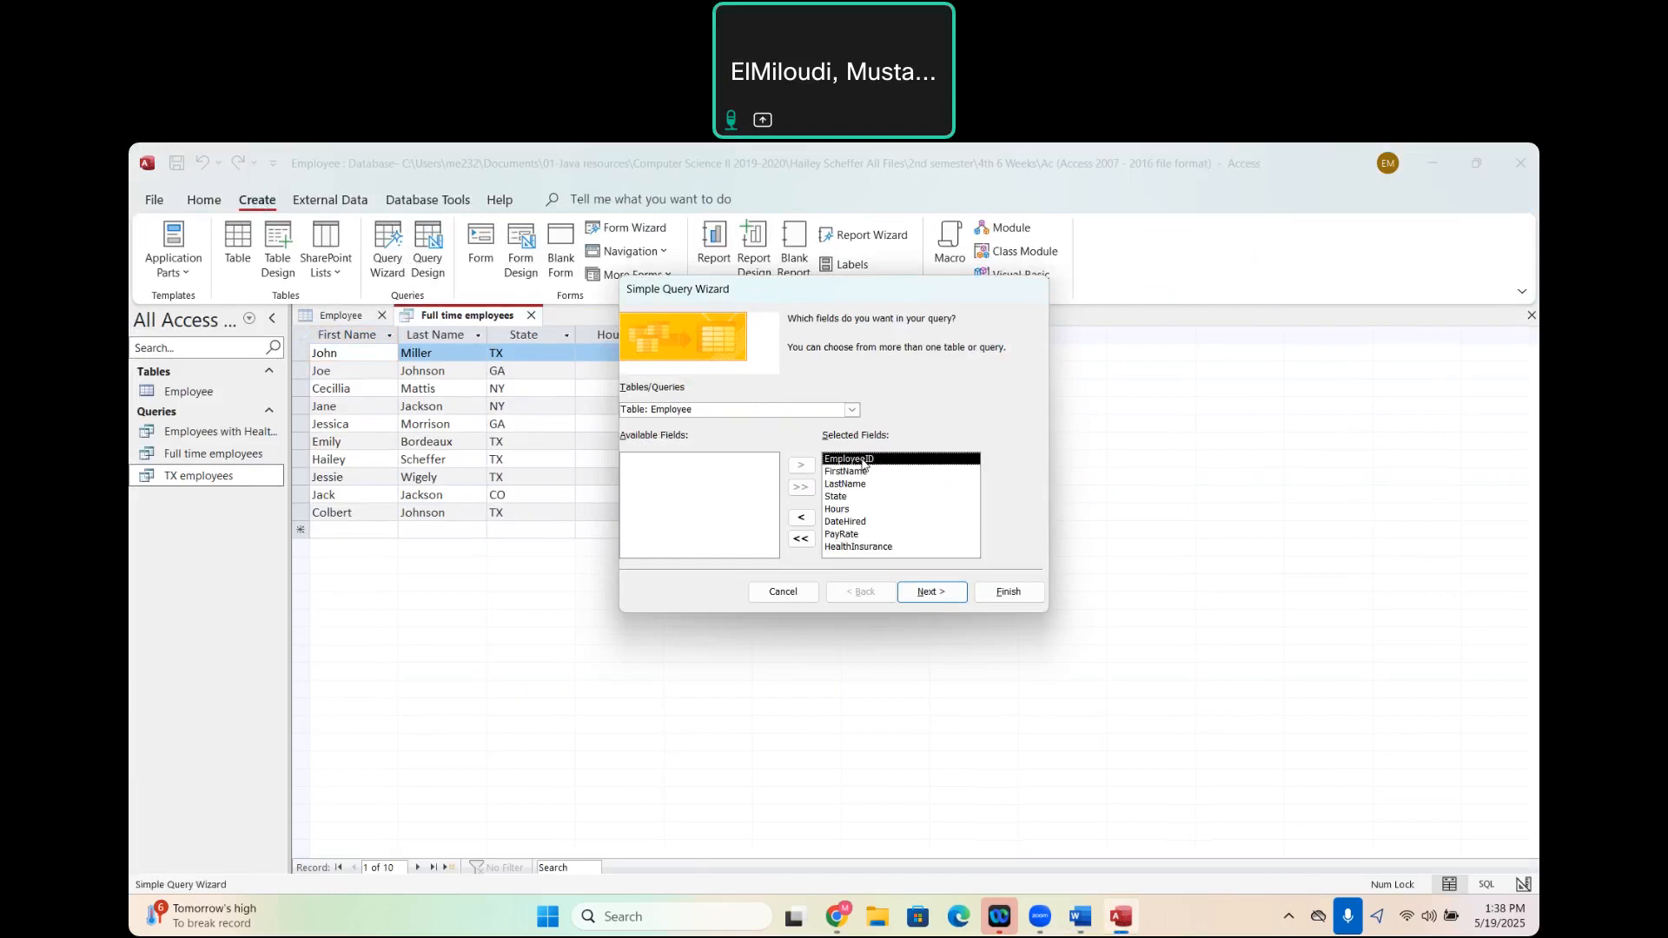
pyautogui.click(801, 520)
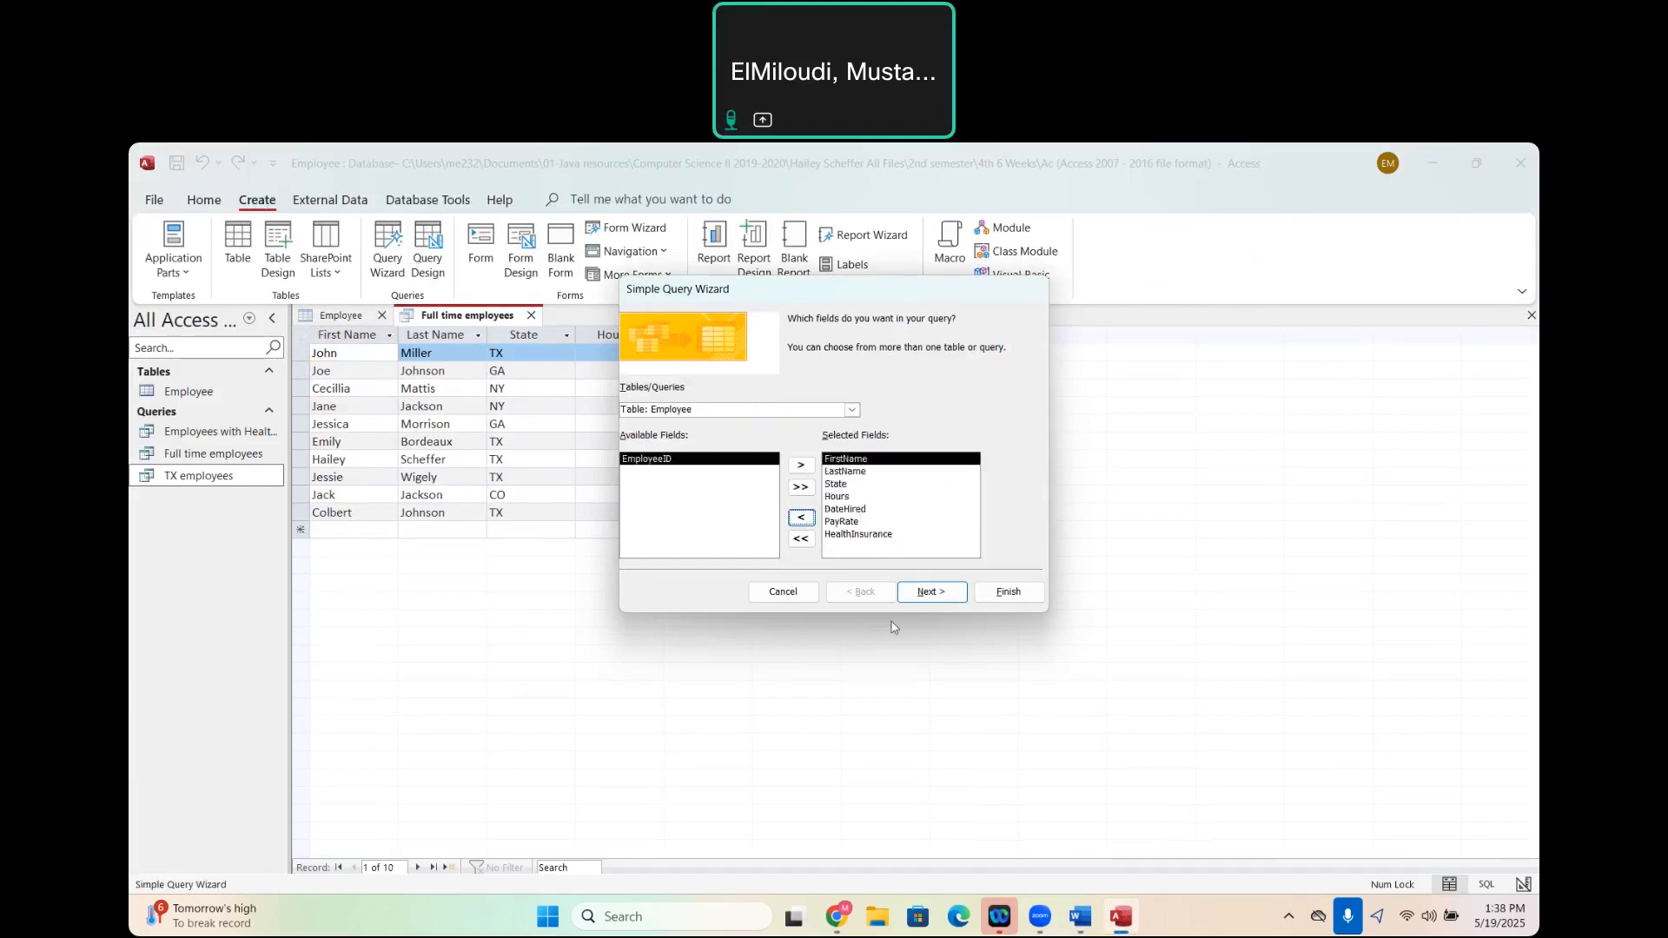
pyautogui.click(933, 593)
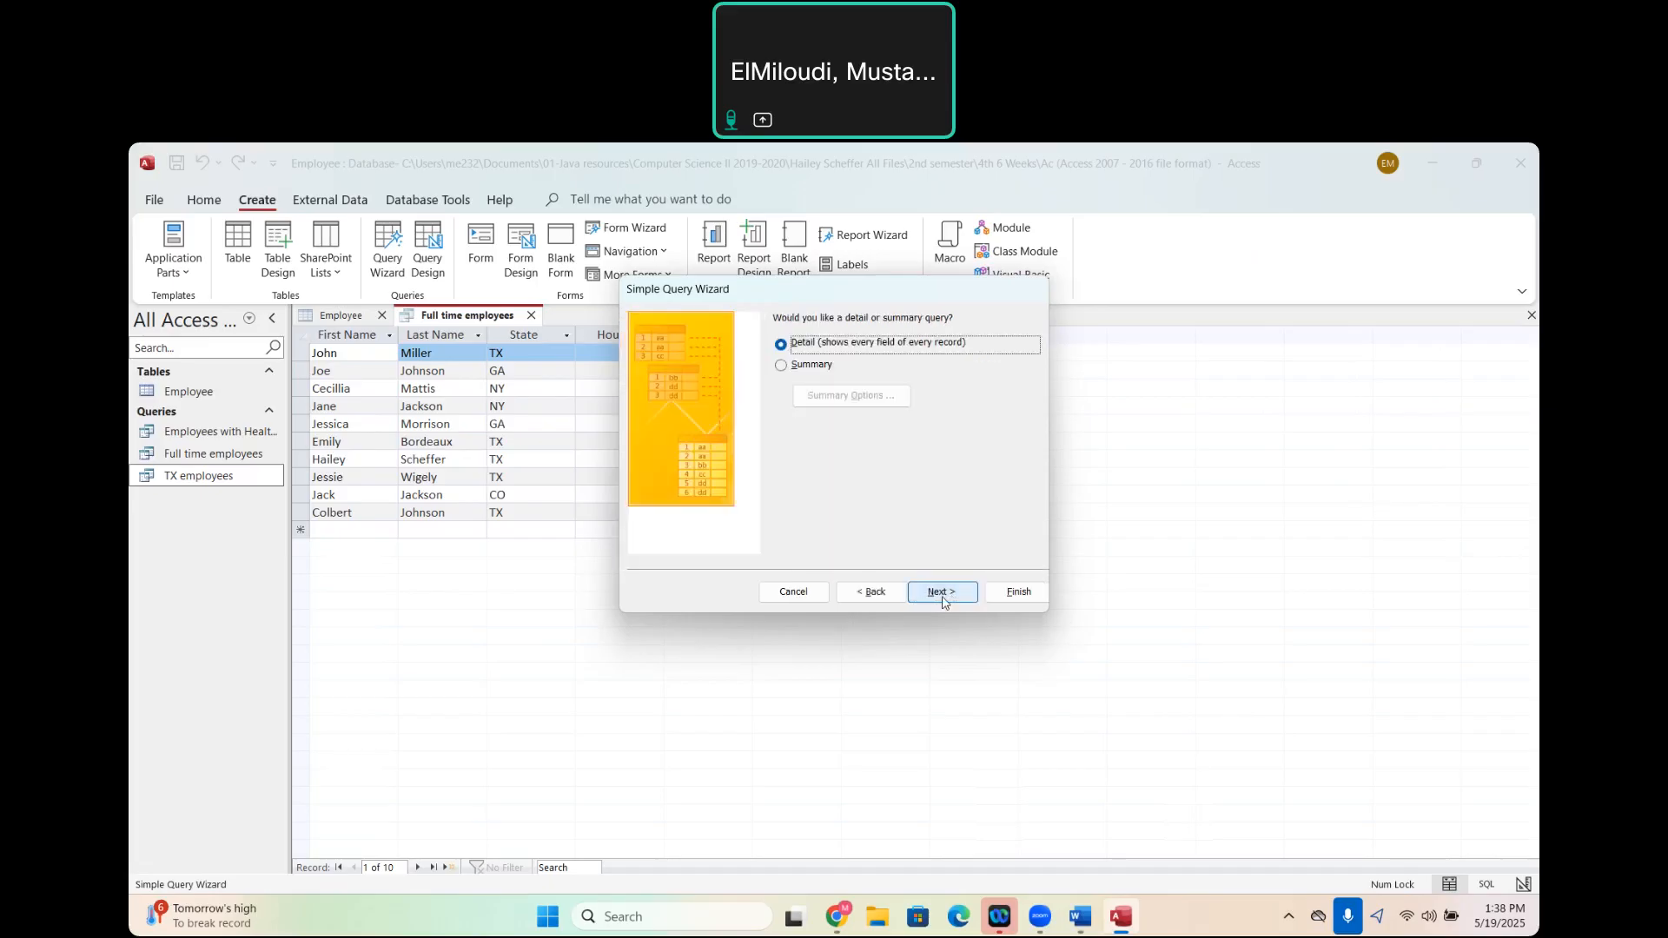
pyautogui.click(942, 593)
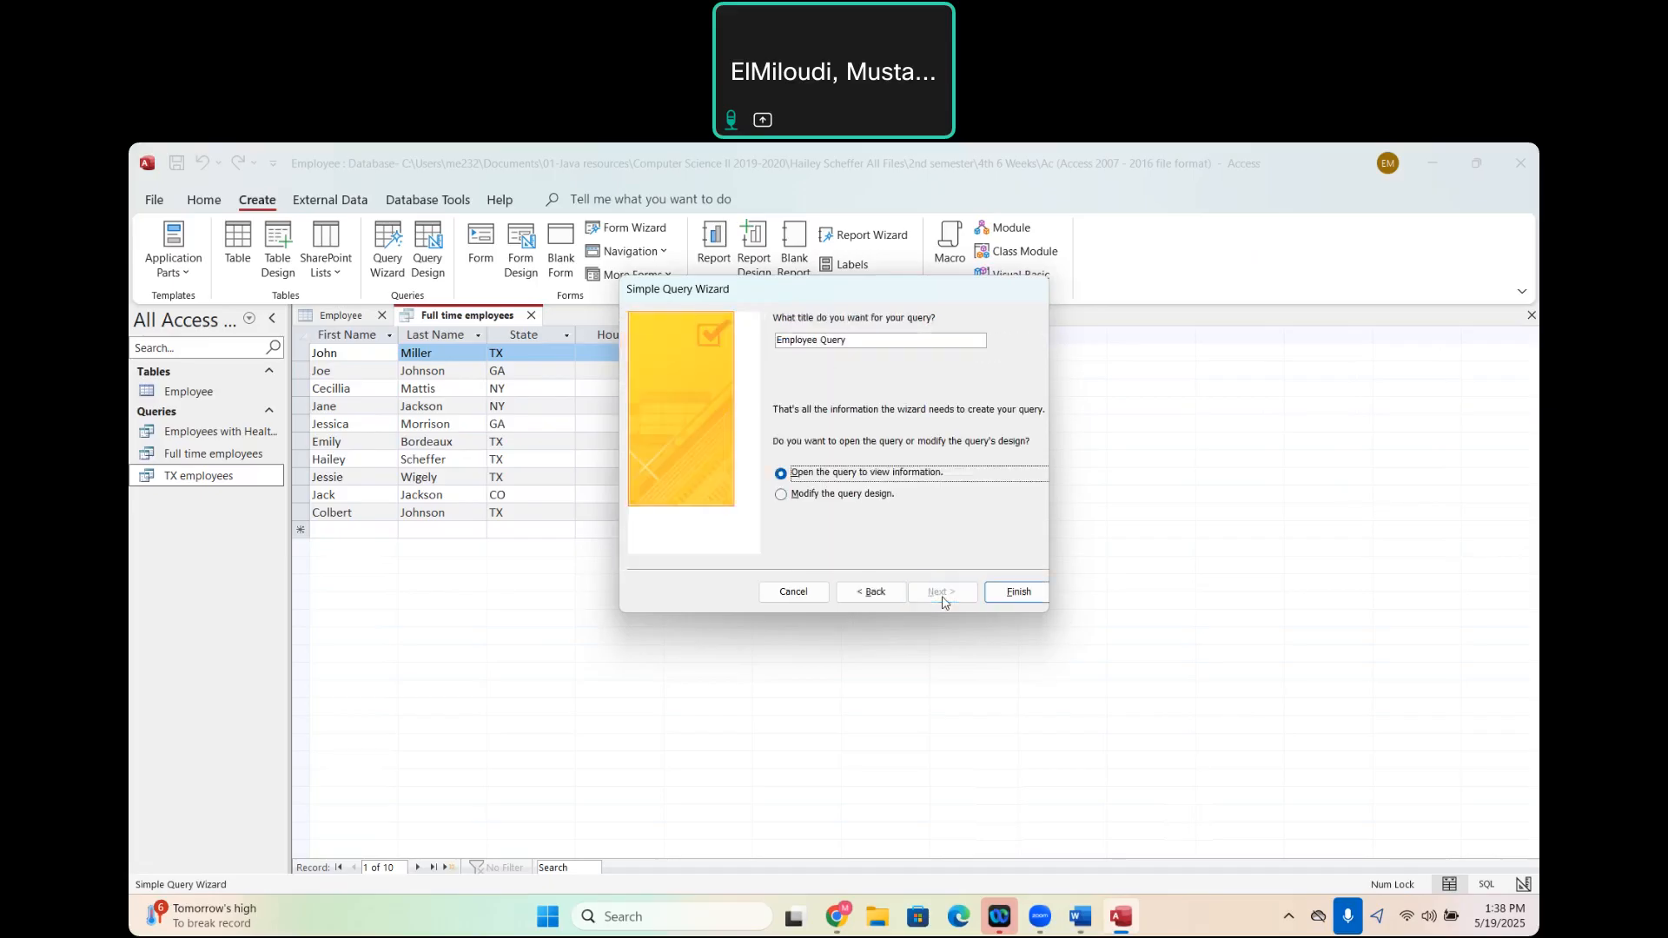
# - Finish the wizard into query design, set the DateHired criteria to <1/1/2004, and run the query
pyautogui.click(782, 496)
pyautogui.click(1003, 595)
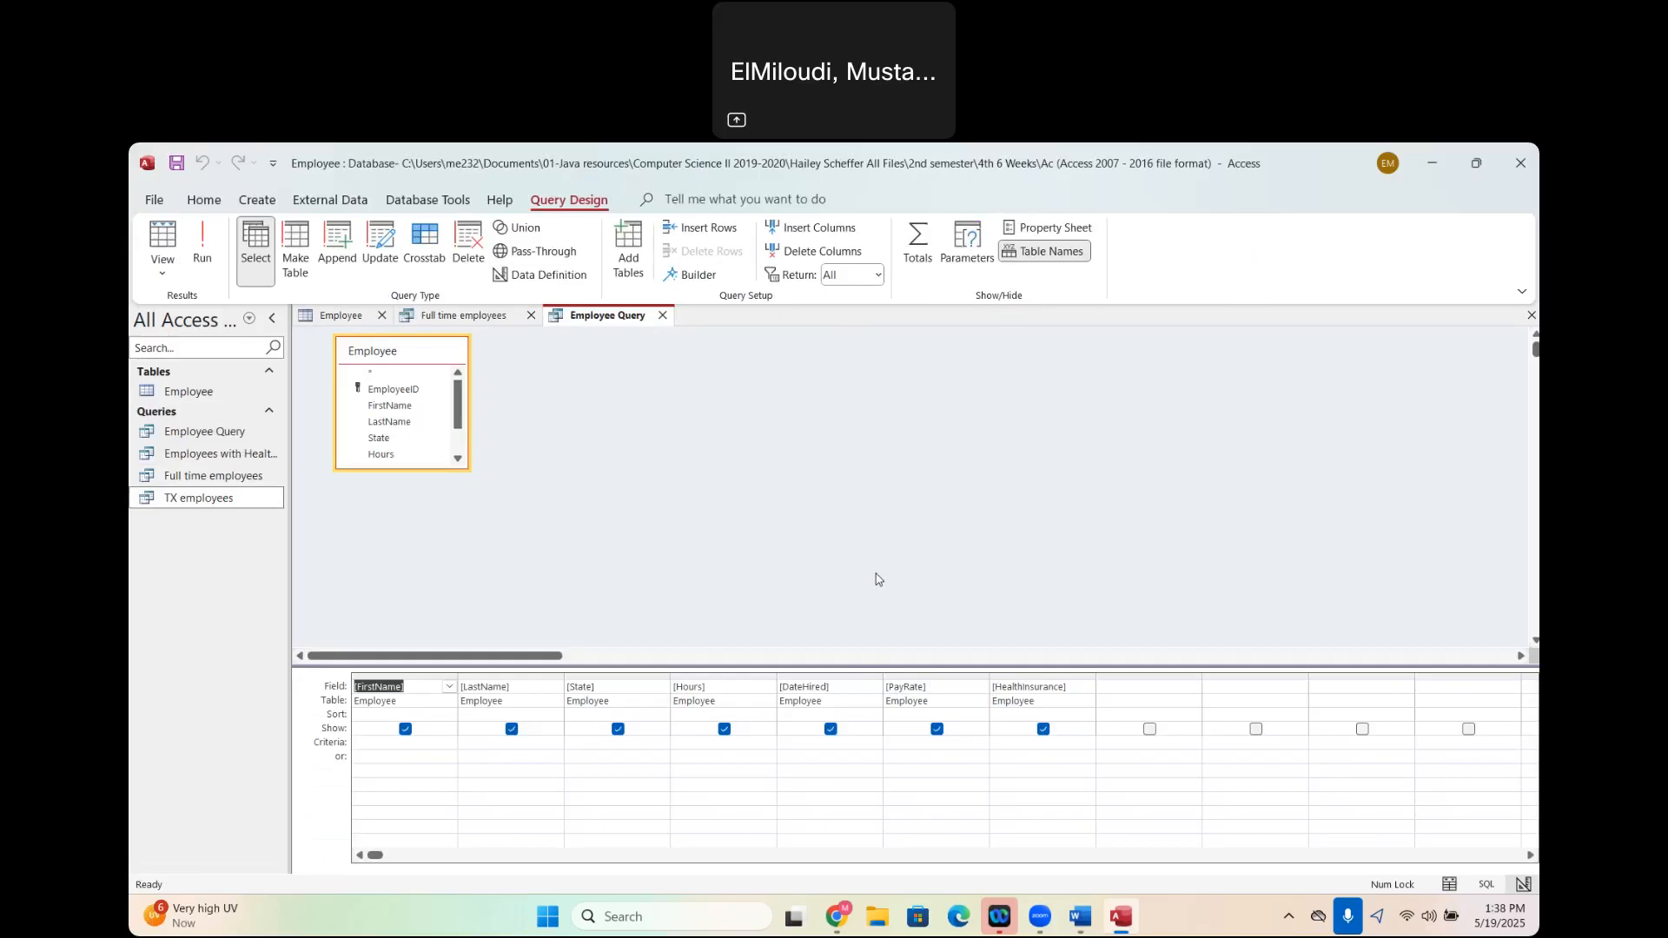
pyautogui.click(803, 744)
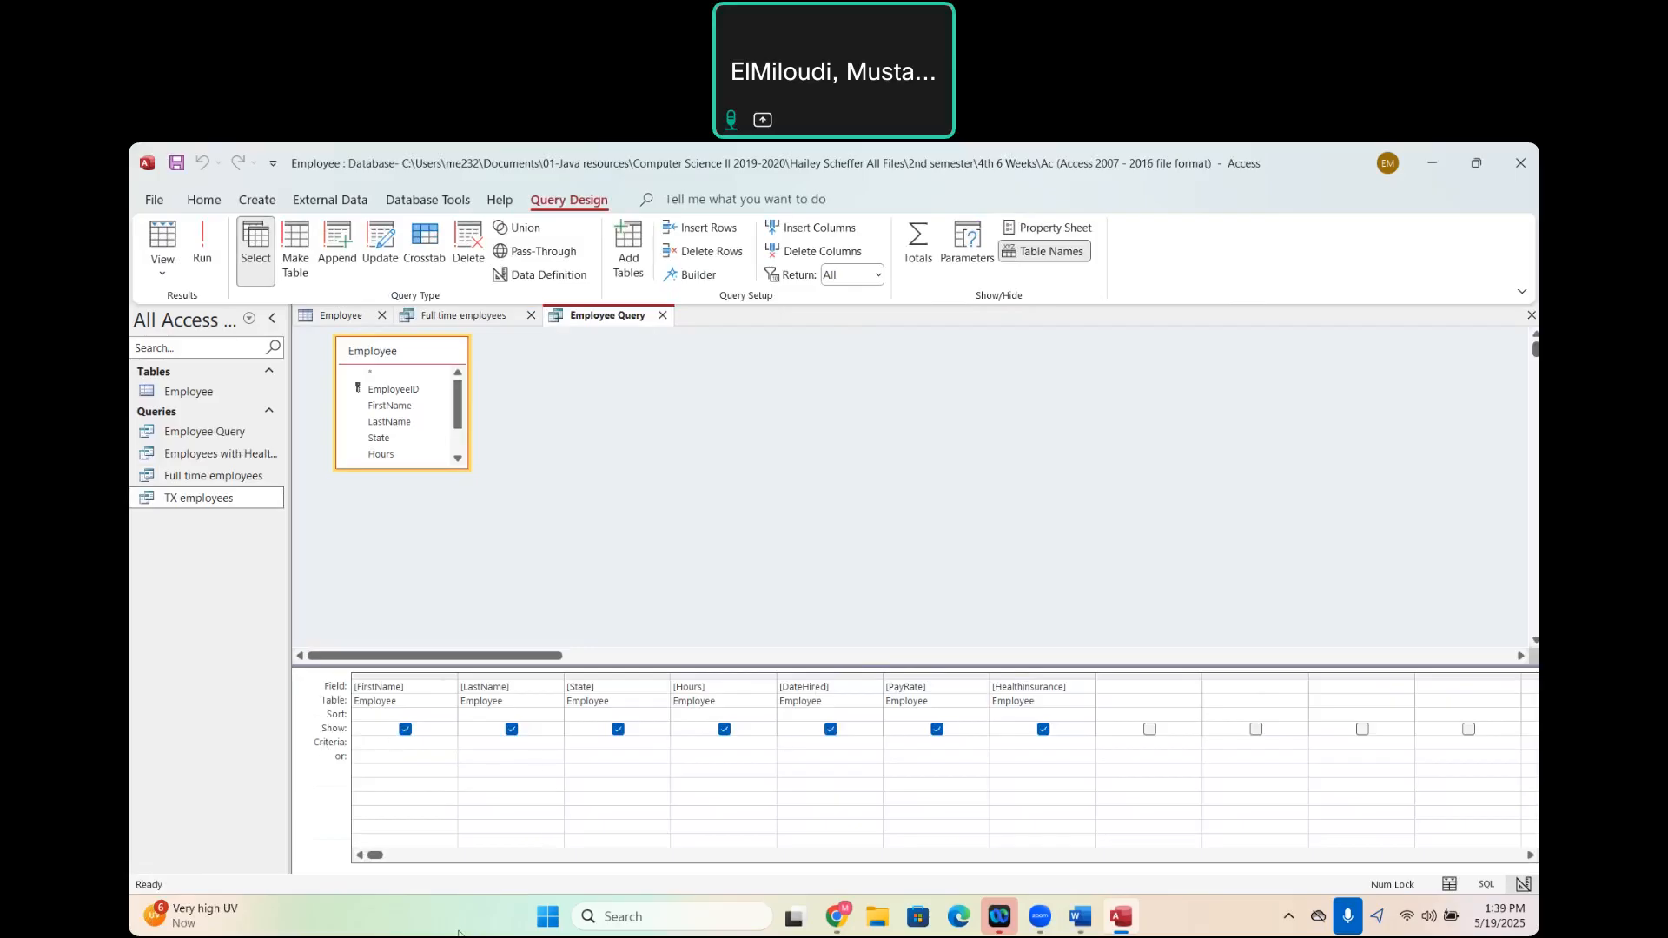
pyautogui.write('<1/')
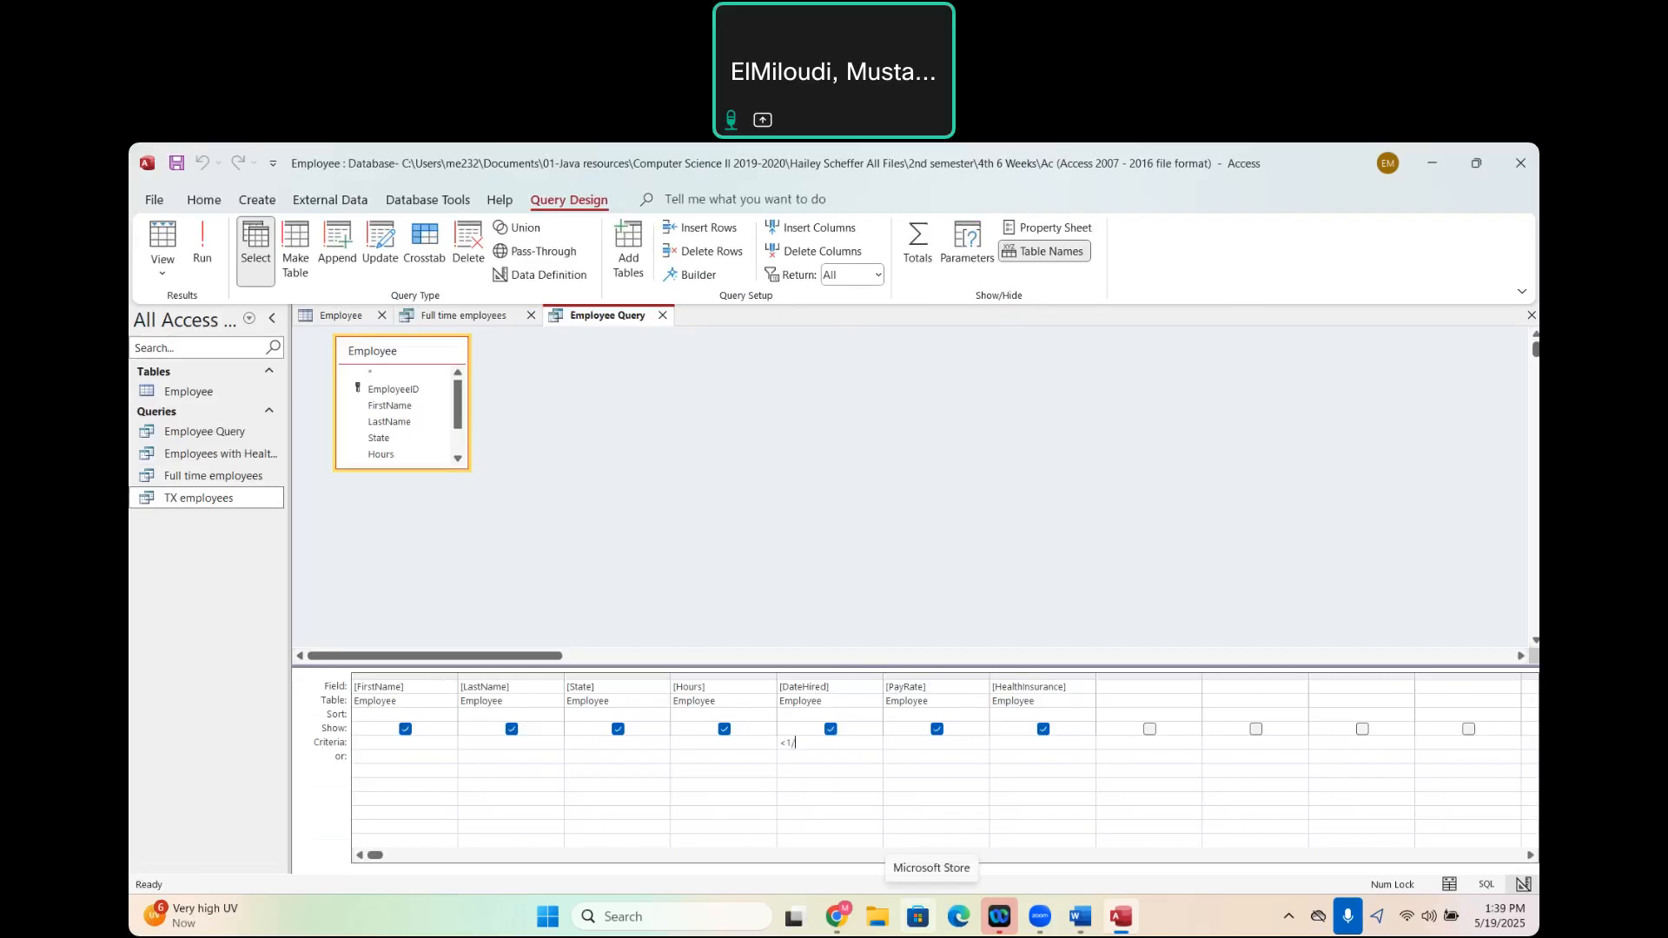
pyautogui.write('1/2004')
pyautogui.click(204, 252)
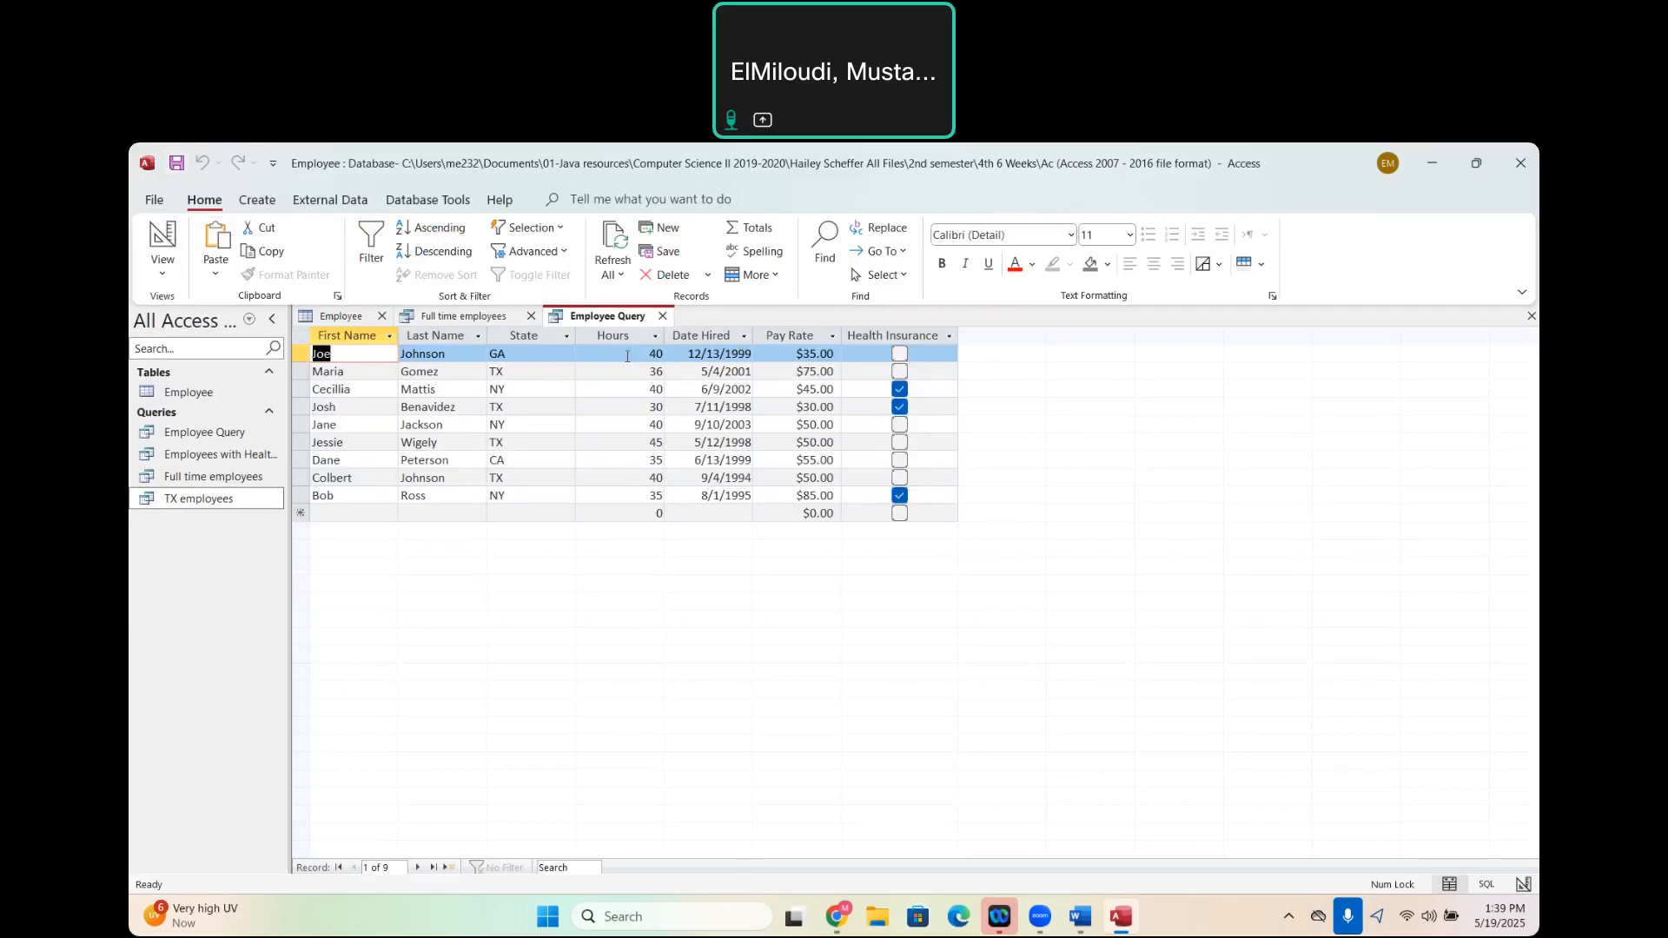
# - Close the query results and rename Employee Query as "Employees hired before 2004"
pyautogui.click(663, 317)
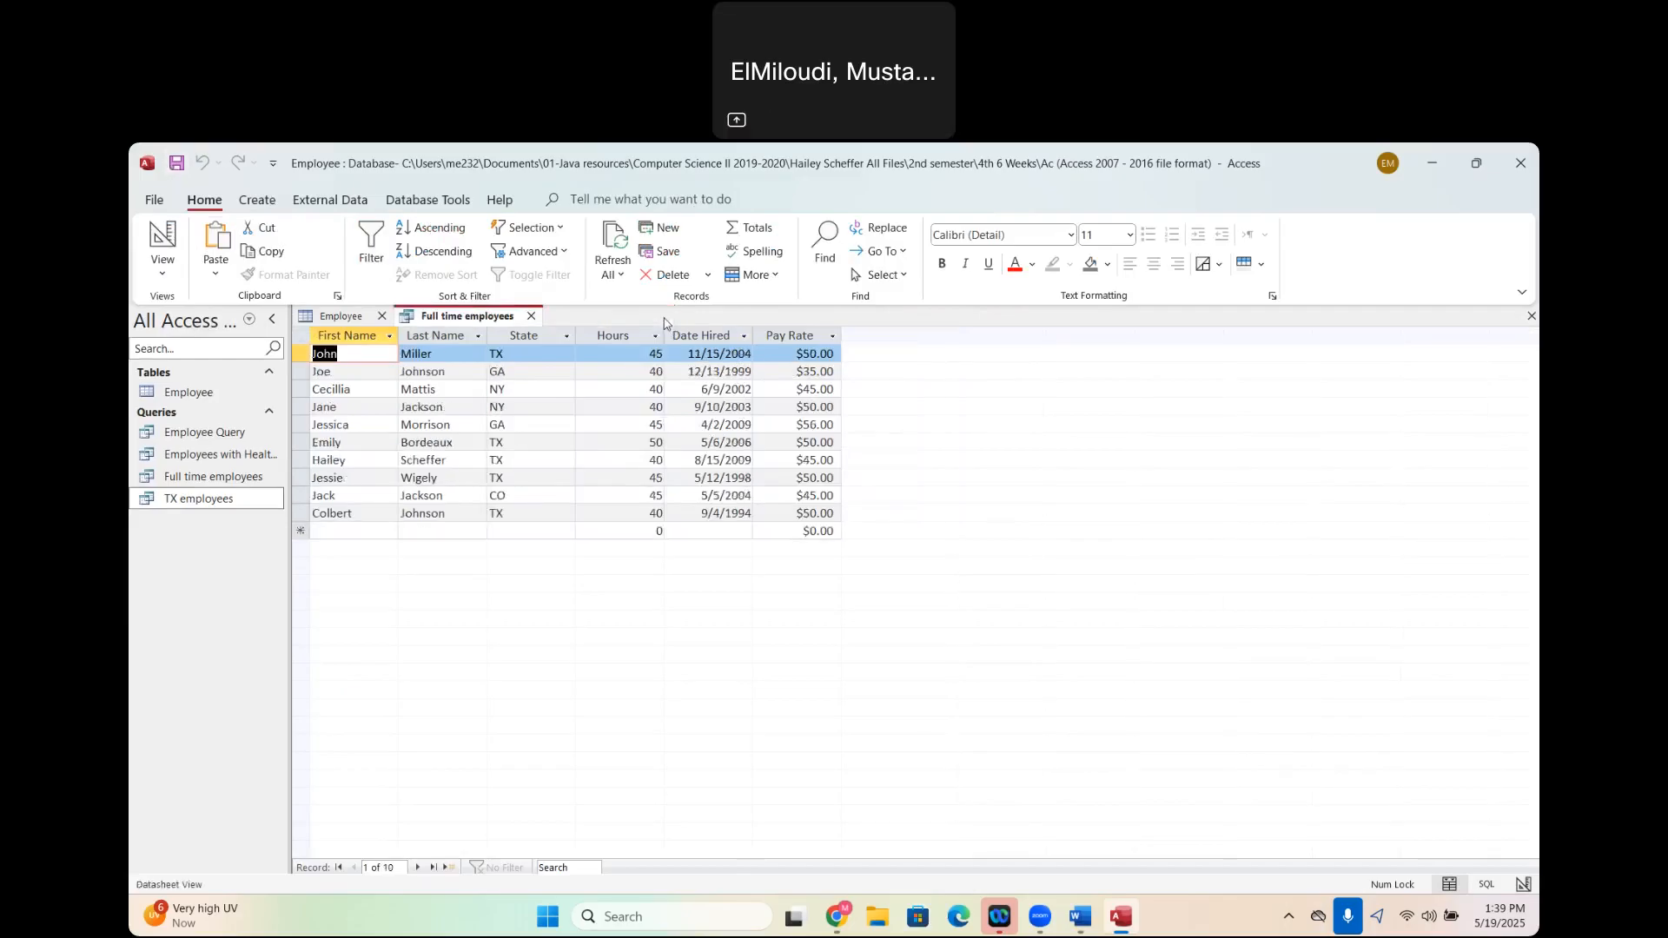
pyautogui.click(208, 440)
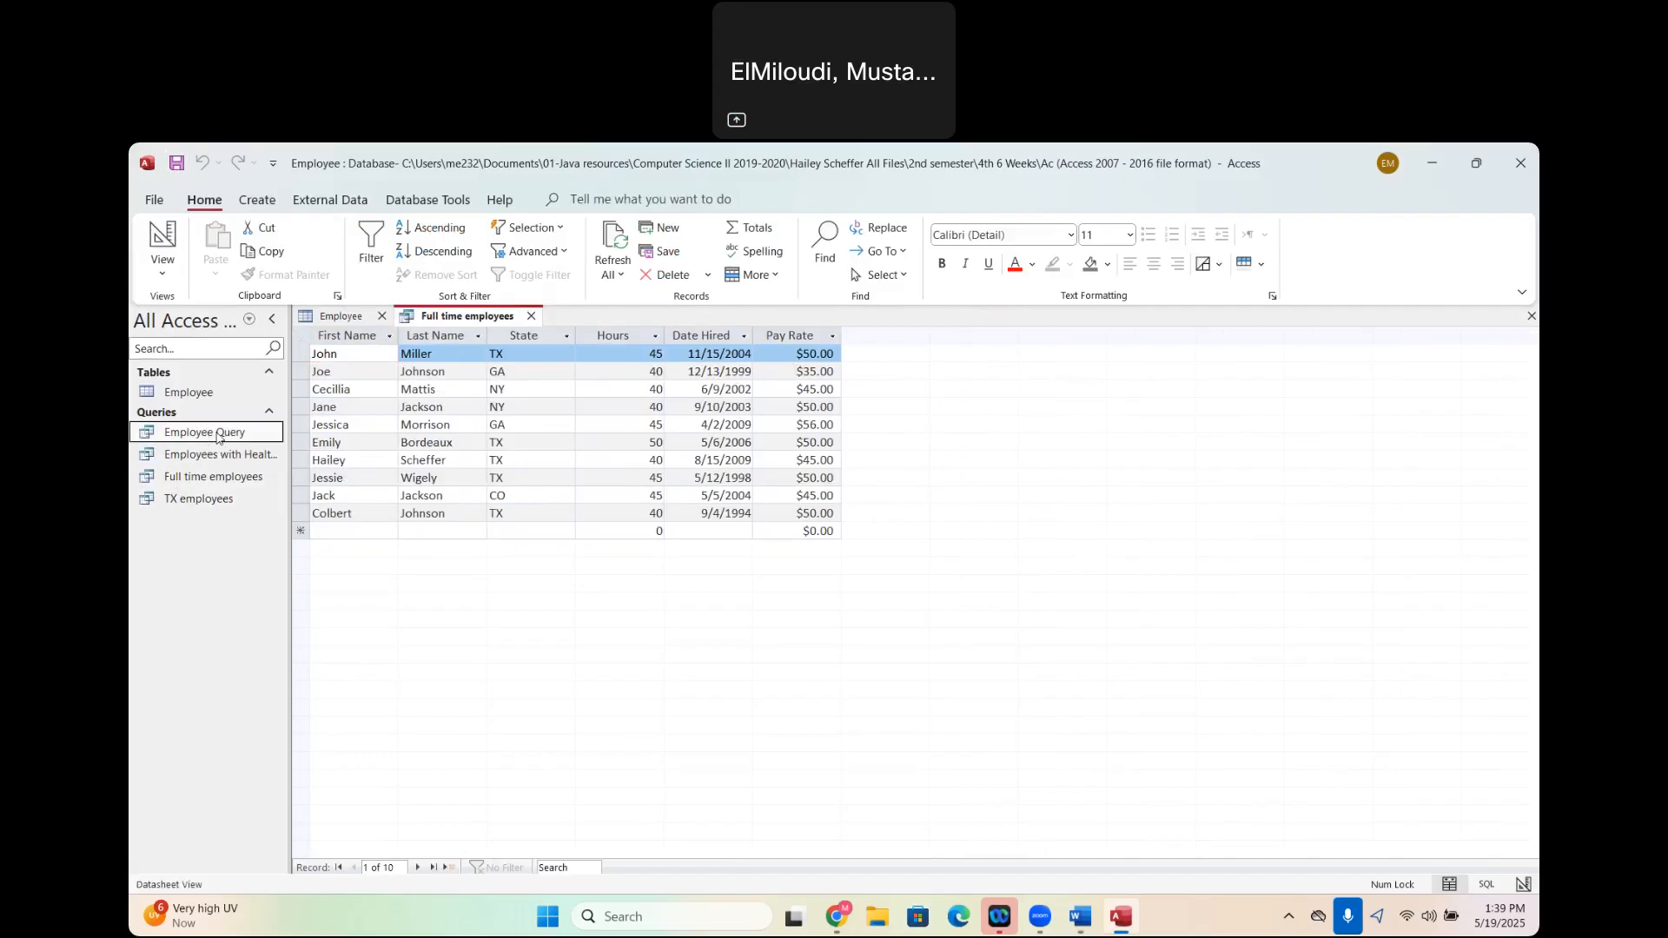
pyautogui.rightClick(219, 439)
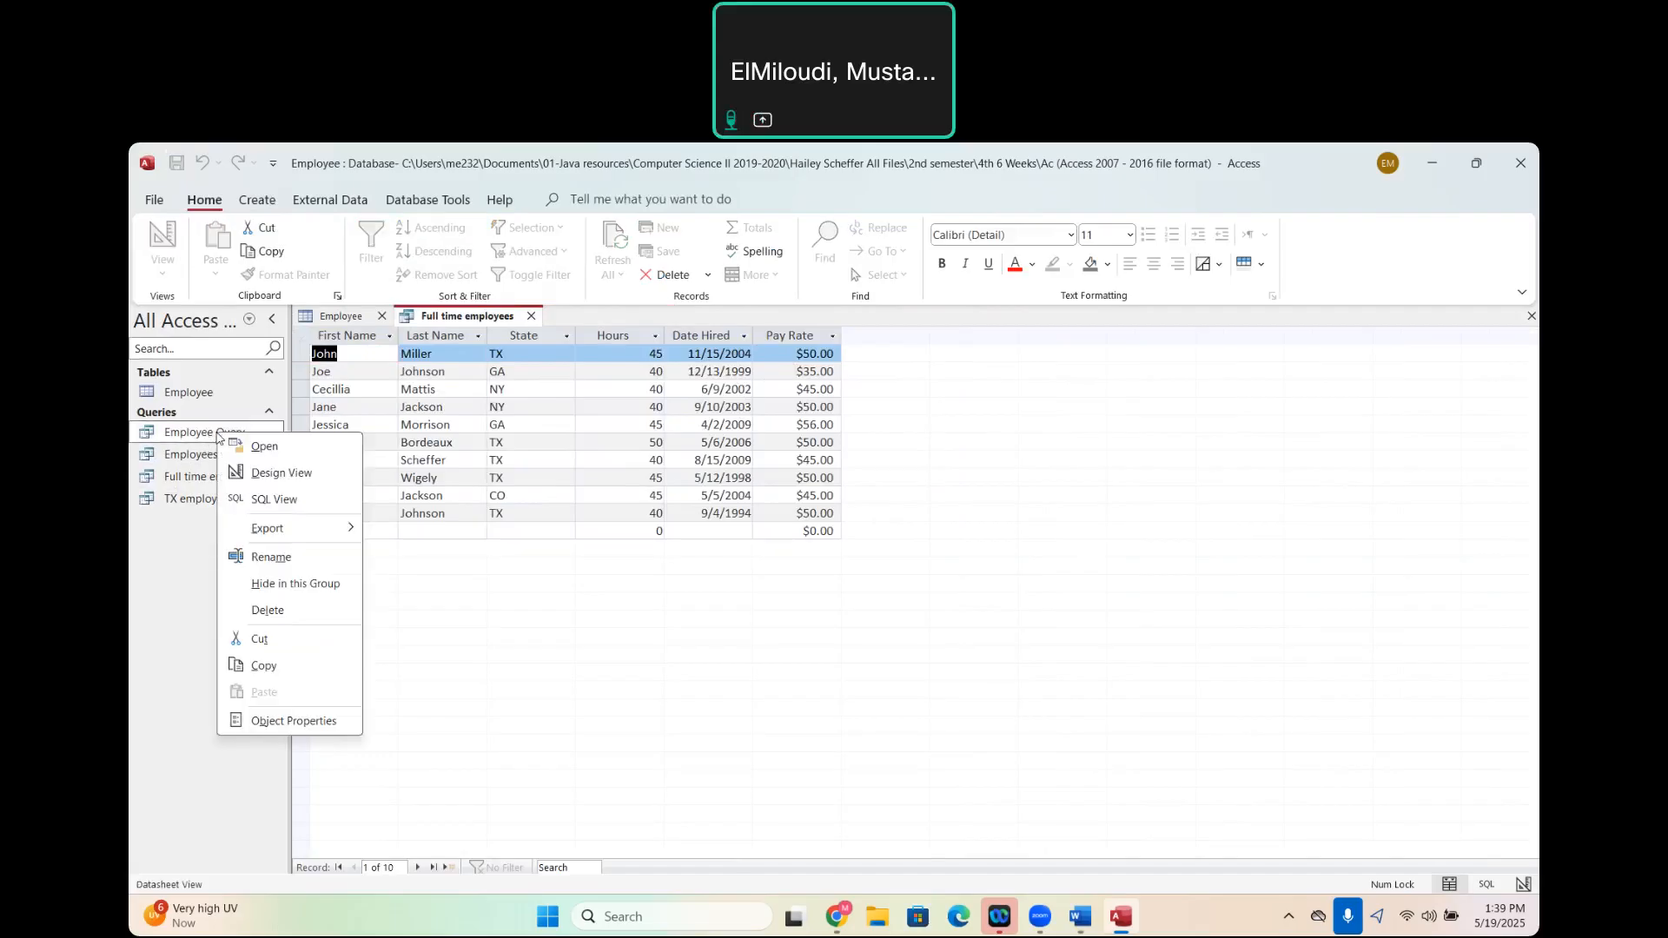
pyautogui.click(272, 558)
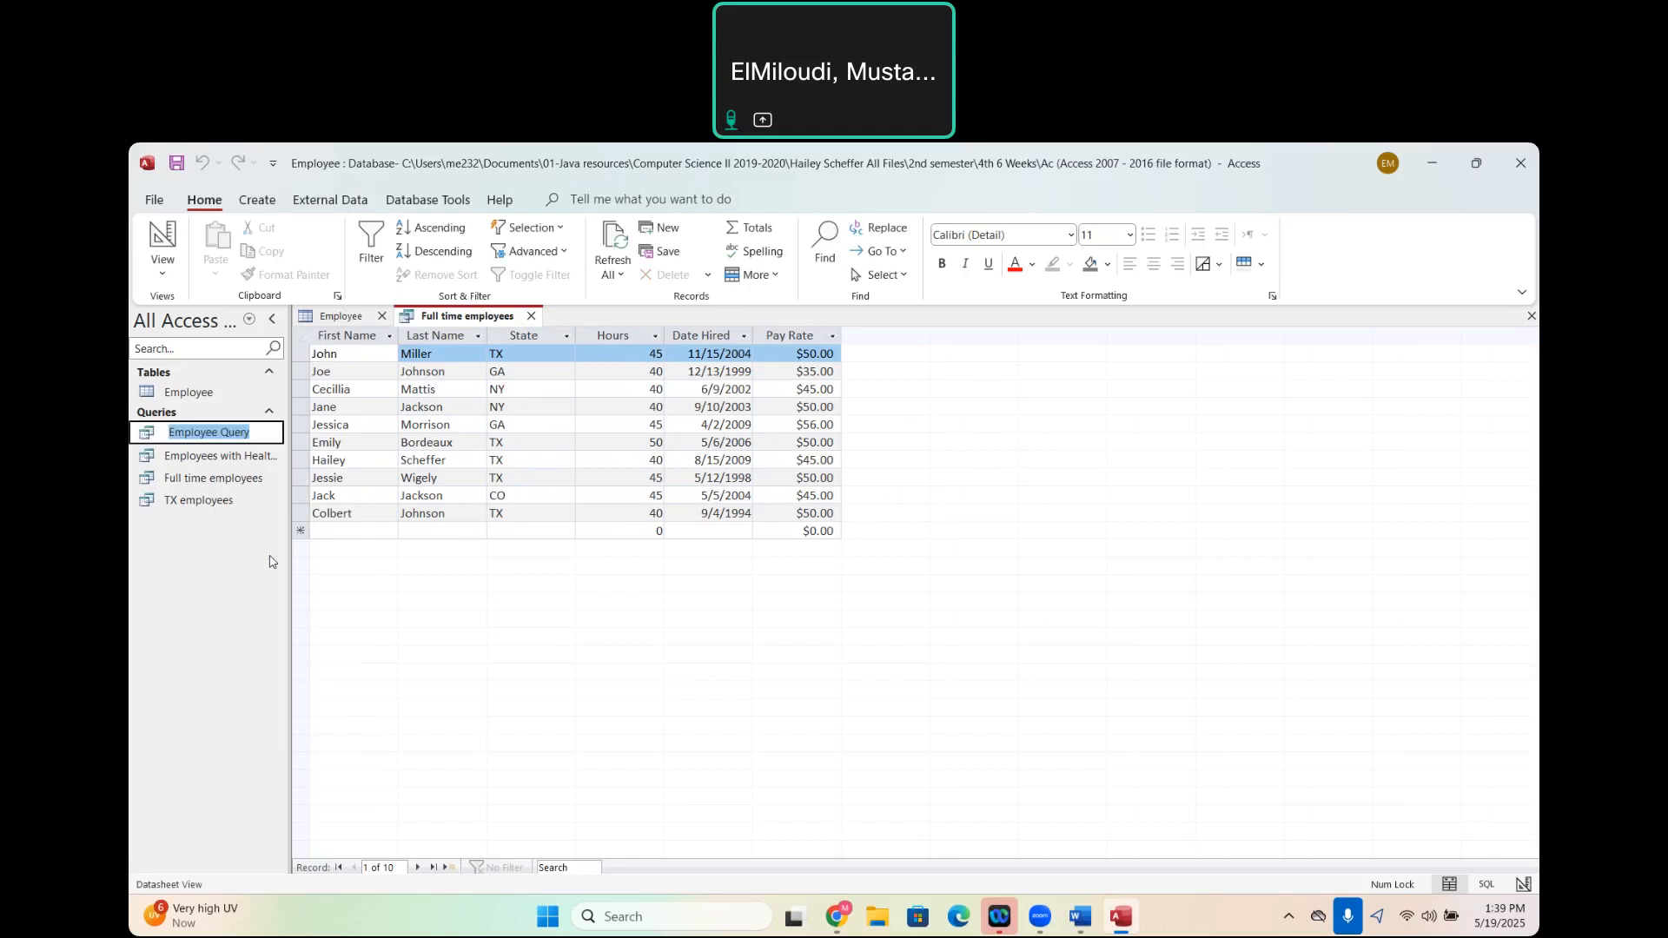
pyautogui.write('Employe')
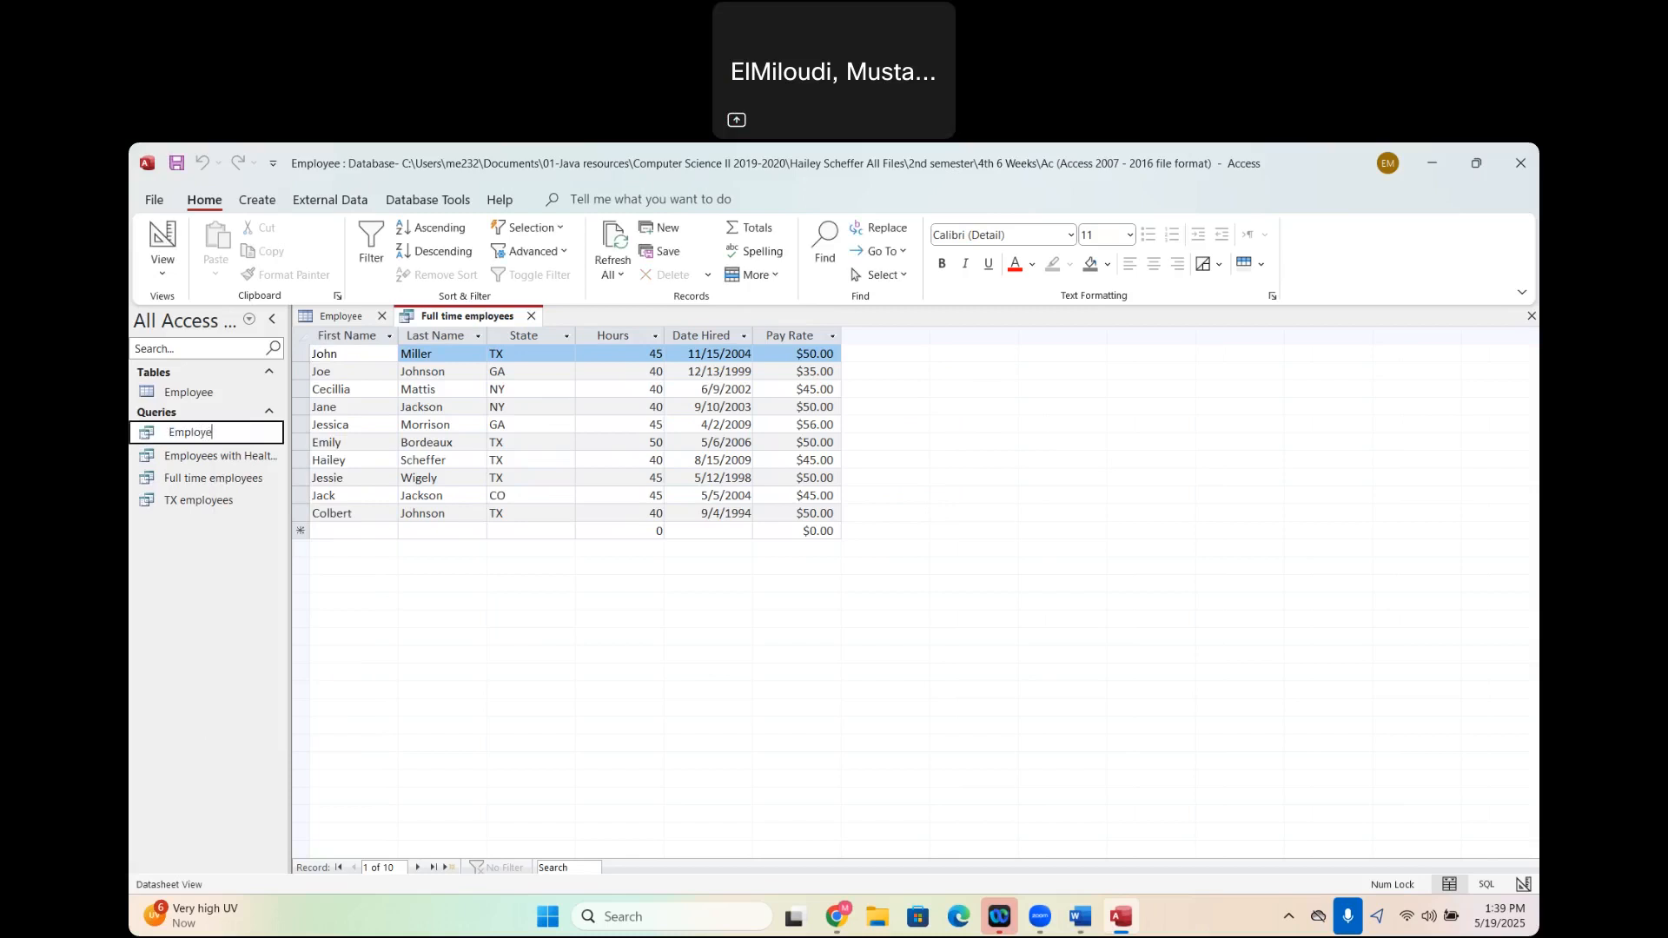
pyautogui.write('es hire')
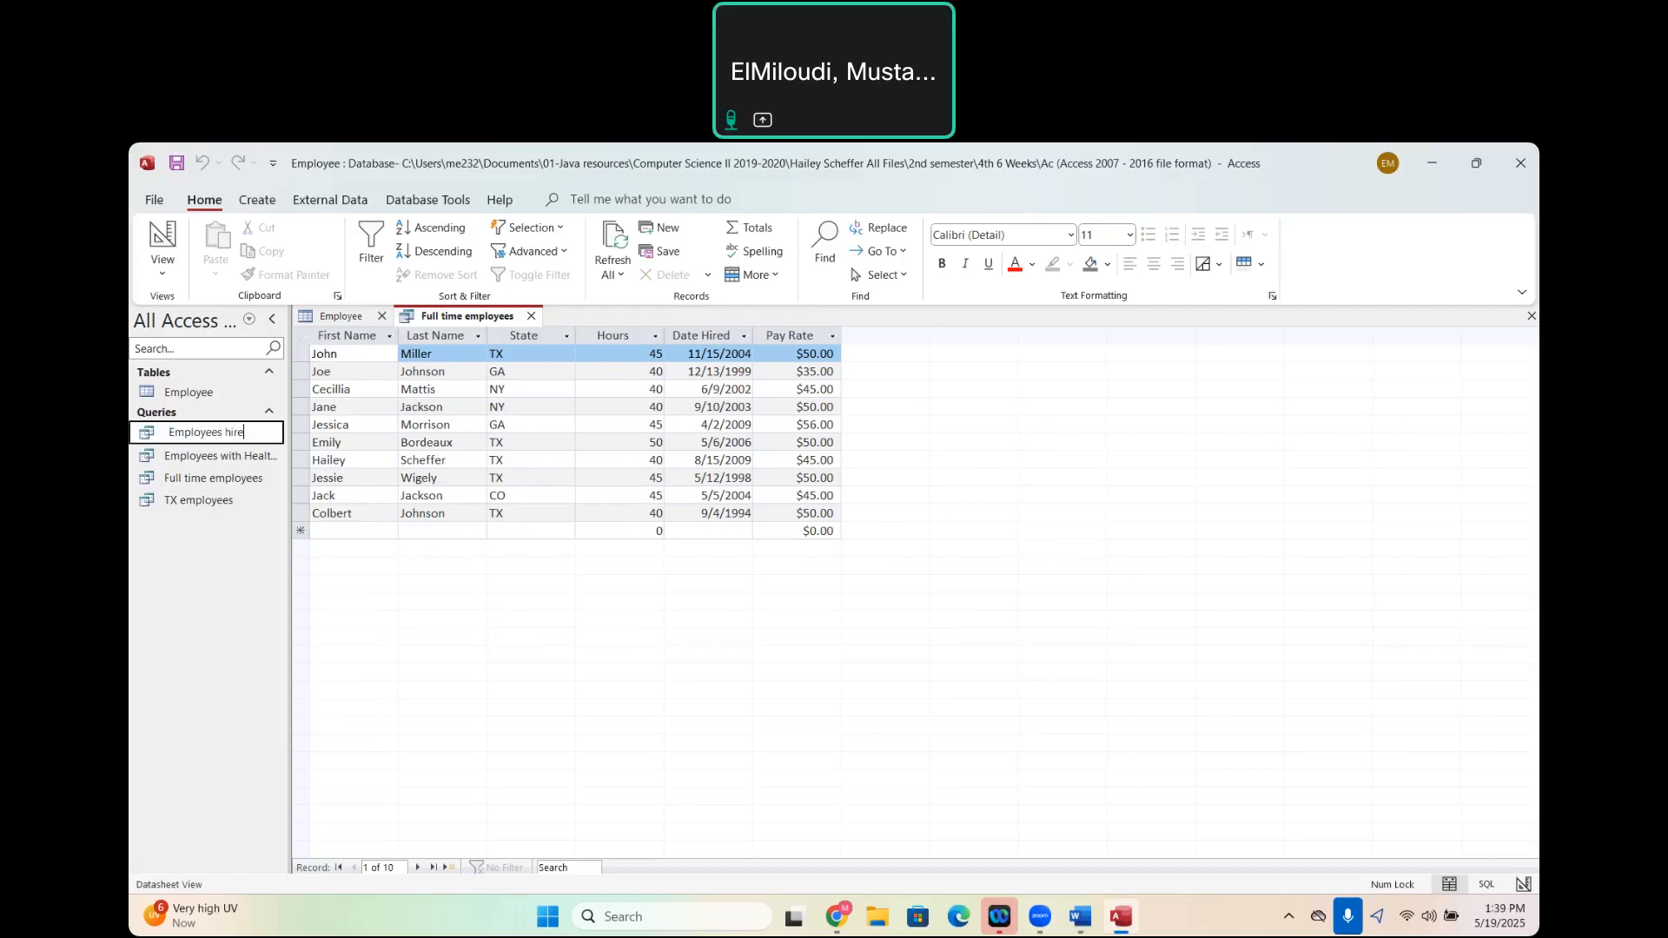
pyautogui.write('d before 2004')
pyautogui.click(525, 684)
# - Switch to the Word assignment to read the query that follows the hired before 2004 list, and return to Access
pyautogui.moveTo(1080, 917)
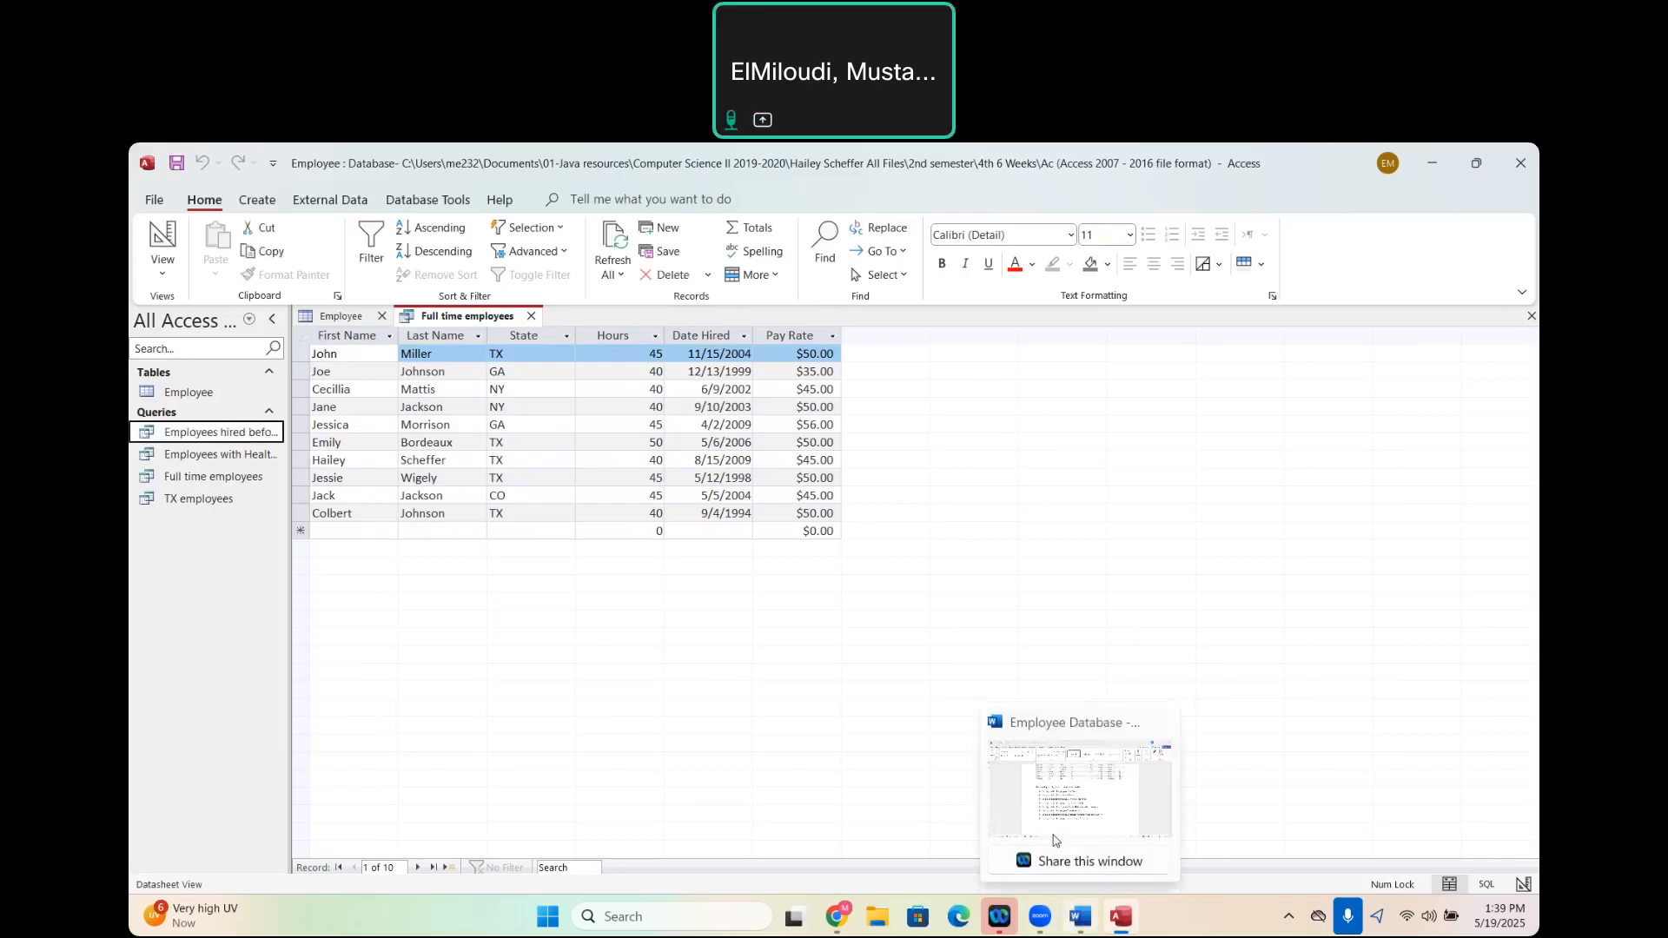
pyautogui.click(1056, 839)
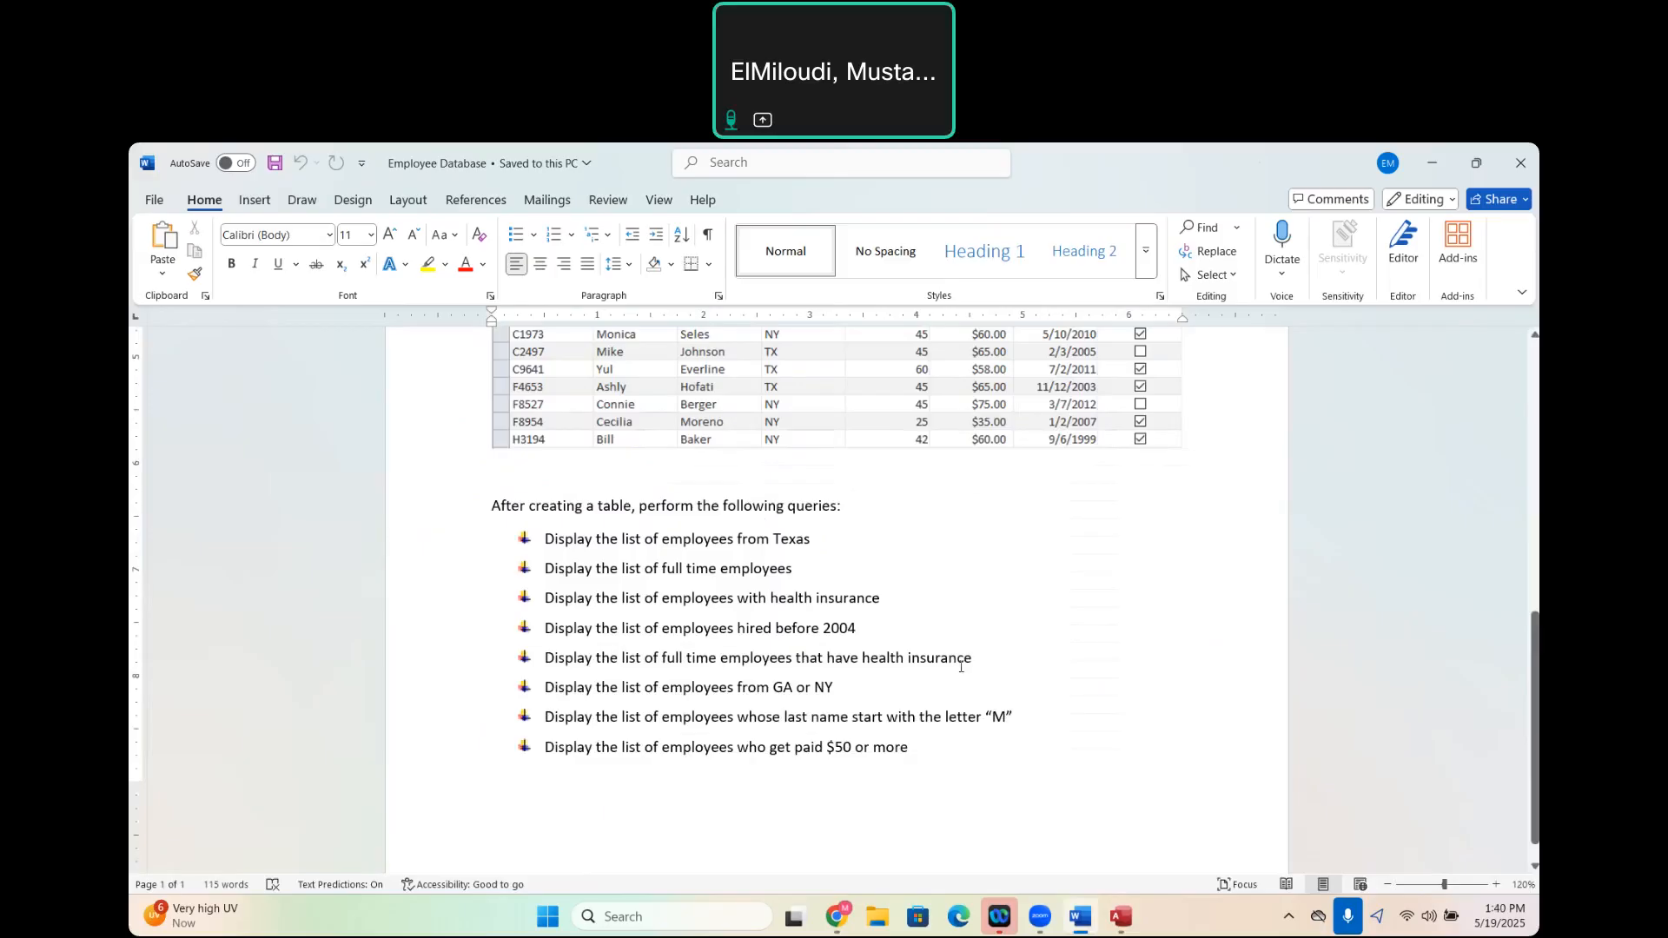
pyautogui.moveTo(1121, 916)
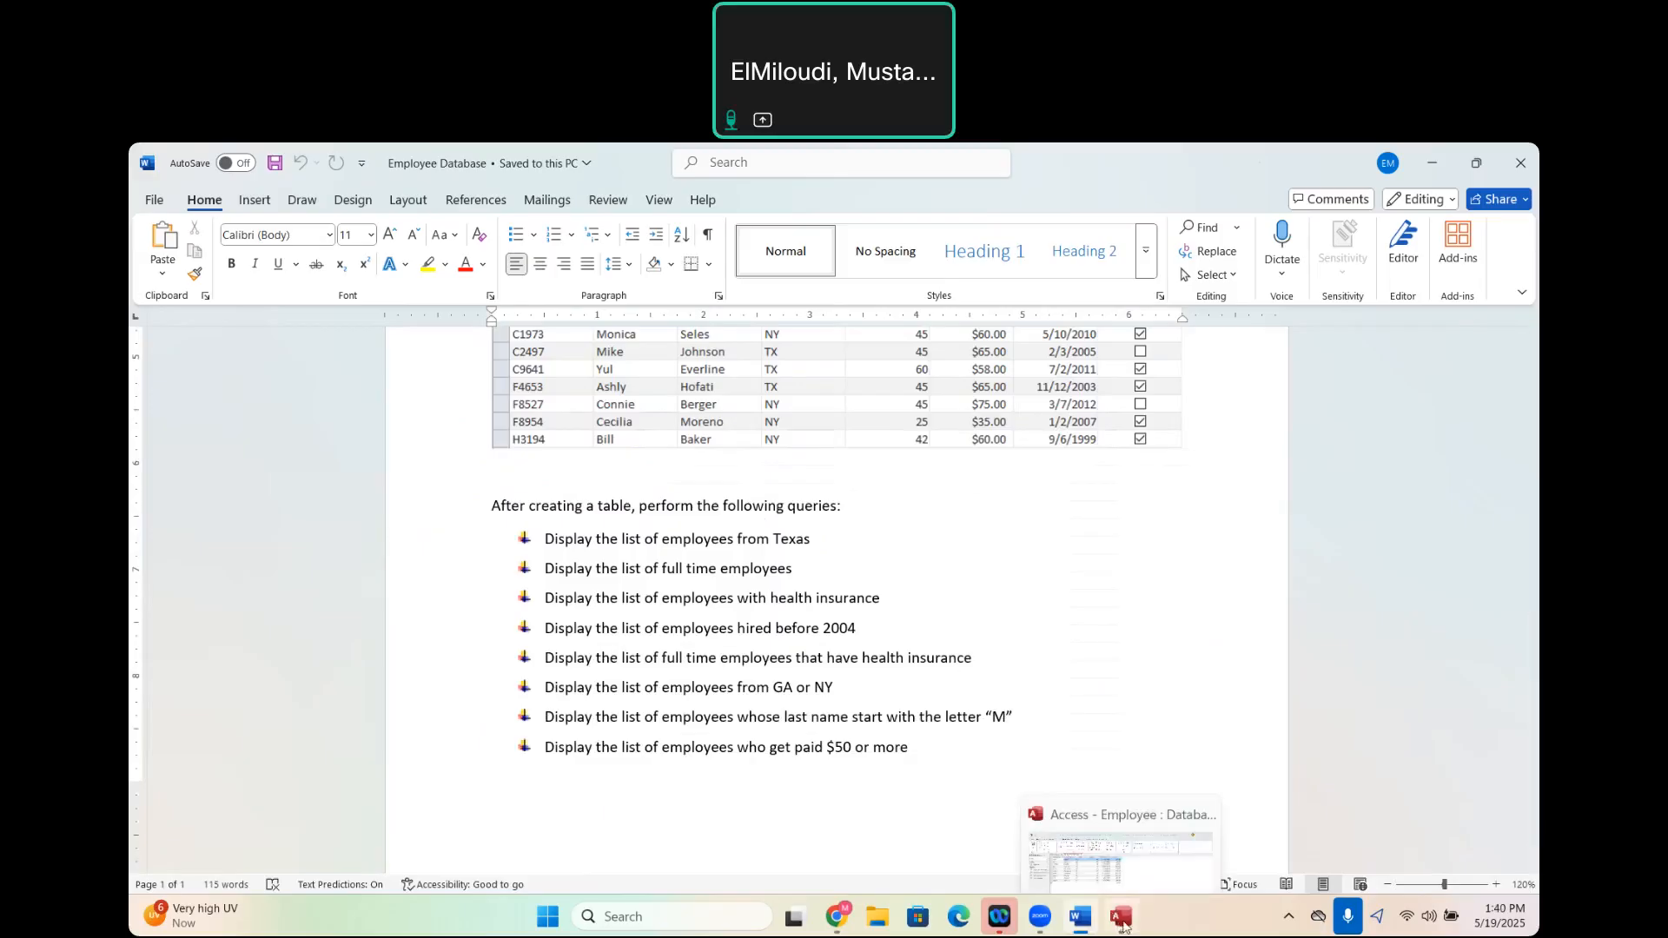
pyautogui.click(1116, 821)
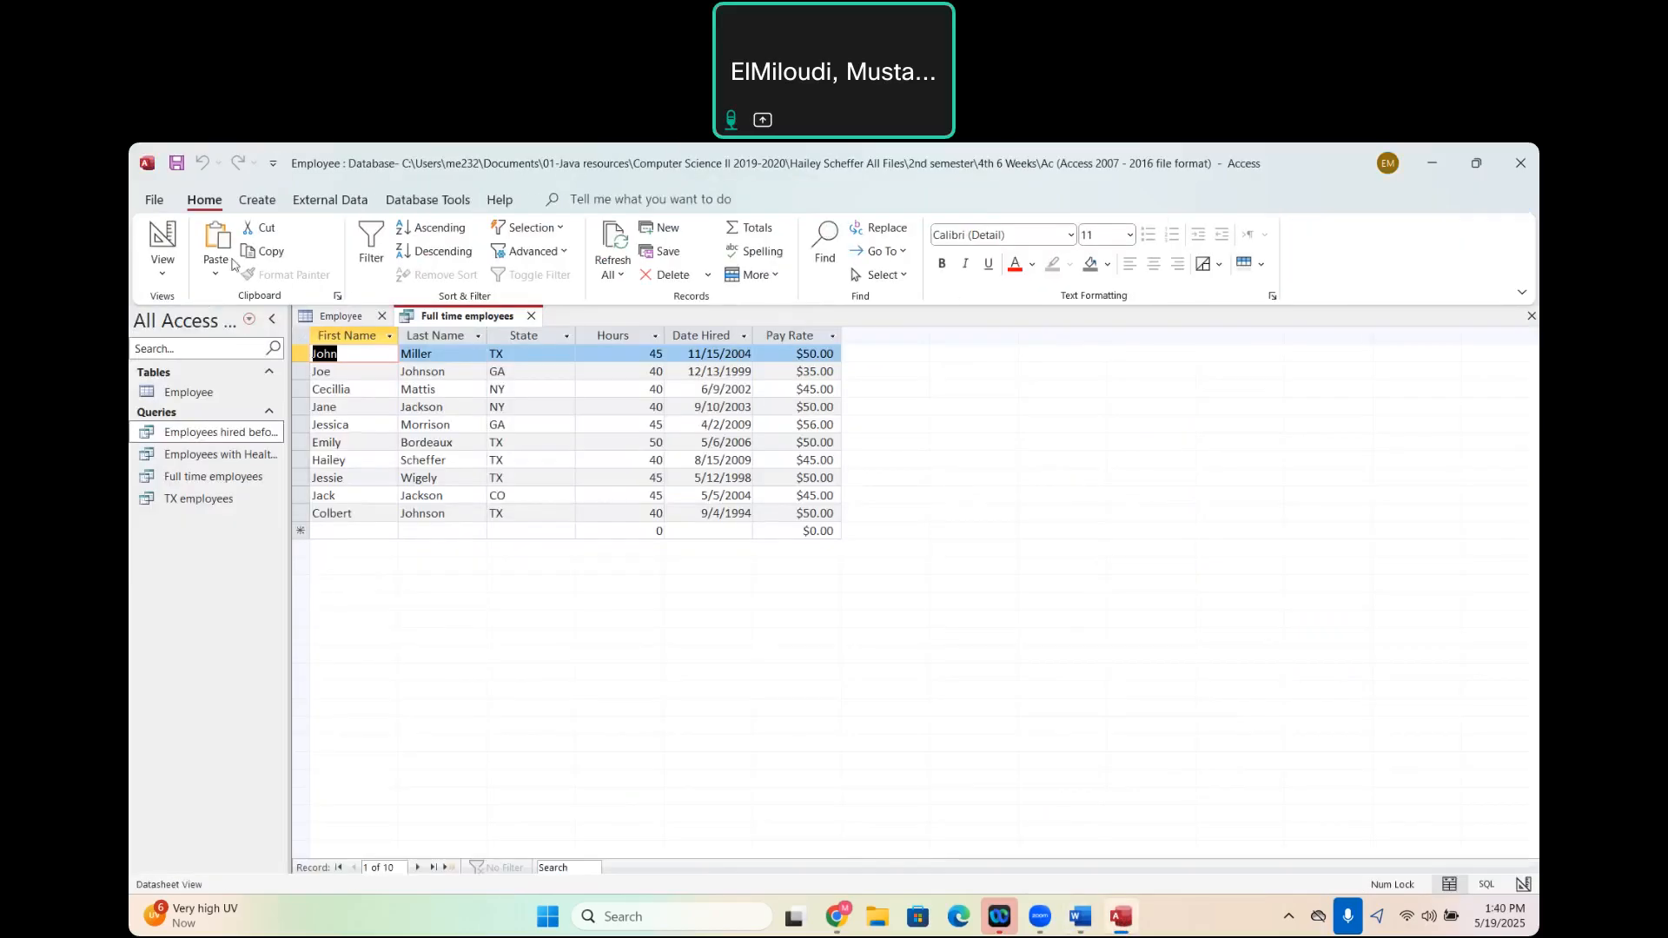
# - Start a new Simple Query Wizard query with the Employee table as its source
pyautogui.click(260, 201)
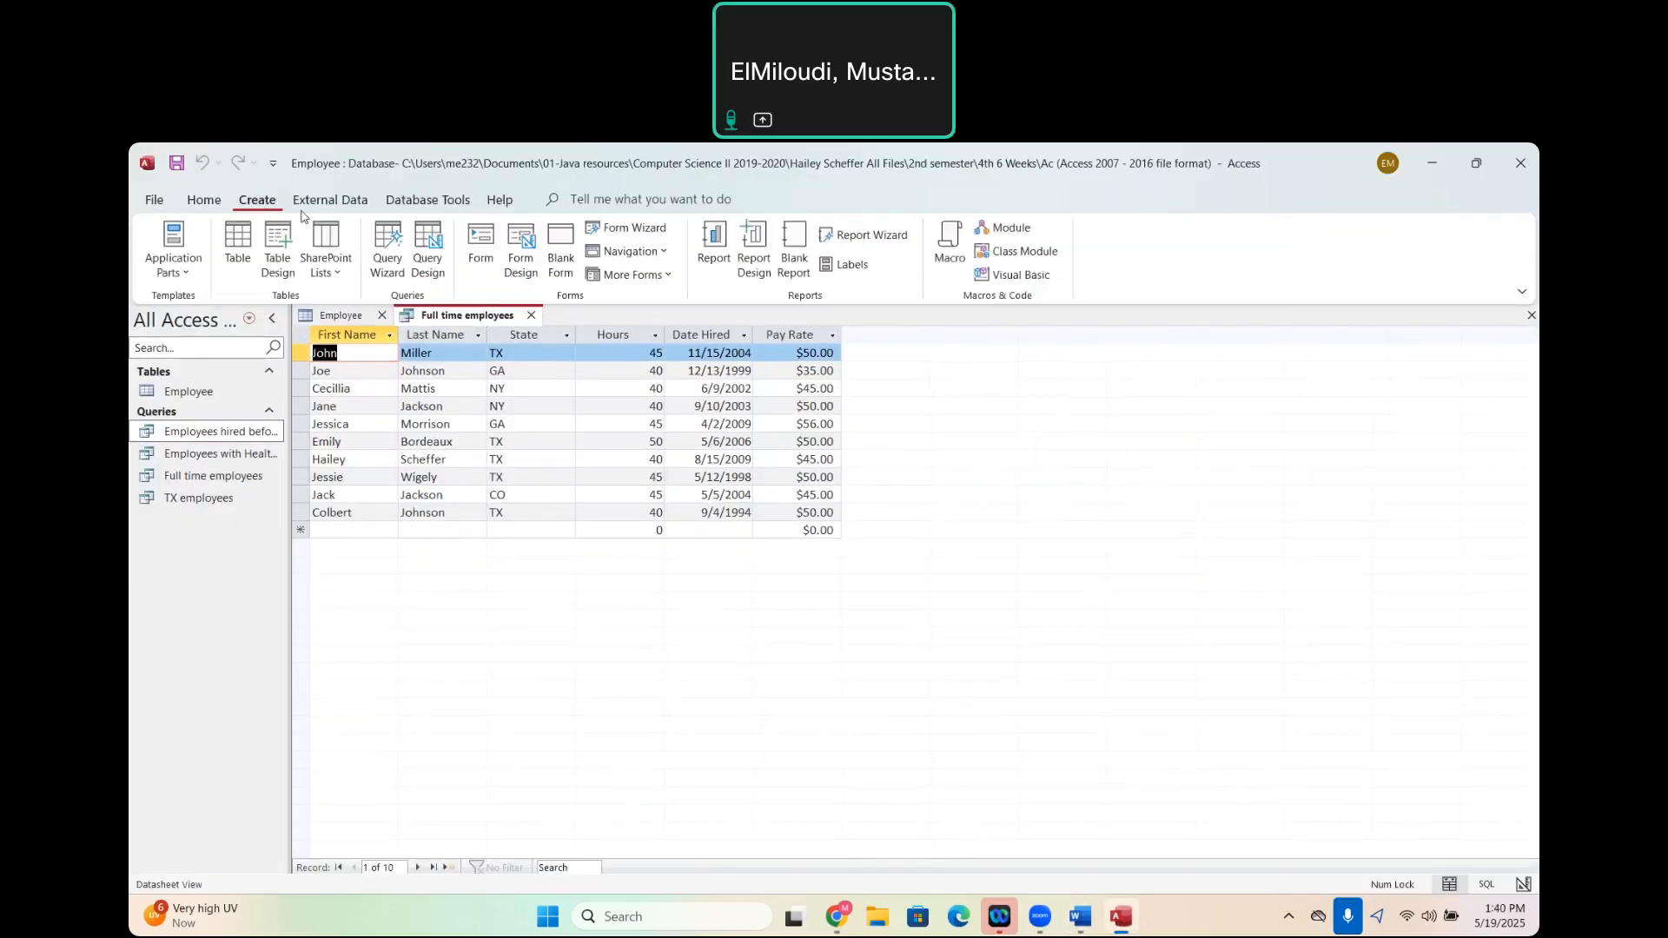
pyautogui.click(388, 253)
pyautogui.click(895, 579)
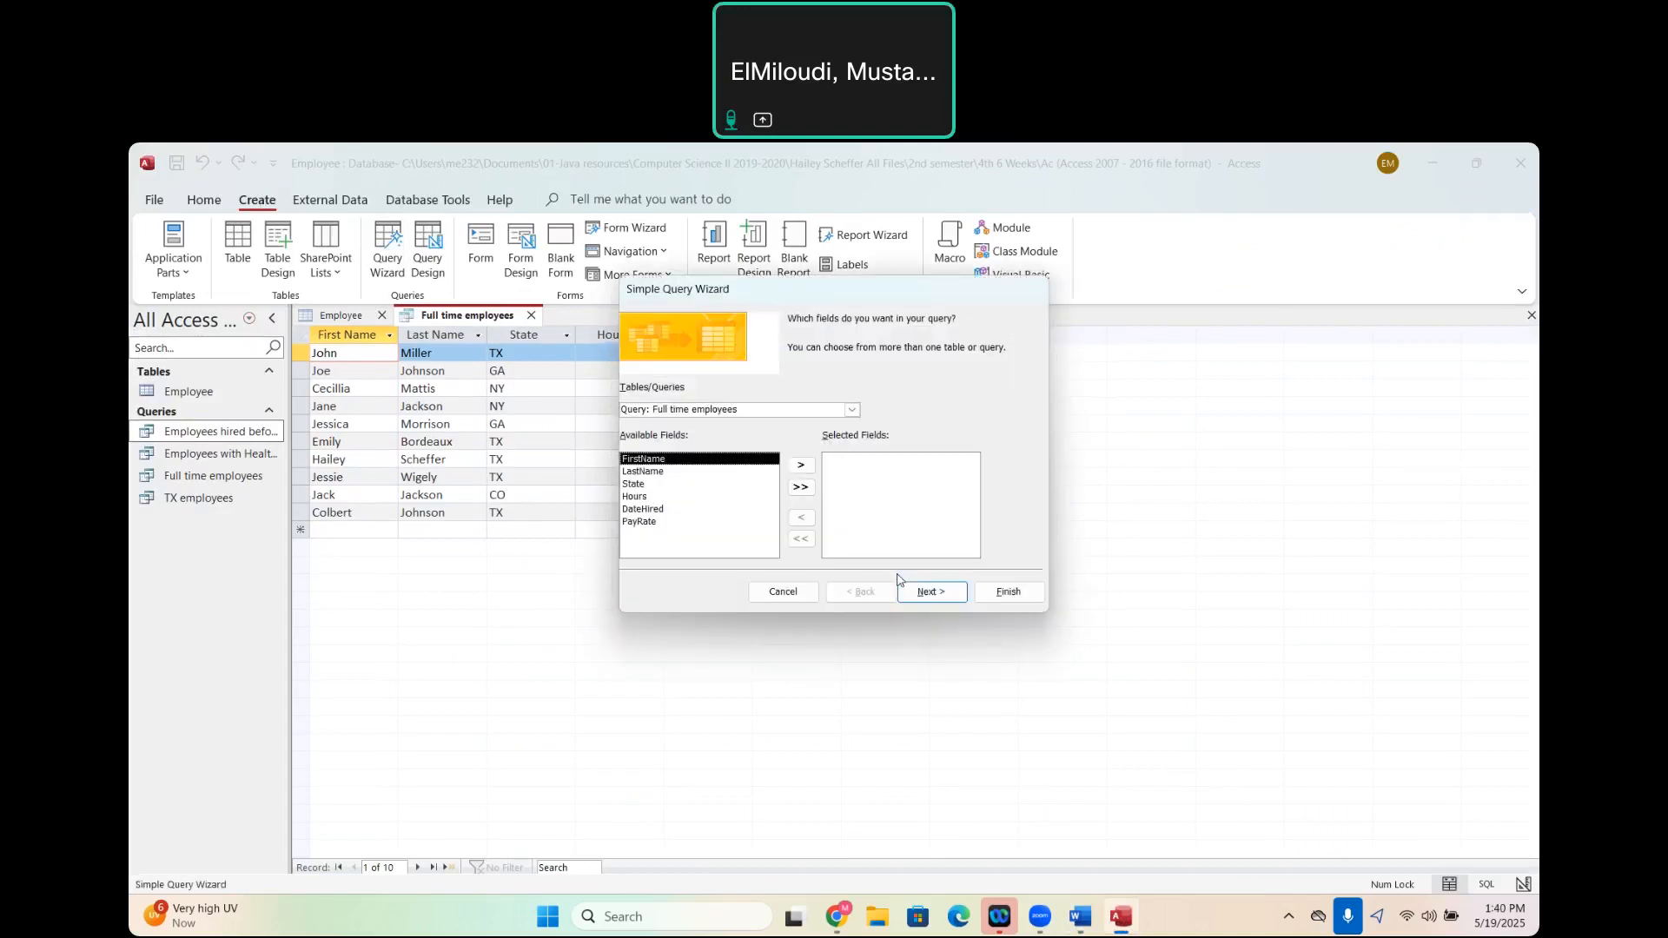
pyautogui.click(852, 409)
pyautogui.click(717, 425)
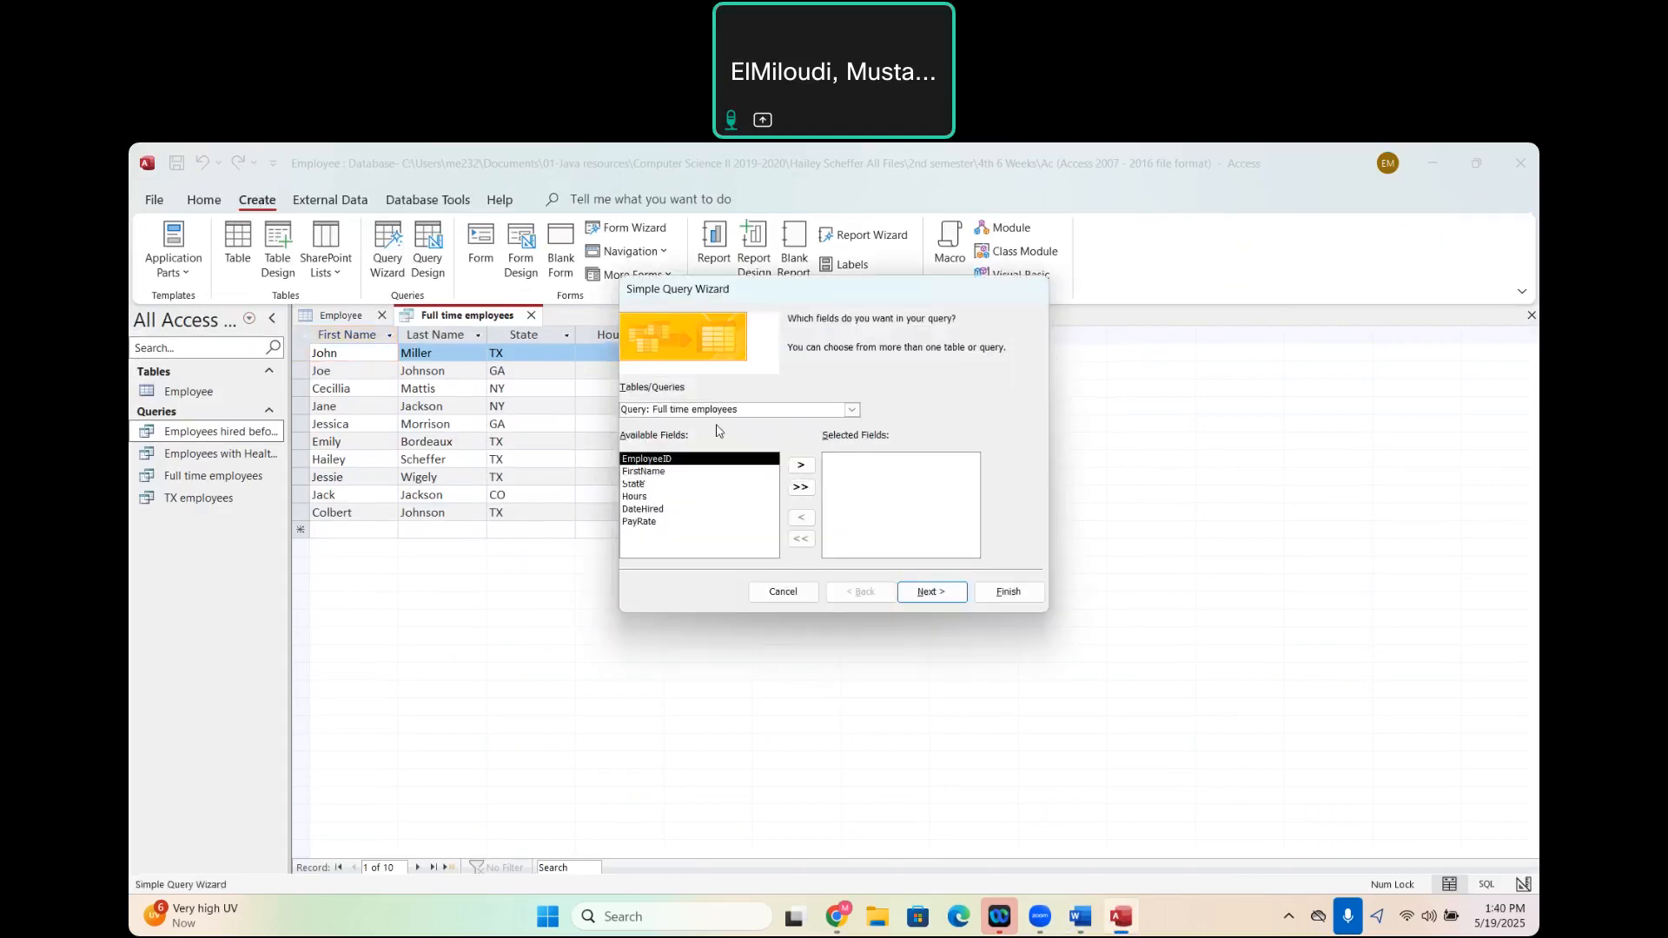
# - Add every Employee field except EmployeeID, keep the detail query type, and advance to the wizard's title settings
pyautogui.click(802, 489)
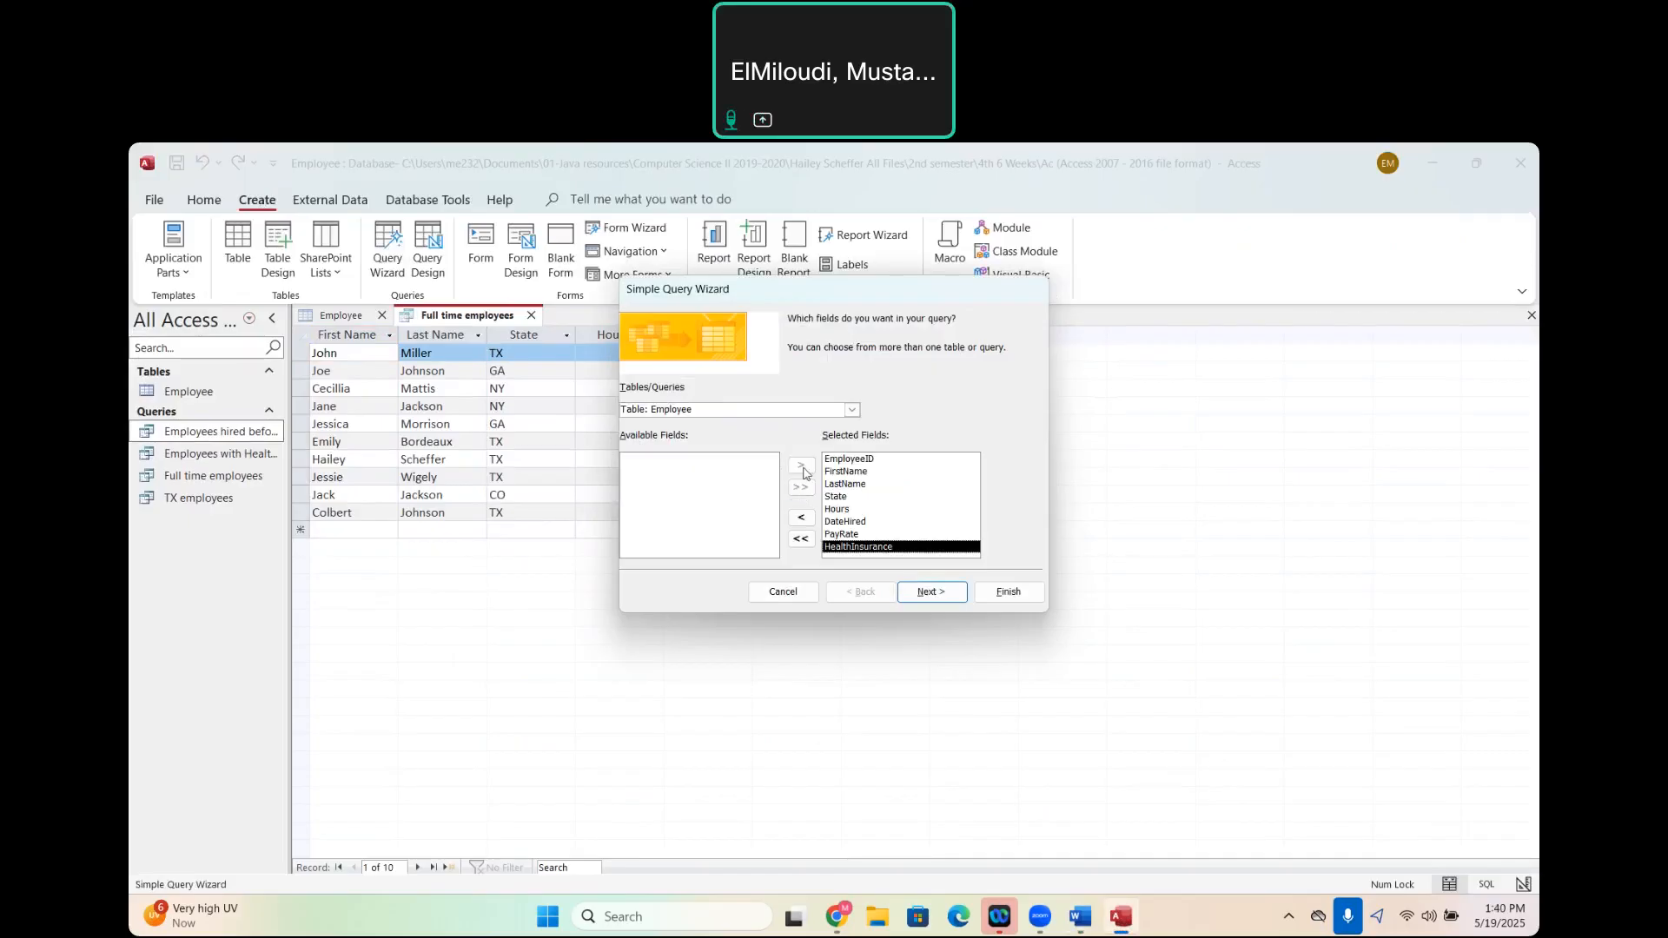
pyautogui.click(862, 459)
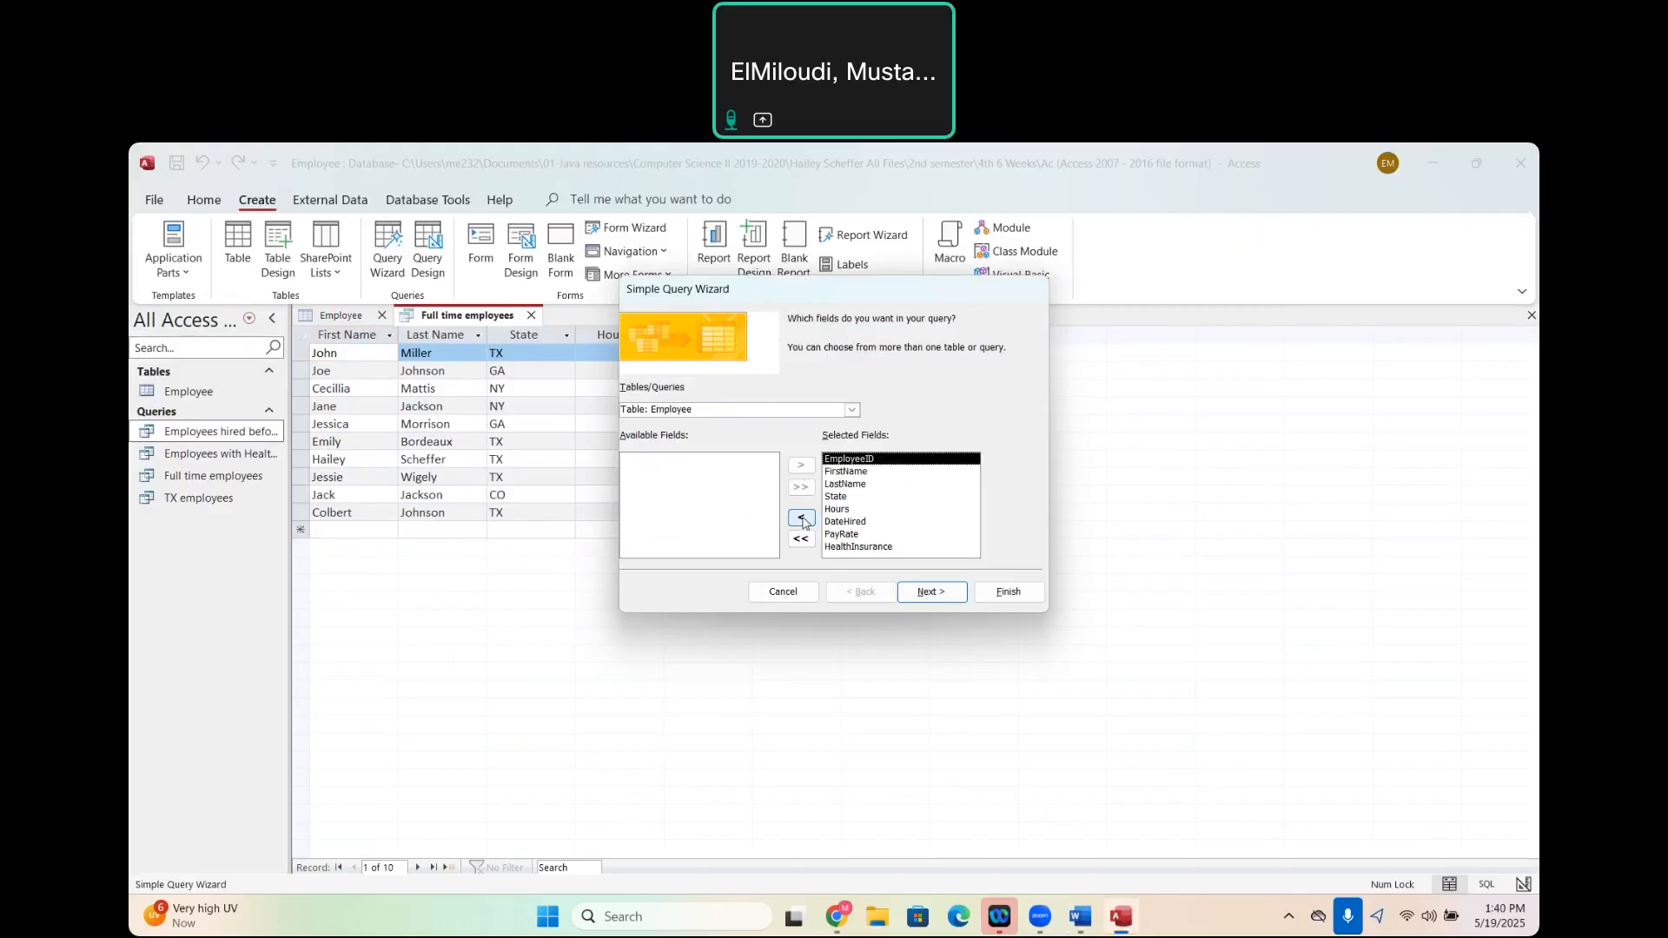
pyautogui.click(801, 518)
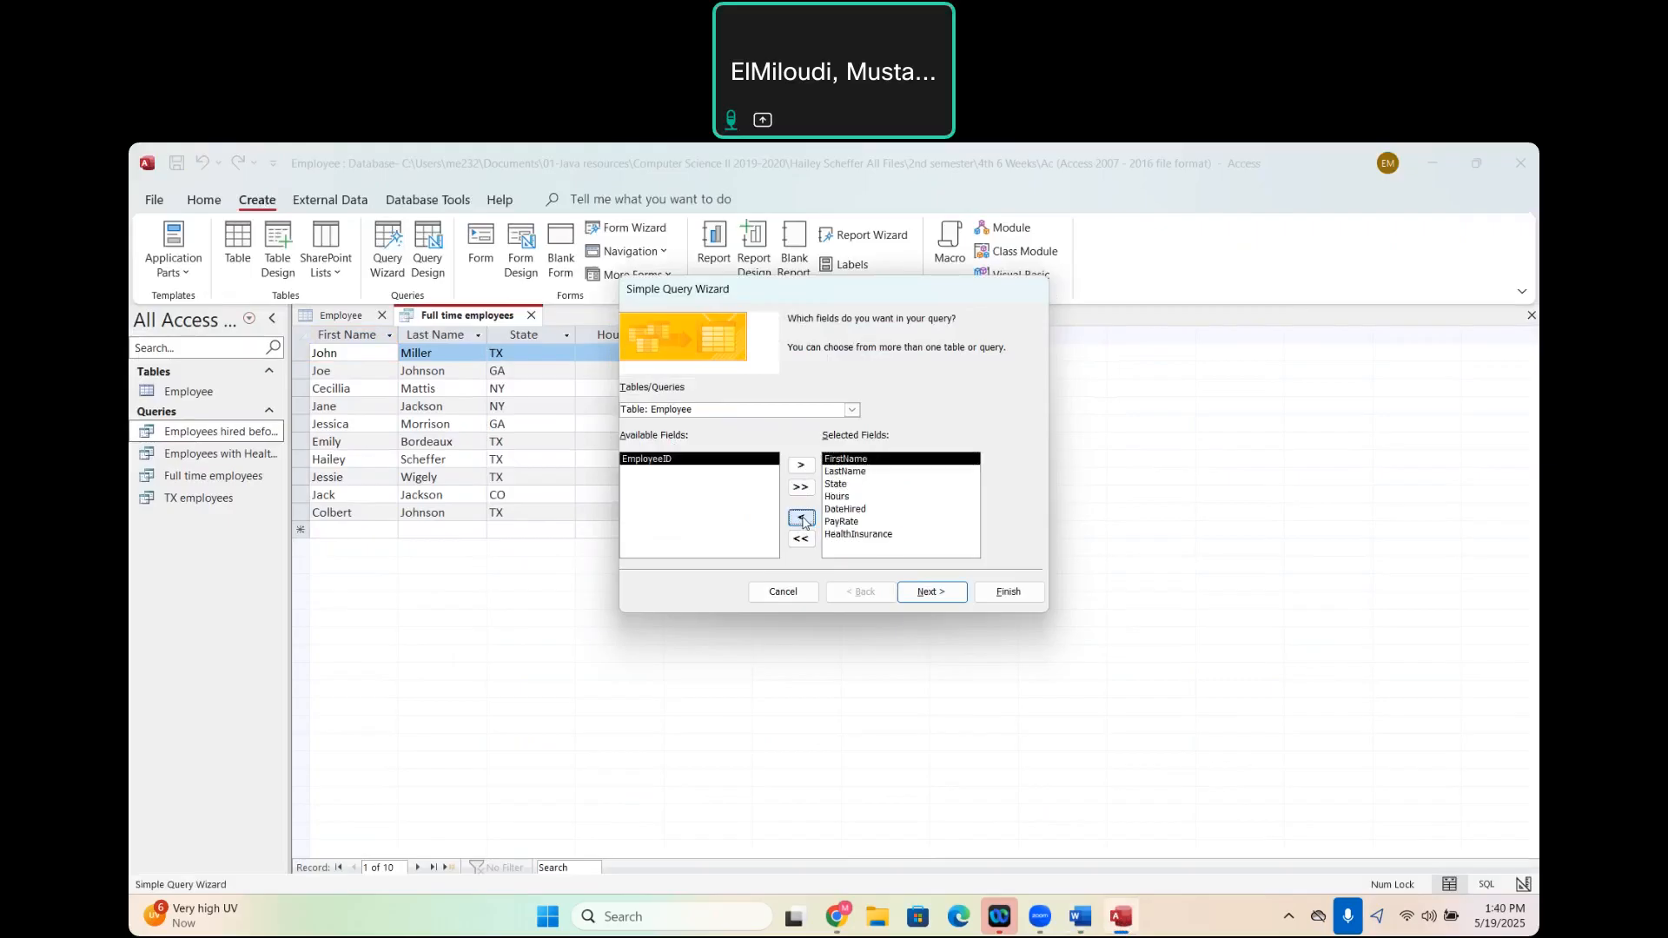
pyautogui.click(938, 598)
pyautogui.click(954, 599)
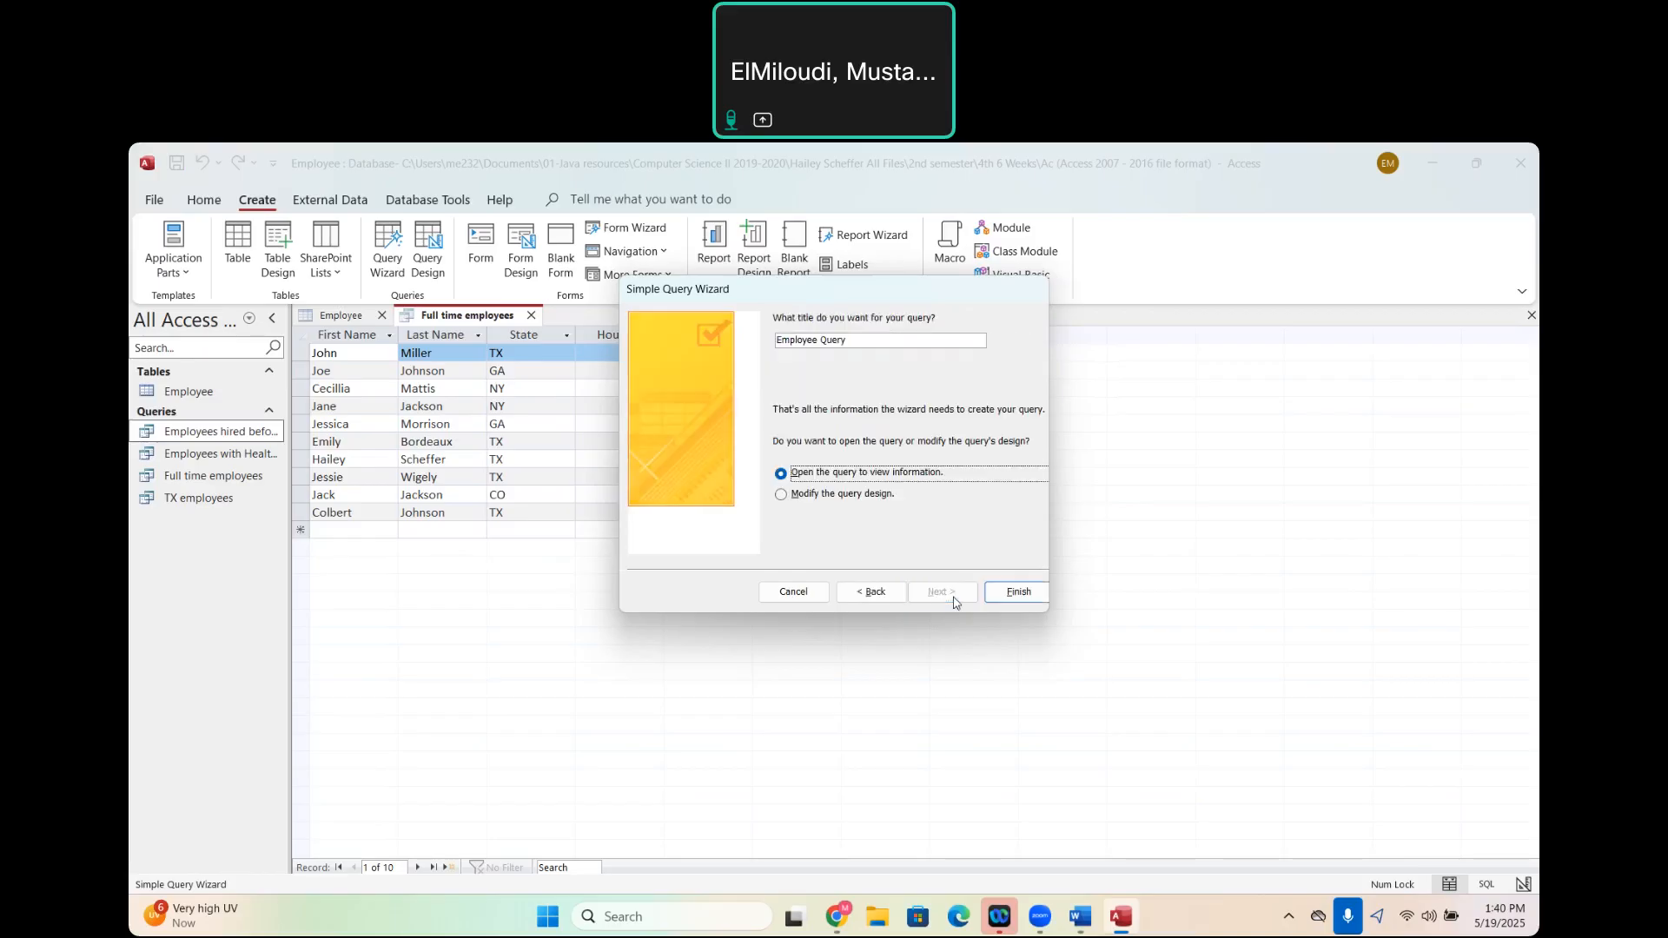
# - Finish the wizard into query design and set the Hours criteria to >40
pyautogui.click(785, 496)
pyautogui.click(1013, 598)
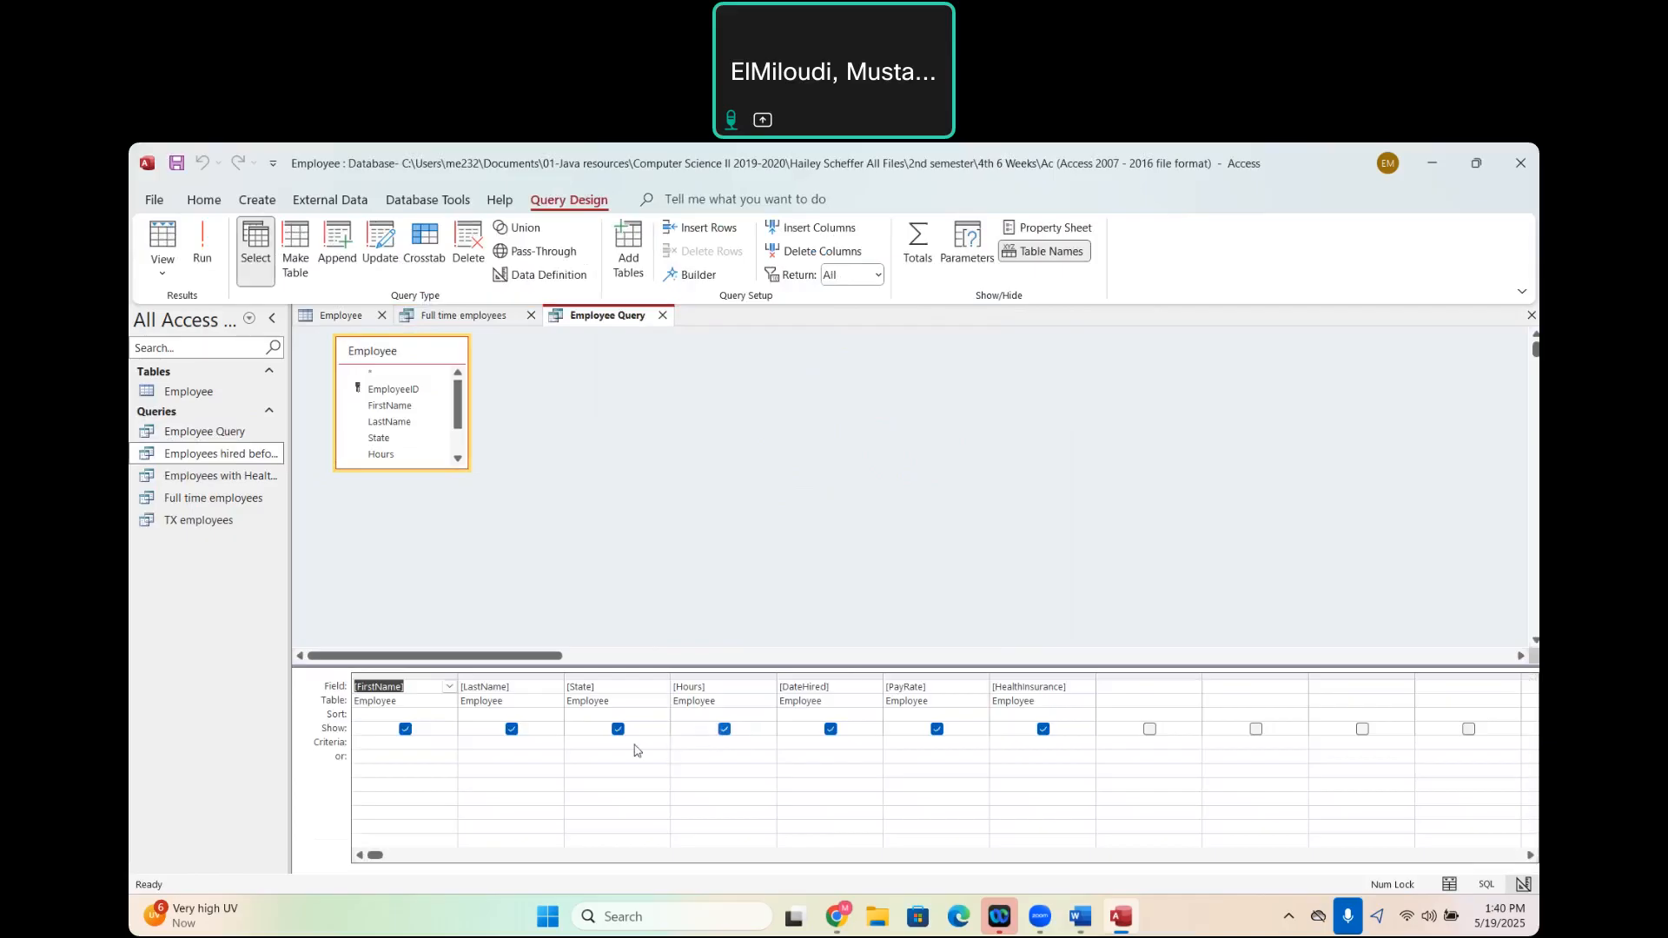
pyautogui.click(711, 744)
pyautogui.write('>40')
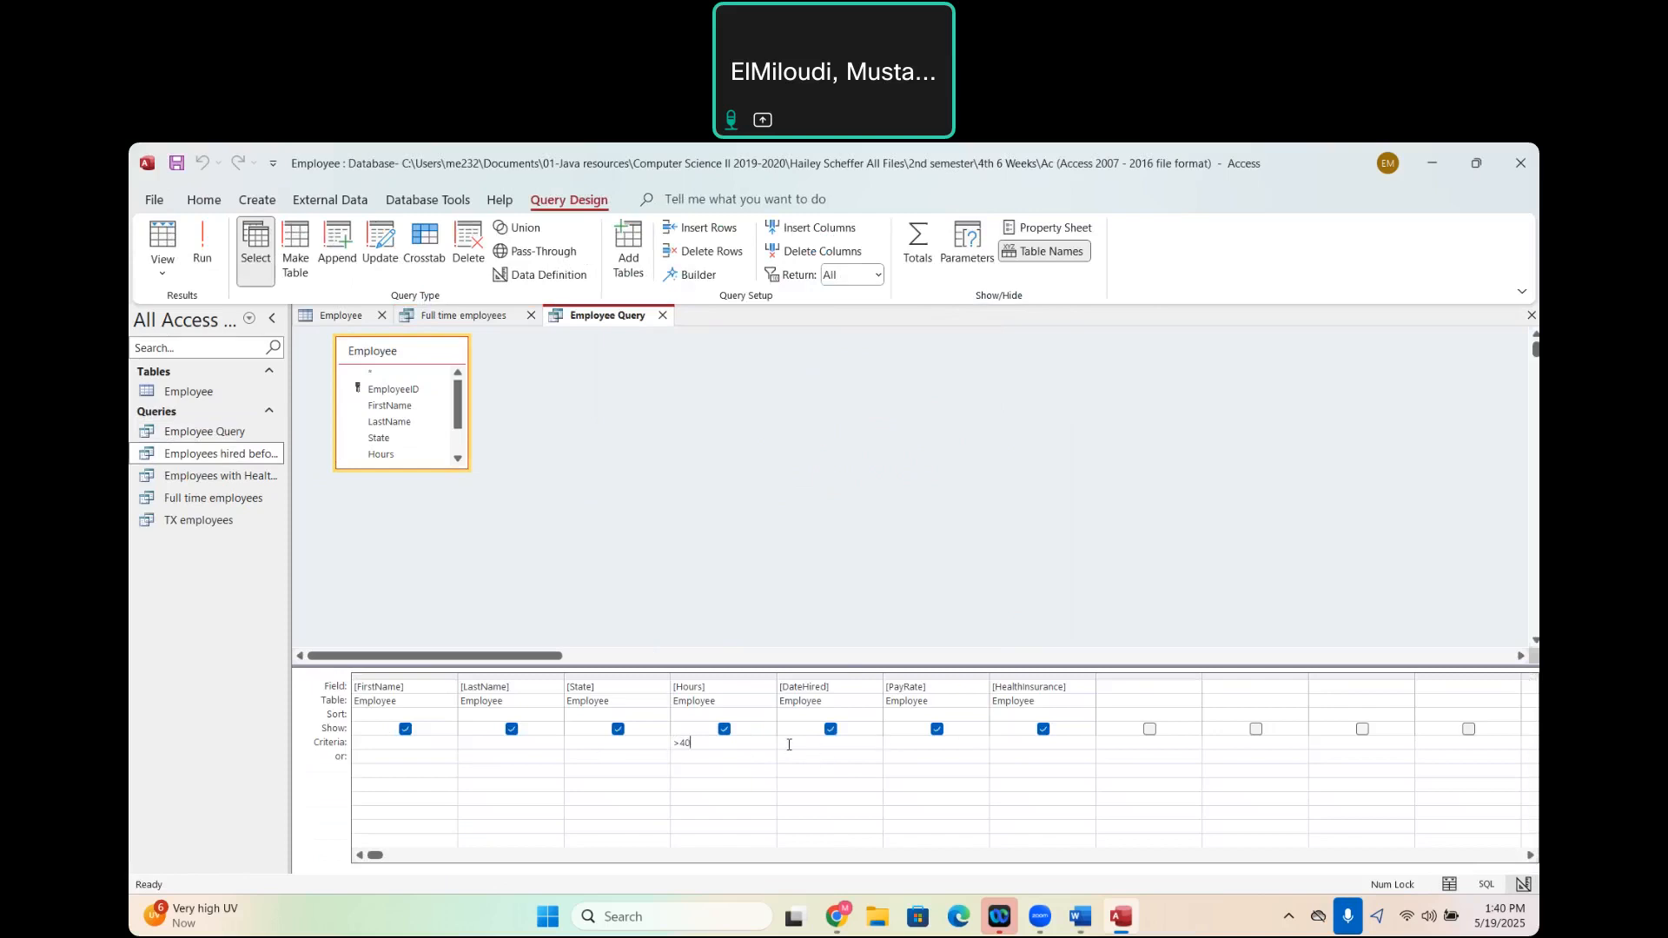
# - Set the HealthInsurance criteria to Yes and run the query
pyautogui.click(1021, 757)
pyautogui.write('ye')
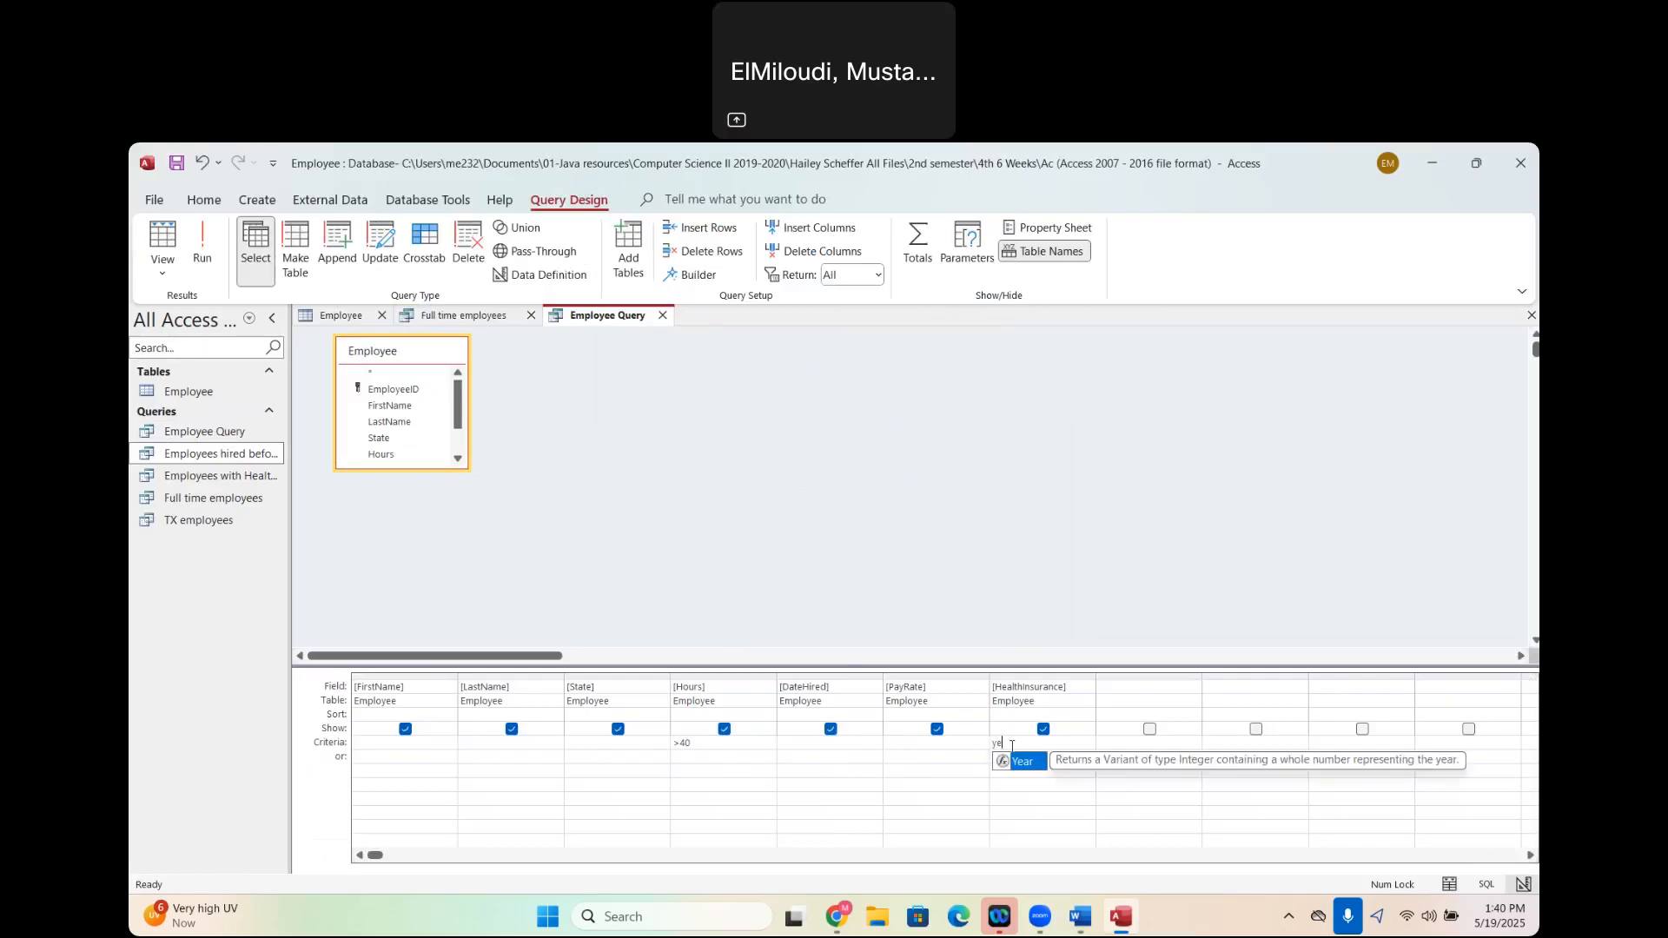
pyautogui.press('BackSpace')
pyautogui.press('BackSpace')
pyautogui.write('Yes')
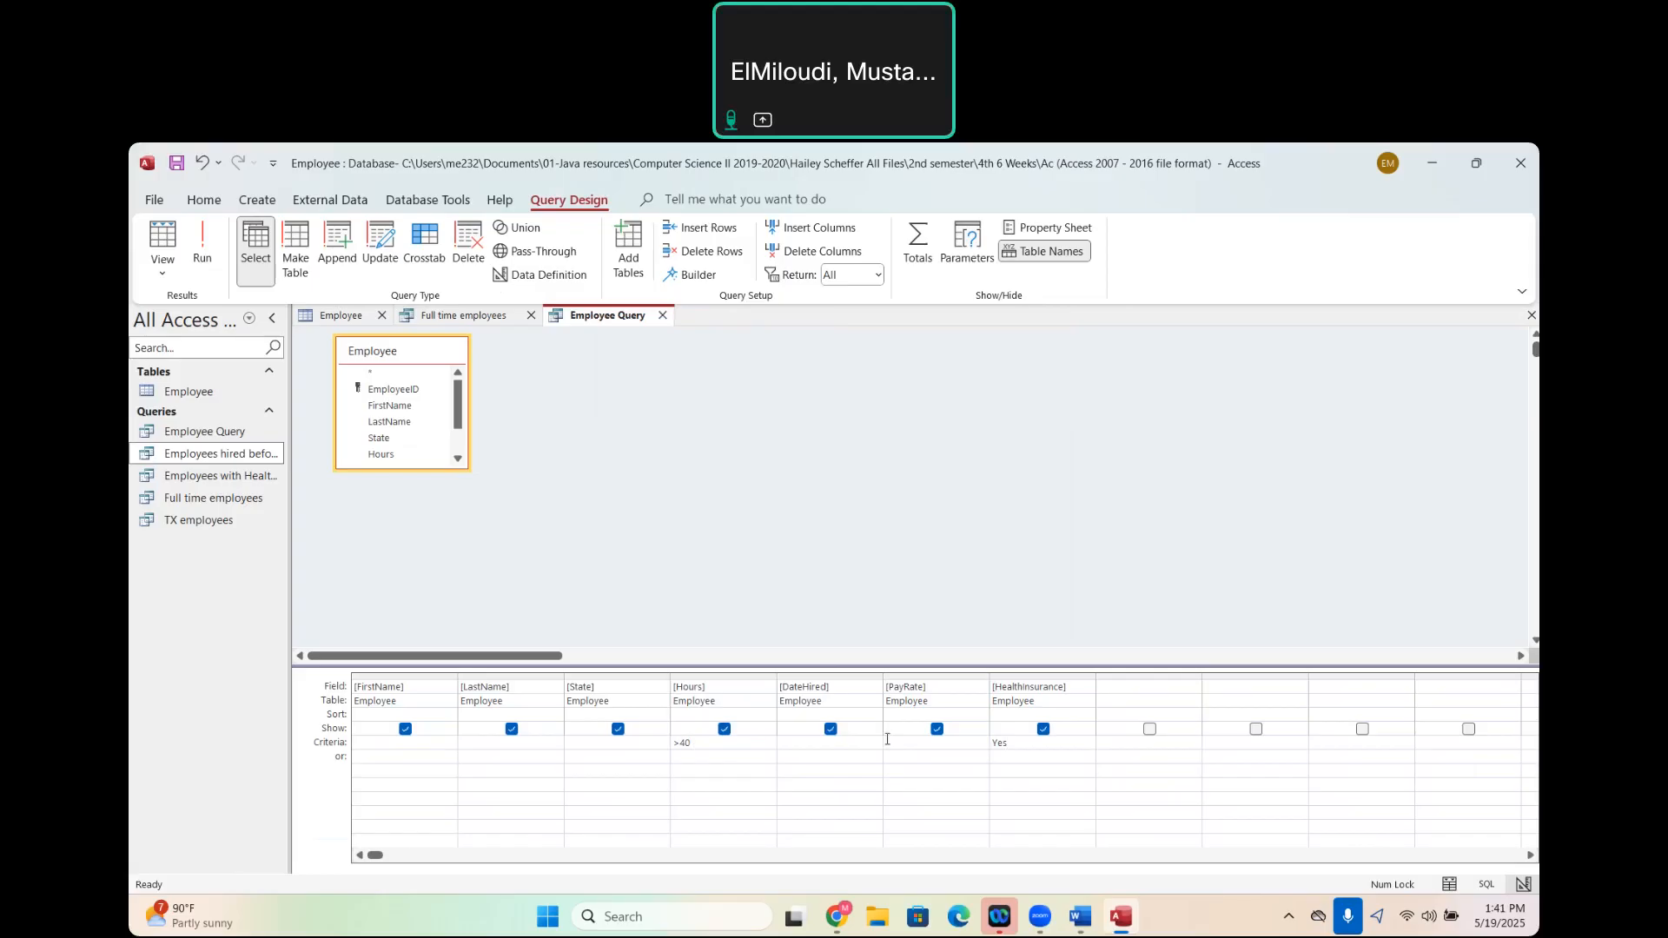
pyautogui.click(205, 252)
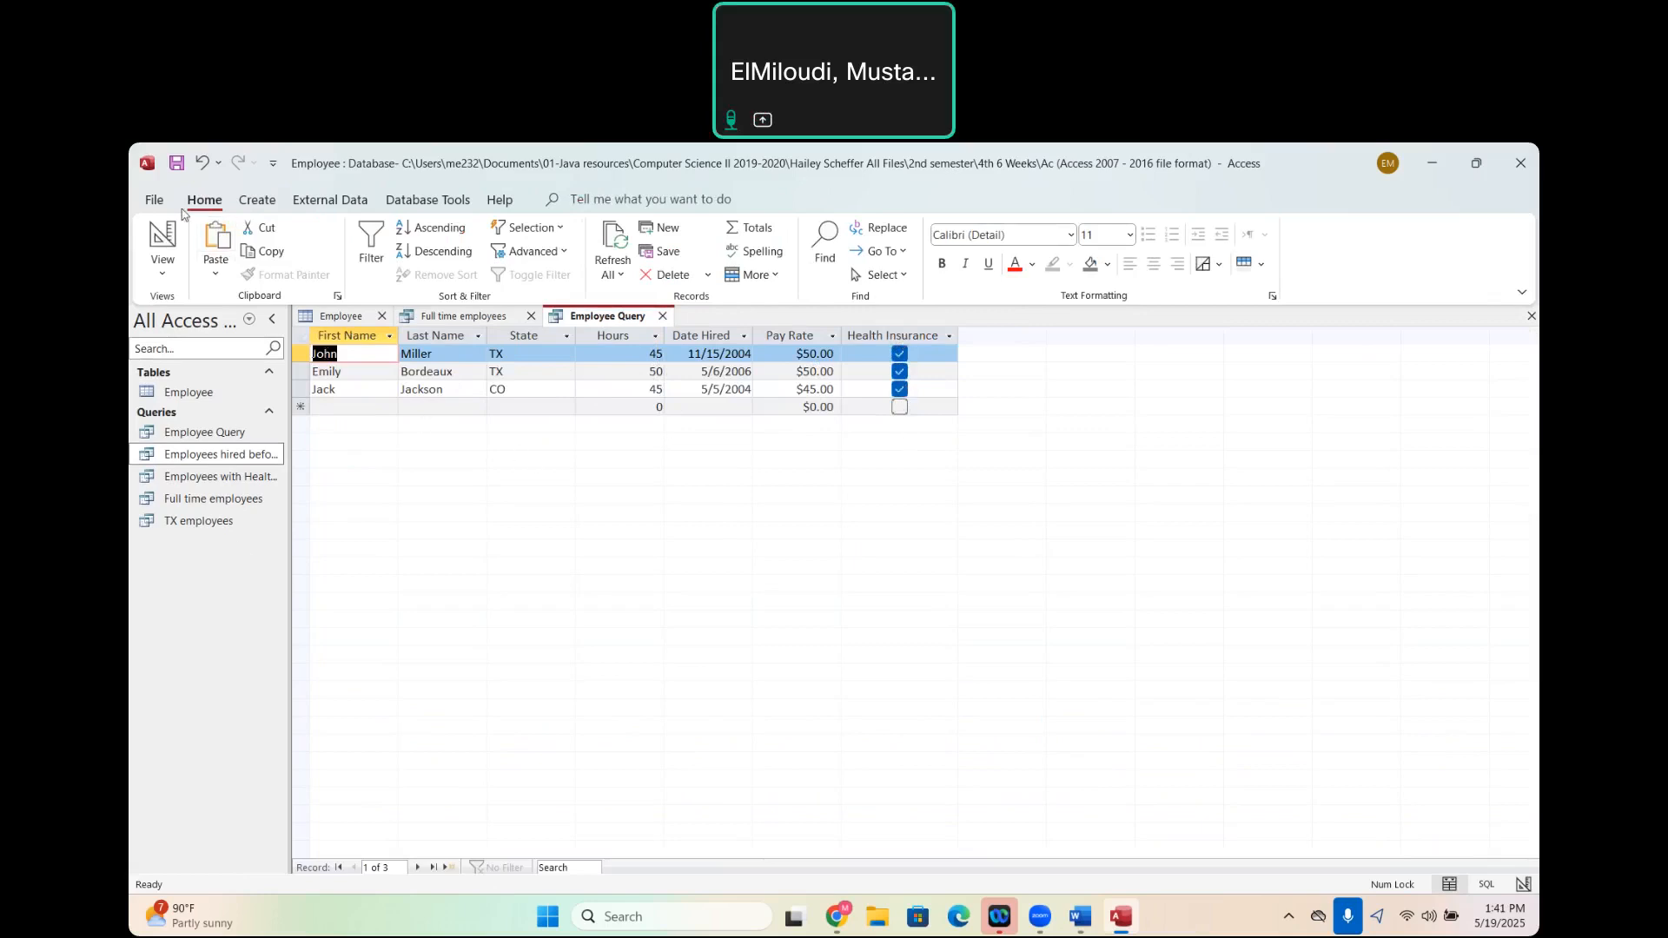
# - Save and close the query, and rename it as "Full time employees with health insurance"
pyautogui.click(177, 165)
pyautogui.click(663, 317)
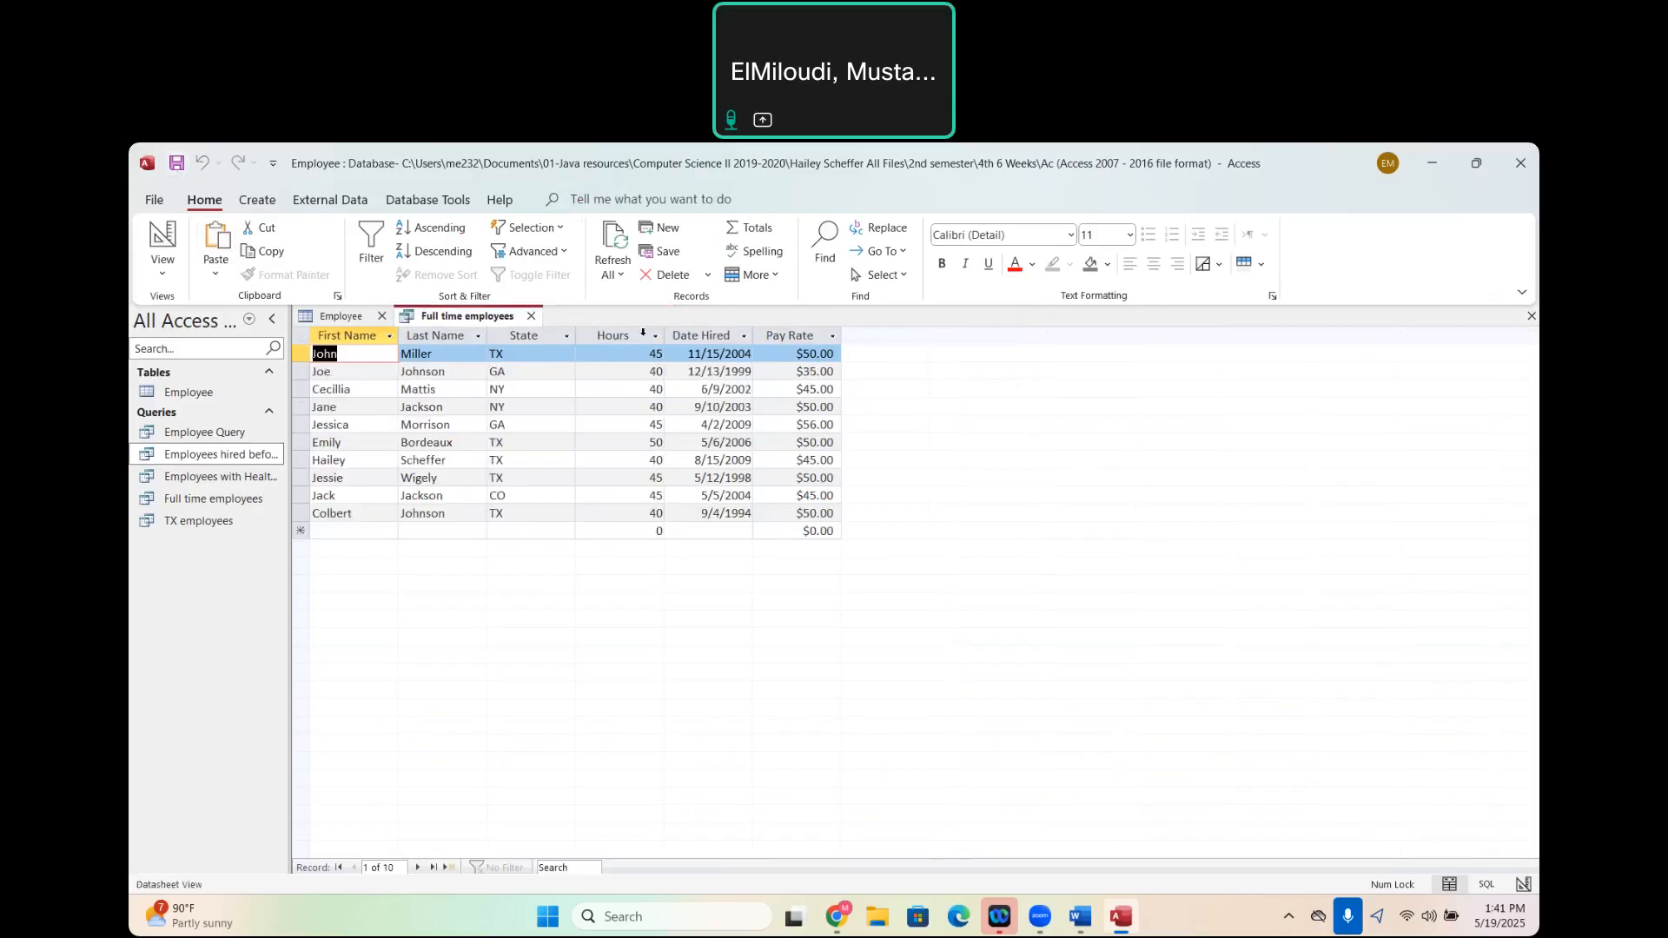
pyautogui.click(216, 438)
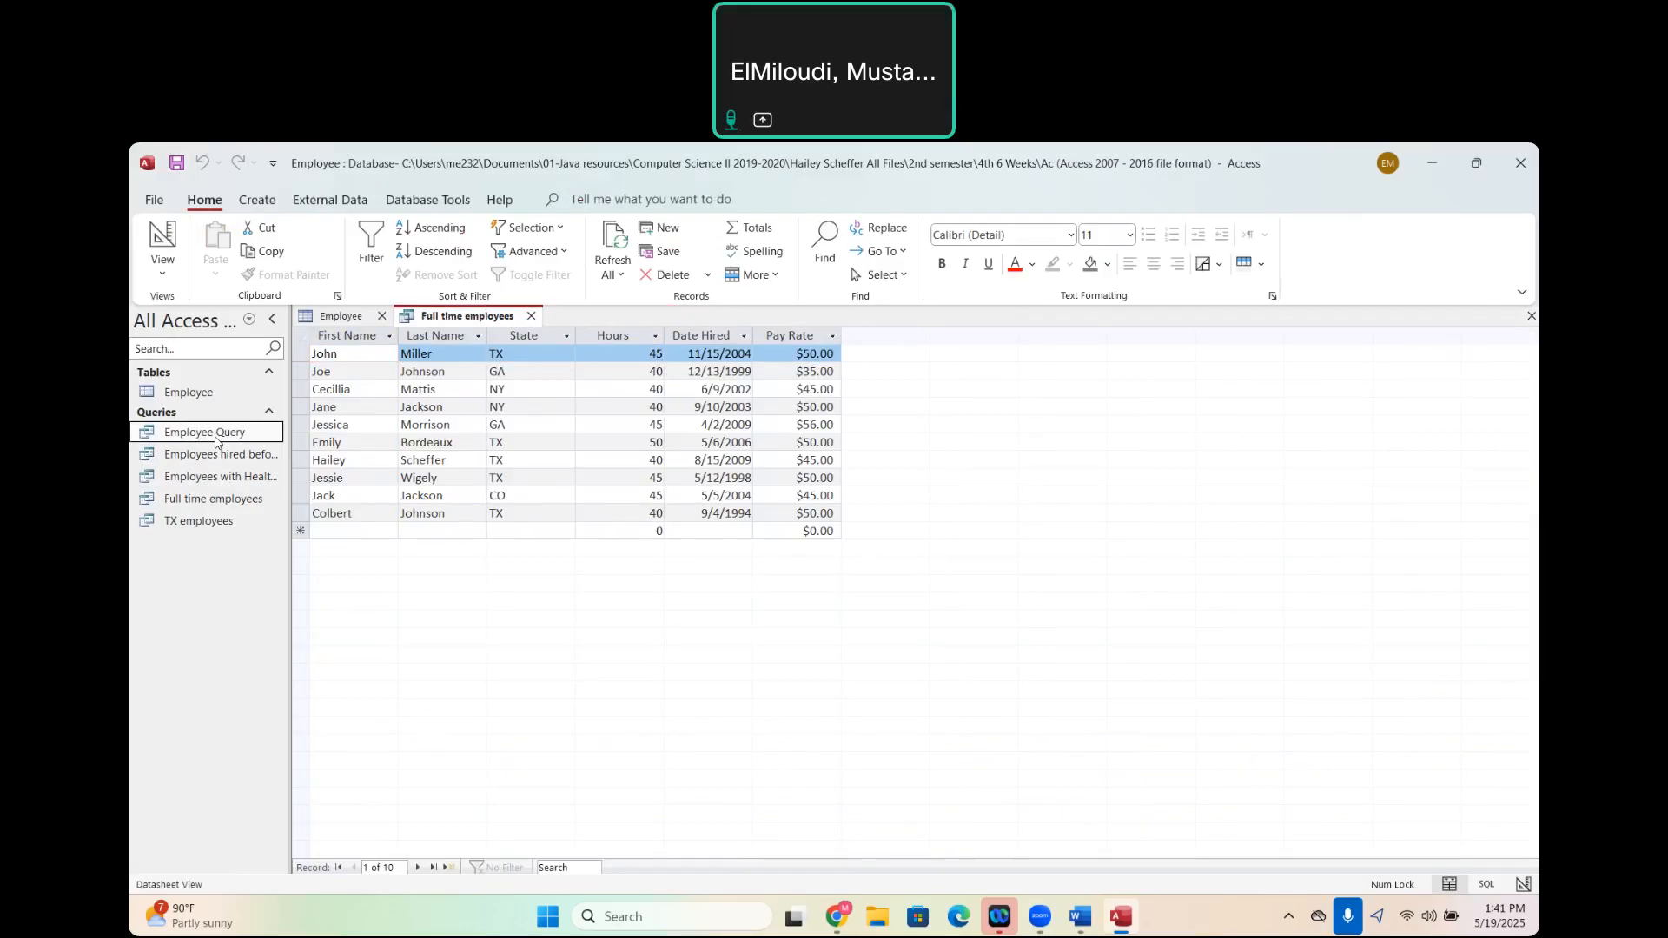
pyautogui.rightClick(217, 442)
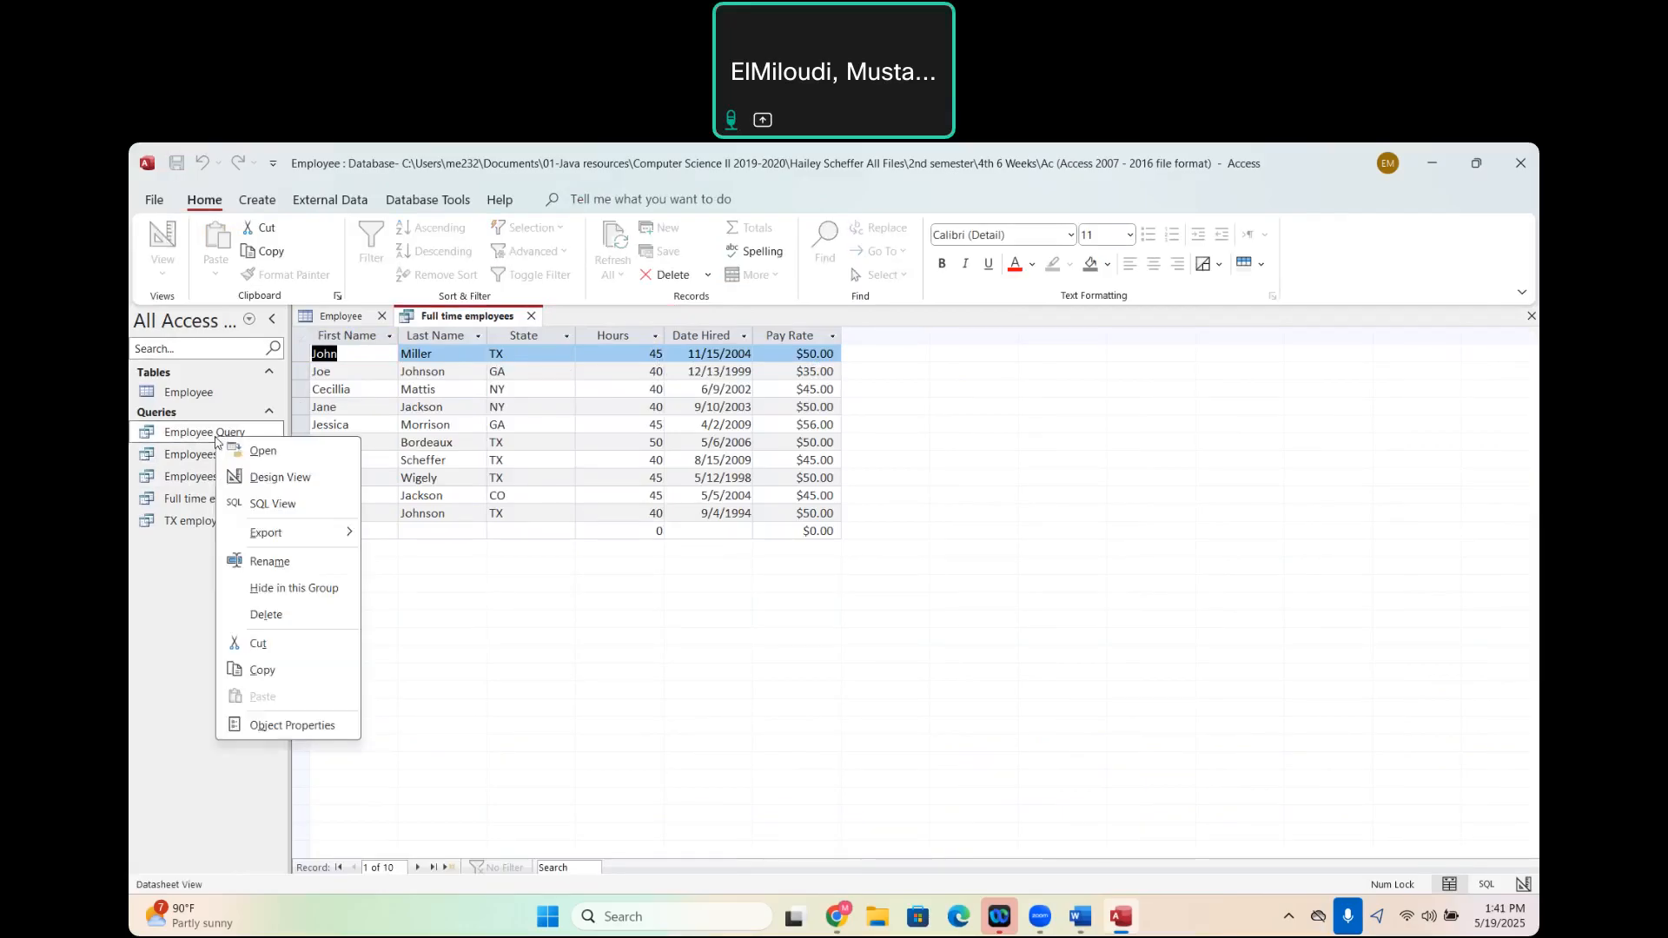
pyautogui.click(269, 562)
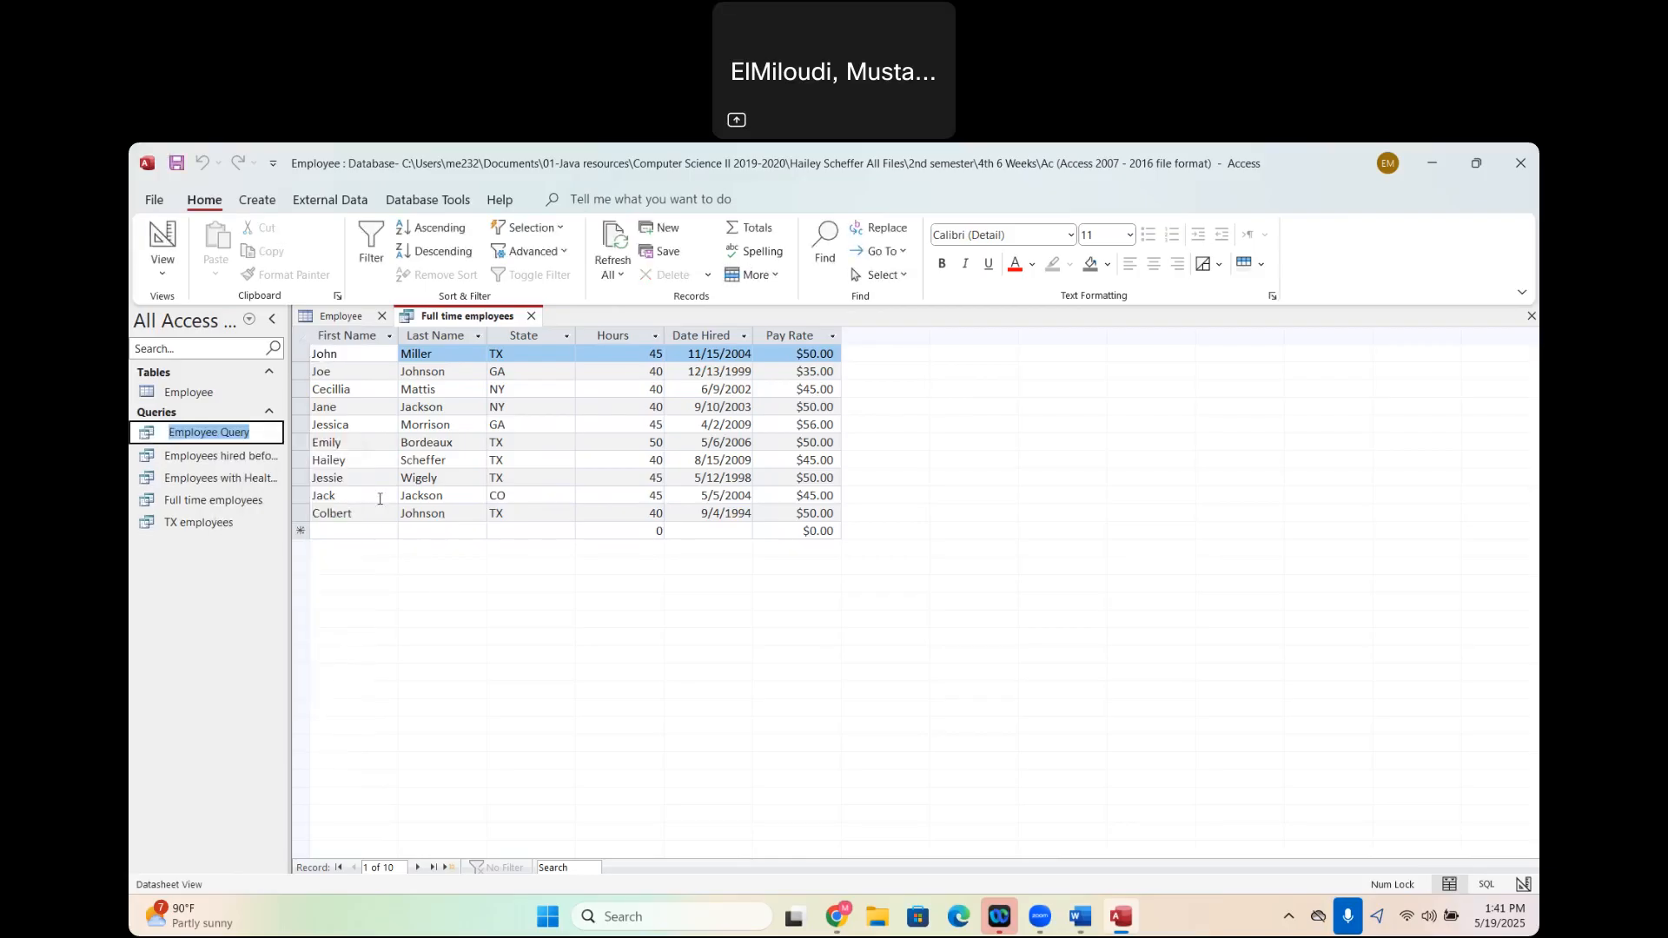
pyautogui.write('Em')
pyautogui.press('BackSpace')
pyautogui.press('BackSpace')
pyautogui.write('Full time ')
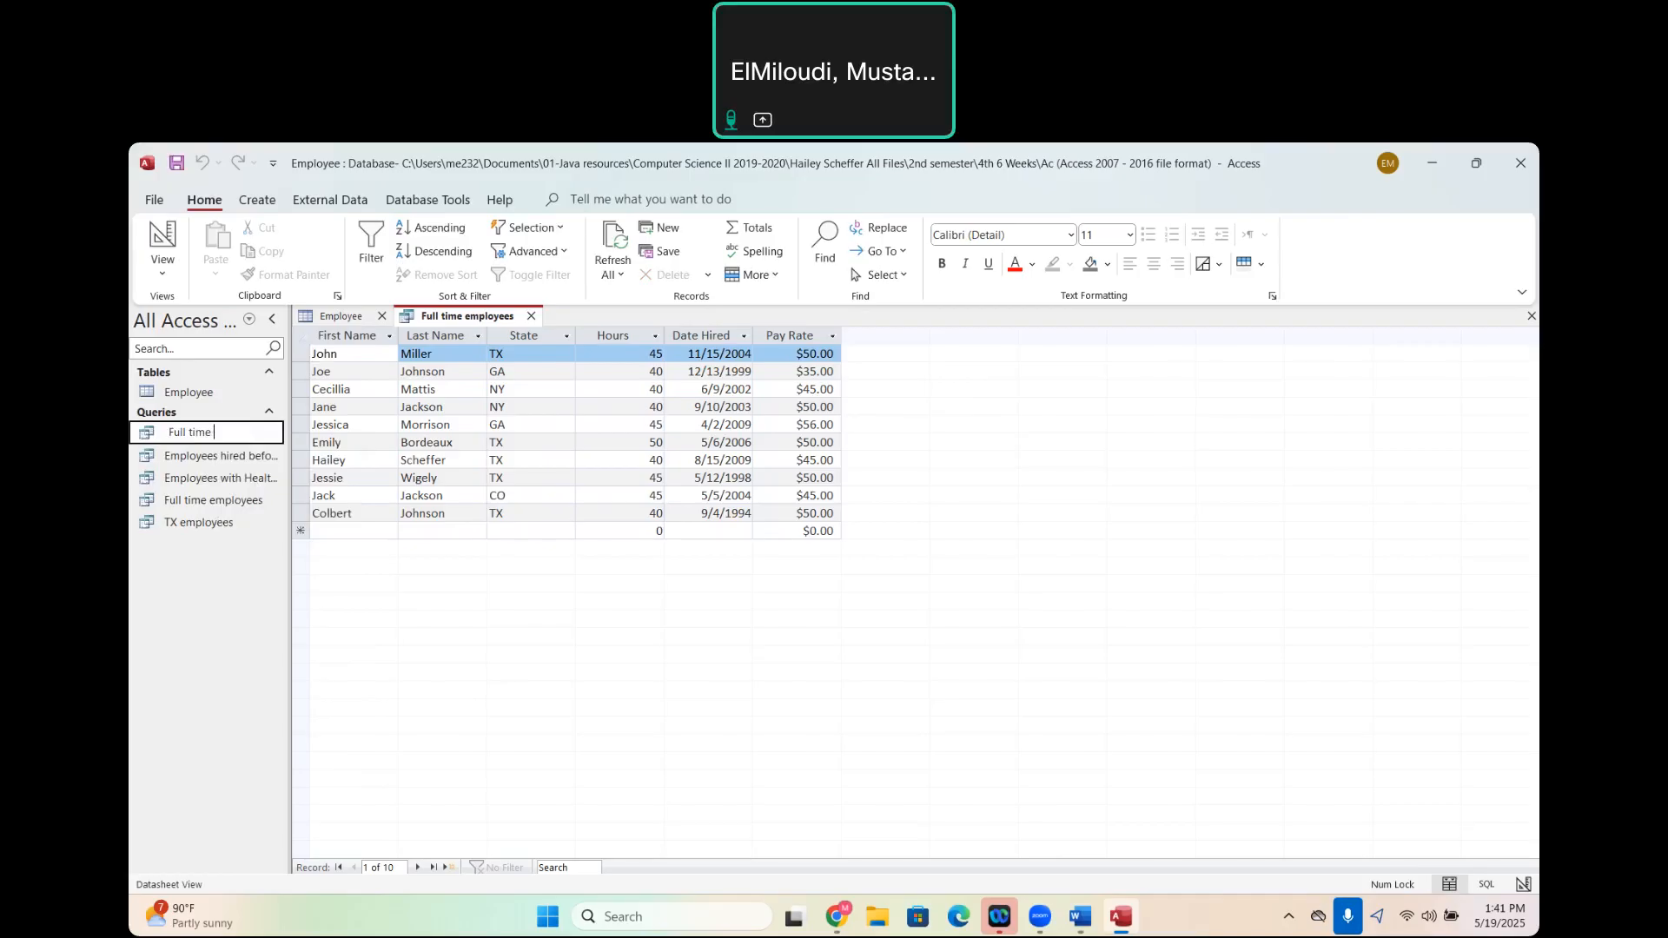
pyautogui.write('employees with health insurance')
pyautogui.press('Return')
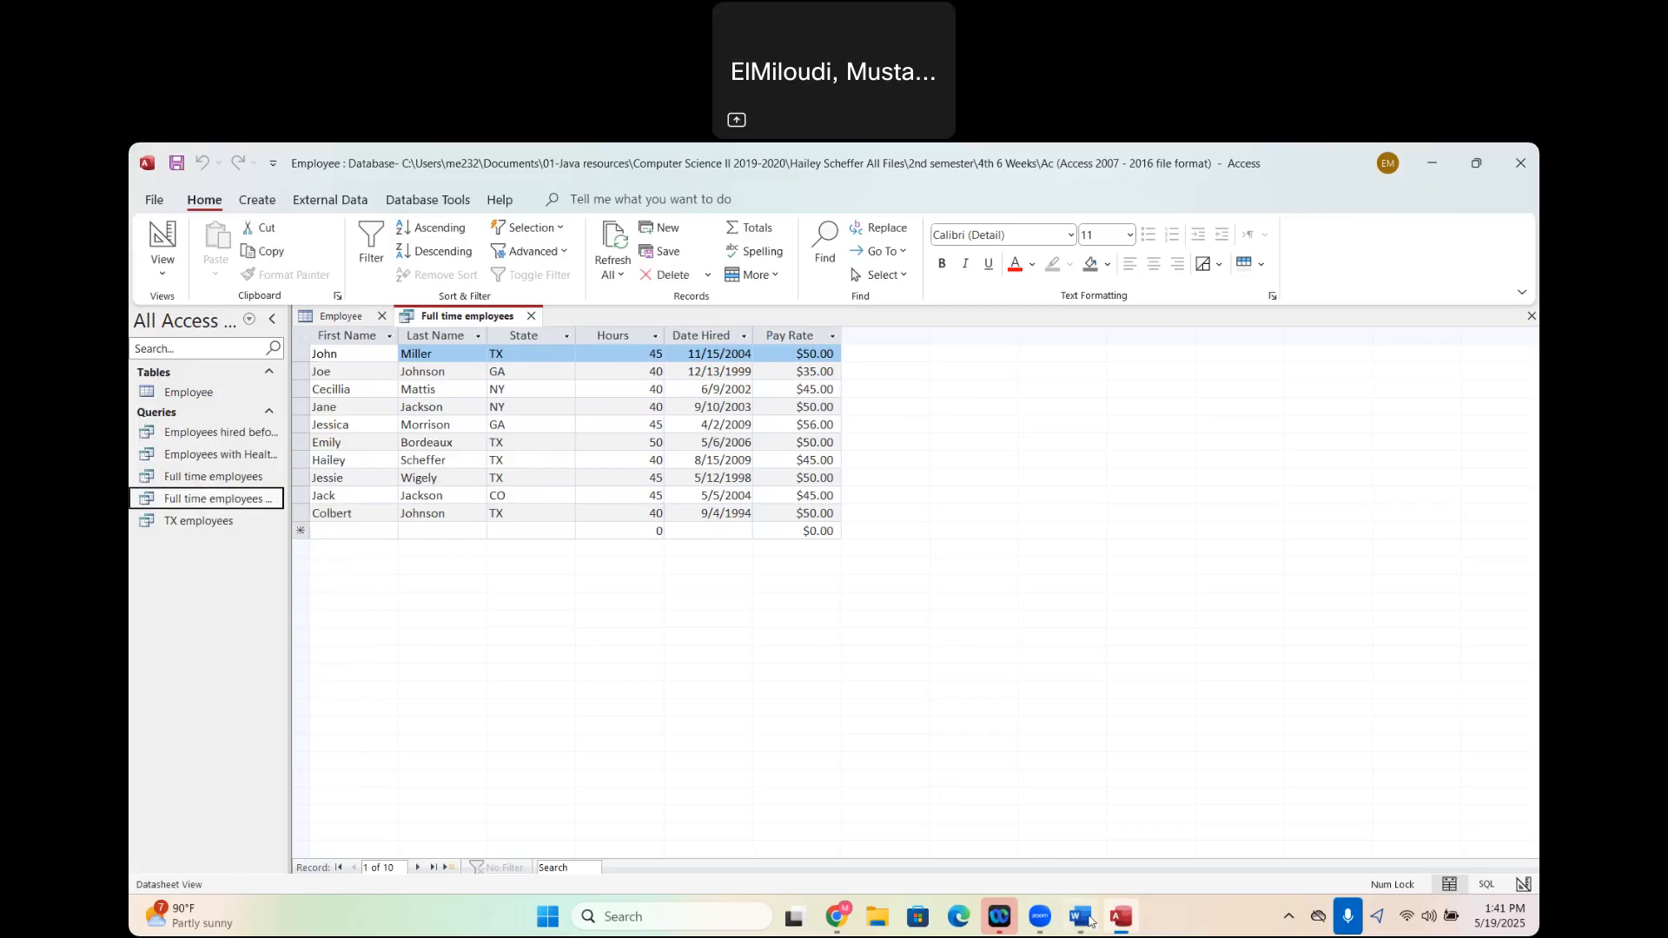
# - Check the Word assignment for the query after full time employees with health insurance, and return to Access
pyautogui.moveTo(1091, 923)
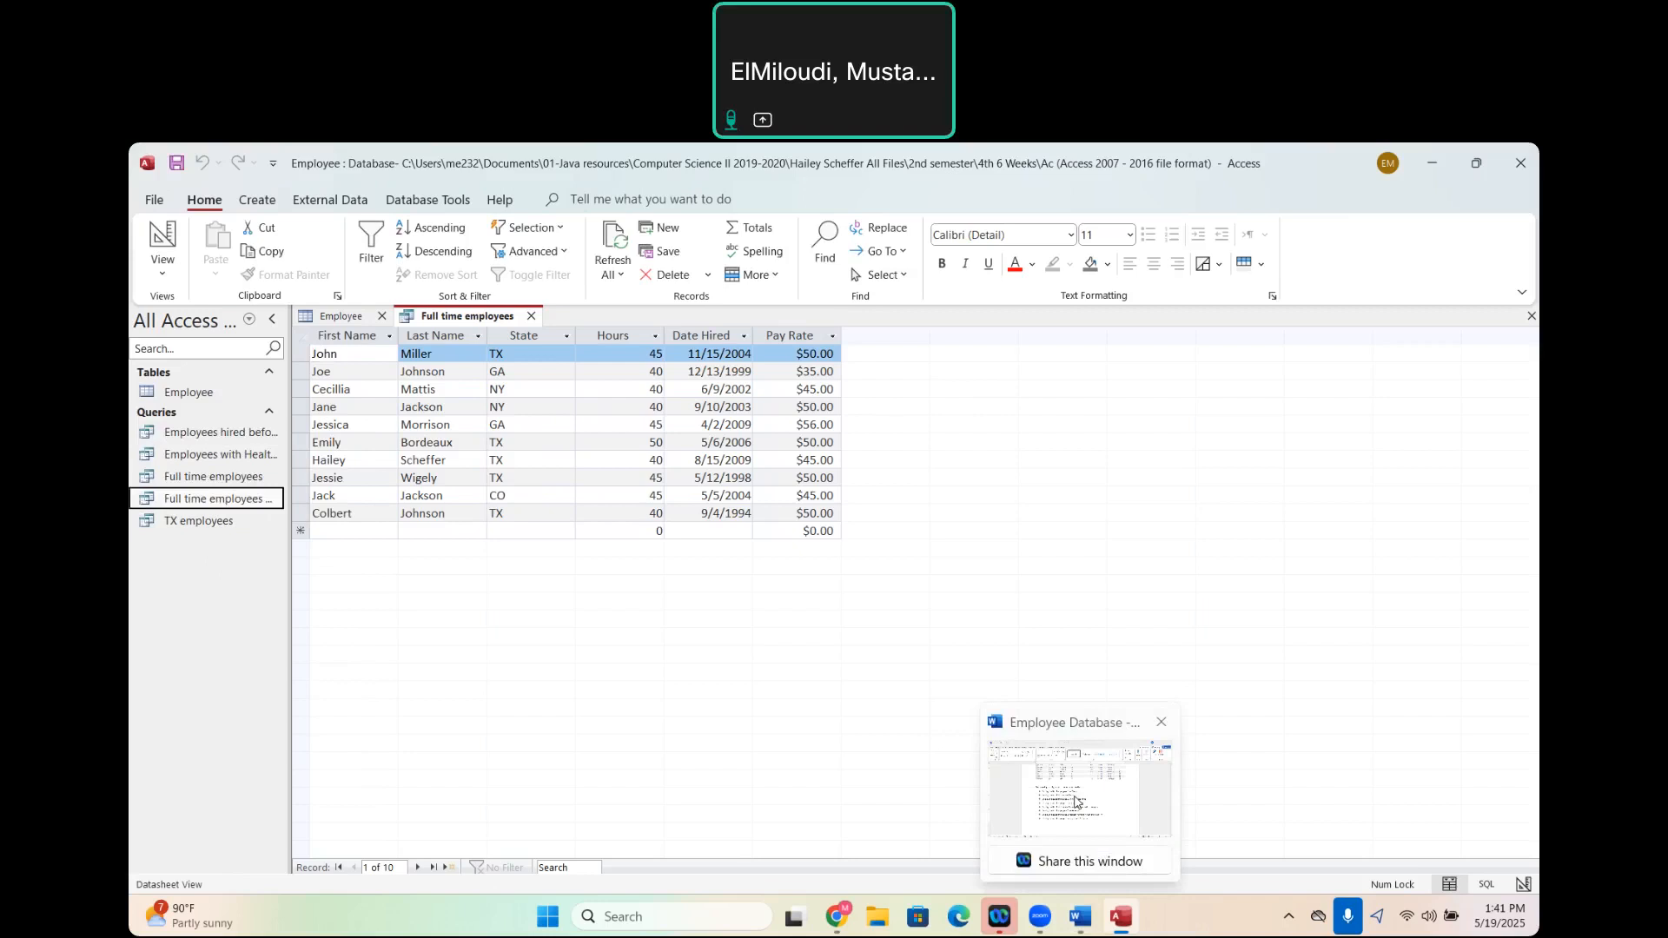
pyautogui.click(1075, 800)
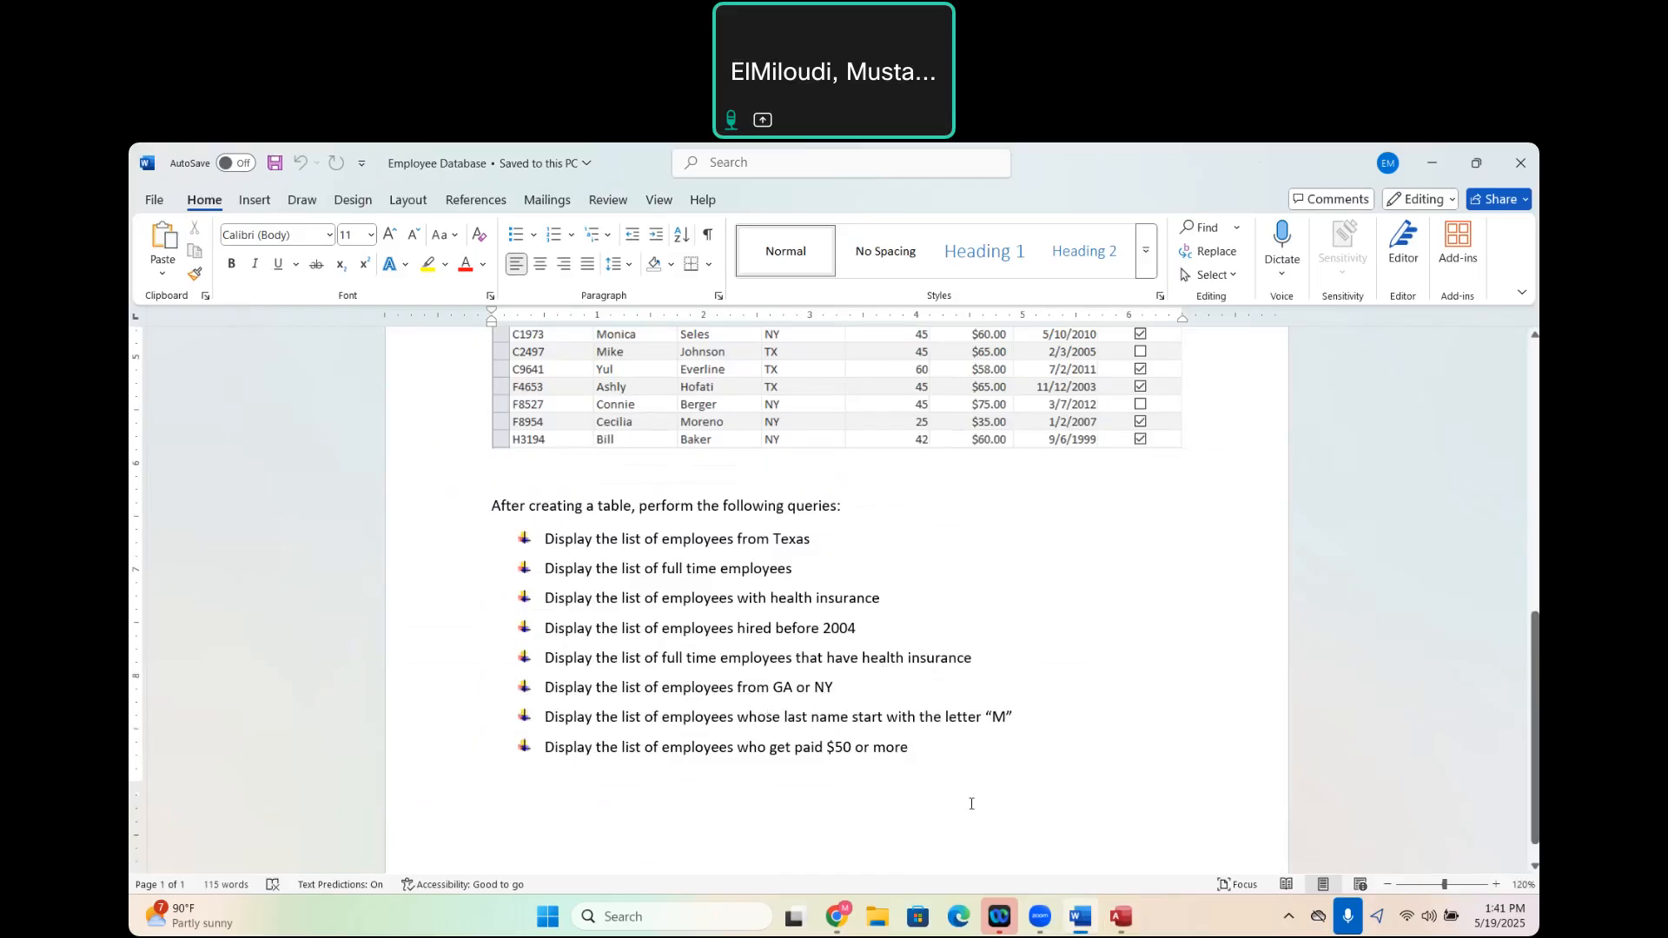
pyautogui.moveTo(1121, 917)
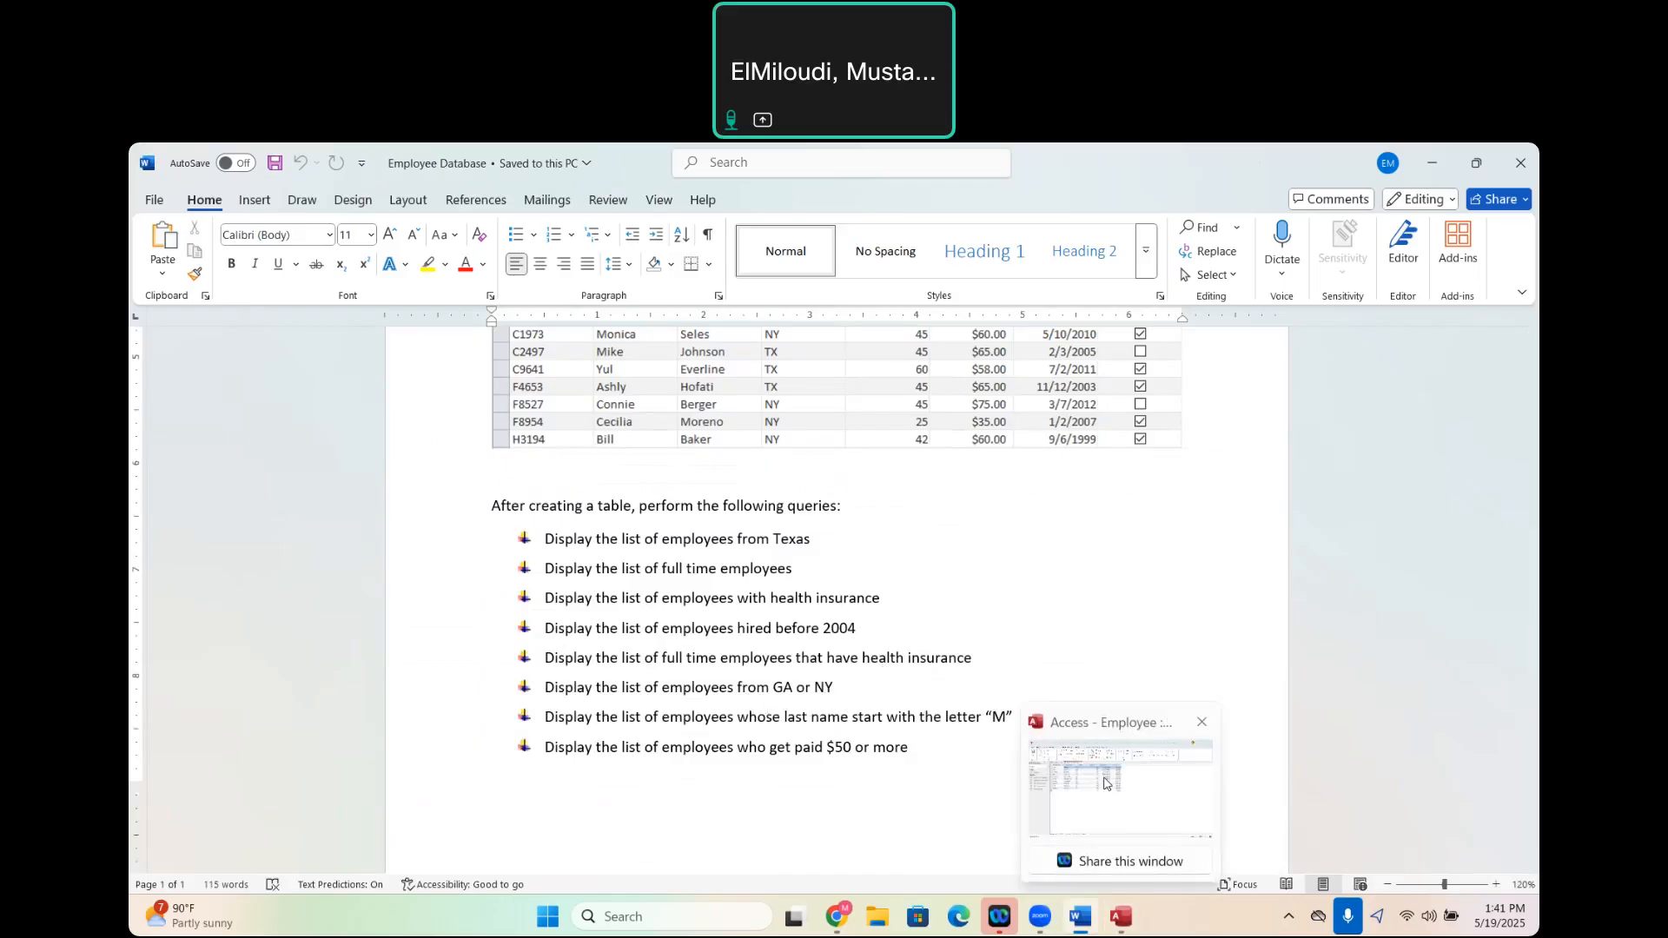
pyautogui.click(1105, 783)
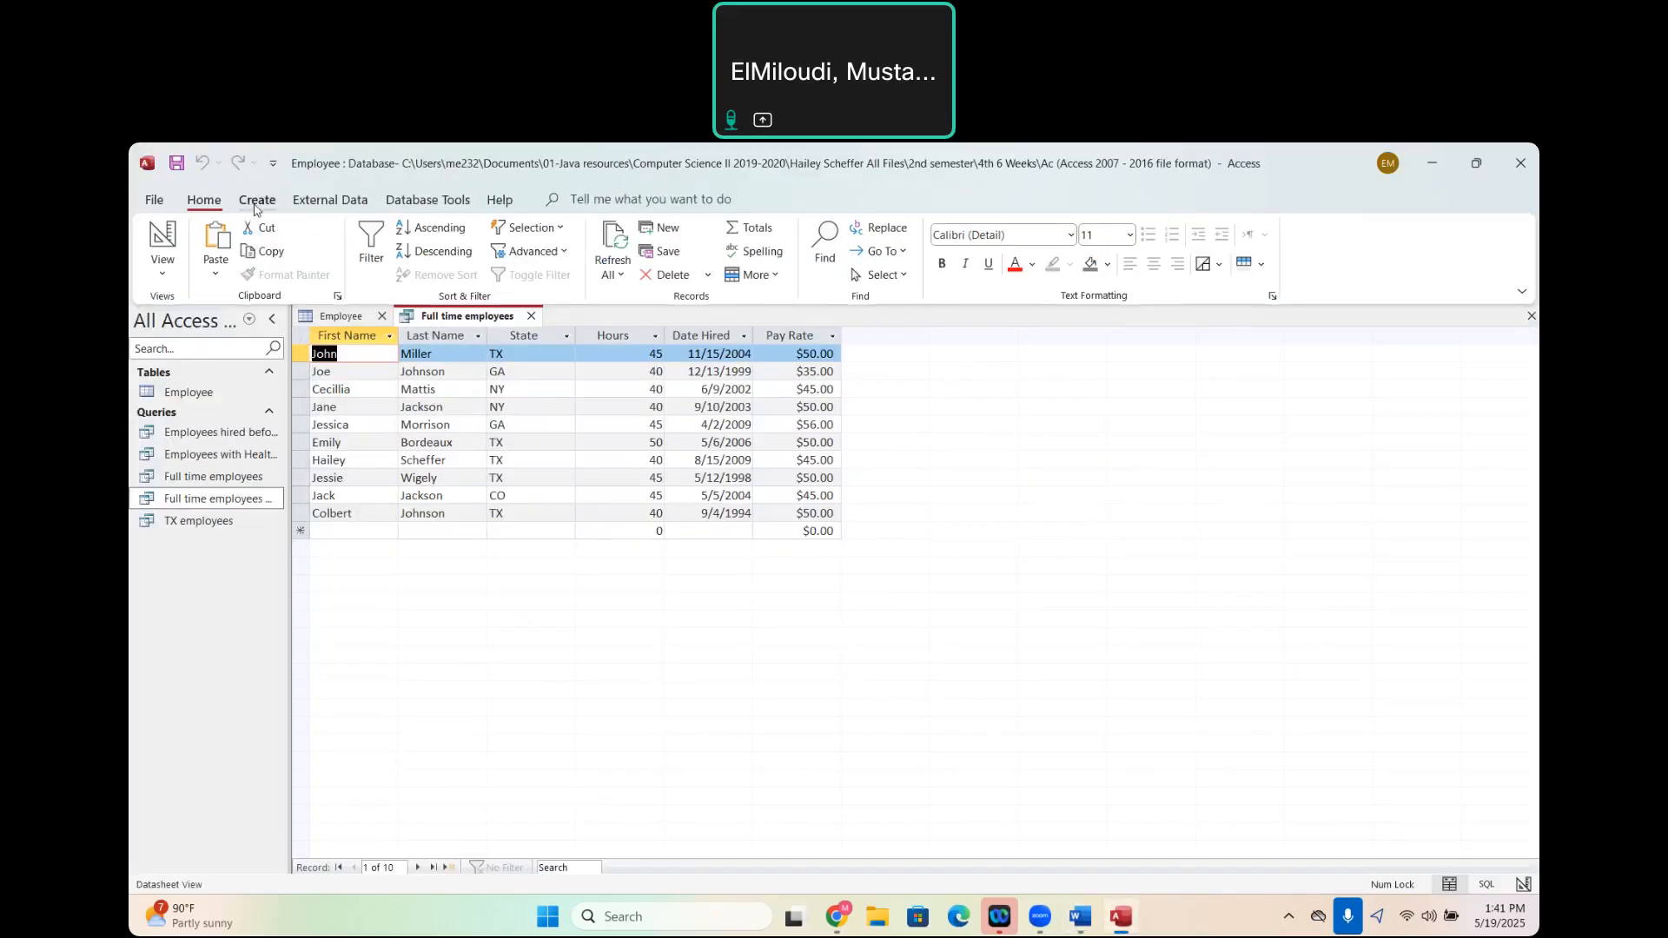
# - Start a simple query on the Employee table with every field except EmployeeID
pyautogui.click(257, 199)
pyautogui.click(388, 262)
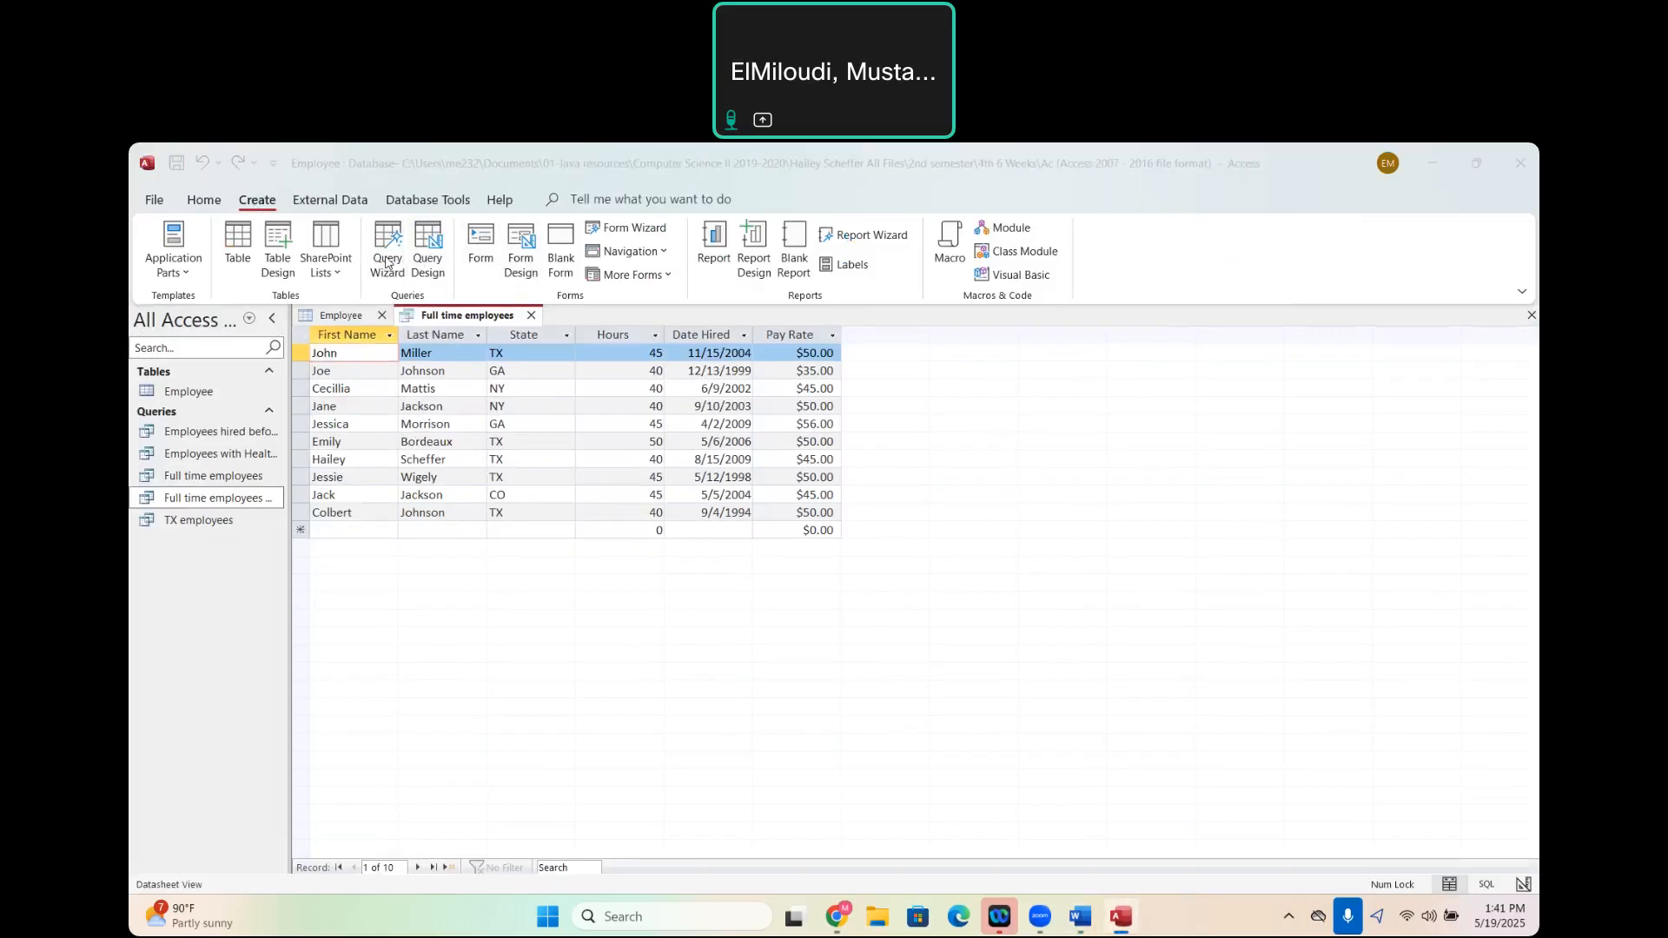
pyautogui.click(886, 580)
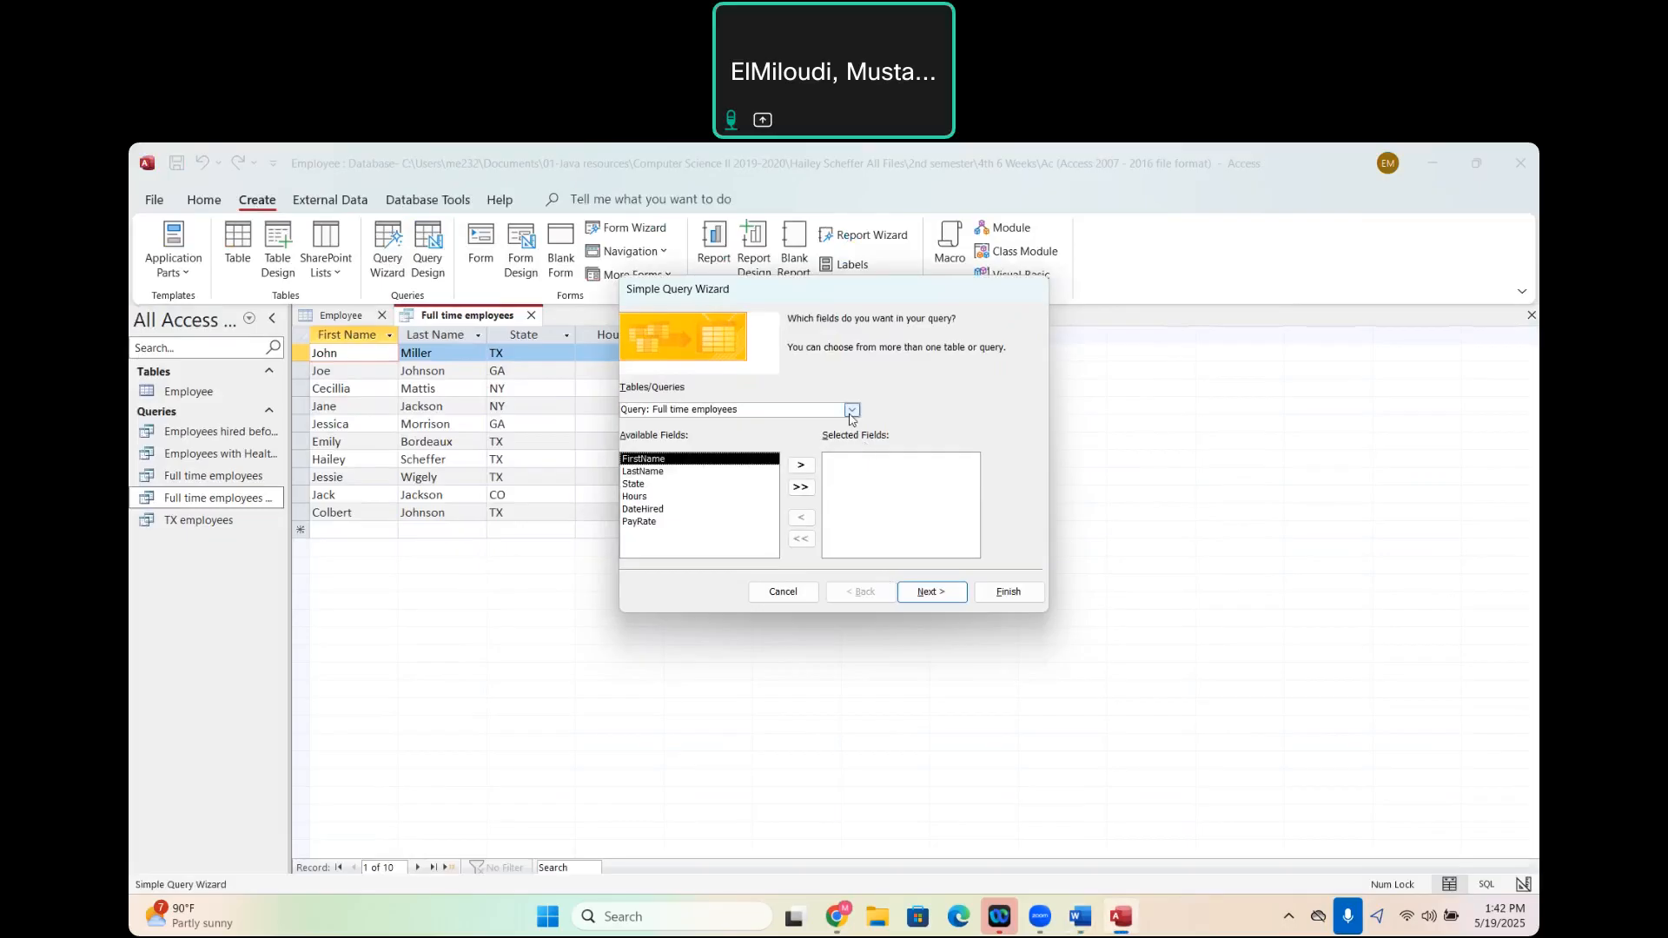
pyautogui.click(852, 409)
pyautogui.click(692, 425)
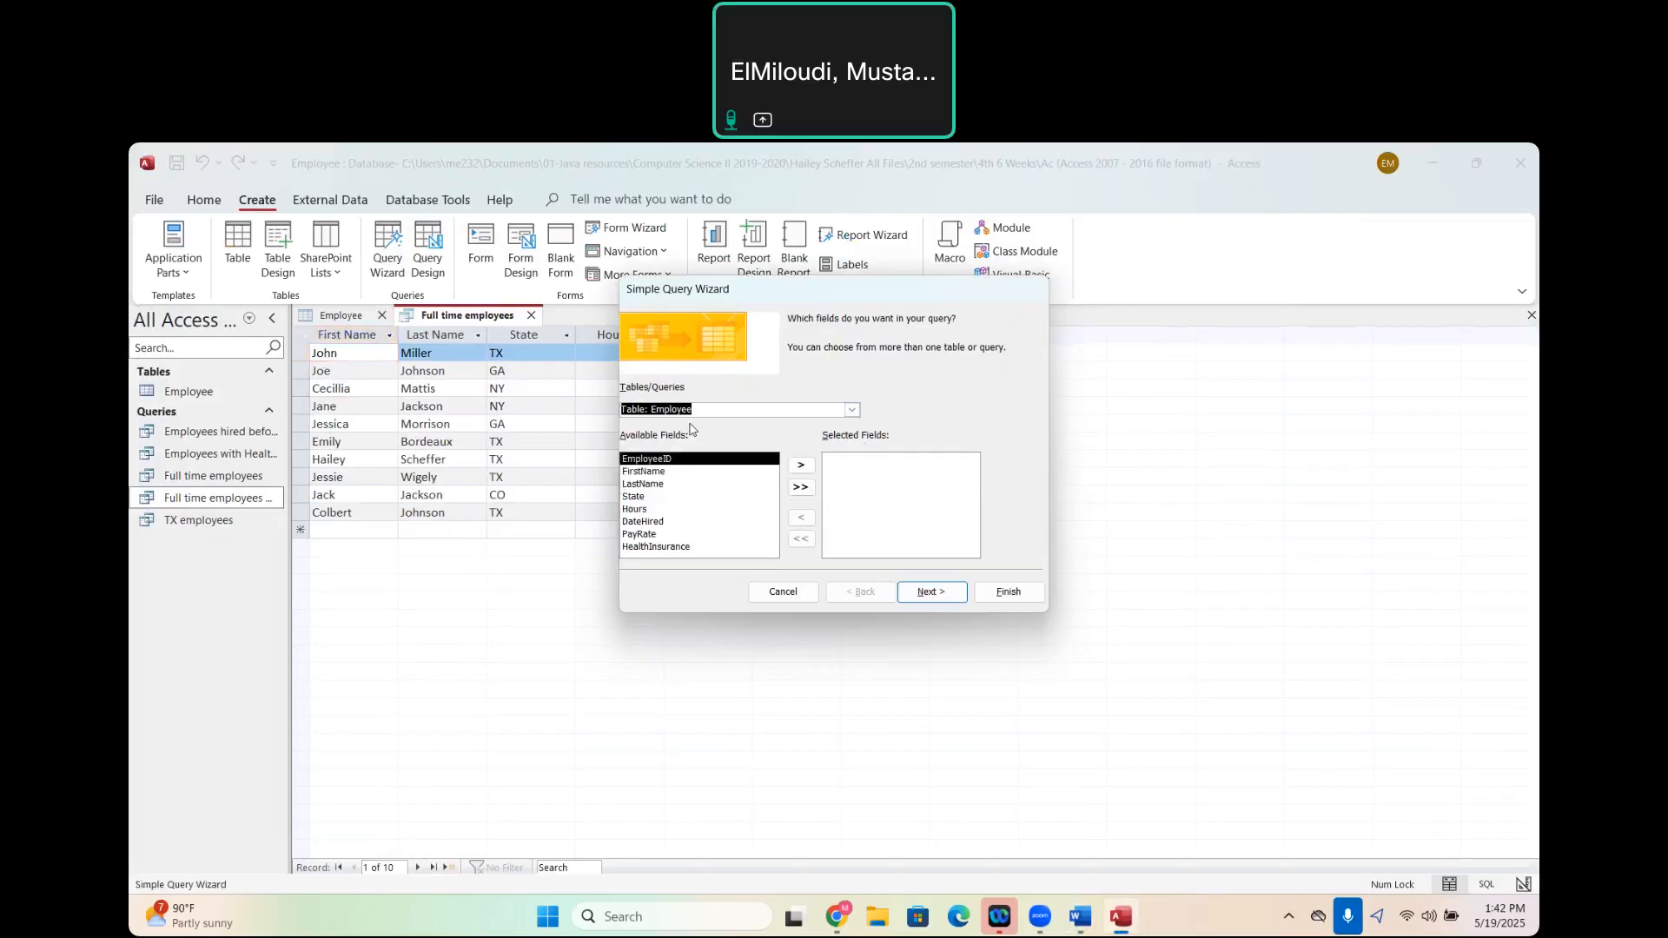
pyautogui.click(800, 487)
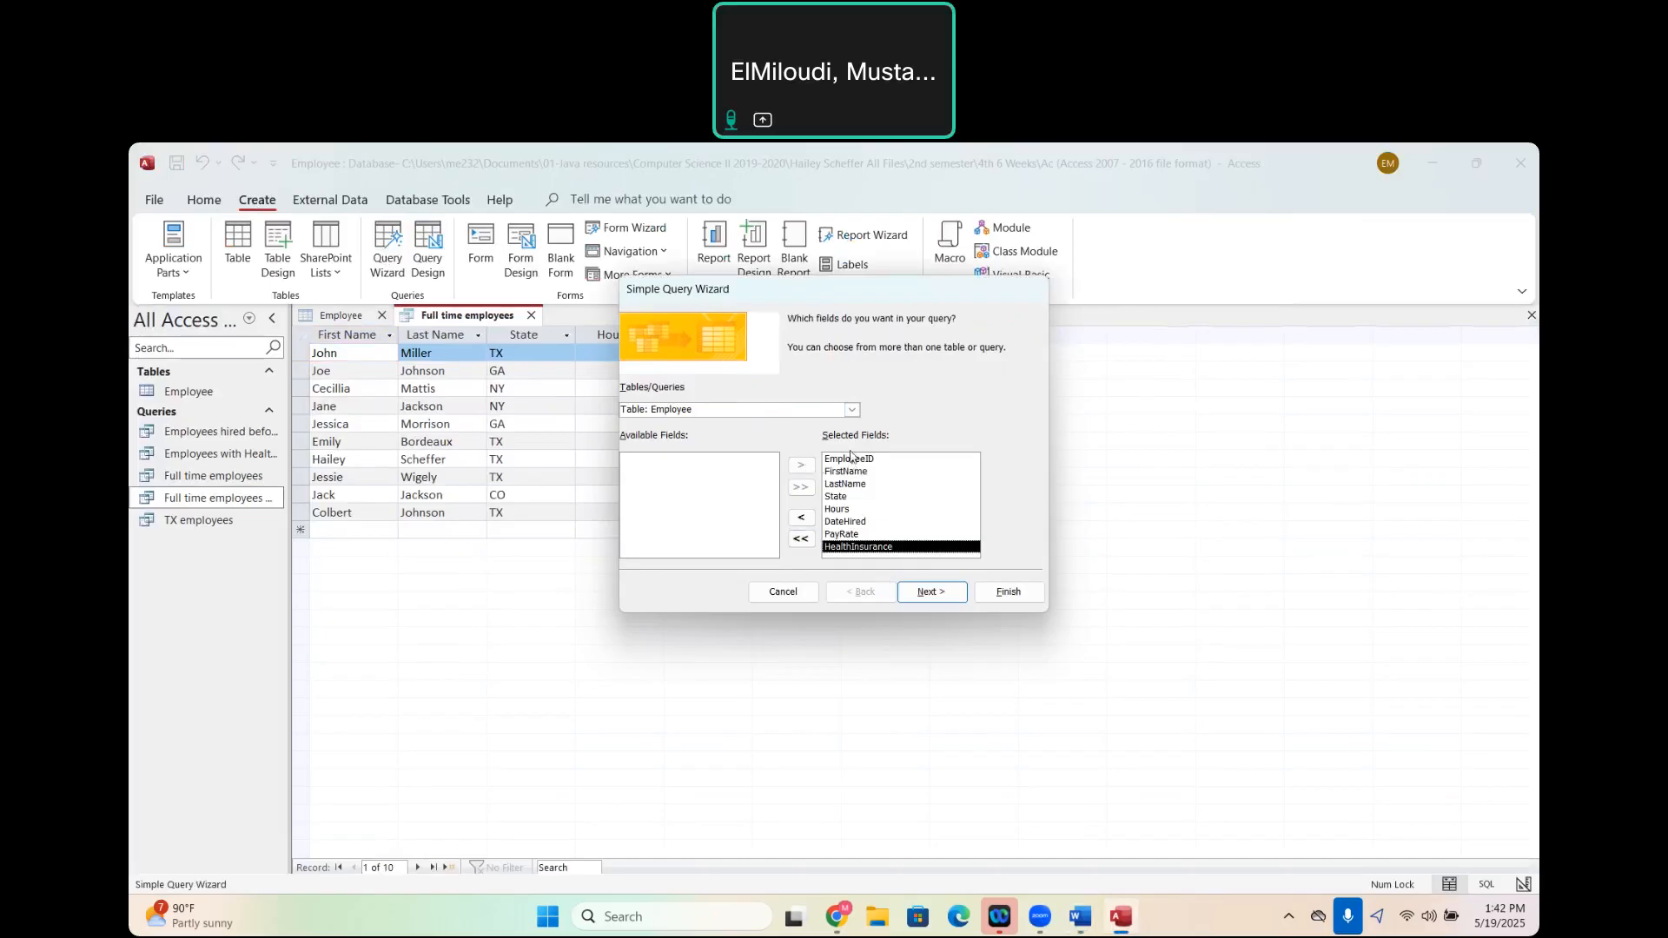
pyautogui.click(843, 460)
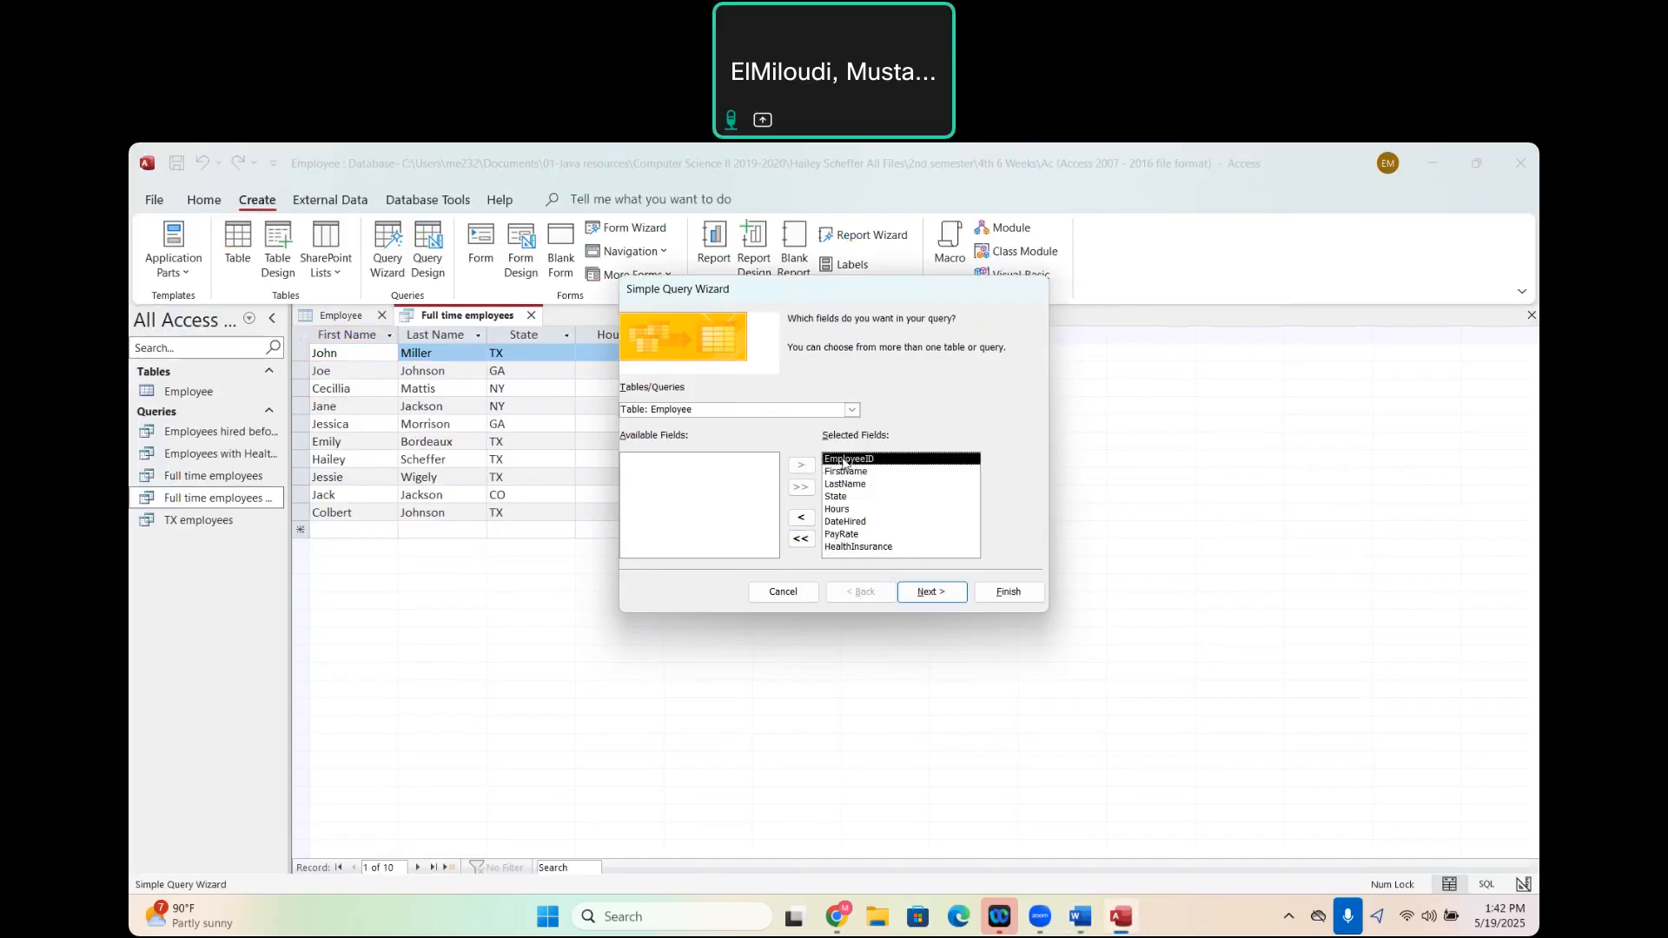
pyautogui.click(802, 520)
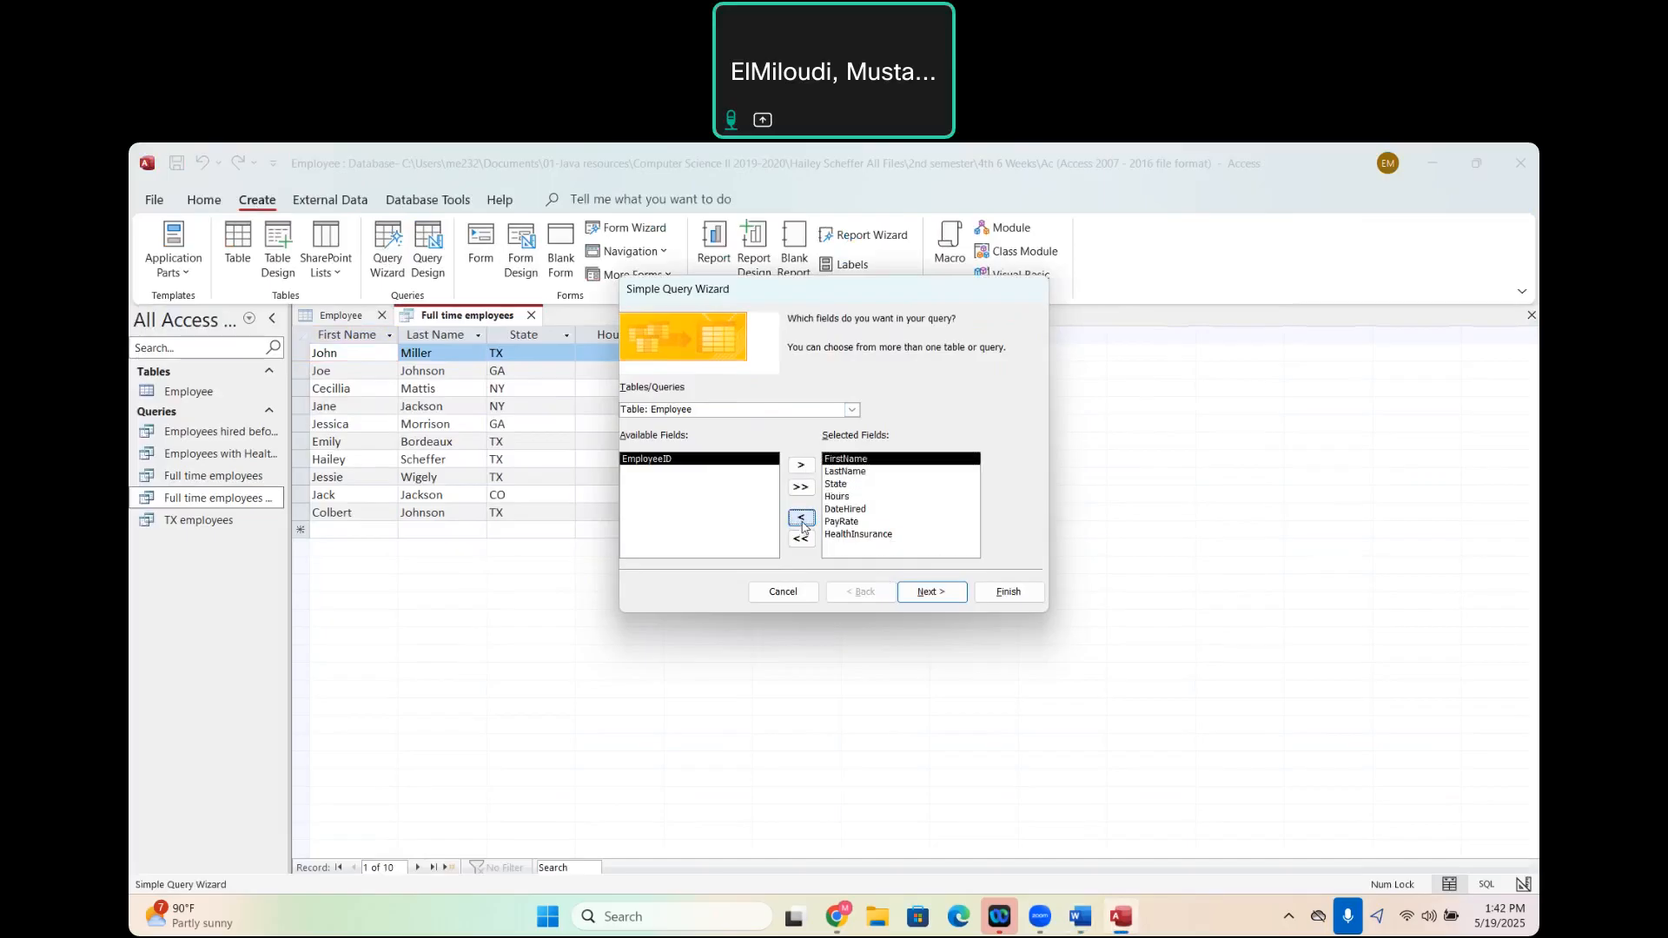
# - Keep it a detail query, title it "GA or NY employees", and finish the wizard into query design
pyautogui.click(949, 598)
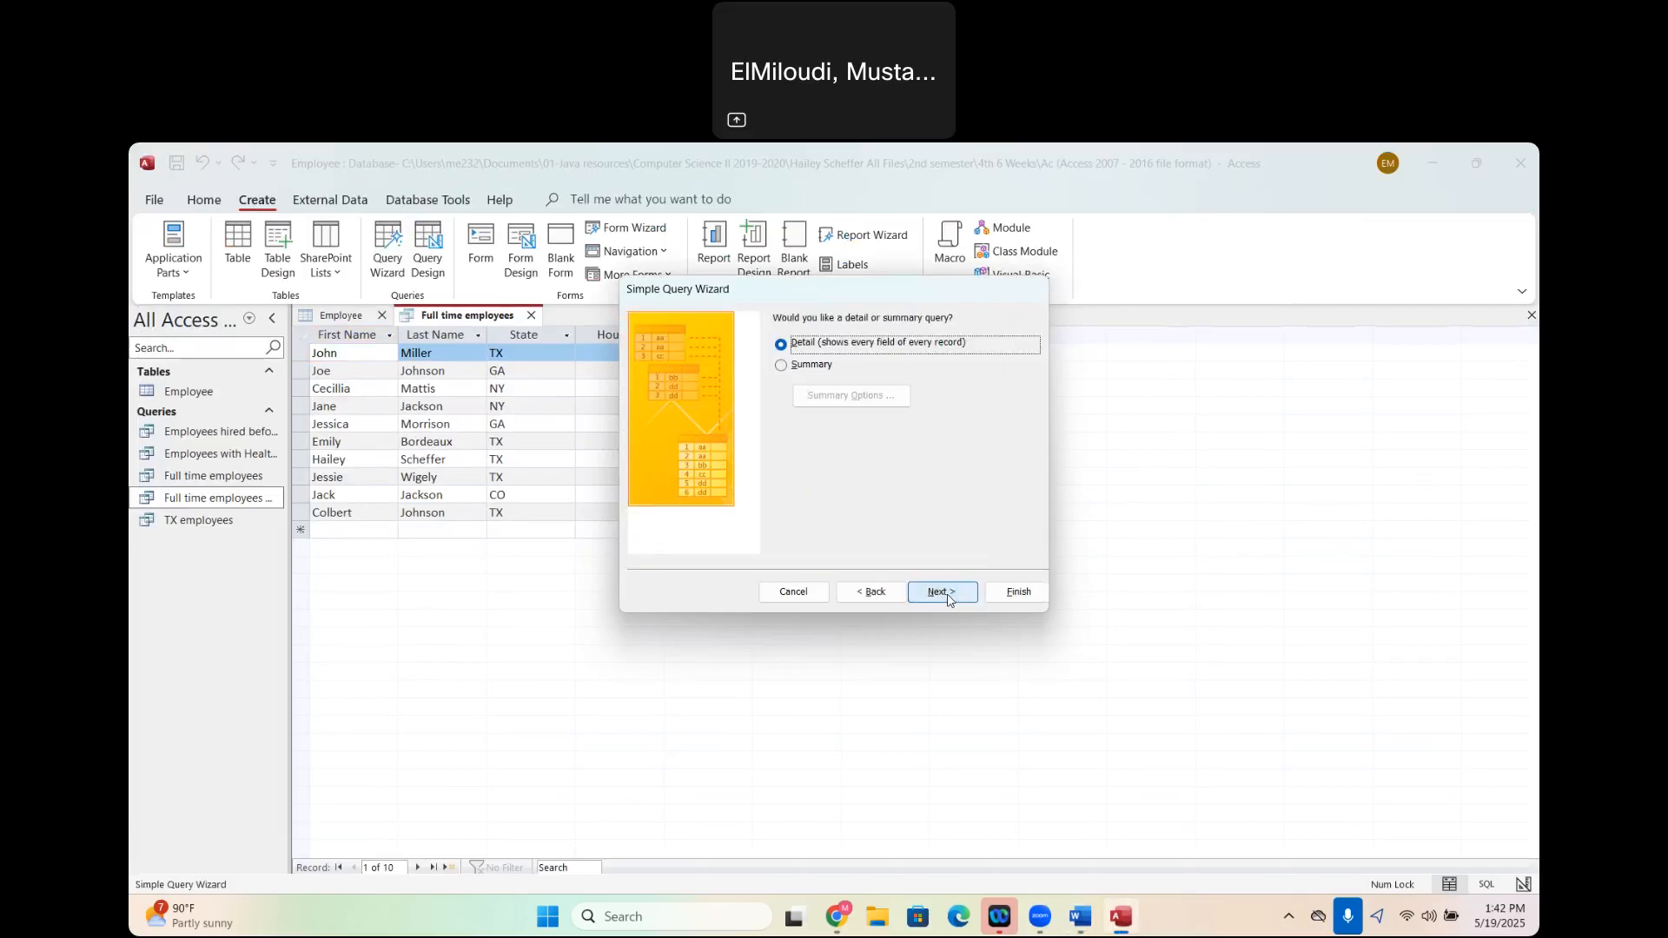
pyautogui.click(950, 598)
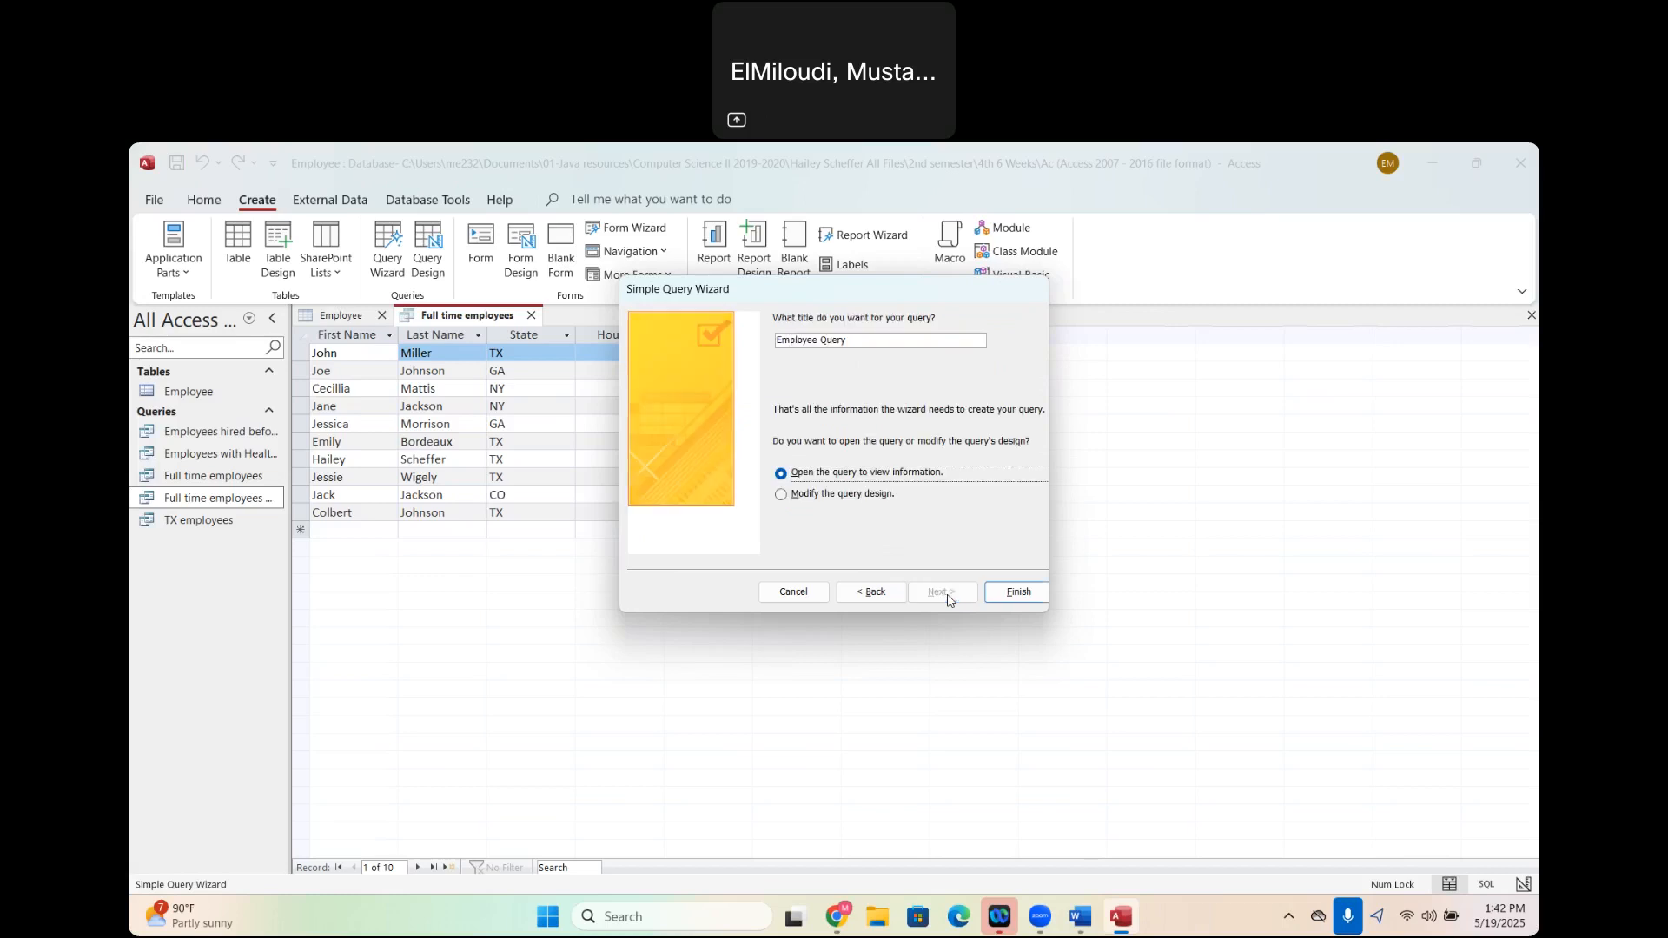
pyautogui.click(851, 340)
pyautogui.press('BackSpace')
pyautogui.press('BackSpace')
pyautogui.press('BackSpace')
pyautogui.press('BackSpace')
pyautogui.press('BackSpace')
pyautogui.press('BackSpace')
pyautogui.press('BackSpace')
pyautogui.press('BackSpace')
pyautogui.press('BackSpace')
pyautogui.press('BackSpace')
pyautogui.press('BackSpace')
pyautogui.press('BackSpace')
pyautogui.press('BackSpace')
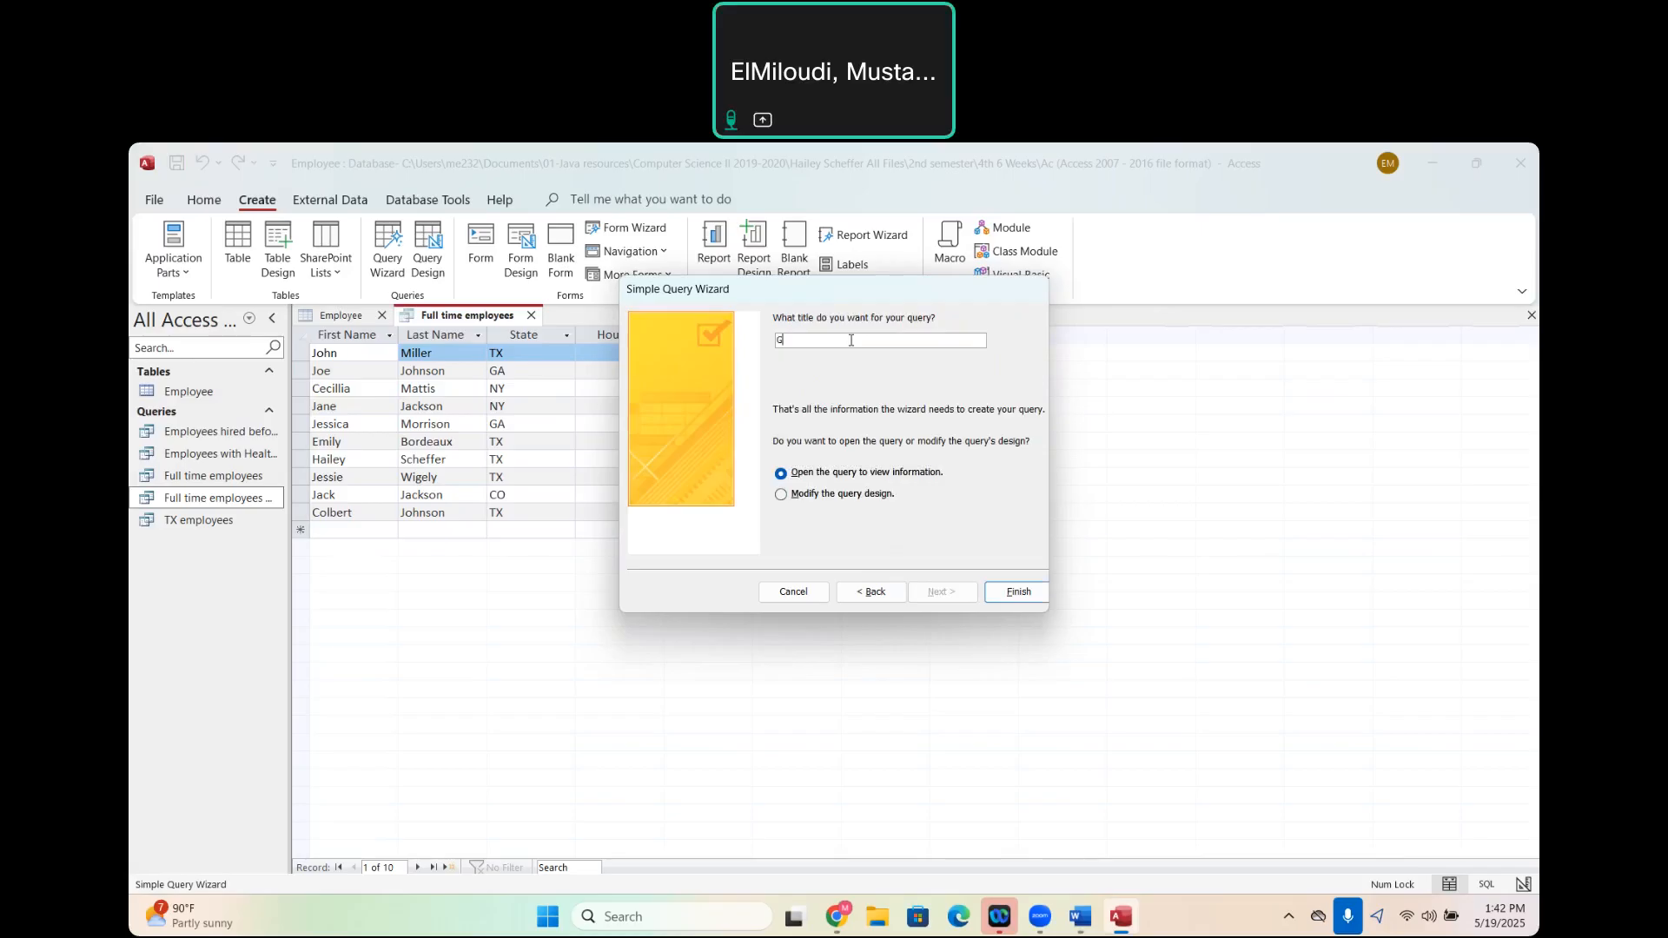
pyautogui.write('GA or NY employees')
pyautogui.click(781, 494)
pyautogui.click(1019, 592)
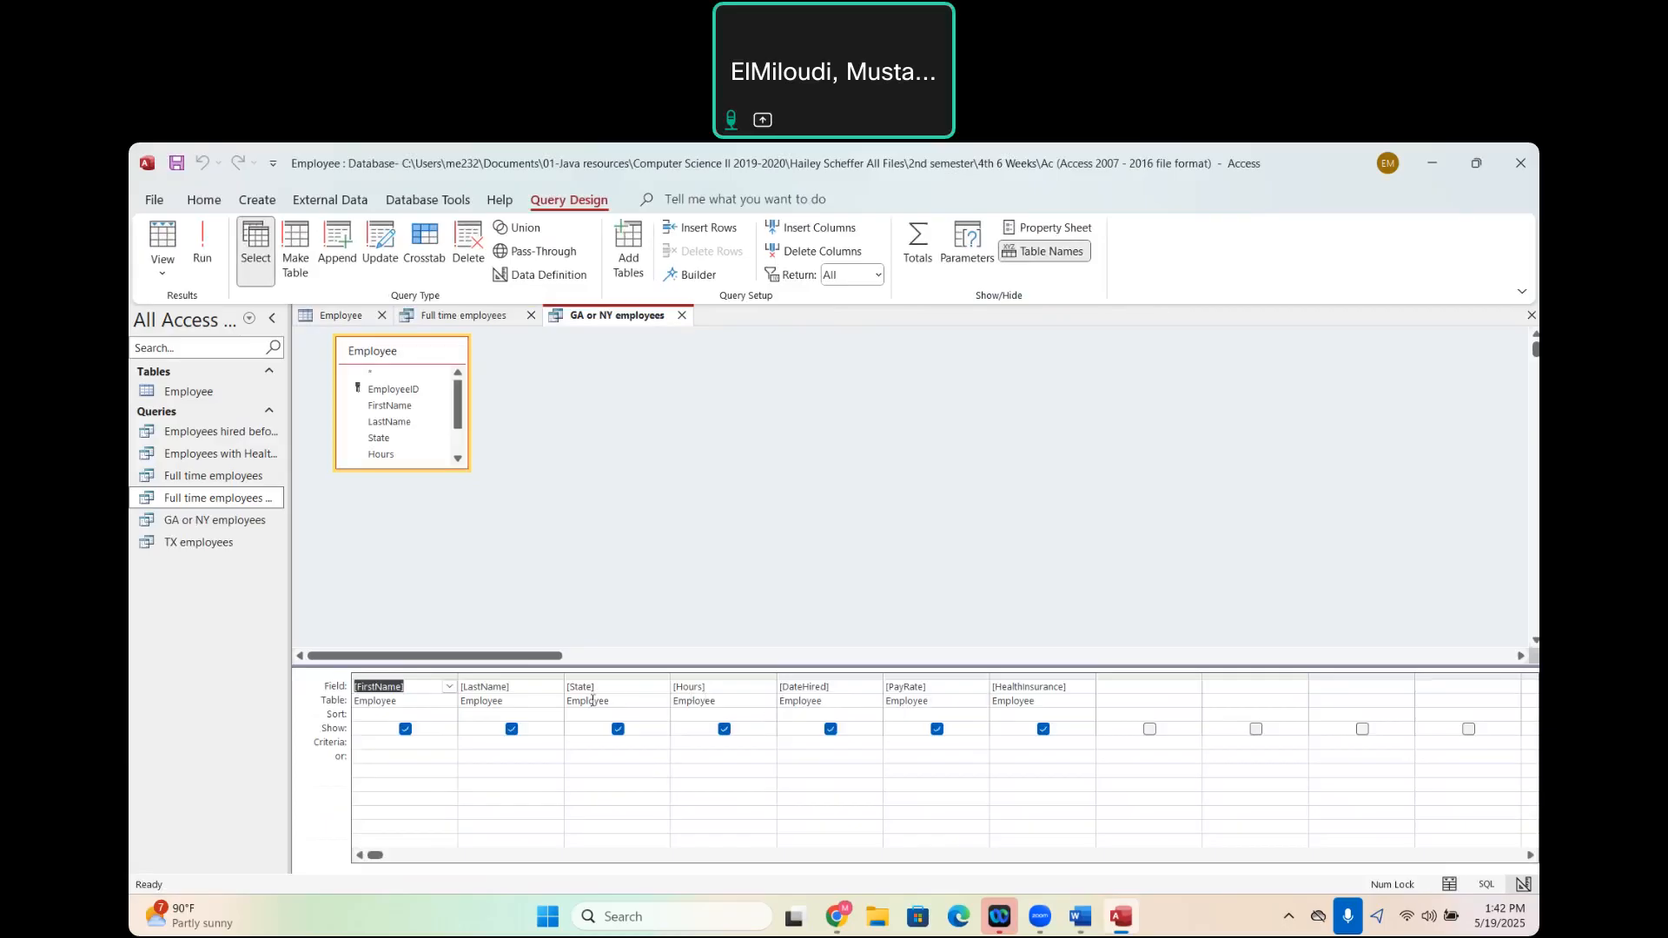
# - Set the State criteria to NY or GA on separate criteria rows and run the query
pyautogui.click(588, 744)
pyautogui.write('NY')
pyautogui.click(580, 757)
pyautogui.write('GA')
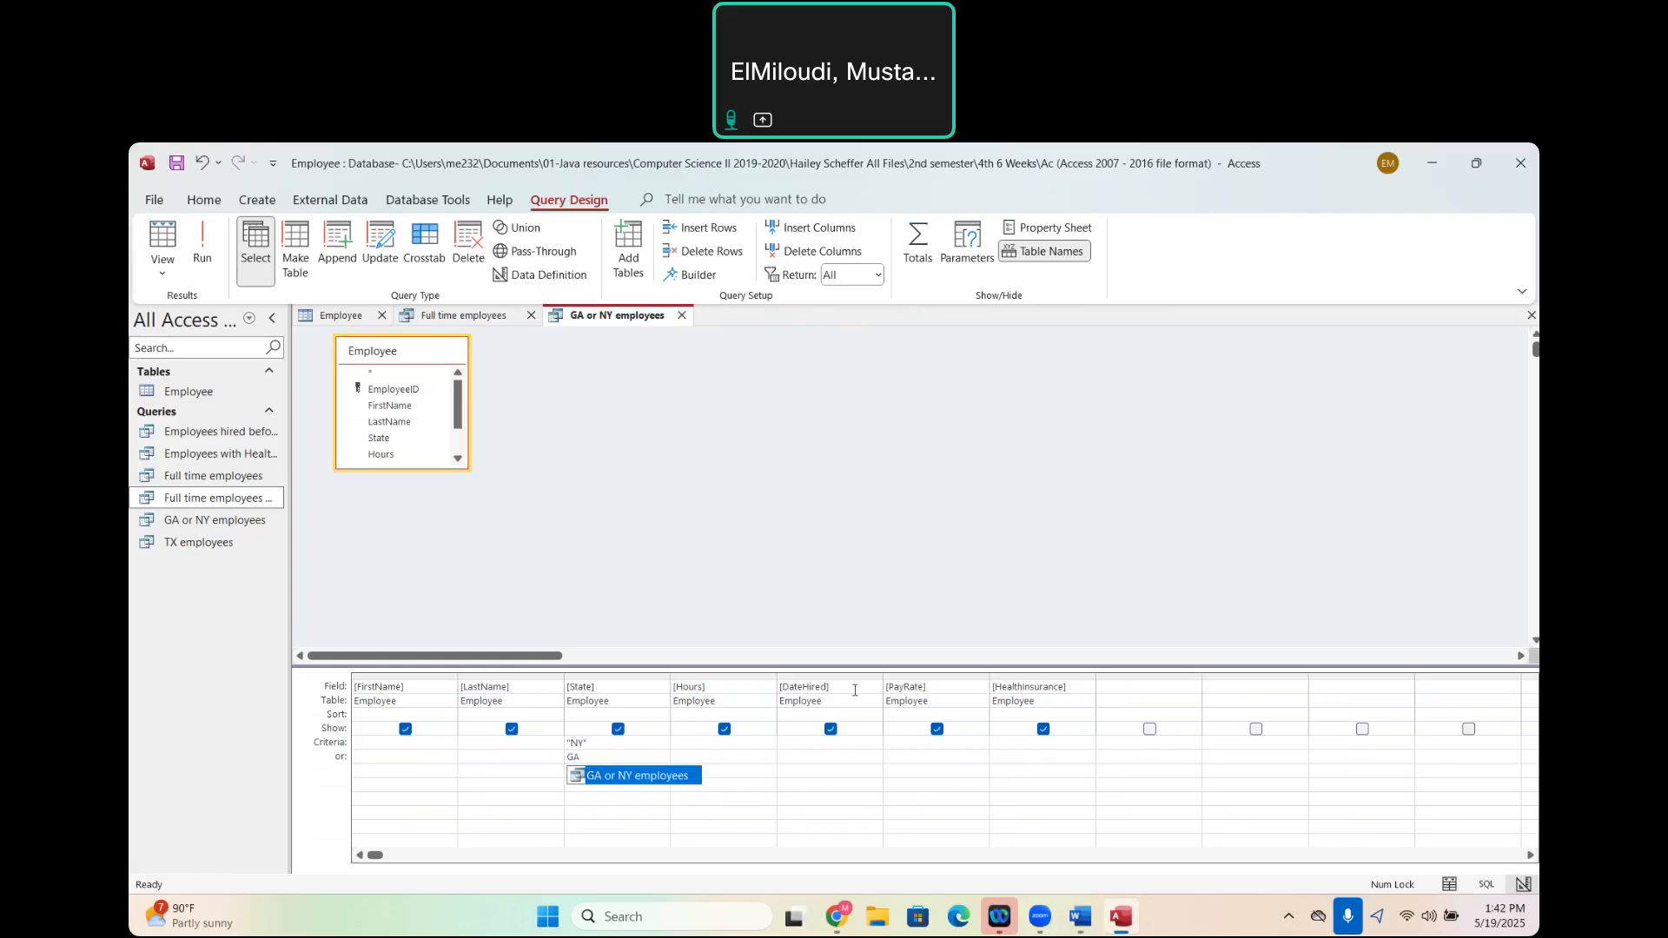
pyautogui.click(215, 242)
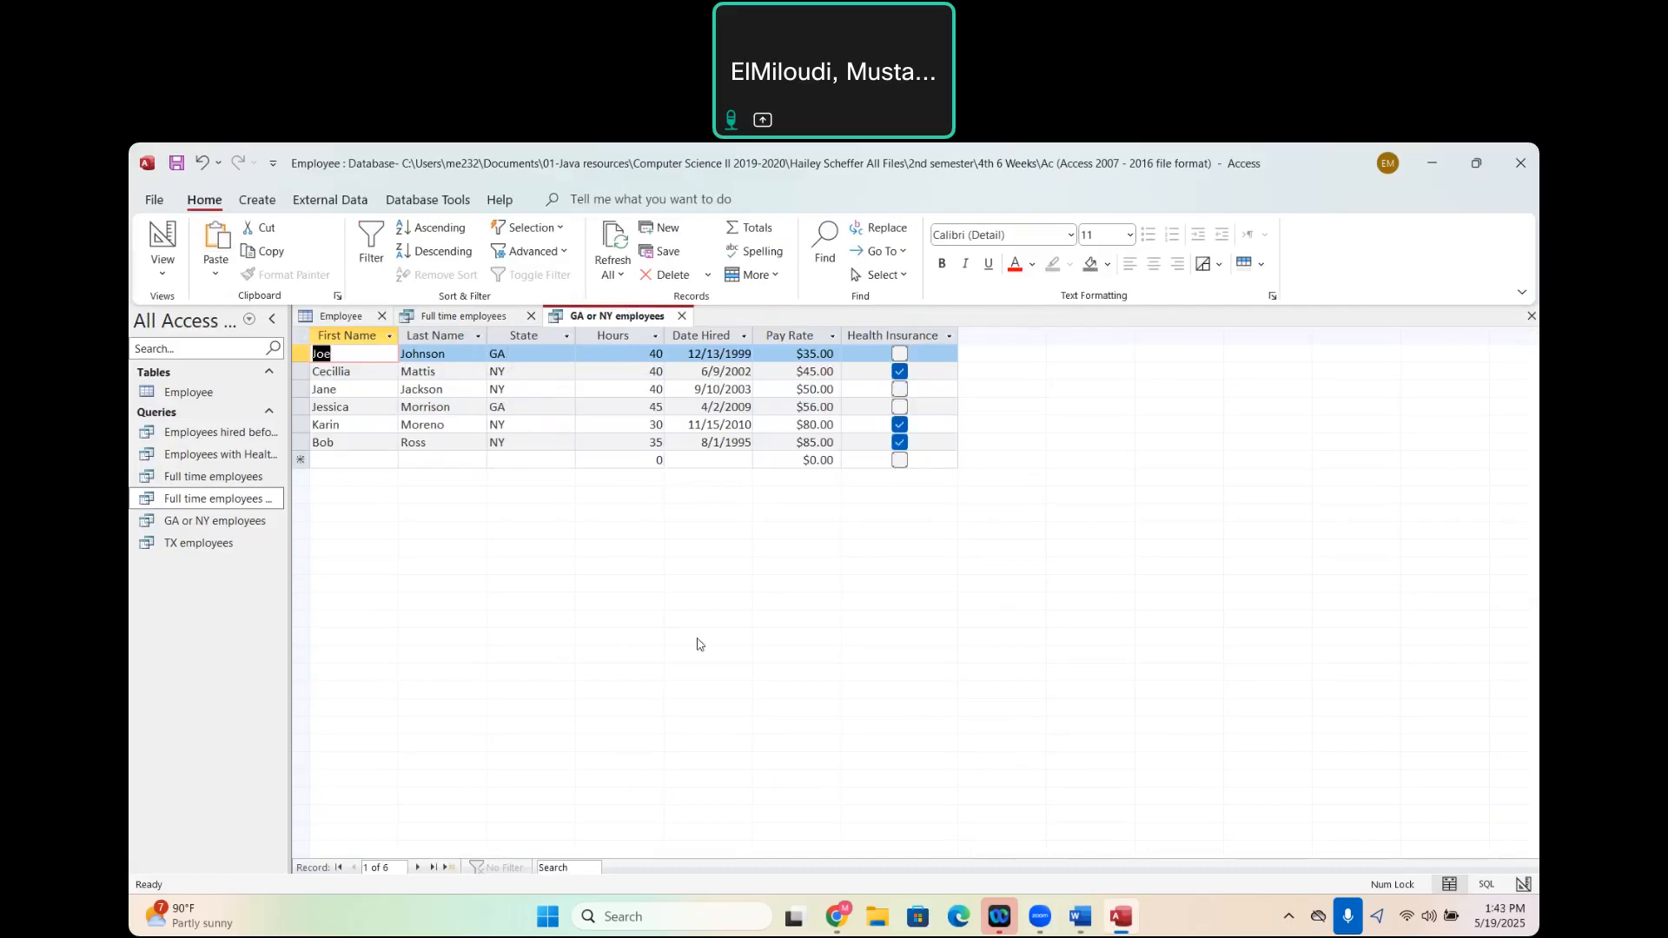
# - Check the Word assignment for the query after employees from GA or NY, and return to Access
pyautogui.moveTo(1086, 921)
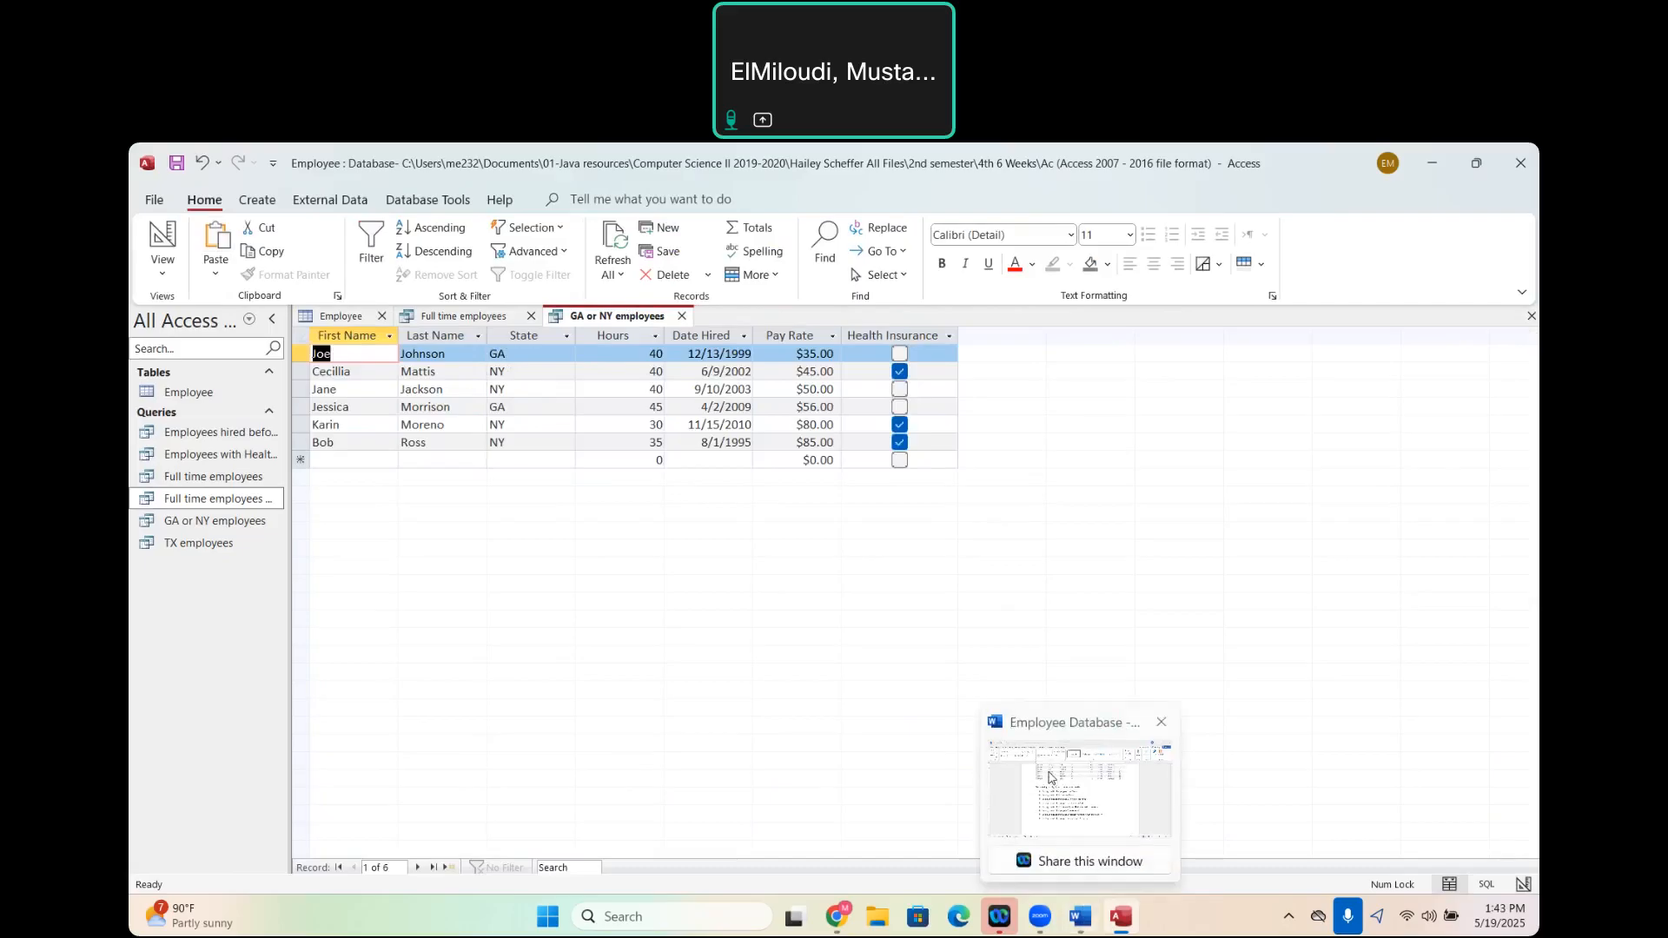
pyautogui.click(1050, 776)
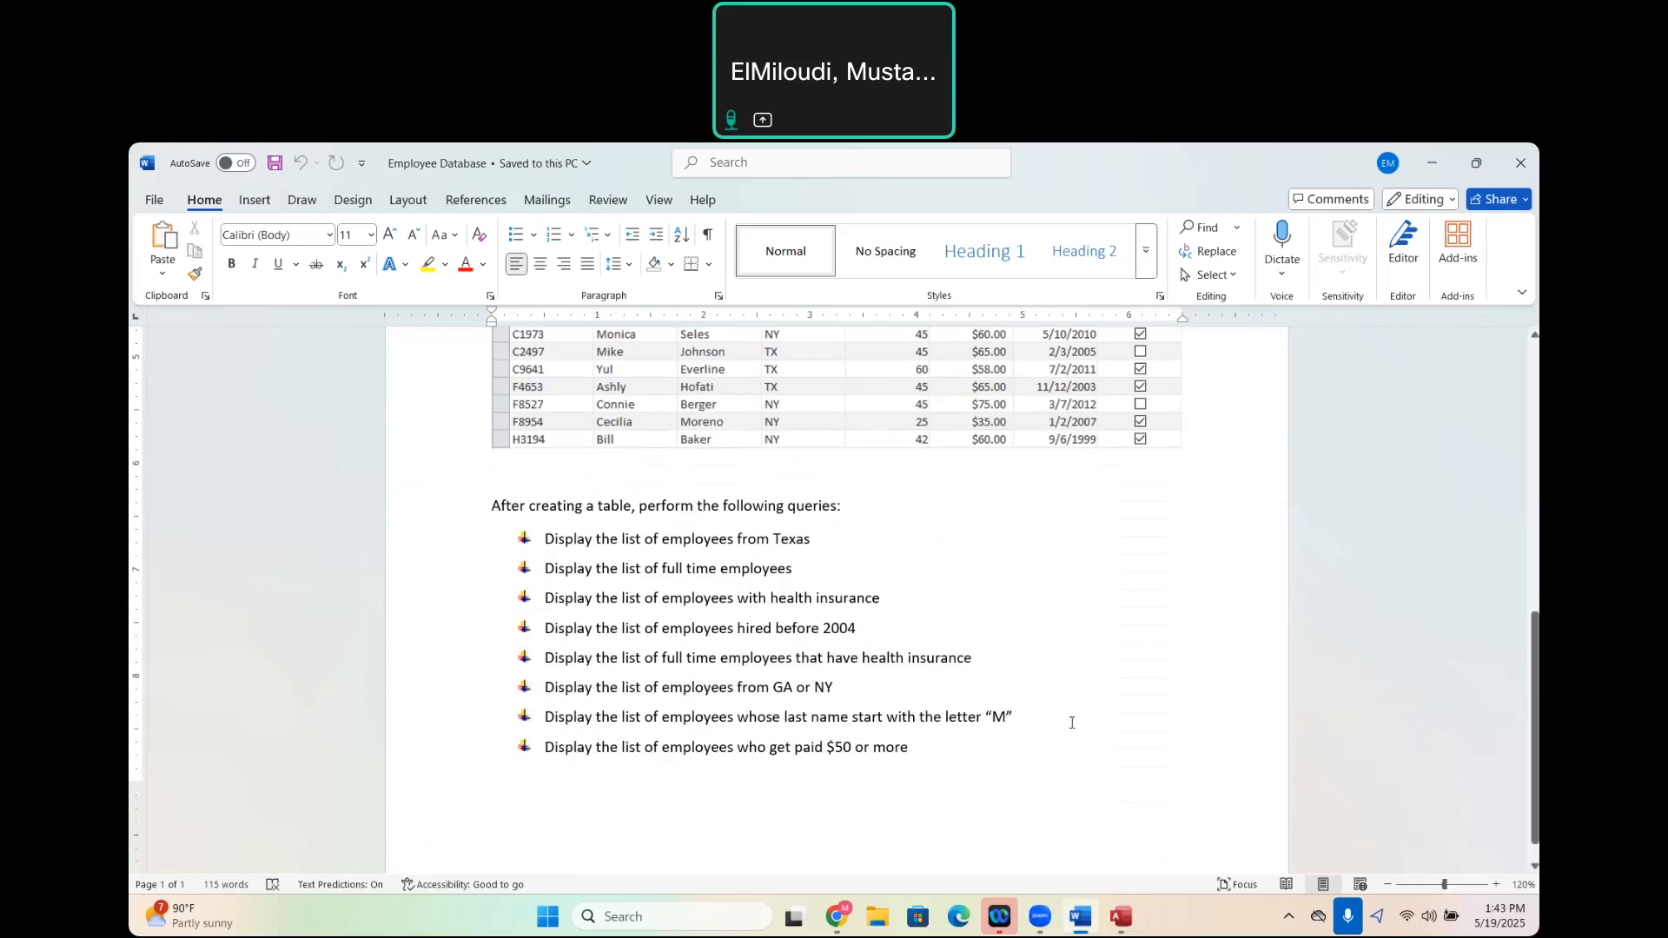
pyautogui.moveTo(1120, 917)
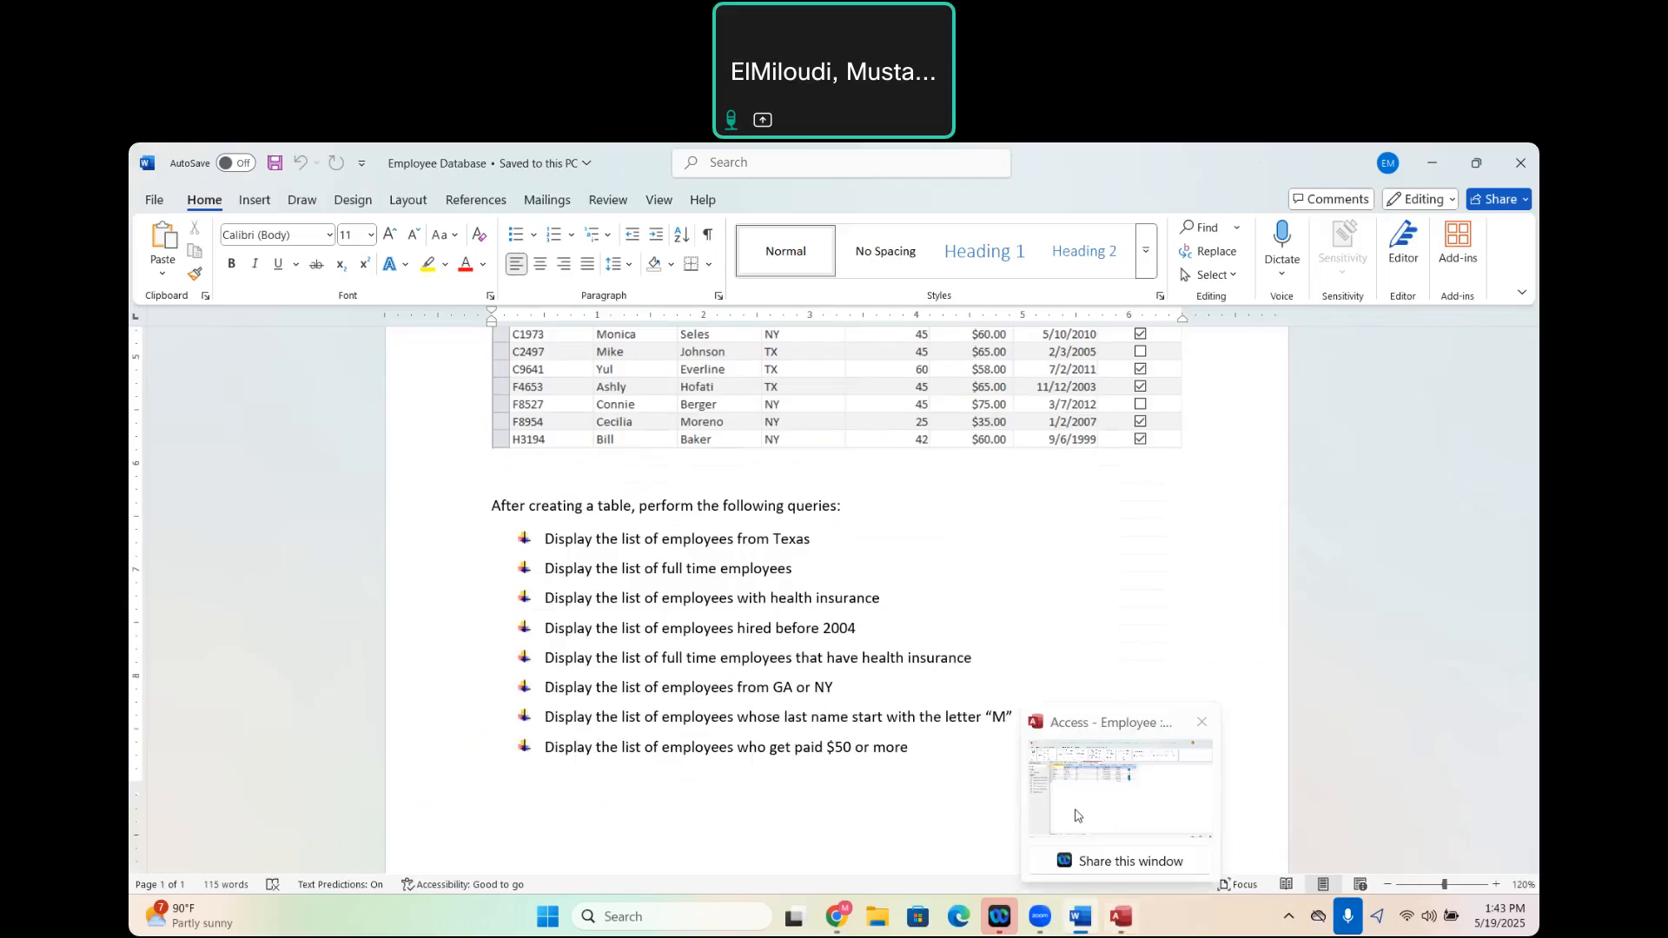
pyautogui.click(1076, 812)
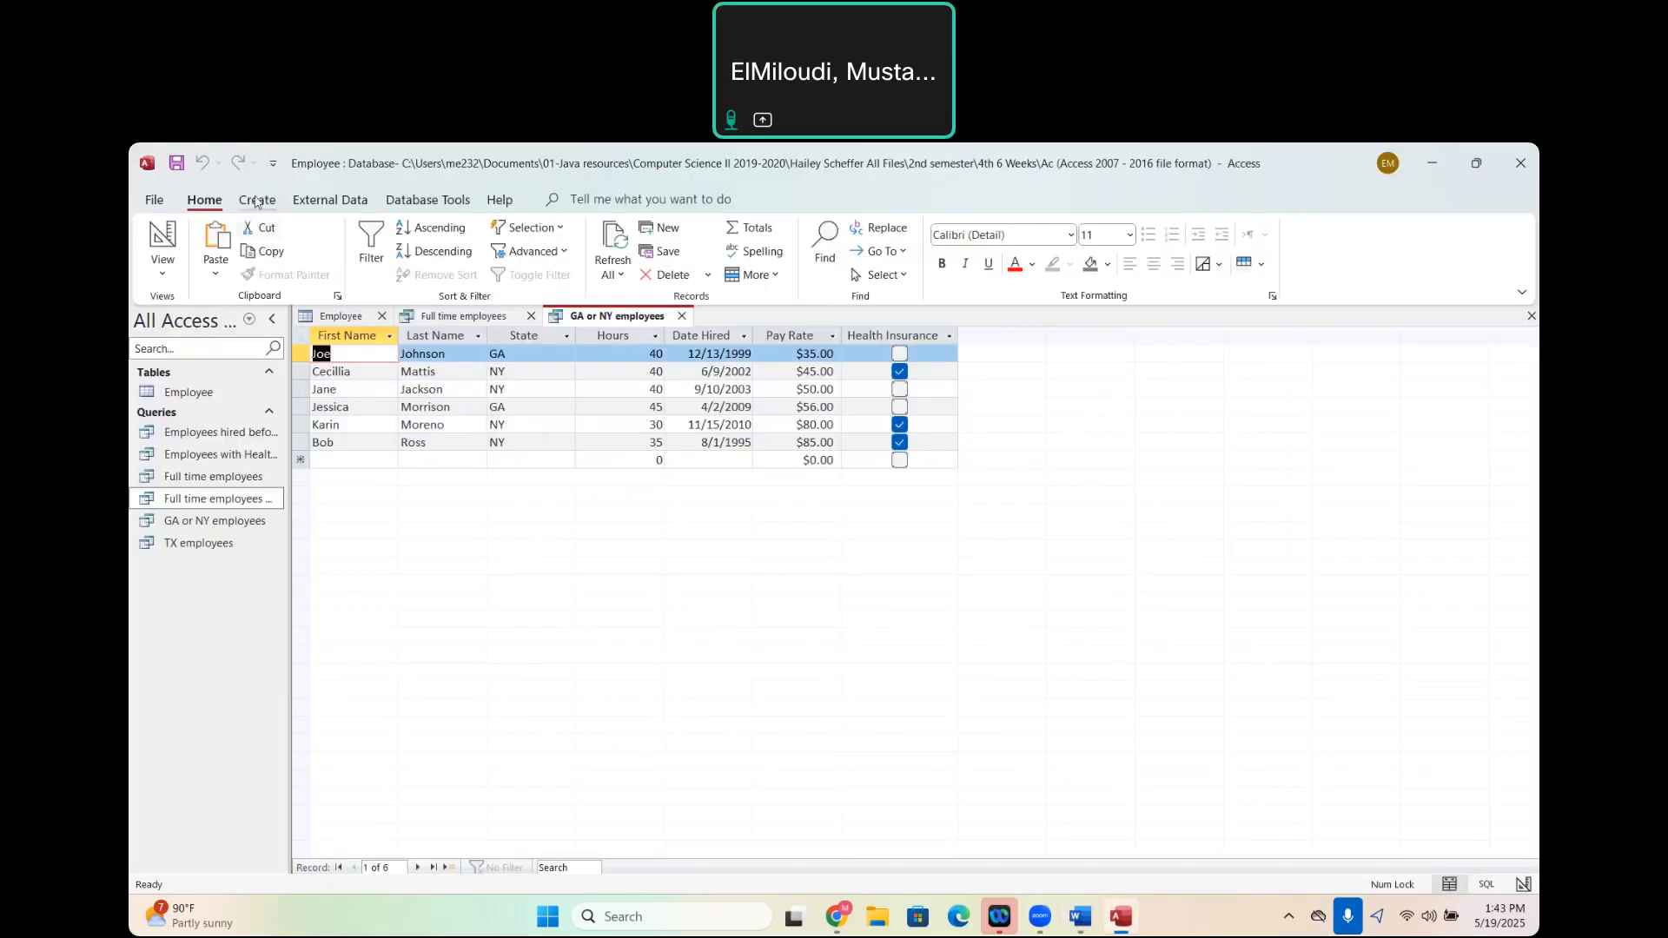
# - Save the GA or NY employees query and start a simple query with all fields of the Employee table
pyautogui.click(256, 200)
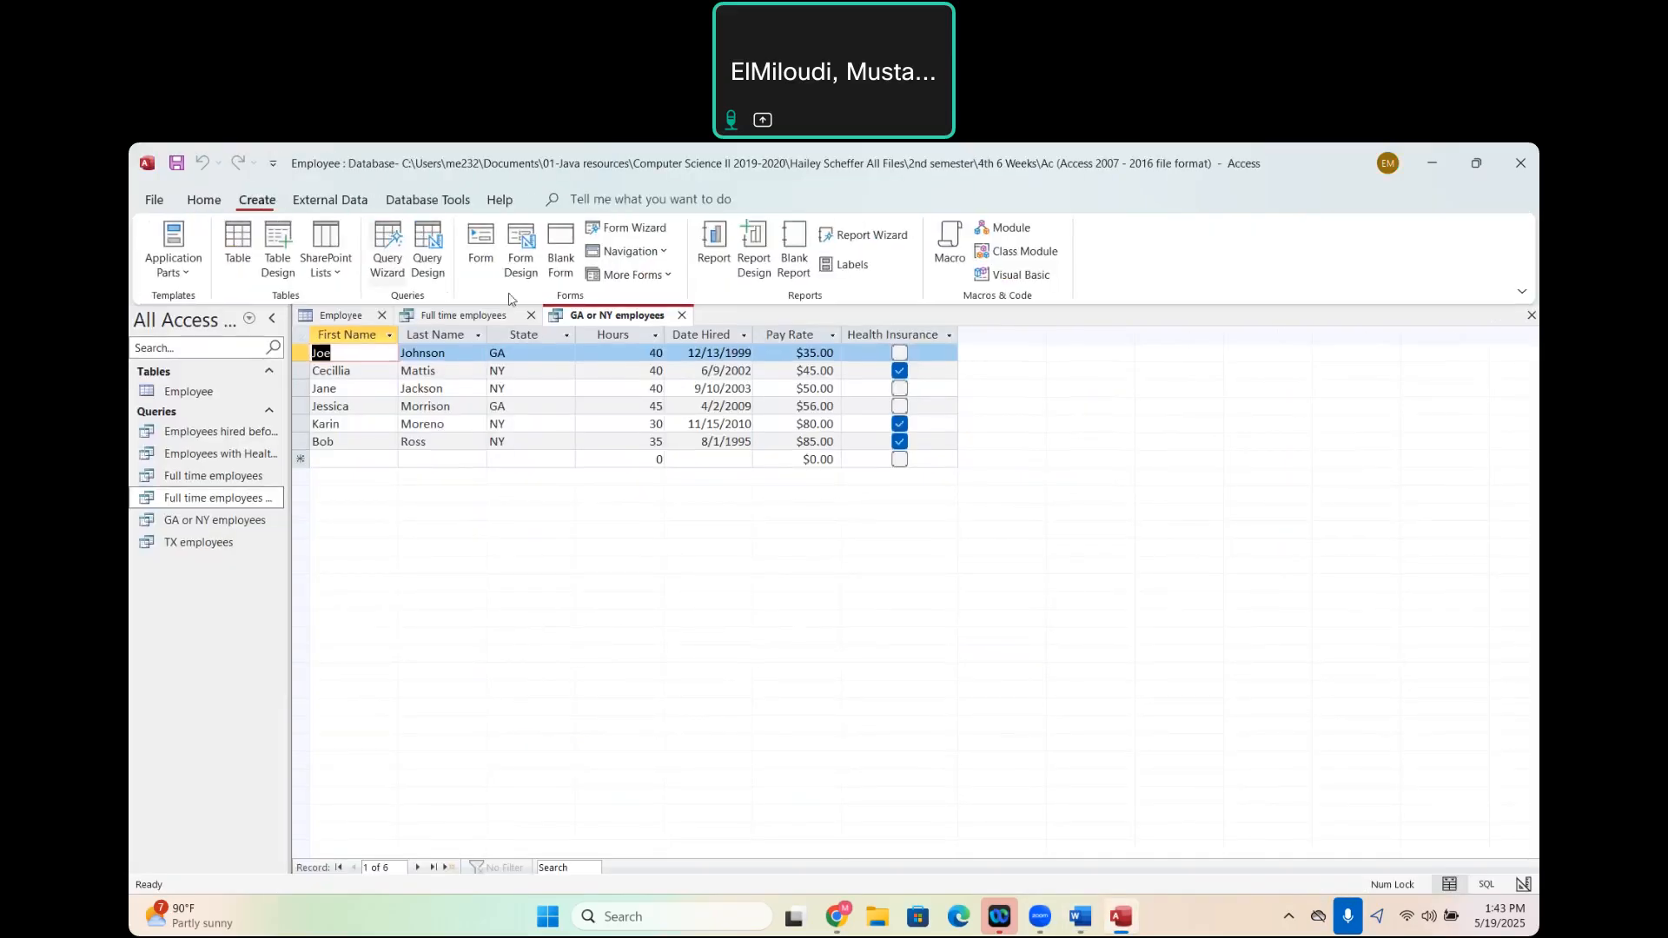
pyautogui.click(391, 267)
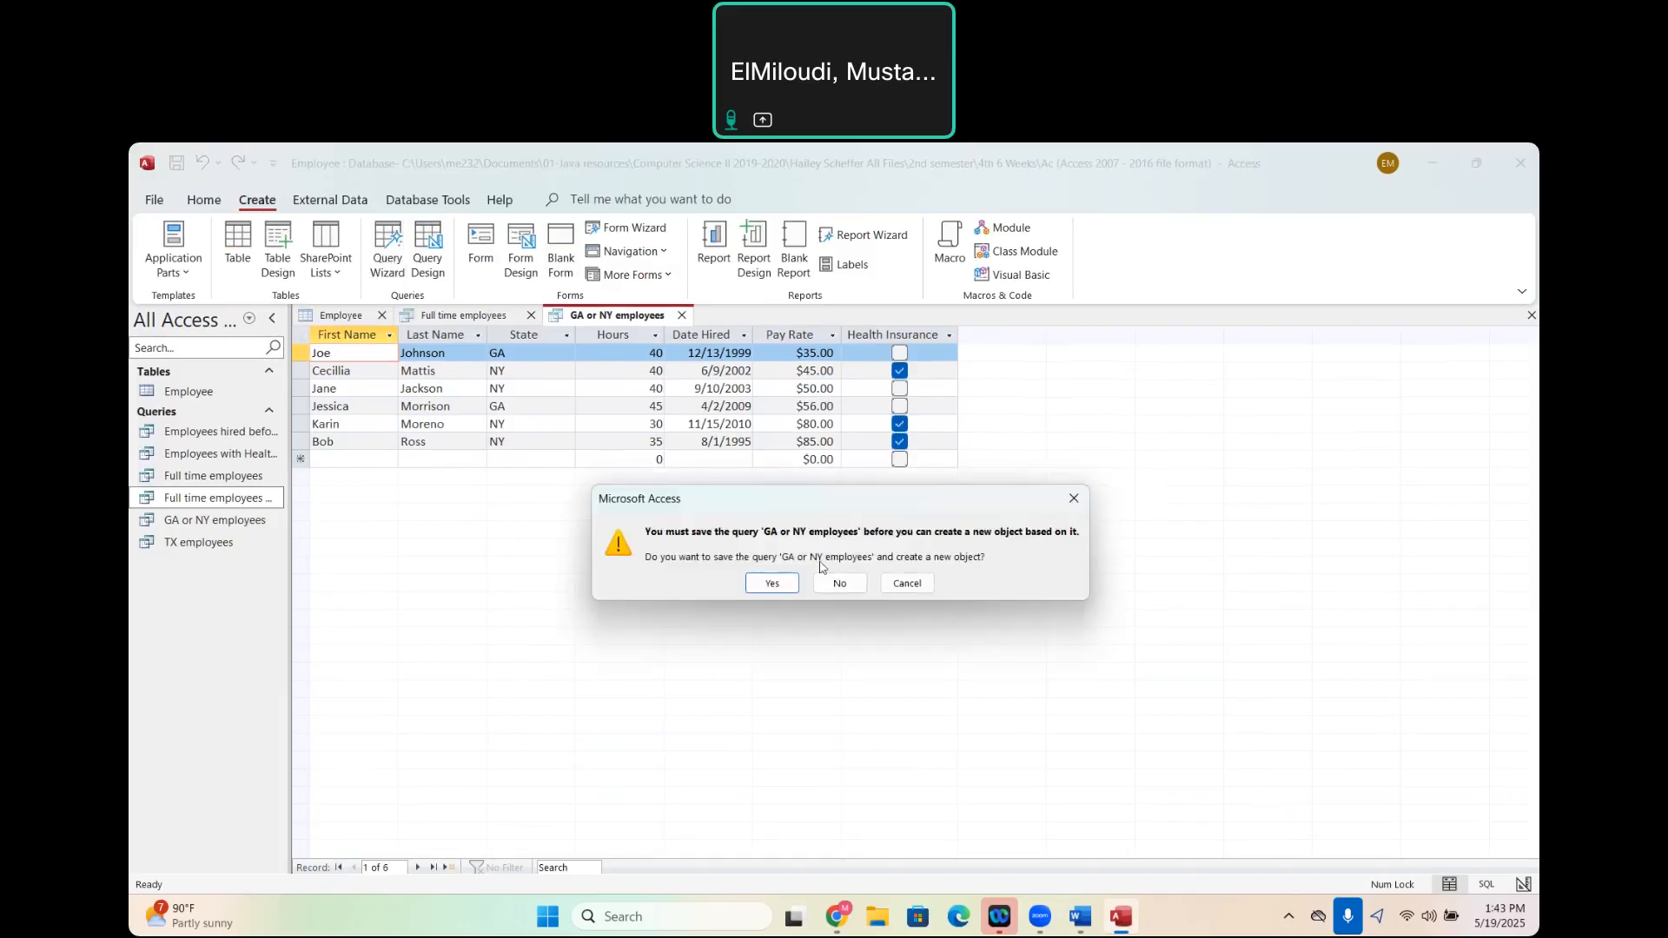
pyautogui.click(772, 585)
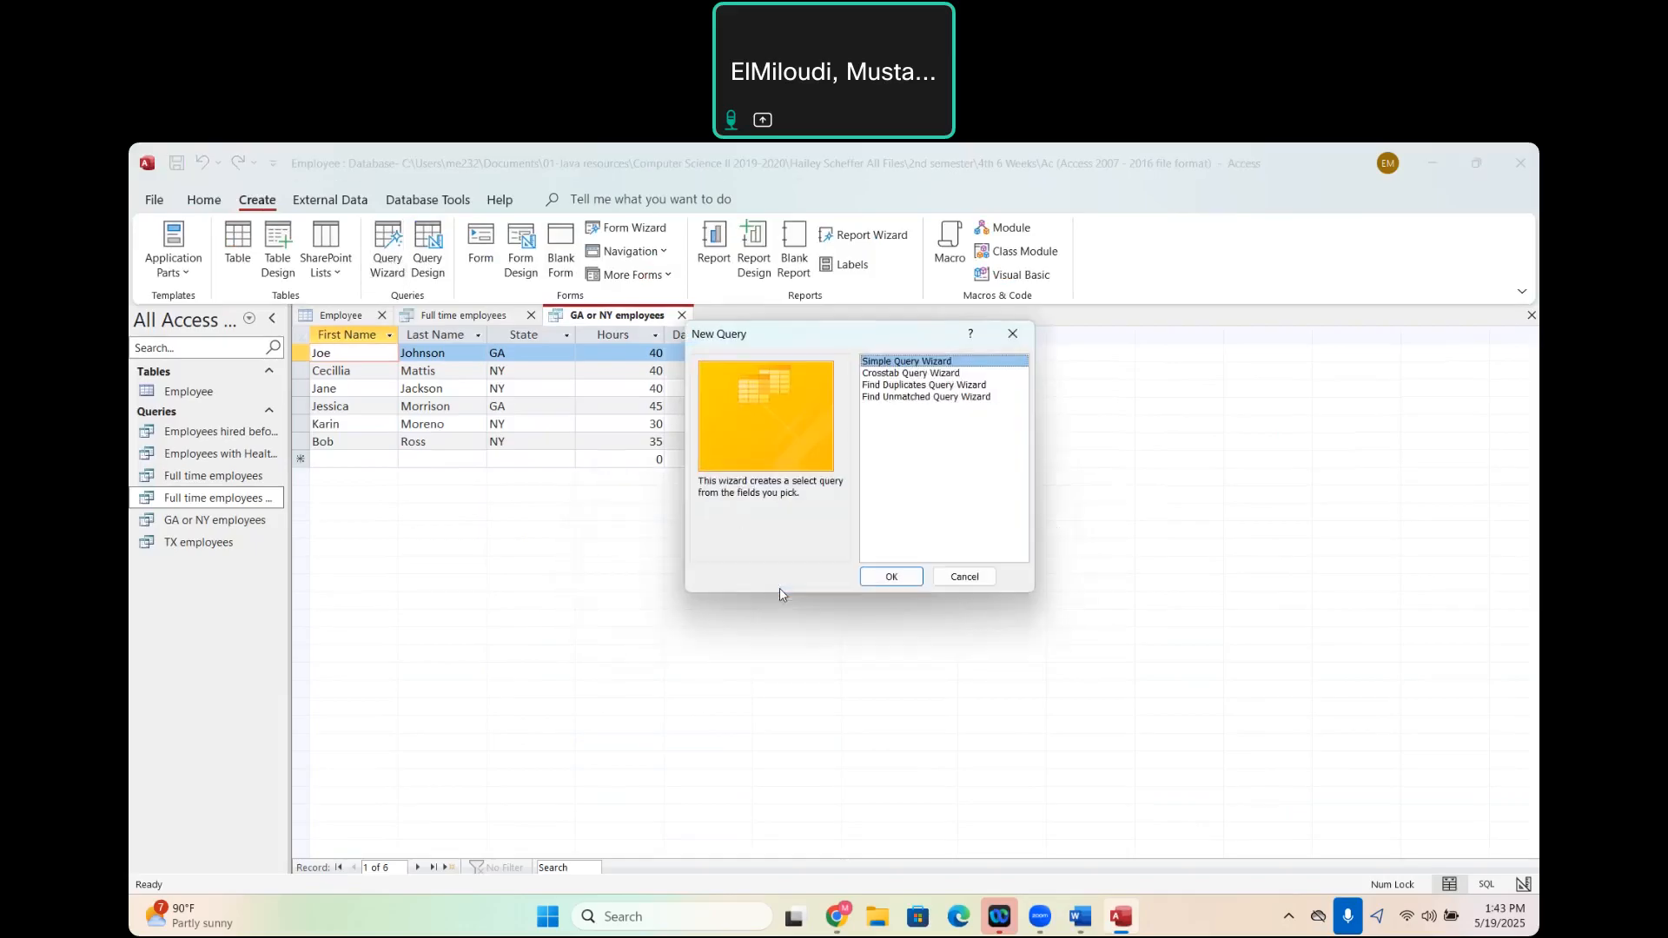
pyautogui.click(891, 579)
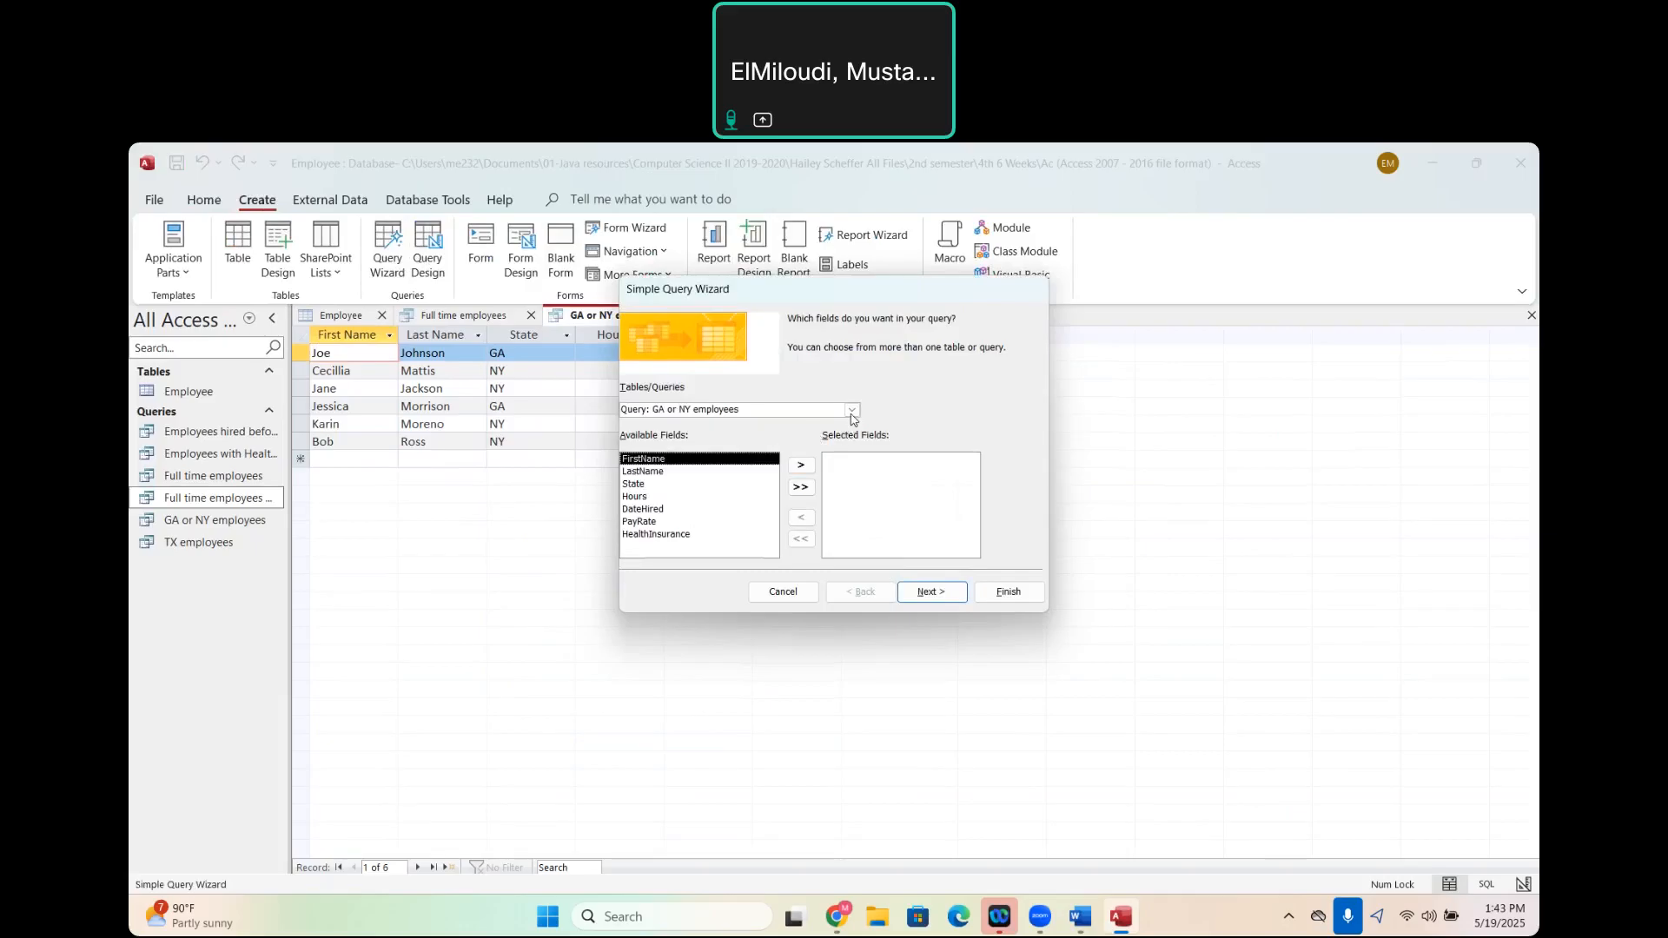
pyautogui.click(852, 409)
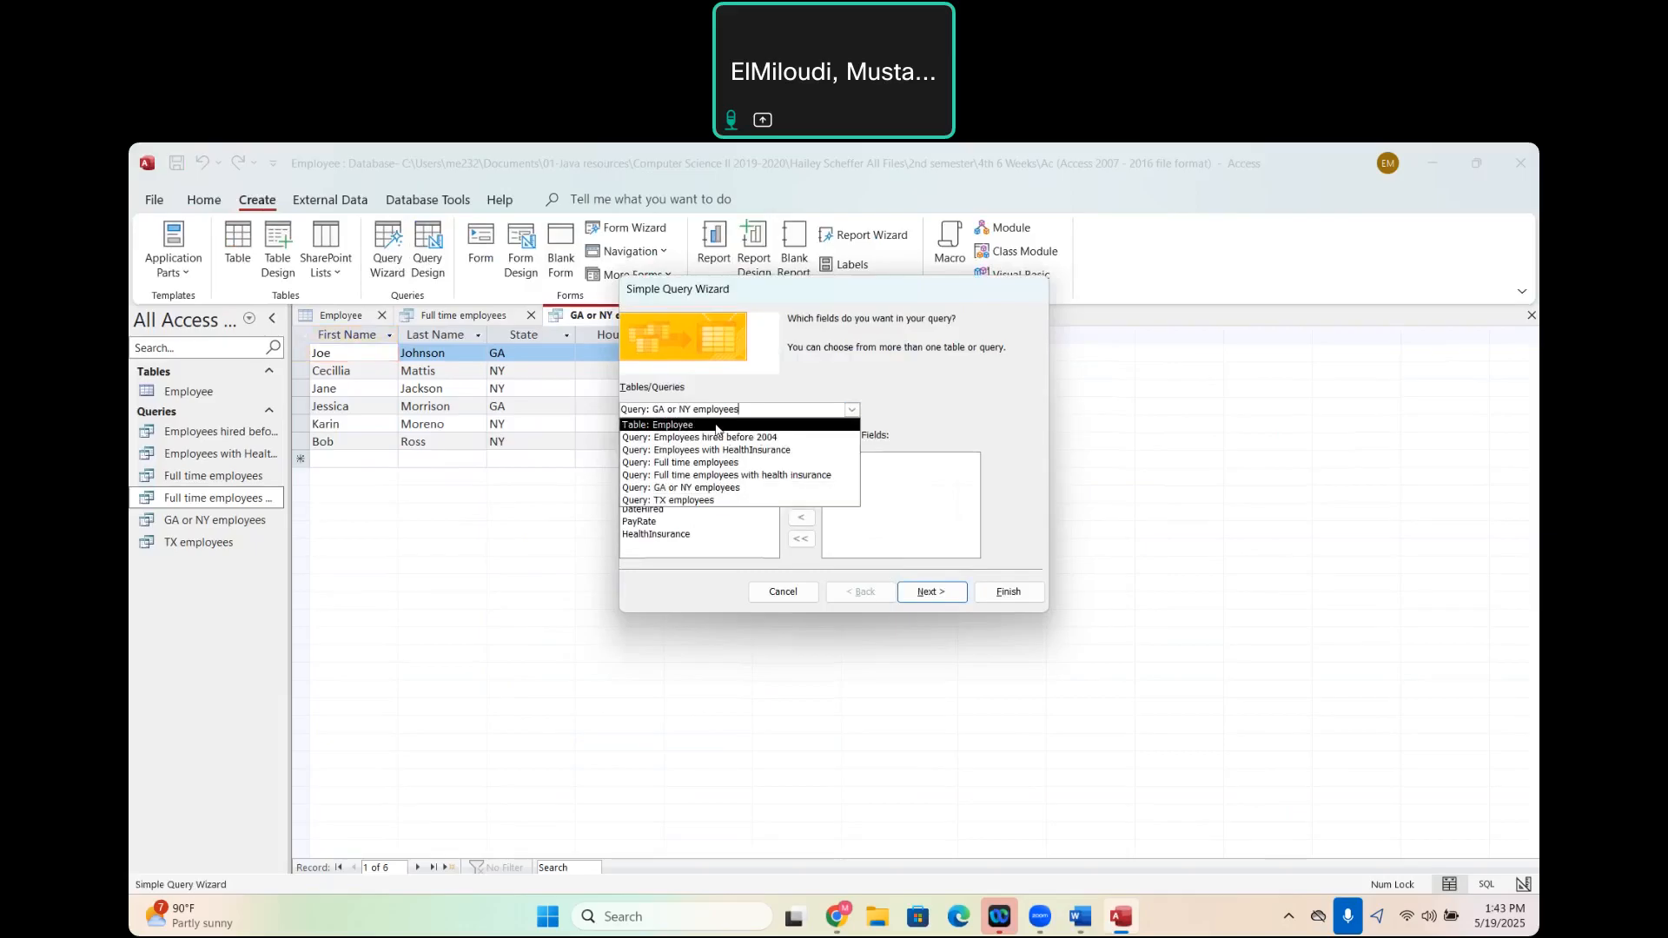
pyautogui.click(726, 437)
pyautogui.click(800, 486)
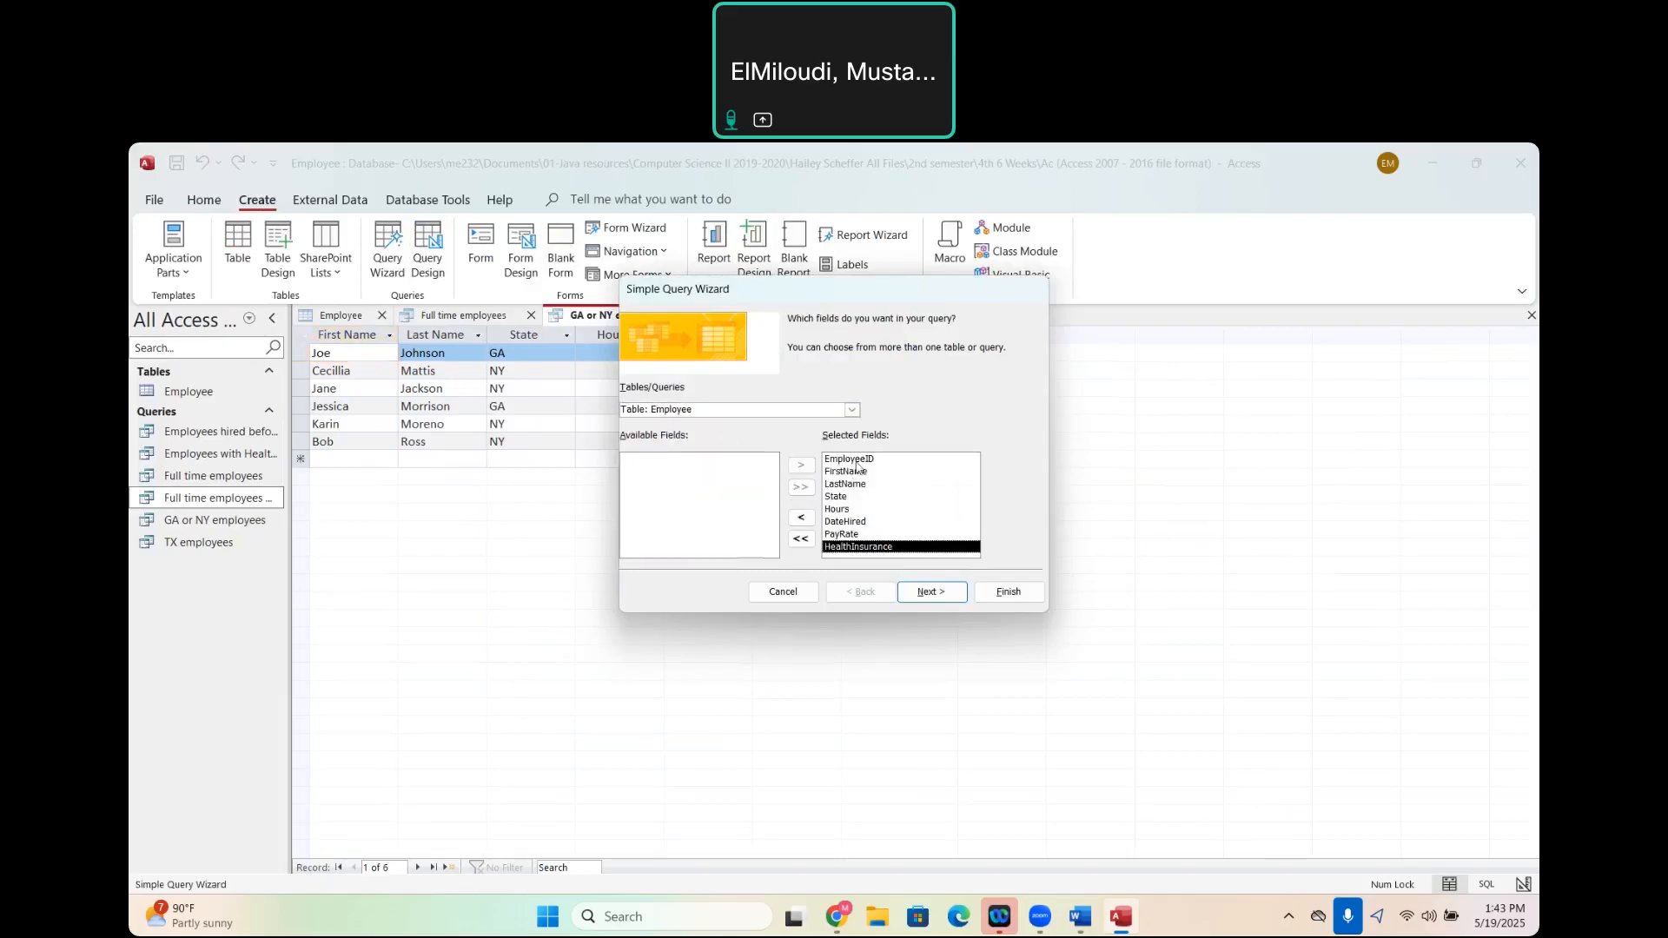
pyautogui.click(854, 462)
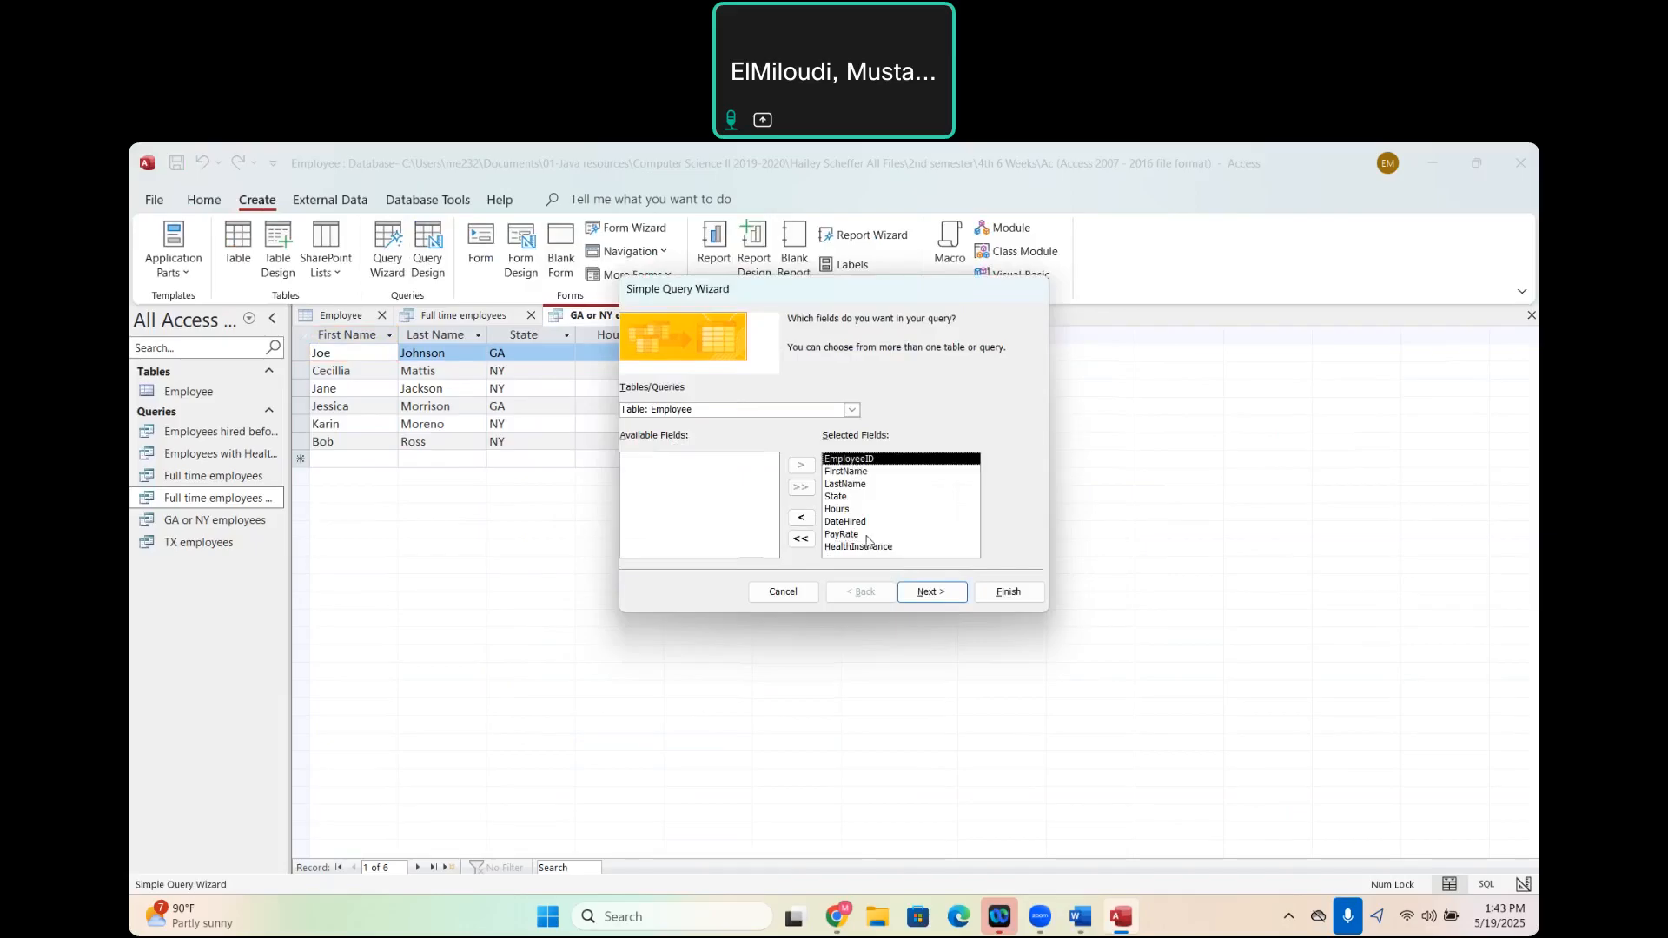
# - Keep the new query as a detail query and clear its suggested title
pyautogui.click(938, 590)
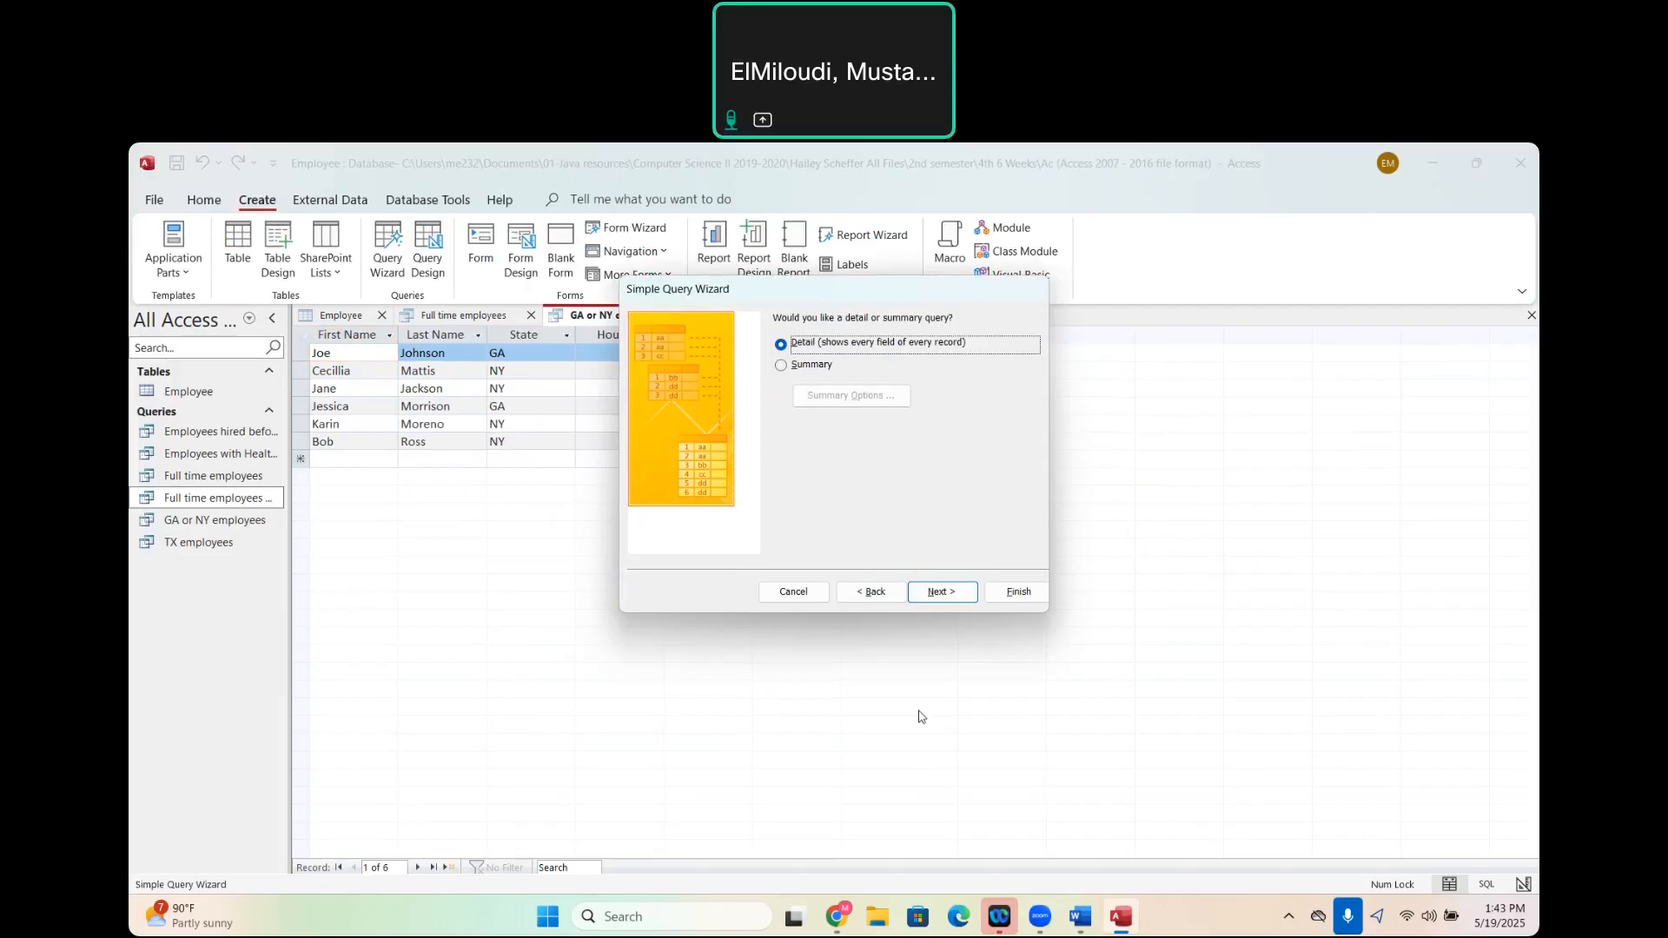
pyautogui.click(939, 591)
pyautogui.doubleClick(878, 342)
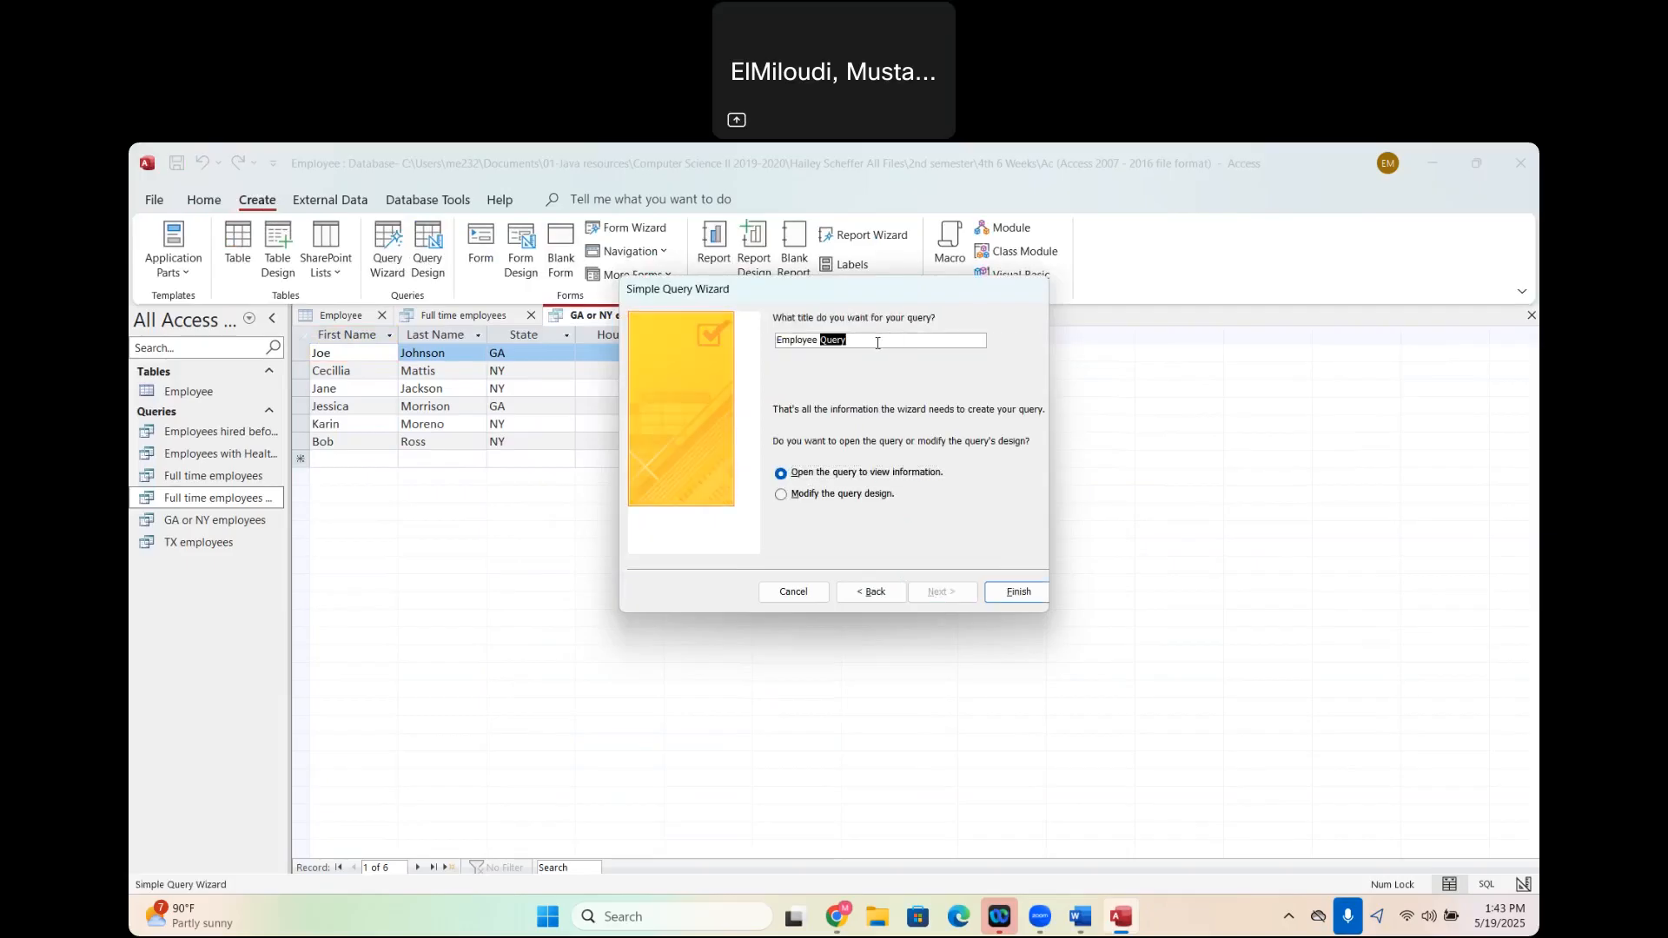
pyautogui.press('BackSpace')
pyautogui.press('BackSpace')
pyautogui.press('BackSpace')
pyautogui.press('BackSpace')
pyautogui.press('BackSpace')
pyautogui.press('BackSpace')
pyautogui.press('BackSpace')
pyautogui.press('BackSpace')
pyautogui.press('BackSpace')
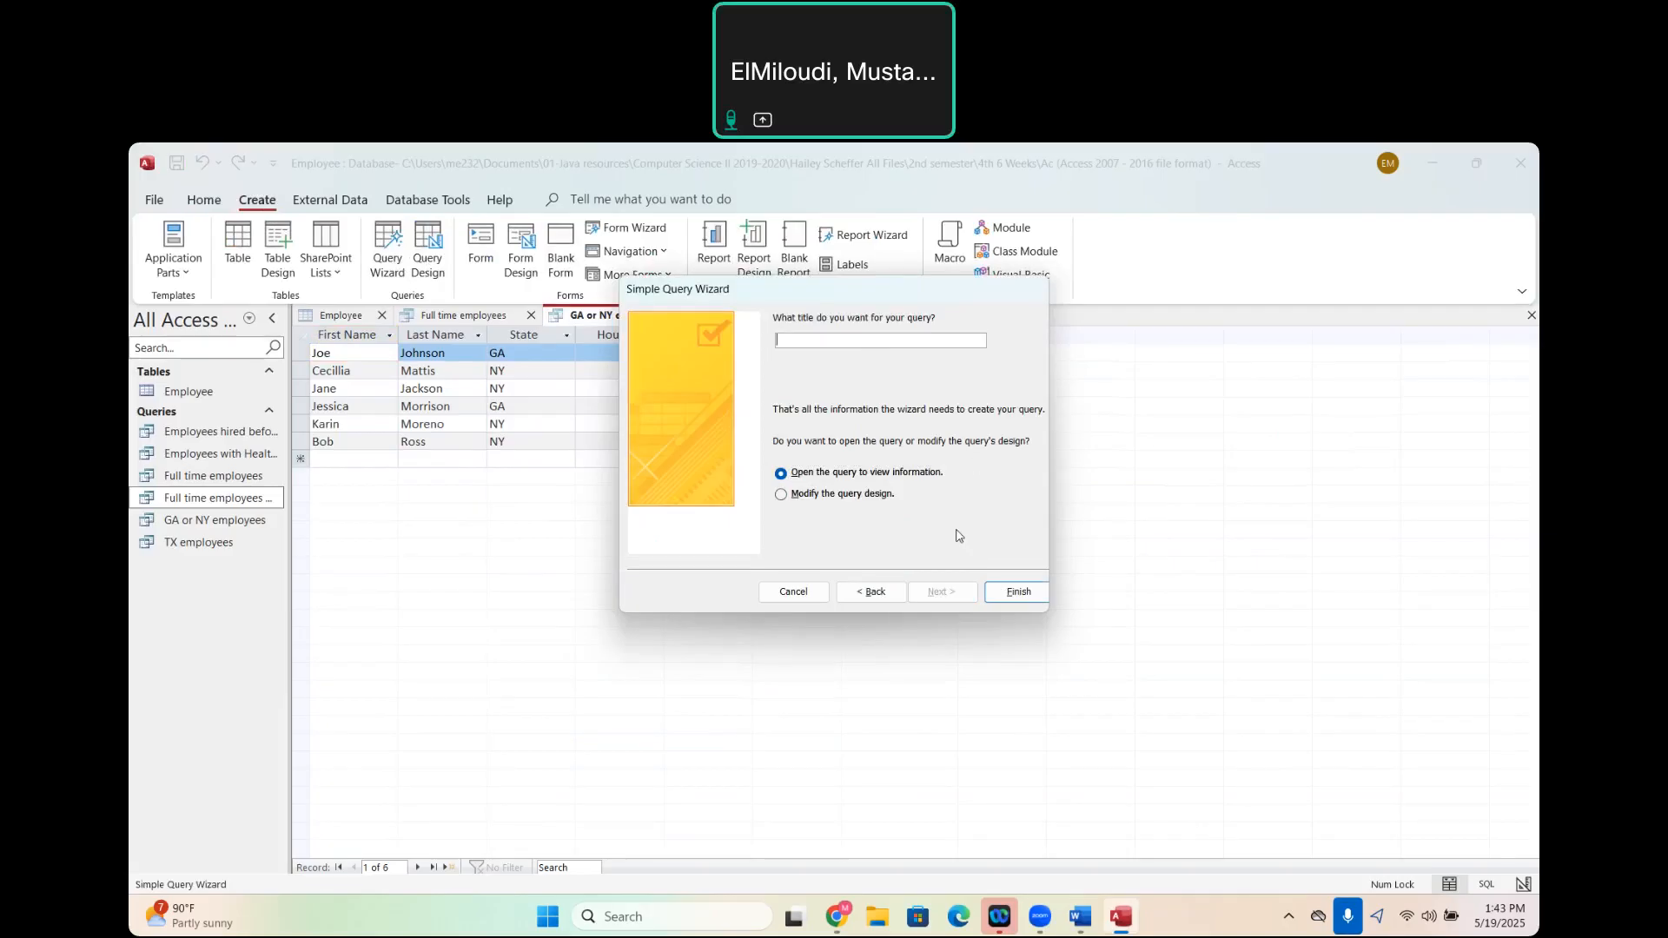
# - Check the wording of the last-name query in the Word assignment and return to Access
pyautogui.moveTo(1083, 924)
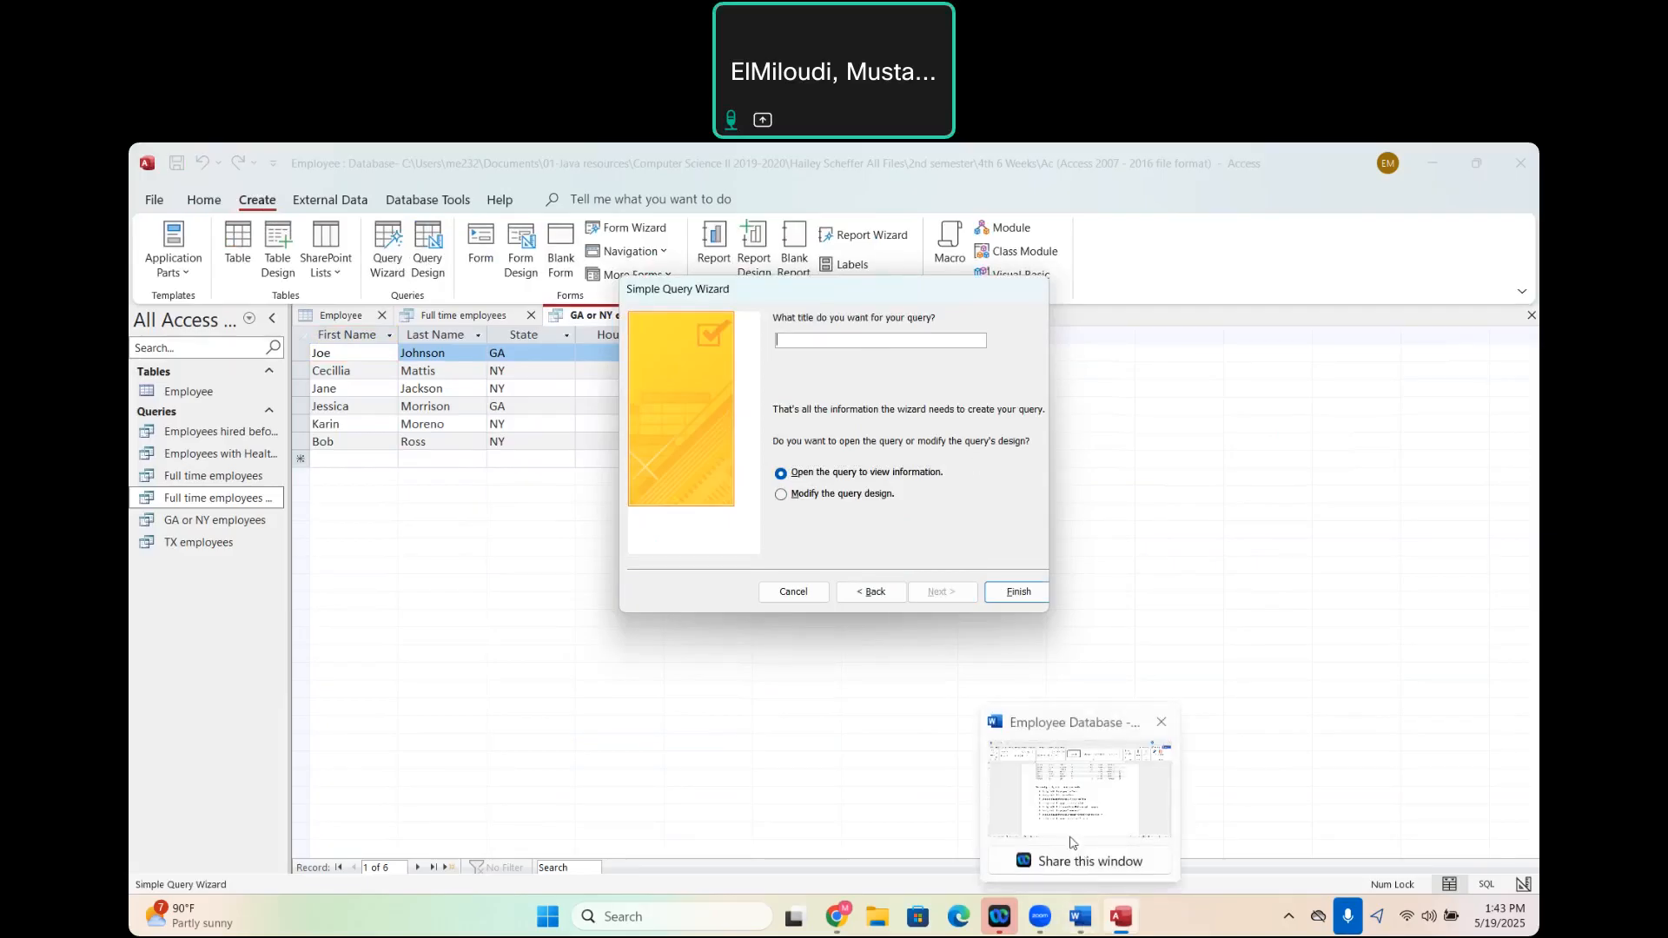
pyautogui.click(1070, 843)
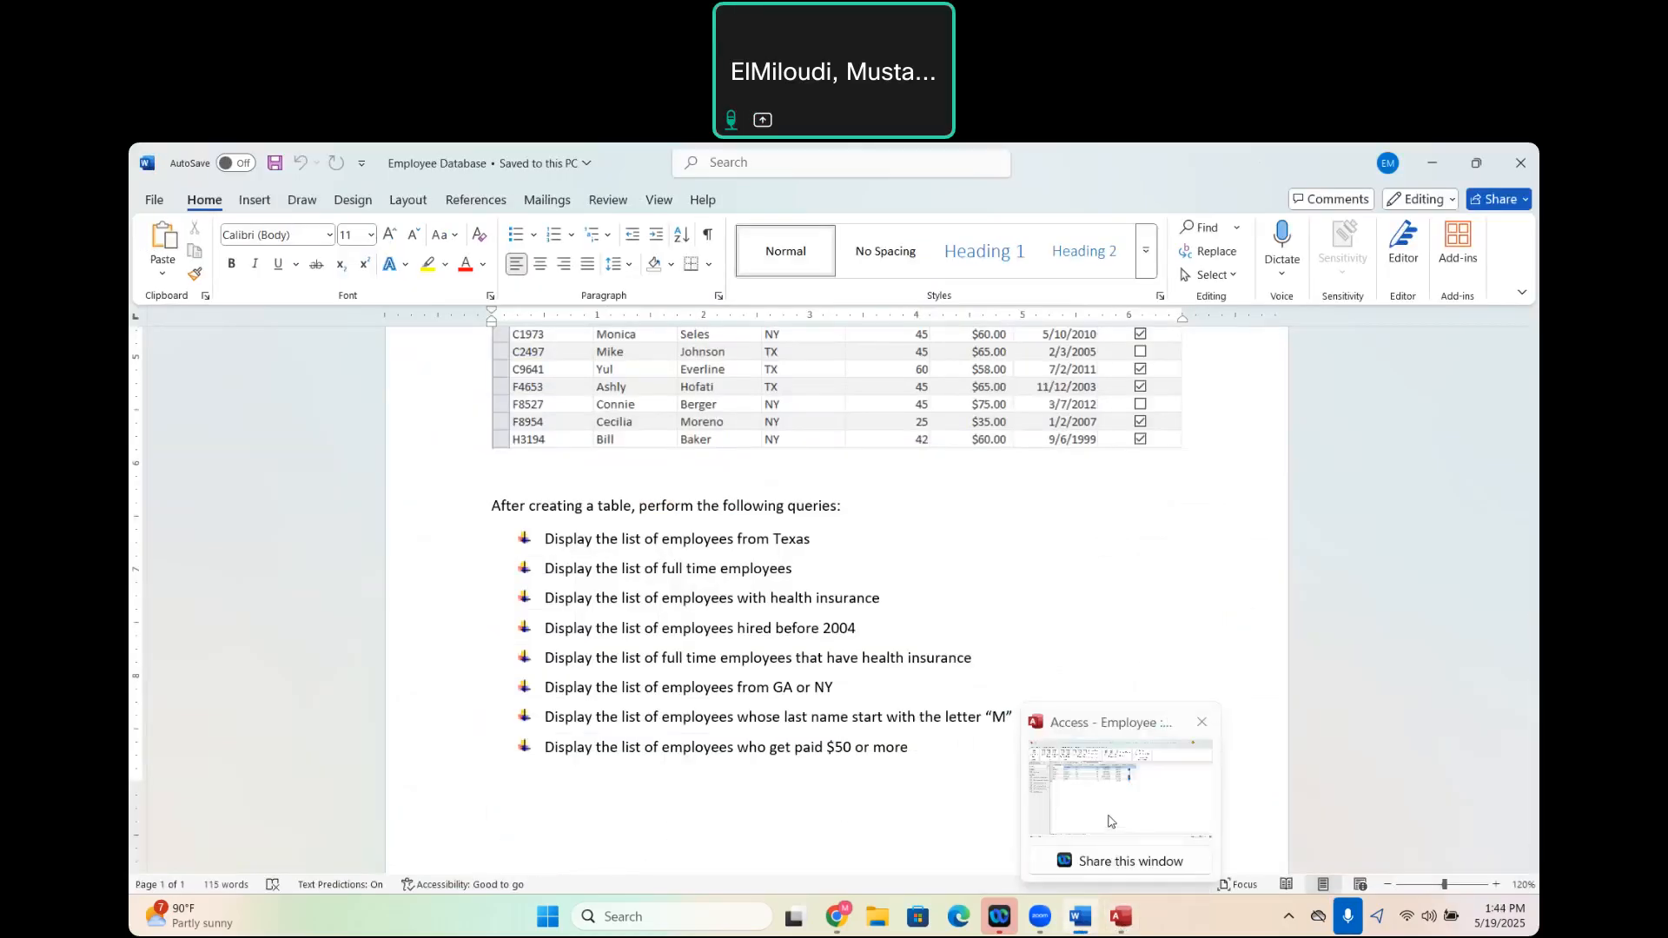
pyautogui.click(1111, 822)
# - Title the query "Employees with last name starting with M" and finish the wizard into query design
pyautogui.write('Emplo')
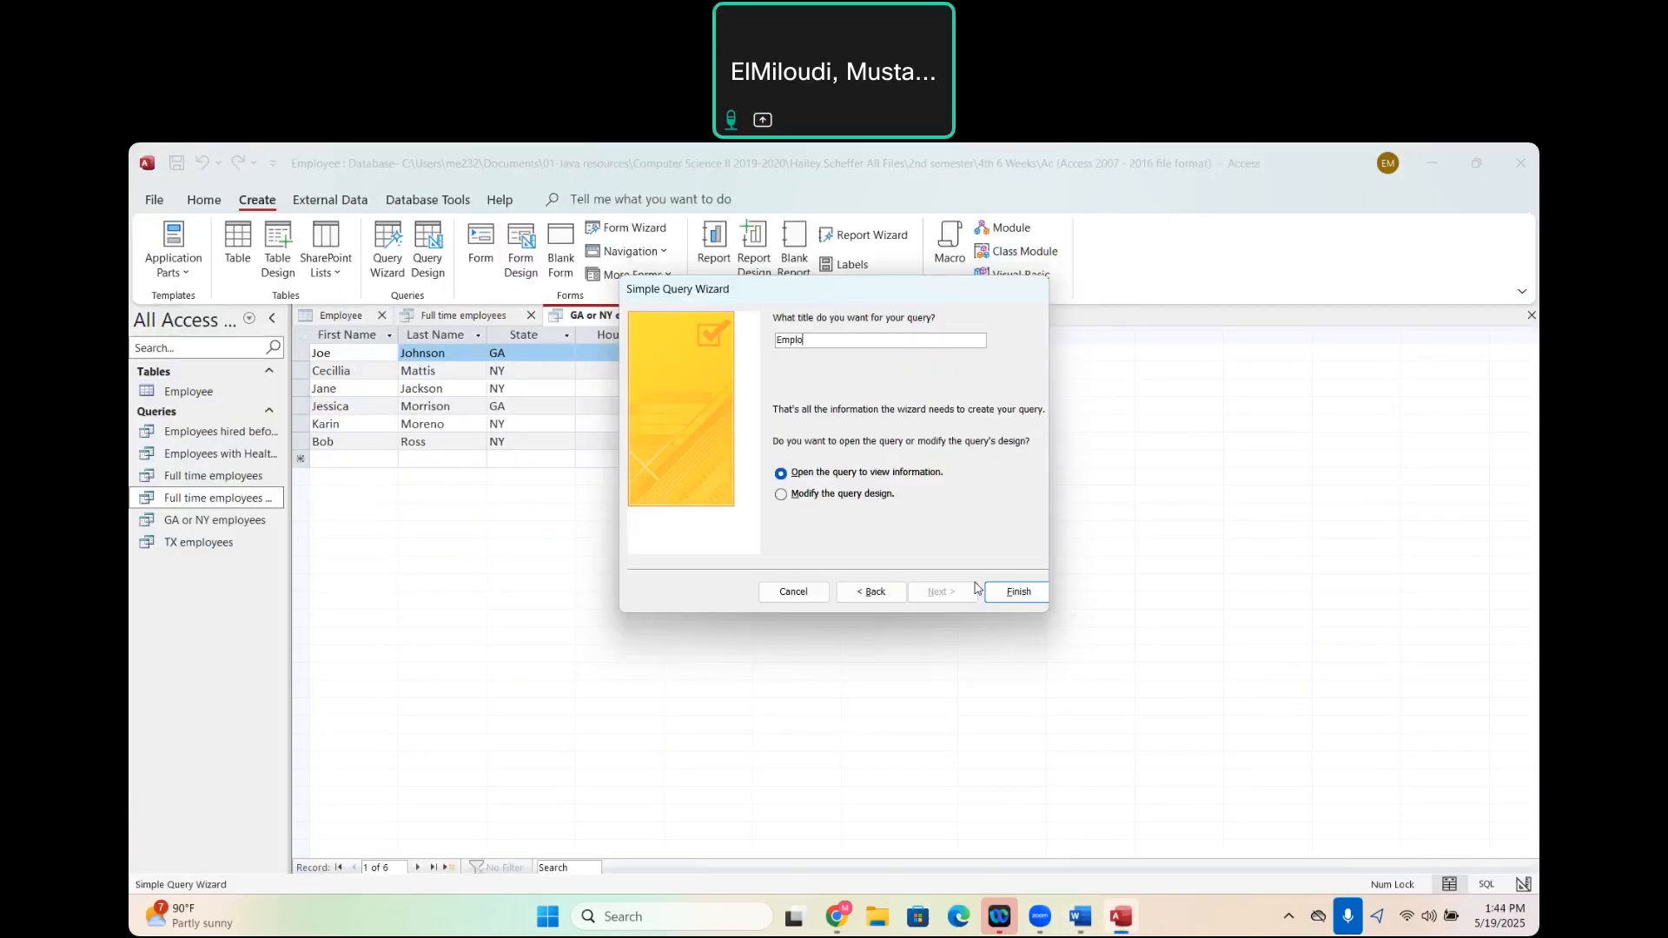
pyautogui.write('yees with last name starting with M')
pyautogui.click(781, 495)
pyautogui.click(1019, 592)
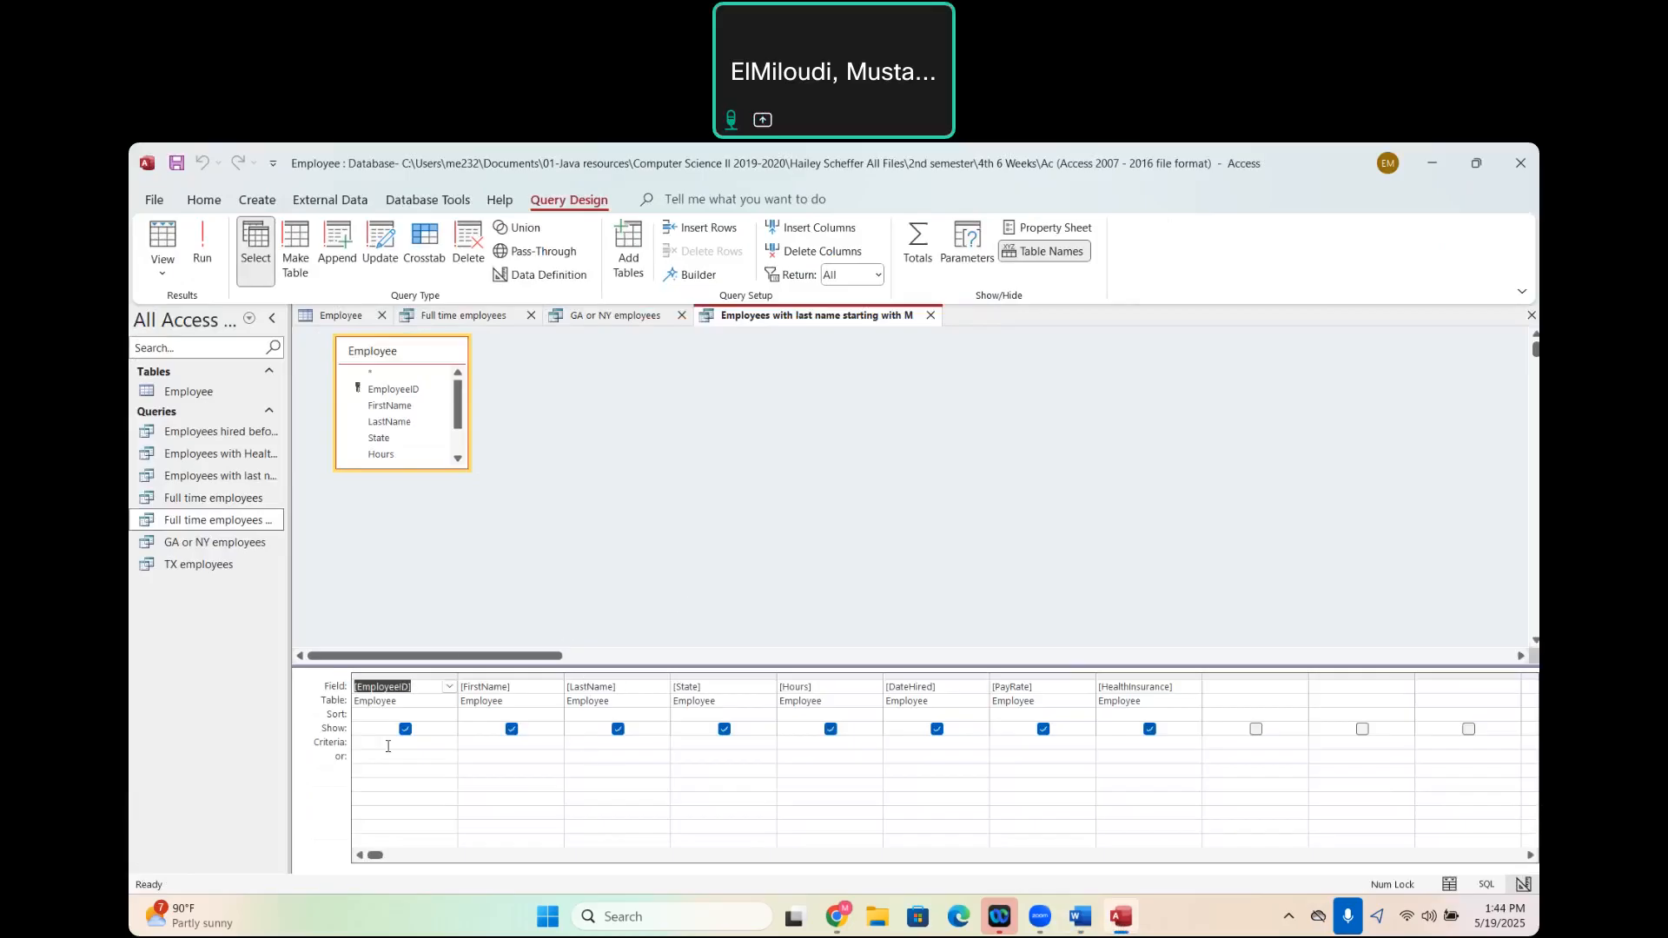
# - Set the LastName criteria to M* and run the query
pyautogui.click(587, 745)
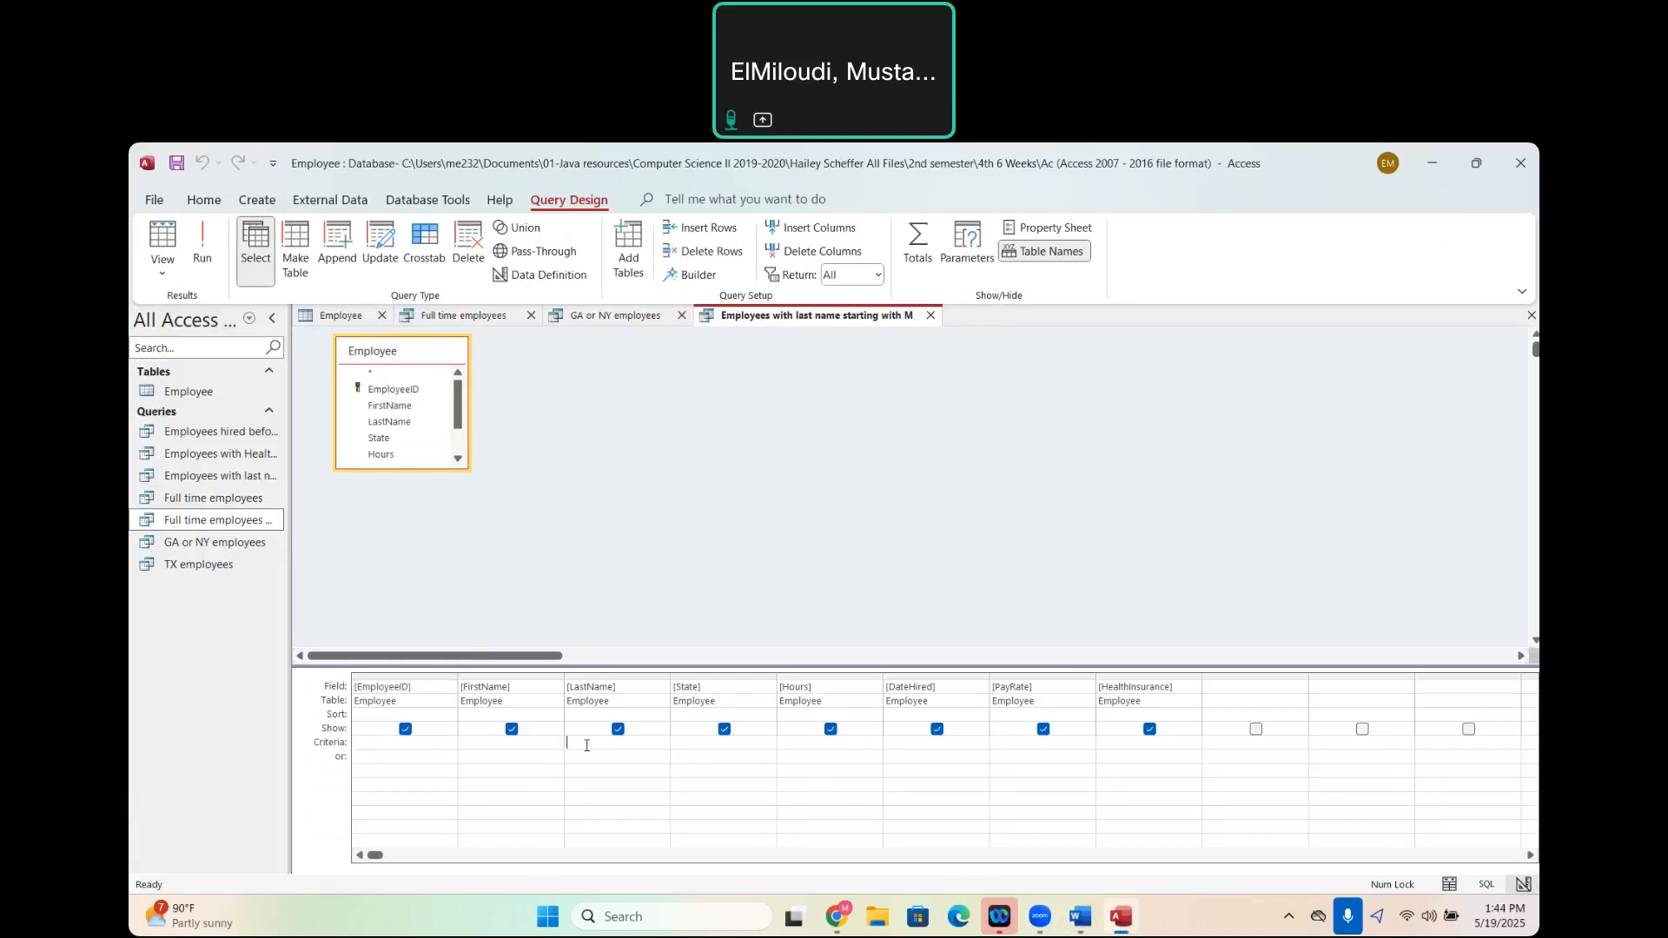
pyautogui.write('"')
pyautogui.write('M')
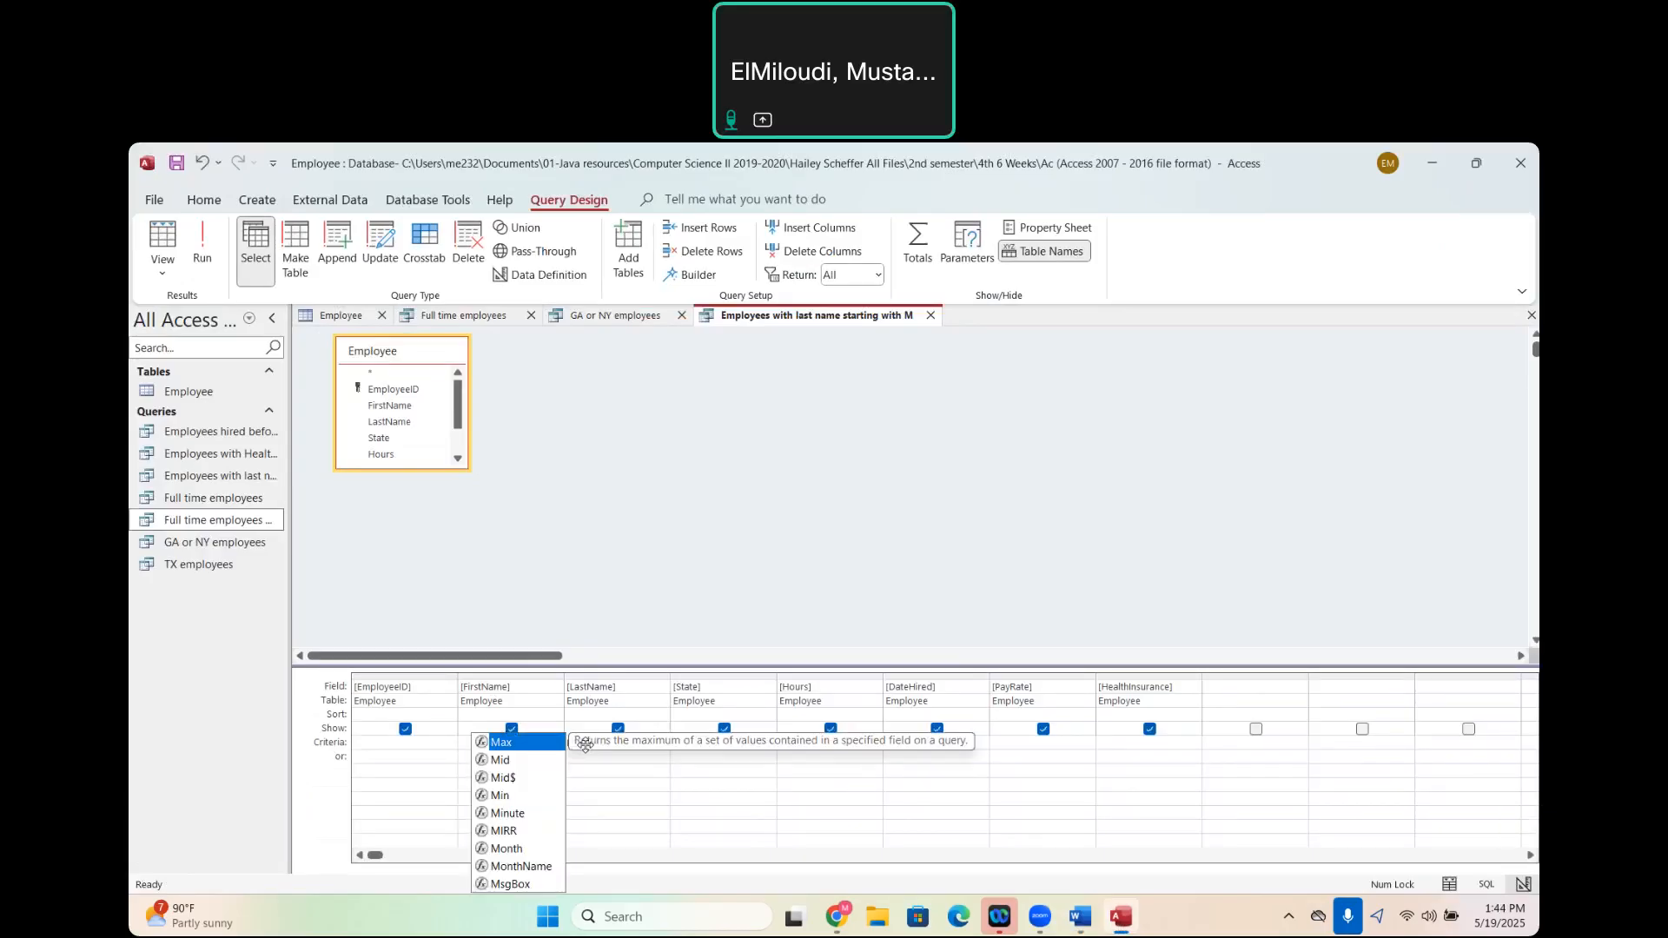
pyautogui.write('*')
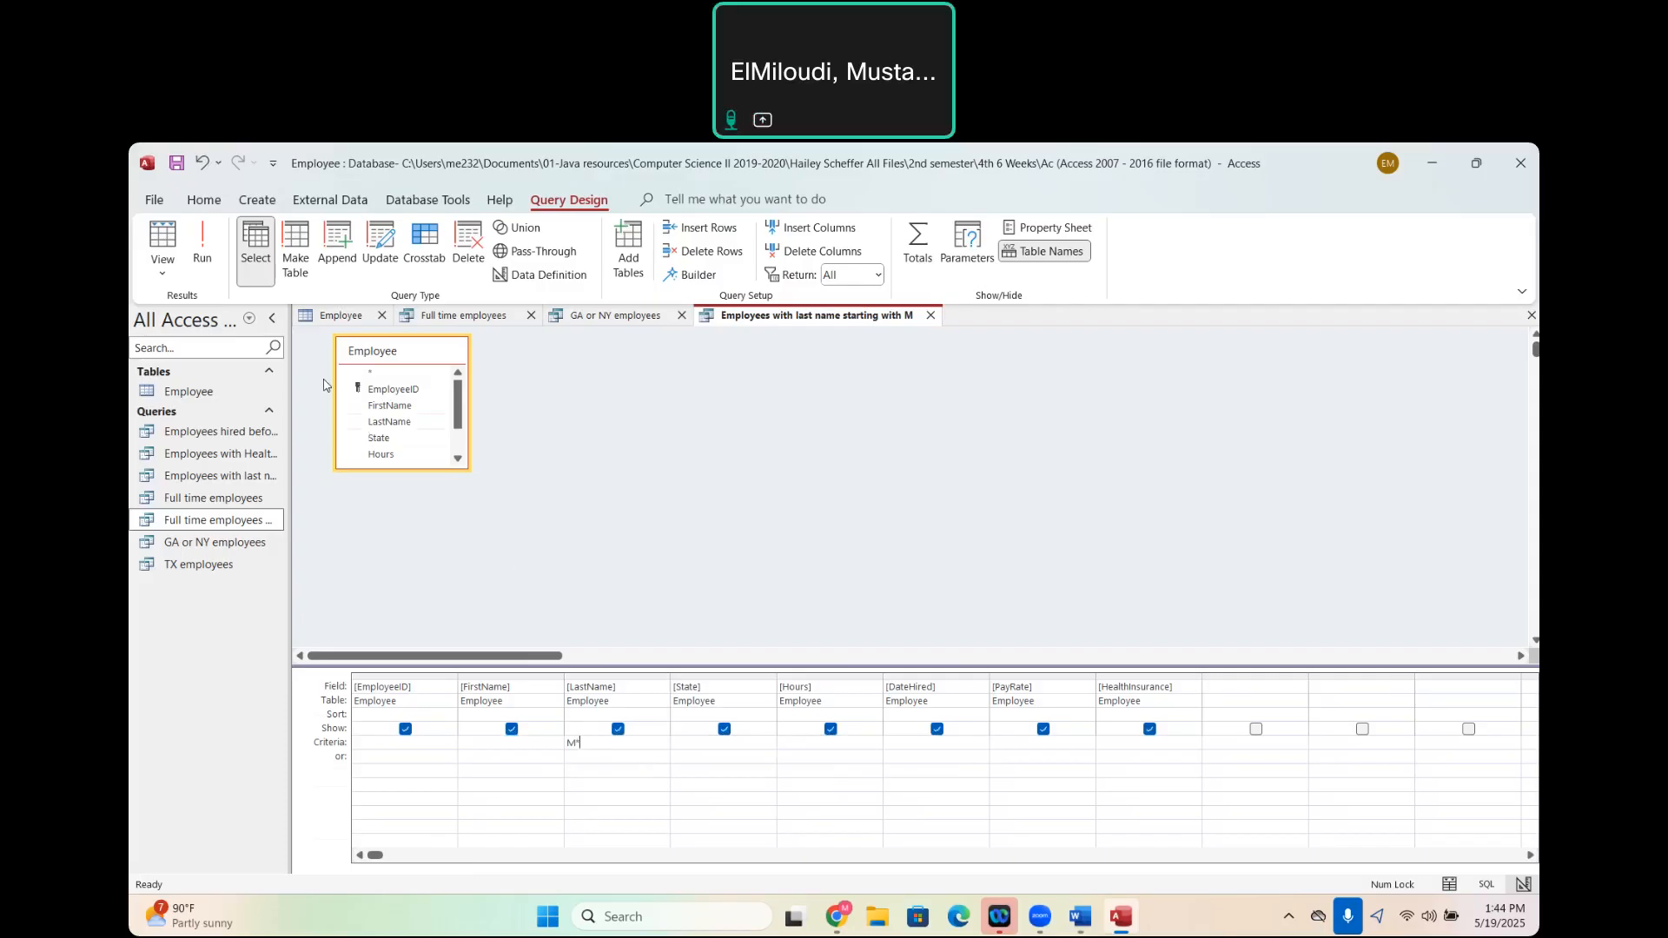
pyautogui.click(202, 260)
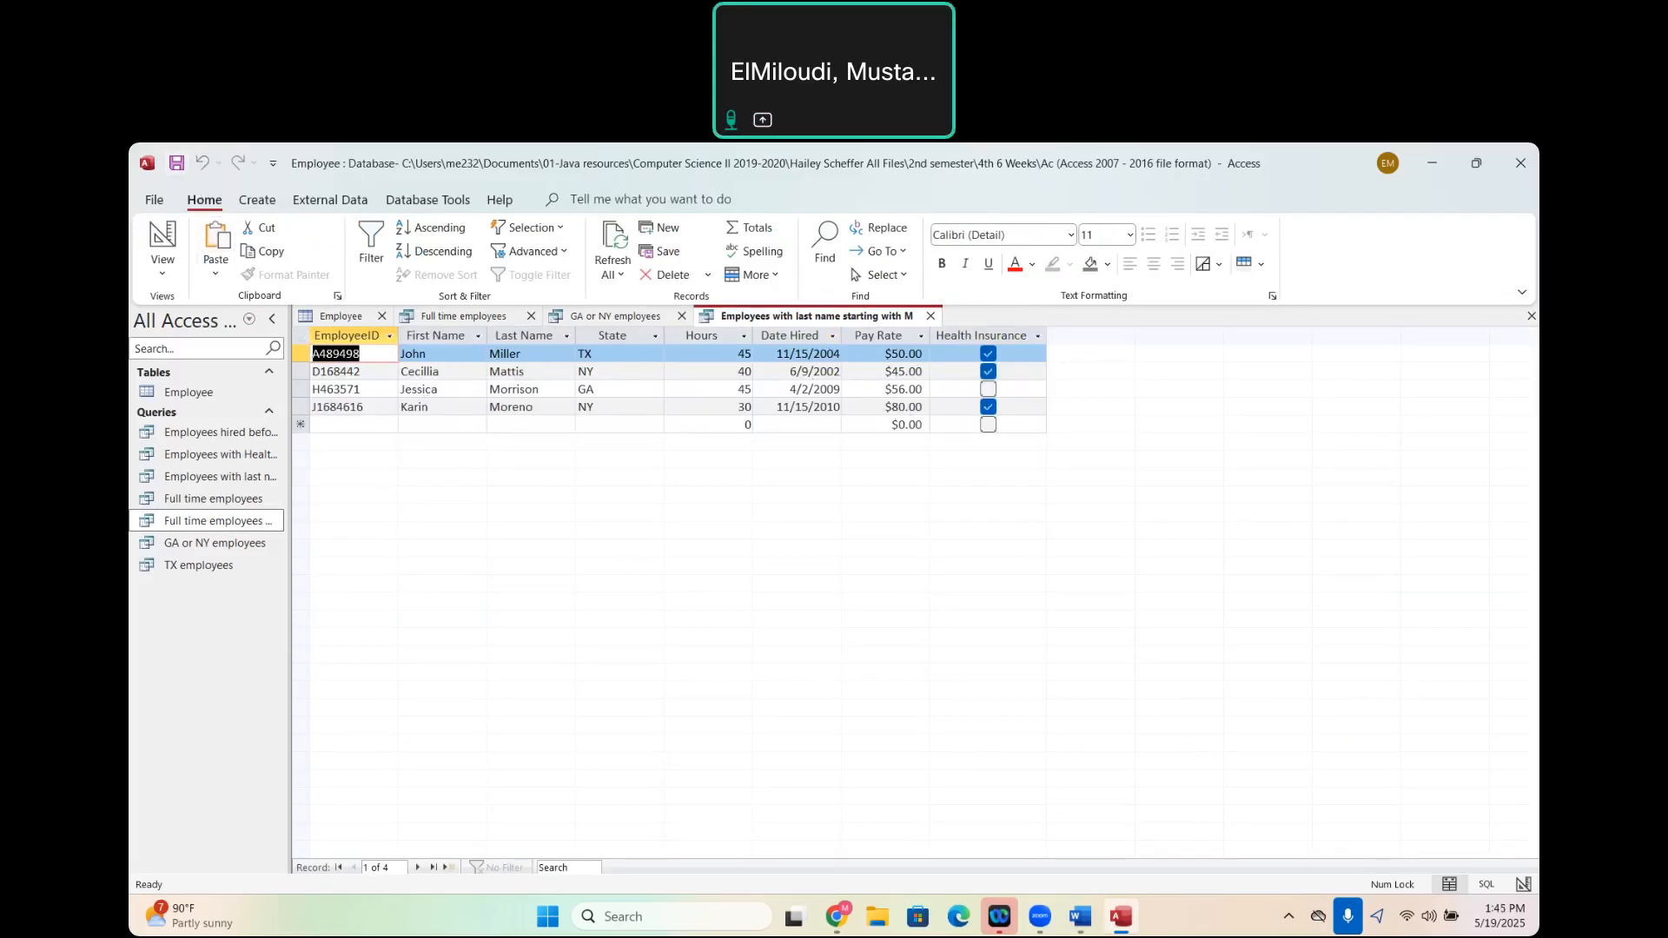
# - Check the pay query's wording in the Word assignment and return to Access
pyautogui.moveTo(1080, 919)
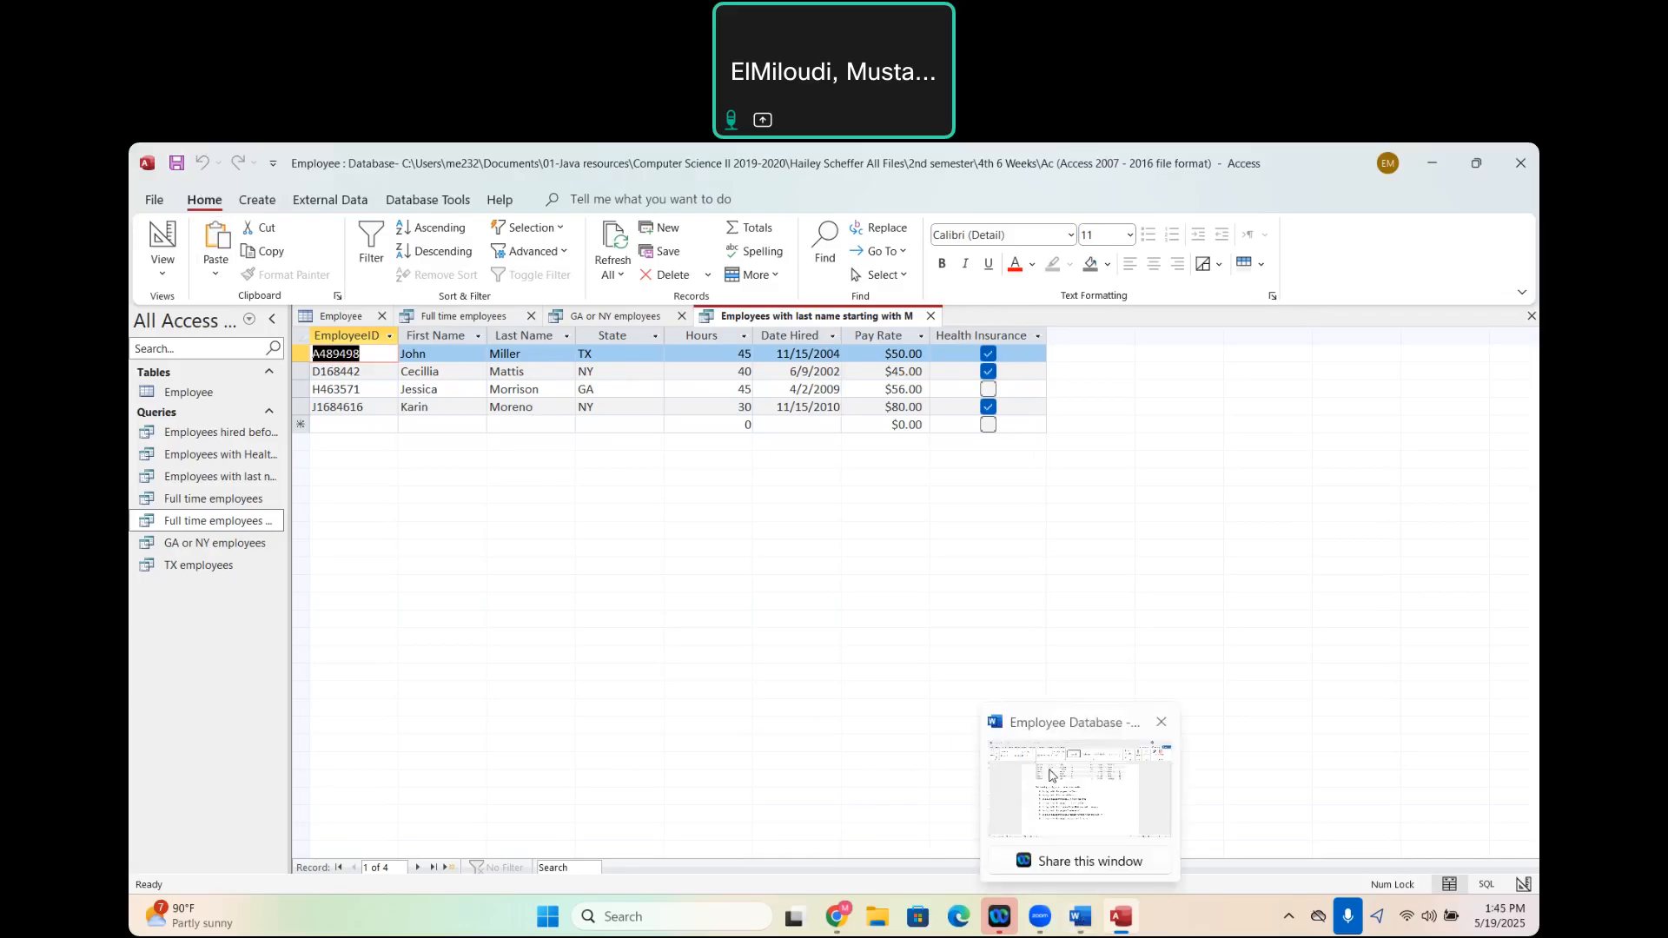
pyautogui.click(1051, 775)
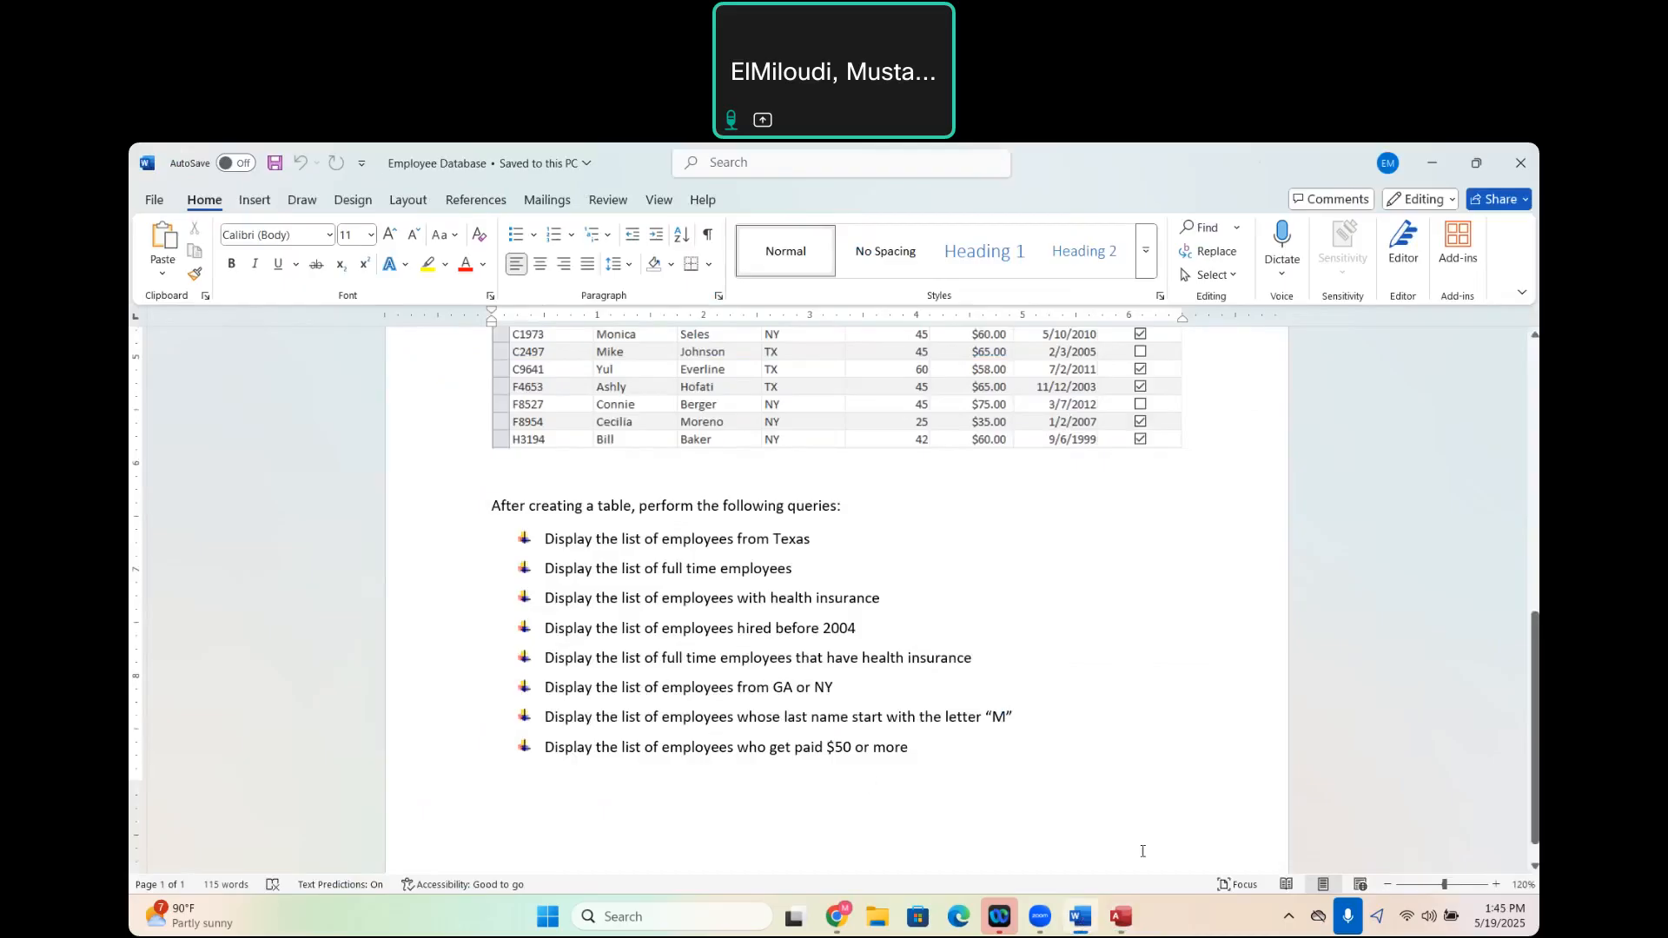
pyautogui.moveTo(1121, 916)
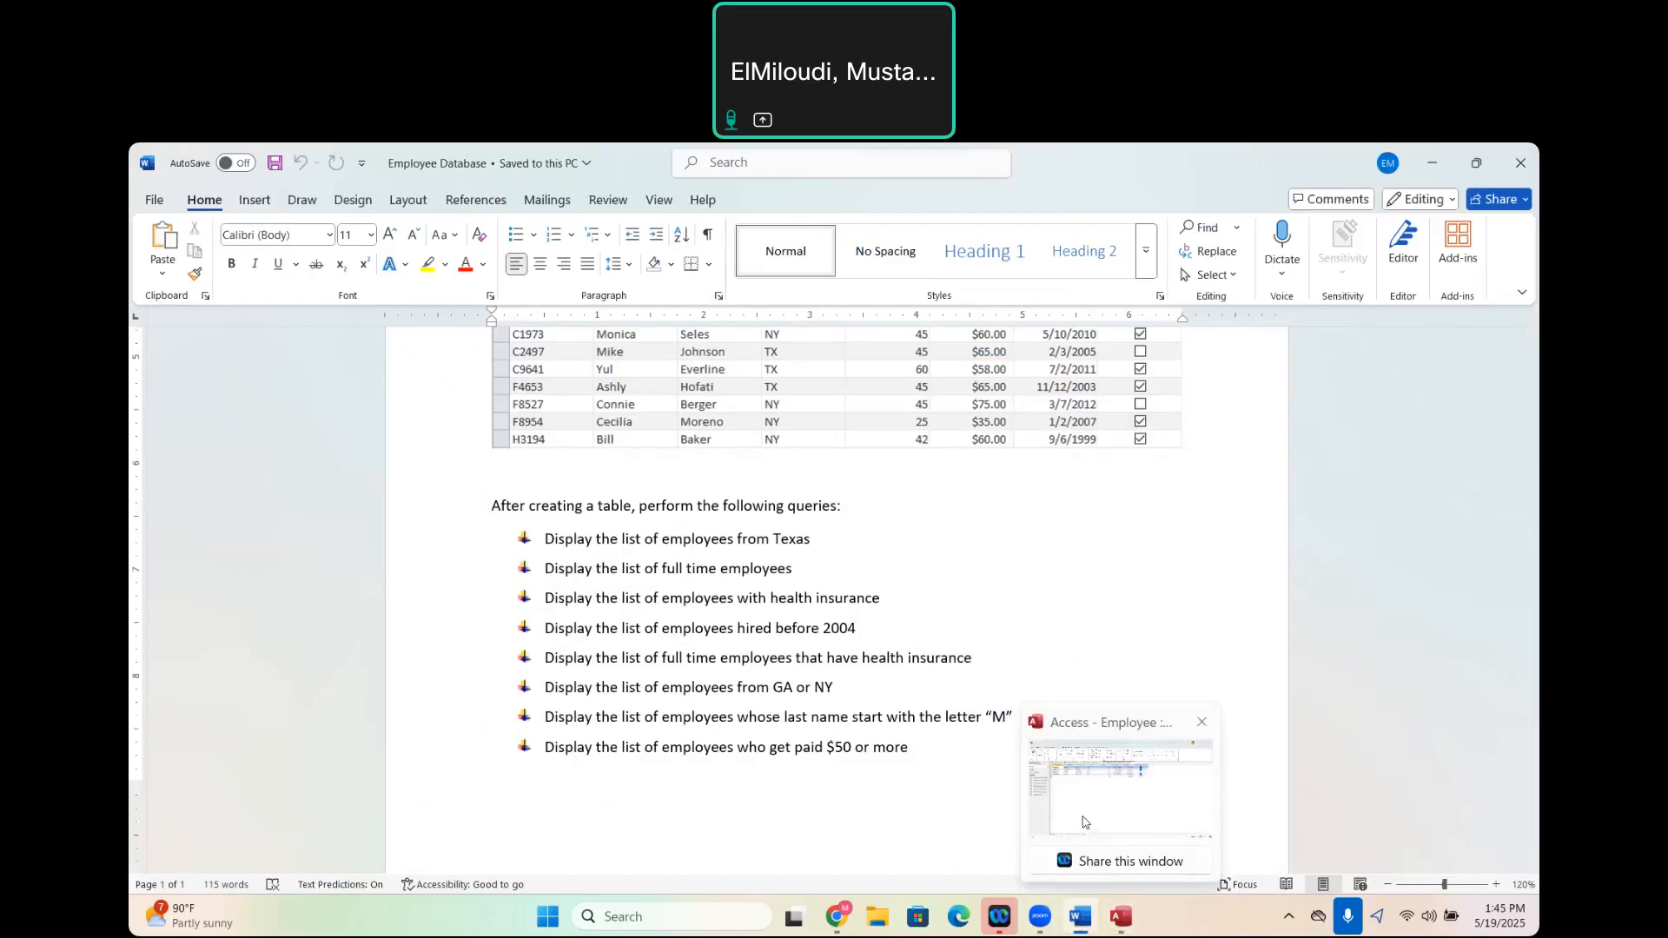
pyautogui.click(1083, 821)
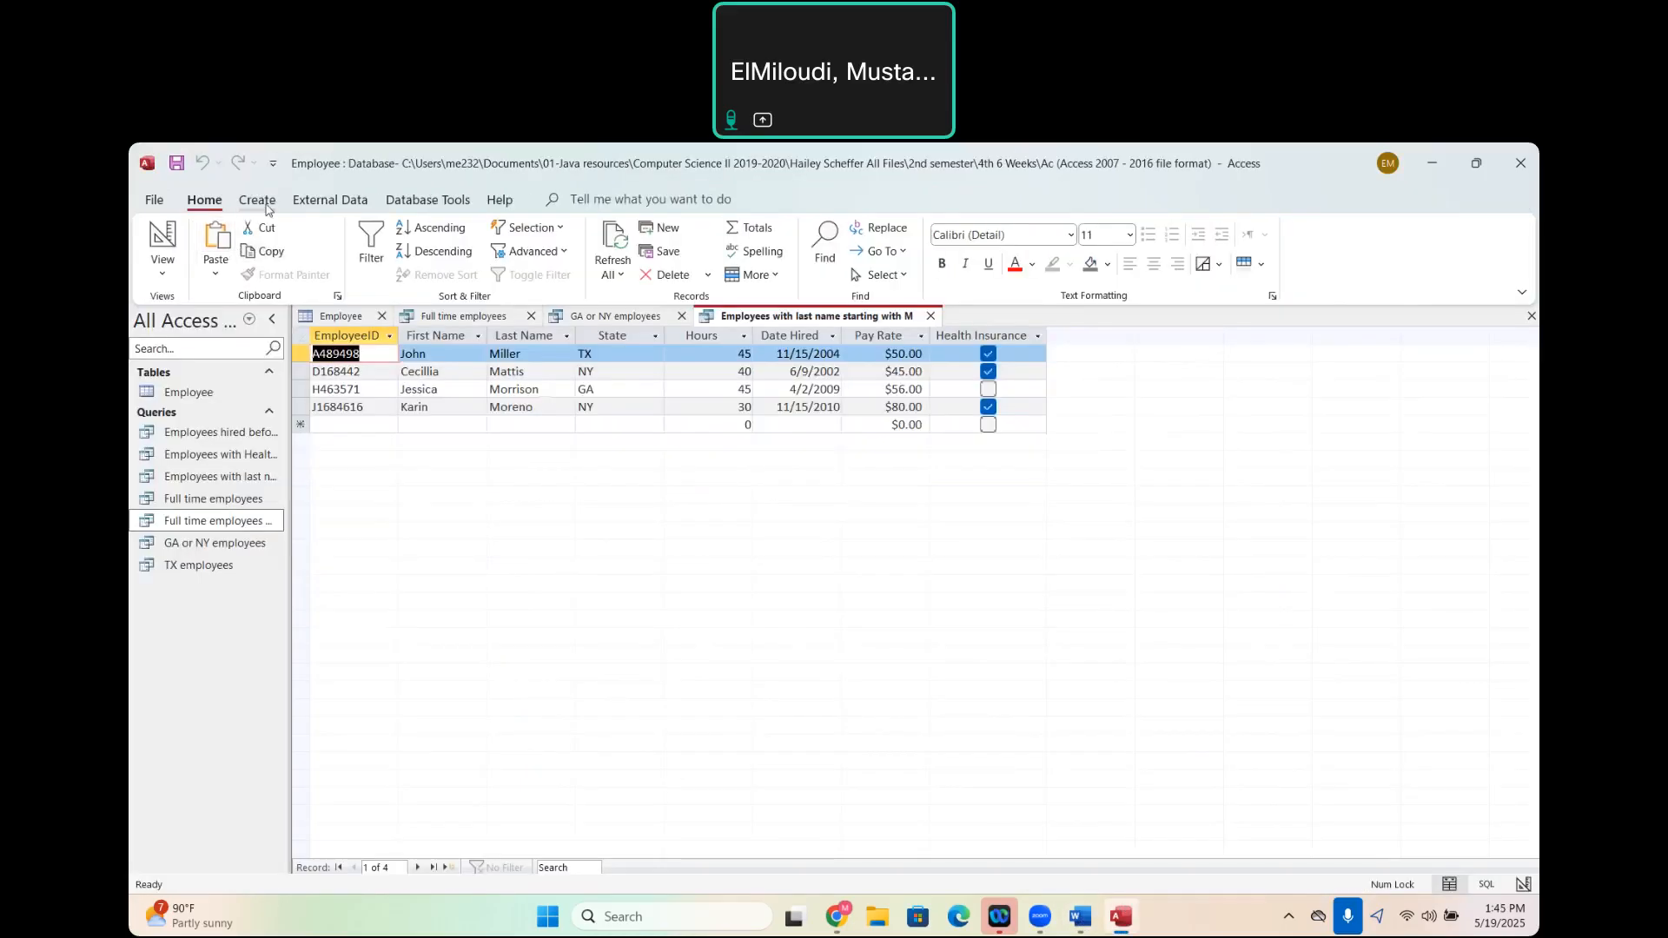
# - Start a new simple query with all fields from the Employee table and proceed to its title
pyautogui.click(257, 199)
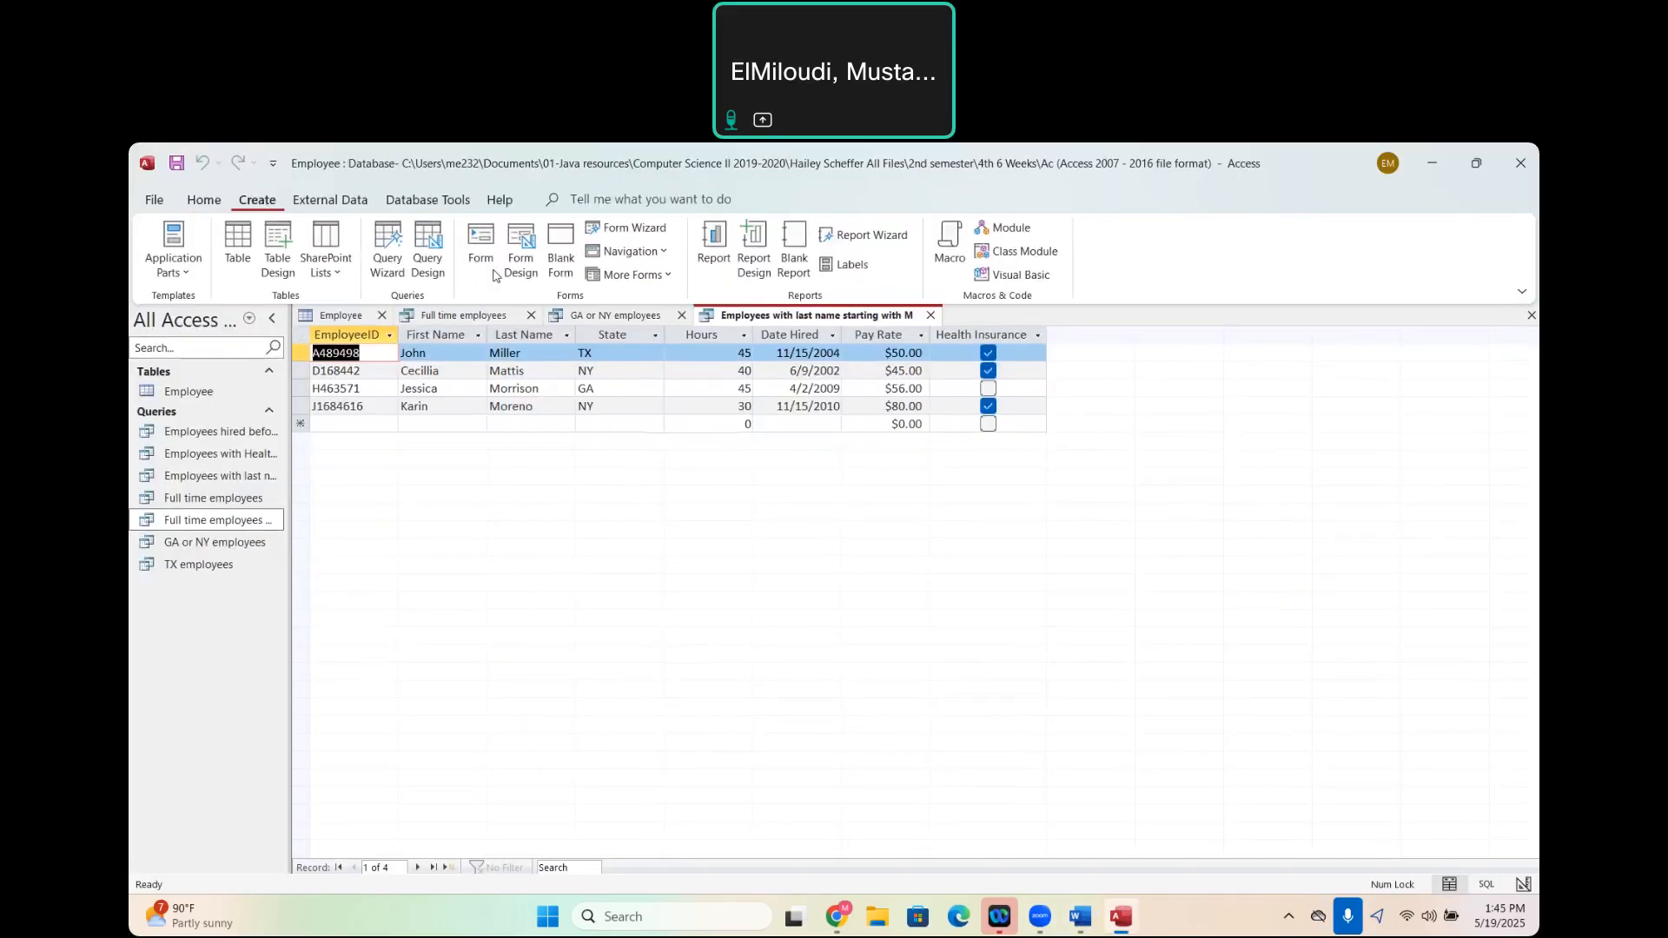
pyautogui.click(388, 252)
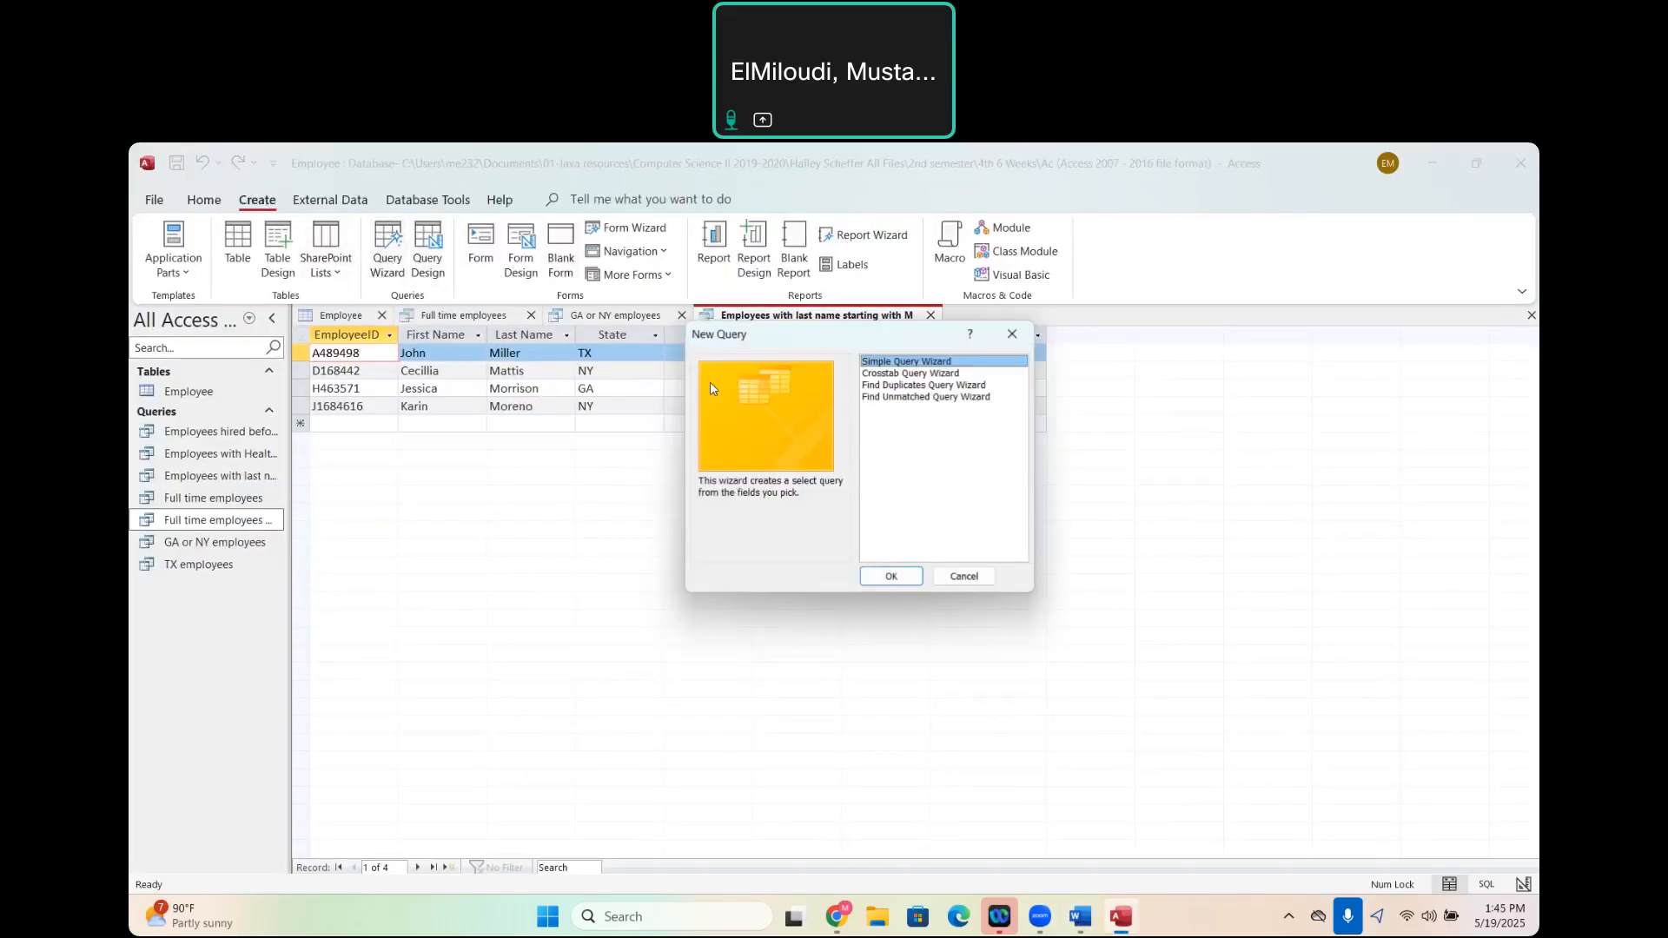
pyautogui.click(892, 577)
pyautogui.click(852, 410)
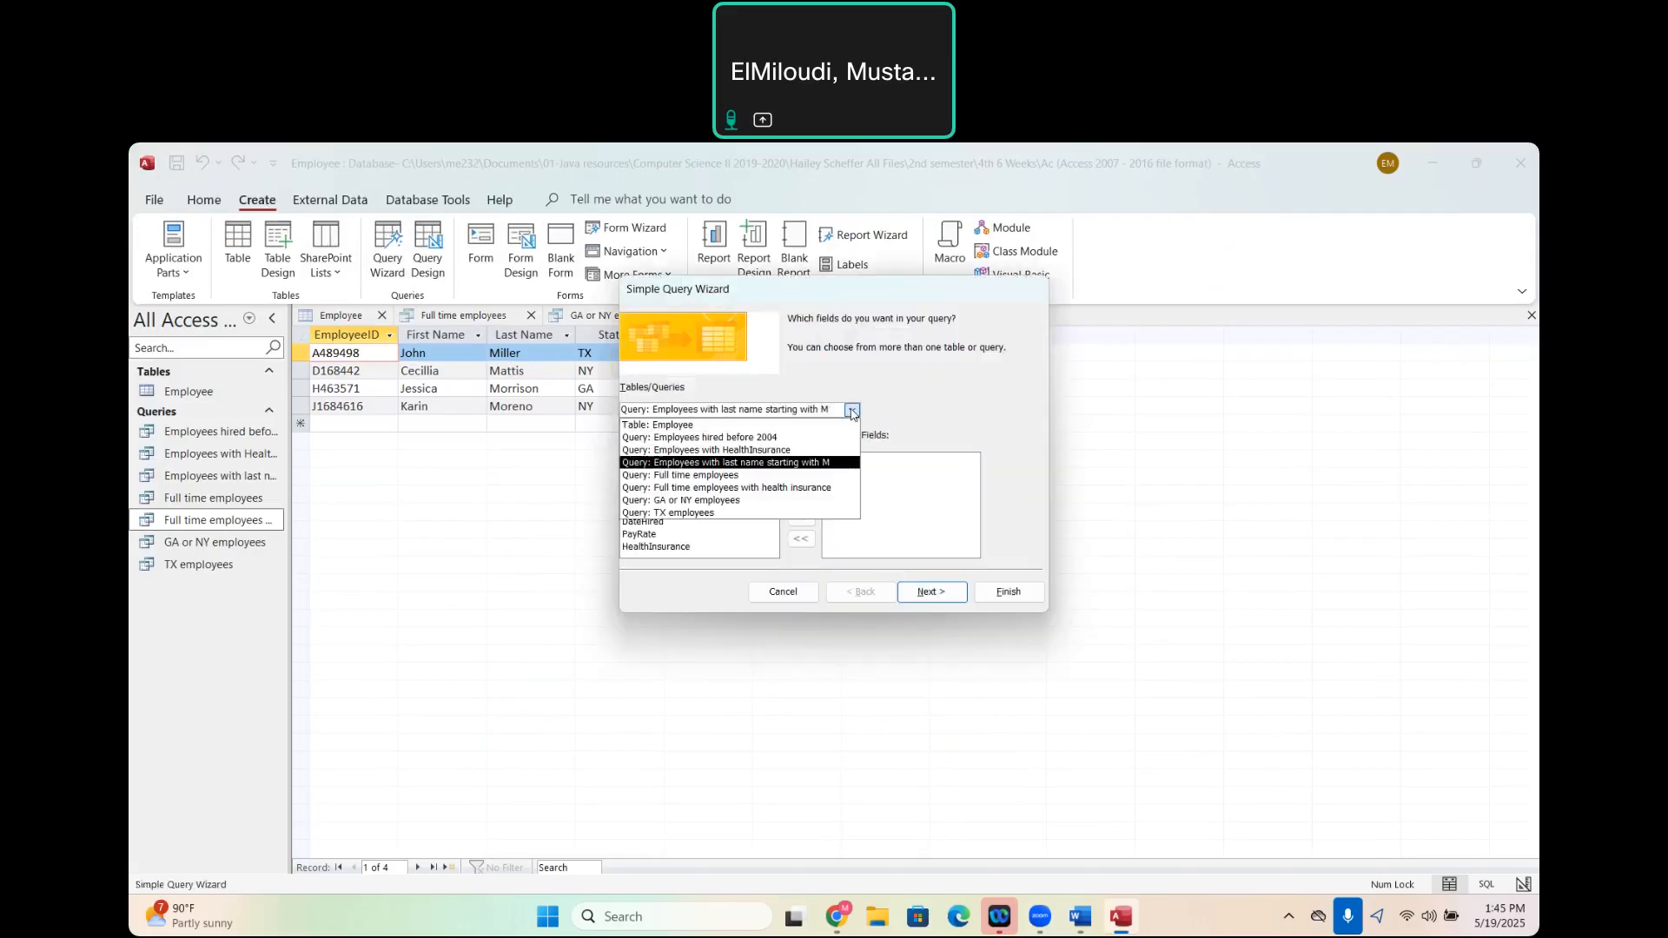
pyautogui.click(695, 421)
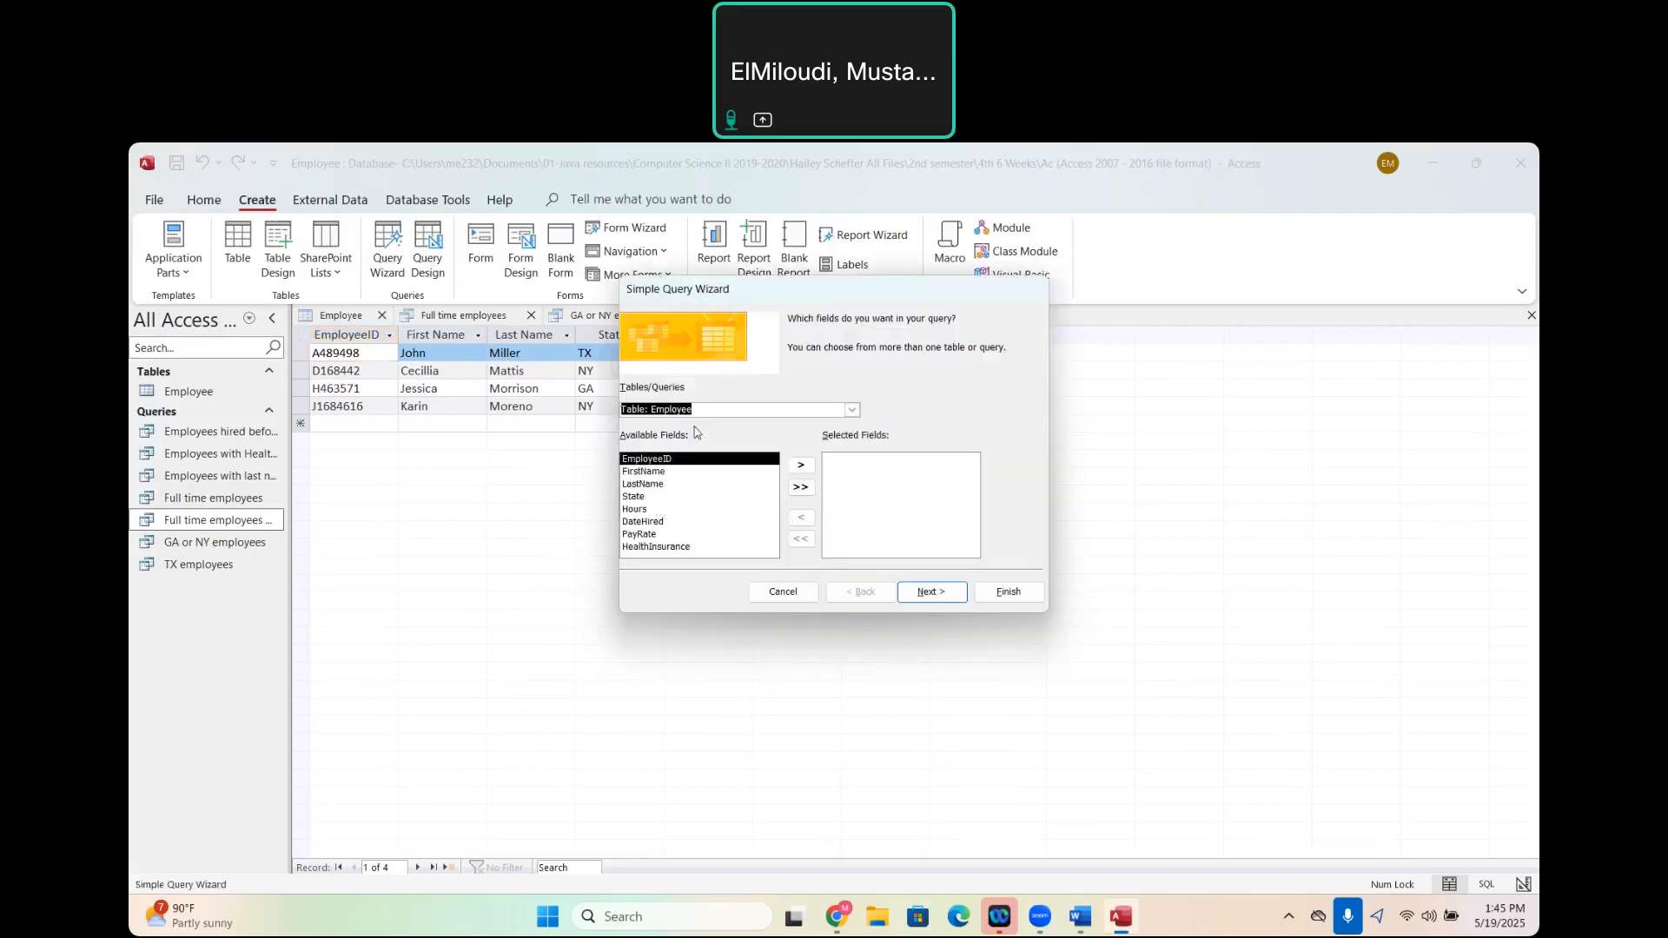
pyautogui.click(801, 488)
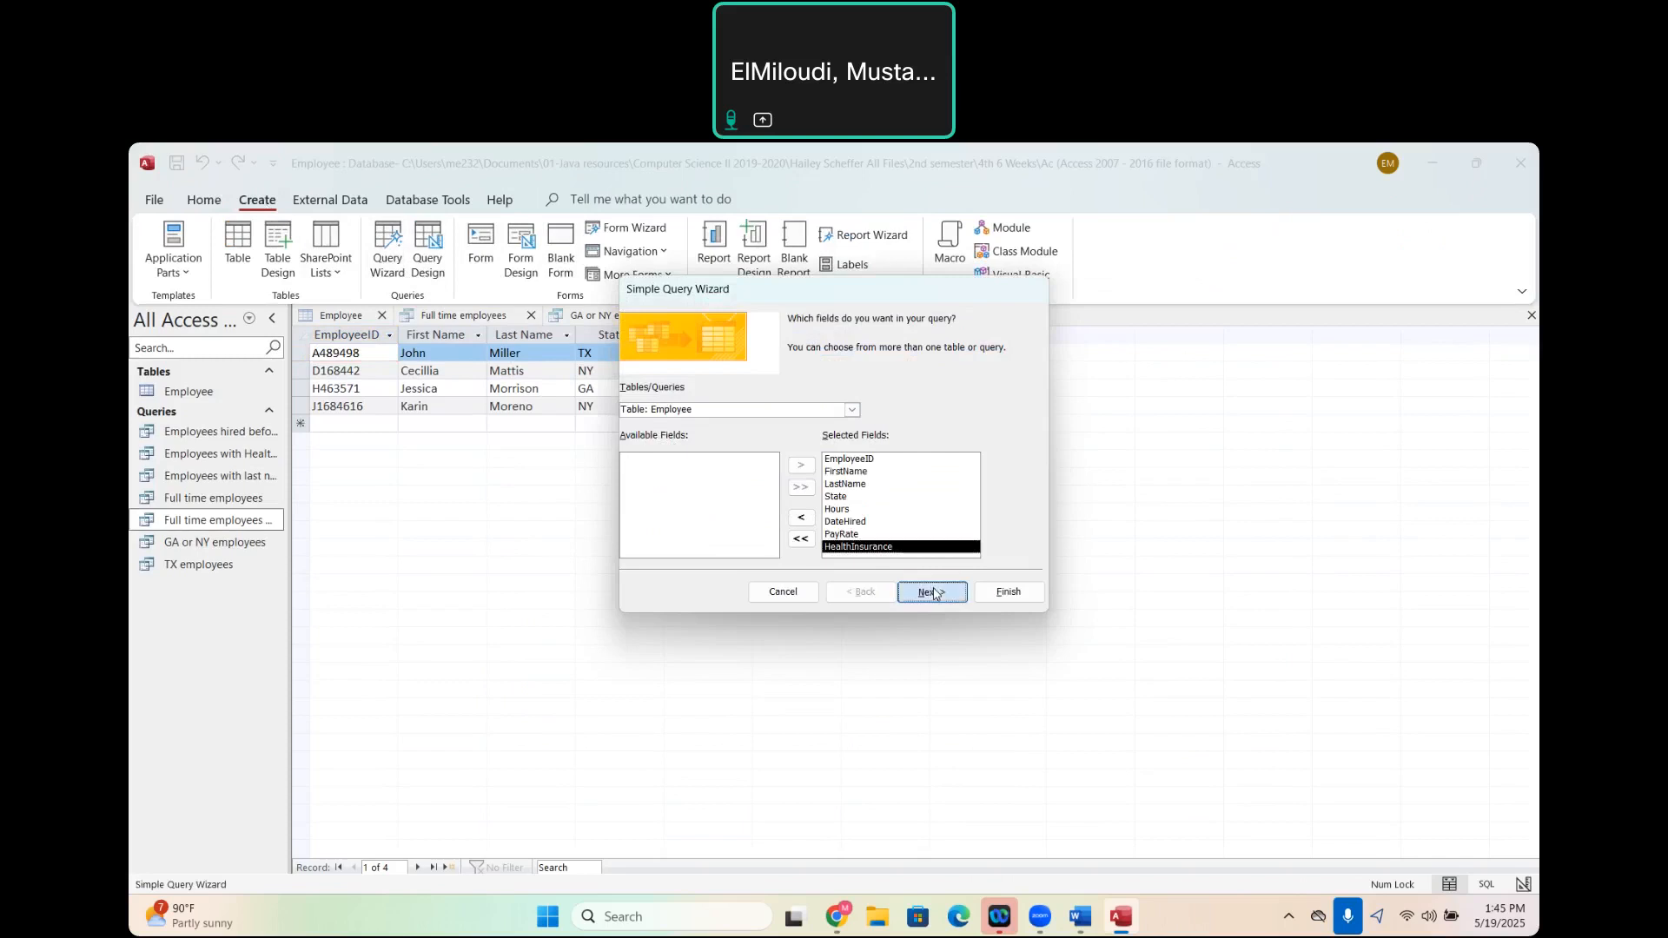
pyautogui.click(931, 592)
pyautogui.click(934, 594)
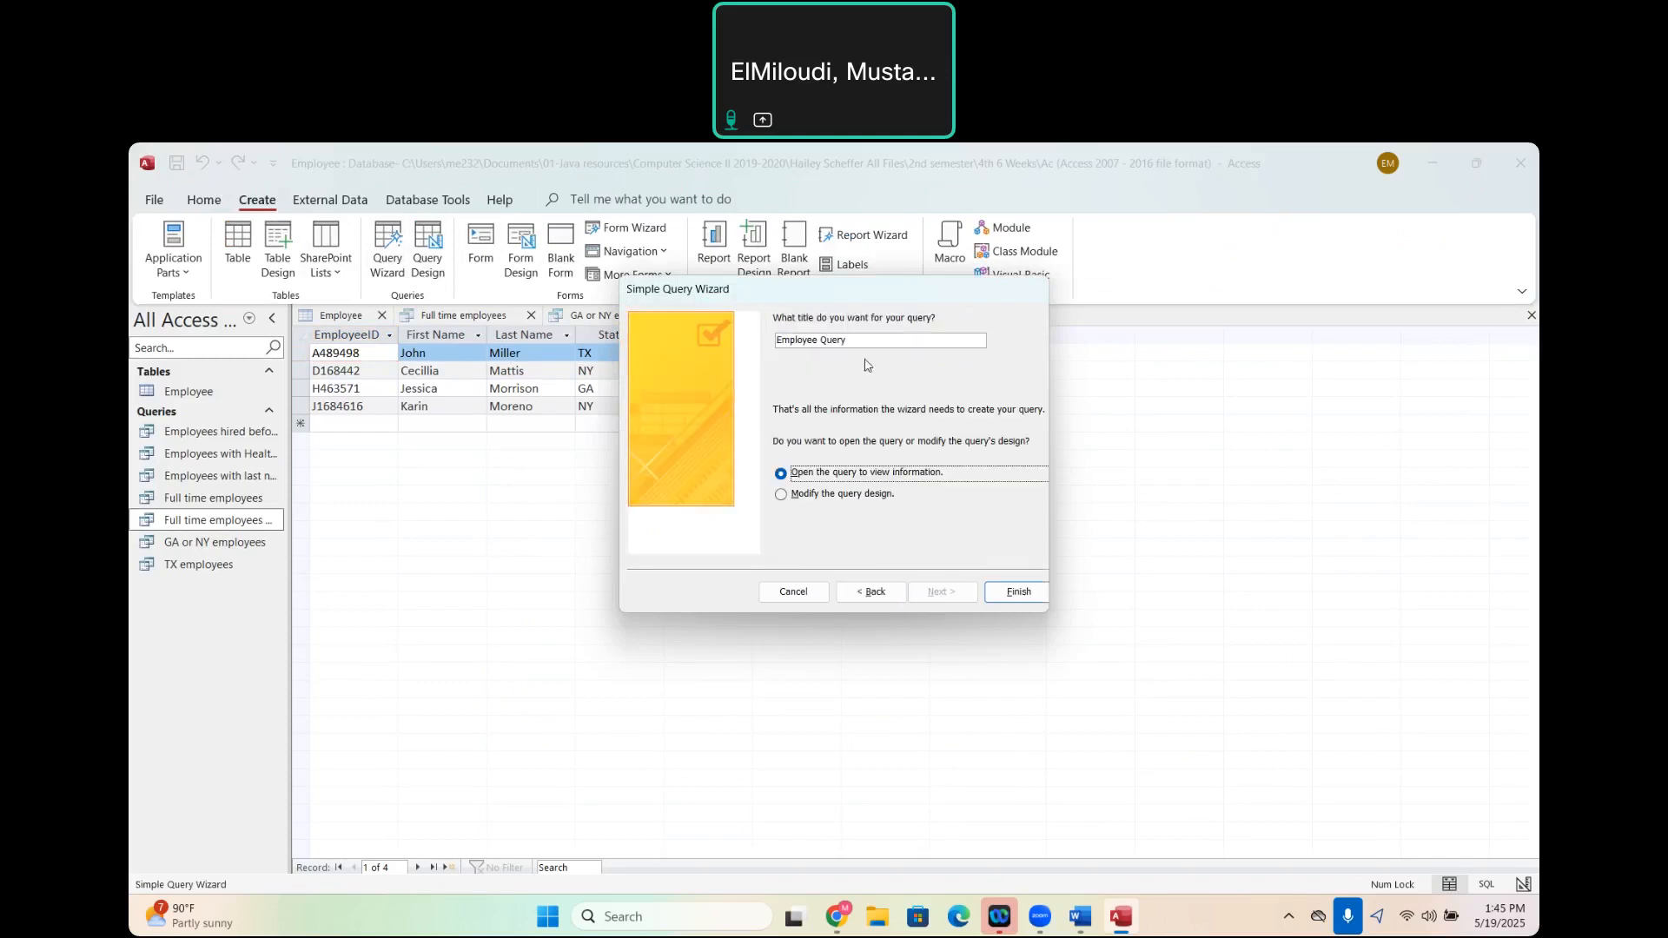
# - Title the query "Employees getting paid $50 or more" and finish the wizard into query design
pyautogui.doubleClick(863, 343)
pyautogui.press('BackSpace')
pyautogui.press('BackSpace')
pyautogui.press('BackSpace')
pyautogui.press('BackSpace')
pyautogui.press('BackSpace')
pyautogui.press('BackSpace')
pyautogui.press('BackSpace')
pyautogui.press('BackSpace')
pyautogui.press('BackSpace')
pyautogui.press('BackSpace')
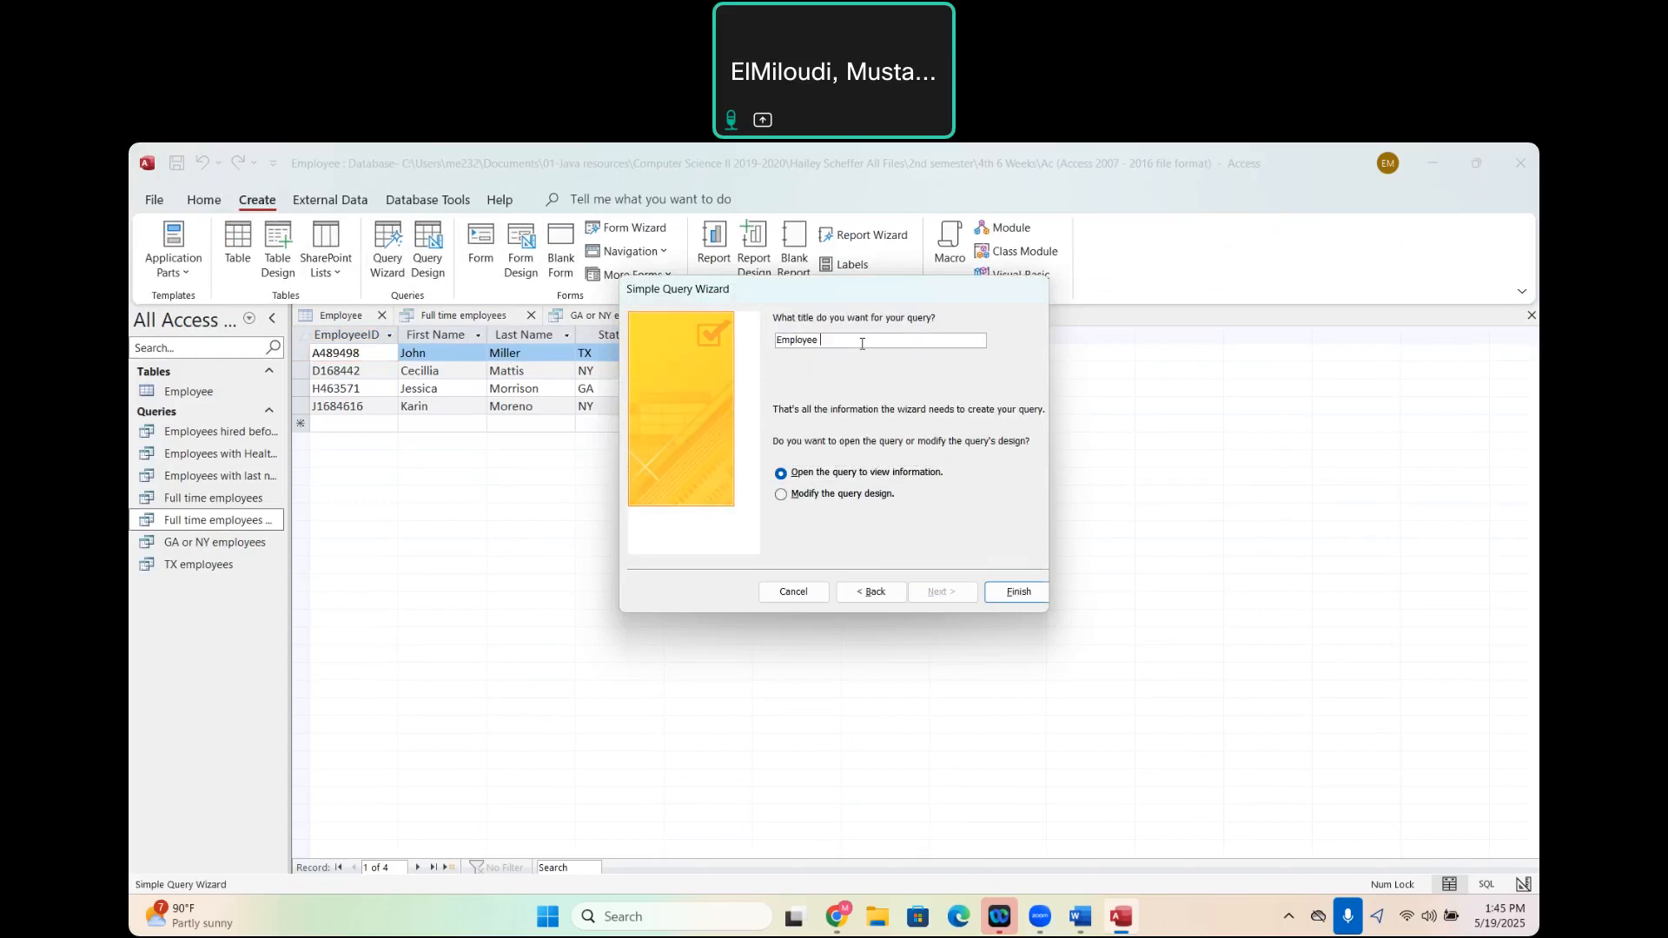
pyautogui.write('Employees getting paid $50 or more')
pyautogui.write('$')
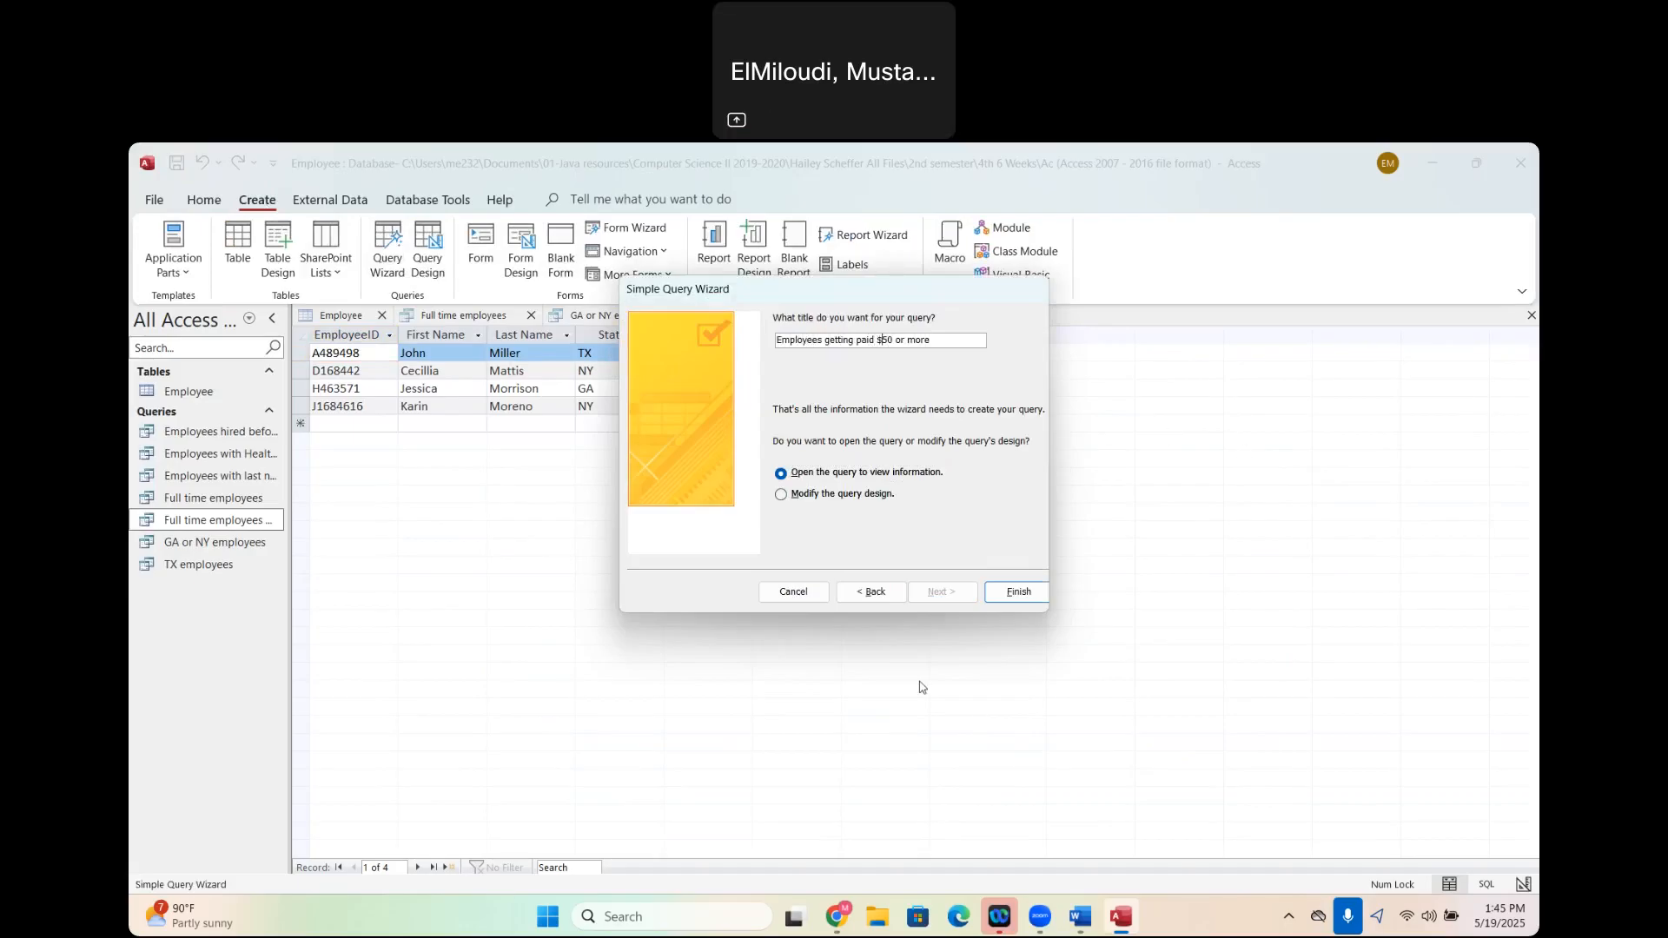
pyautogui.click(782, 495)
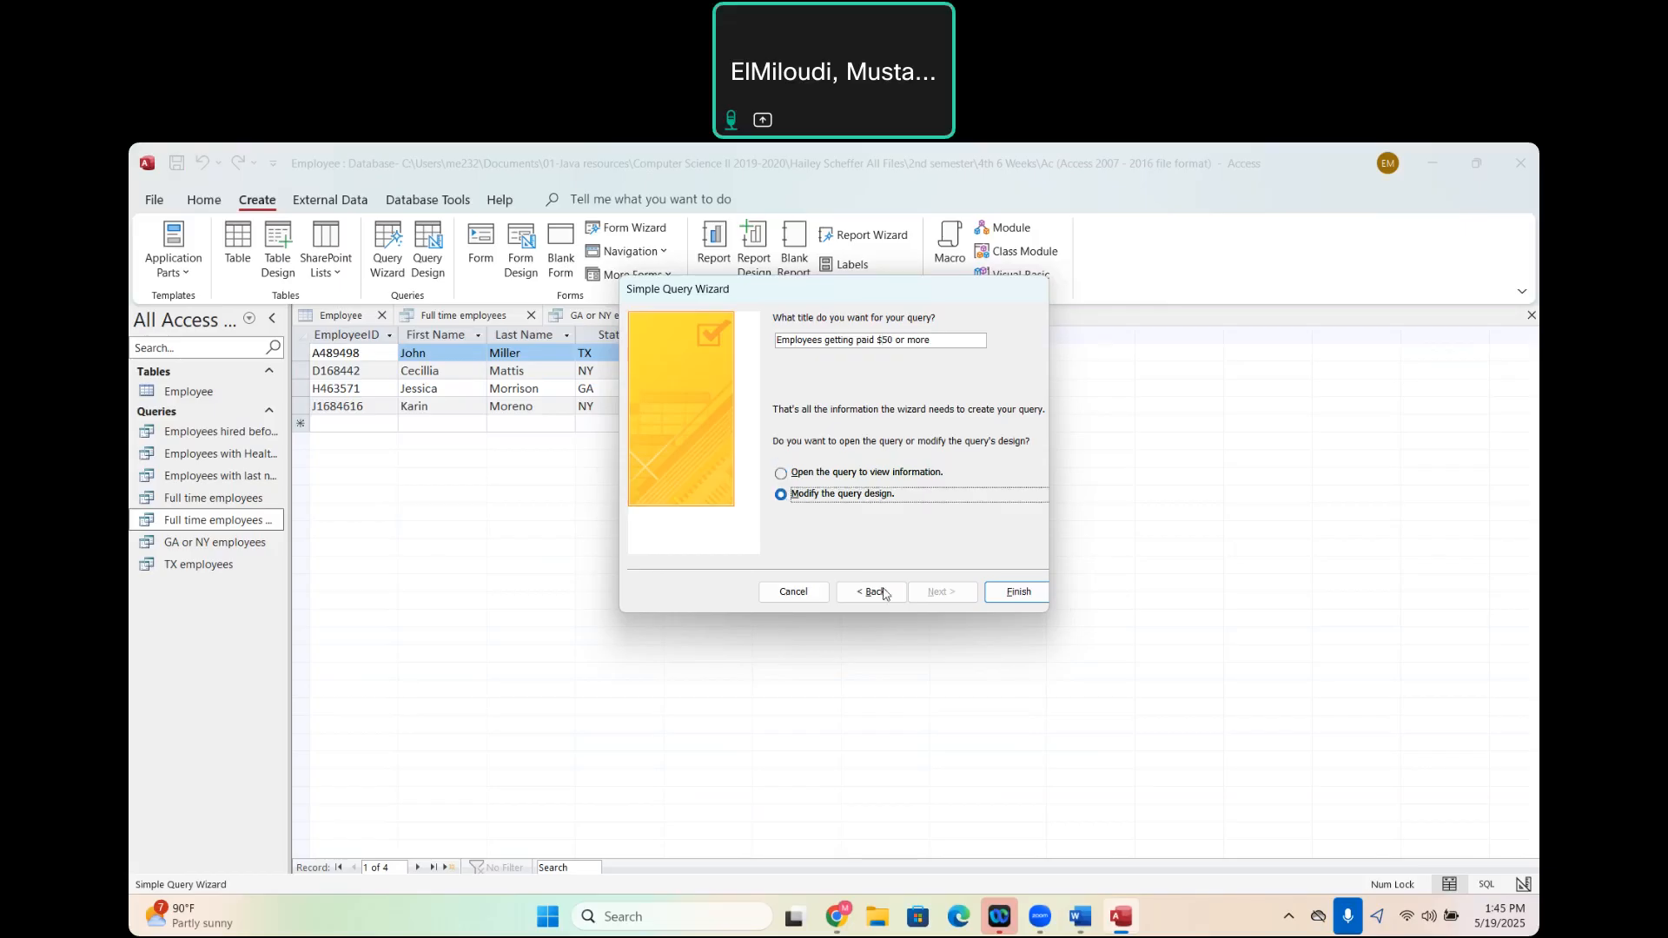
pyautogui.click(1018, 594)
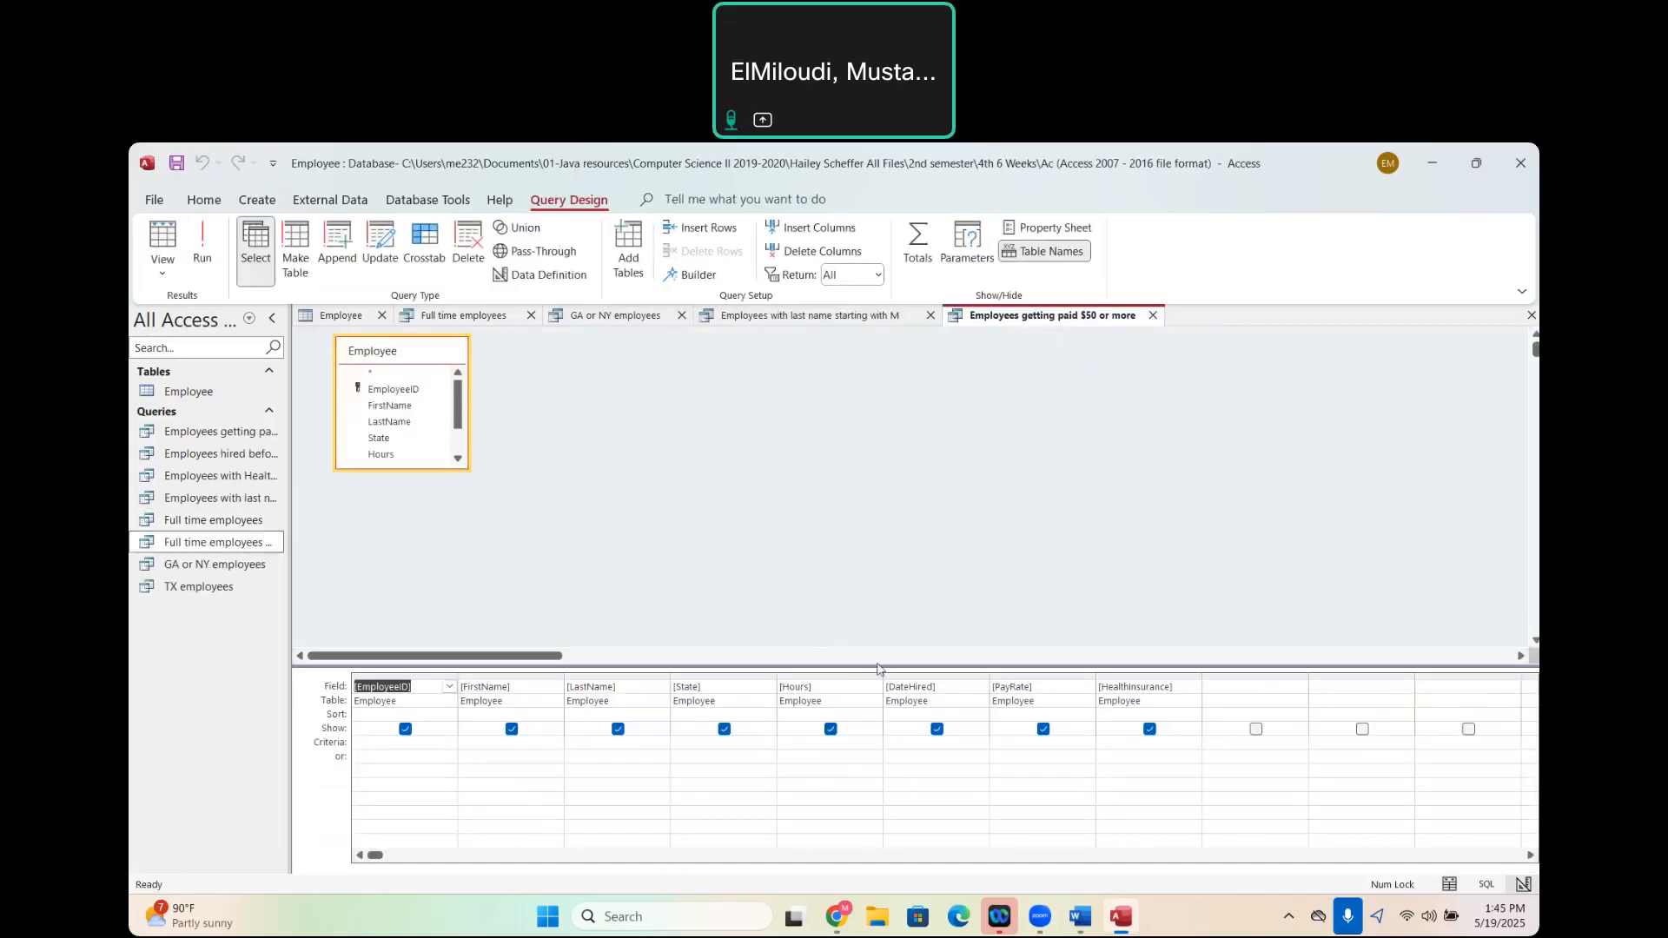
# - Set the PayRate criteria to >50 and run the query
pyautogui.click(1014, 747)
pyautogui.write('>50')
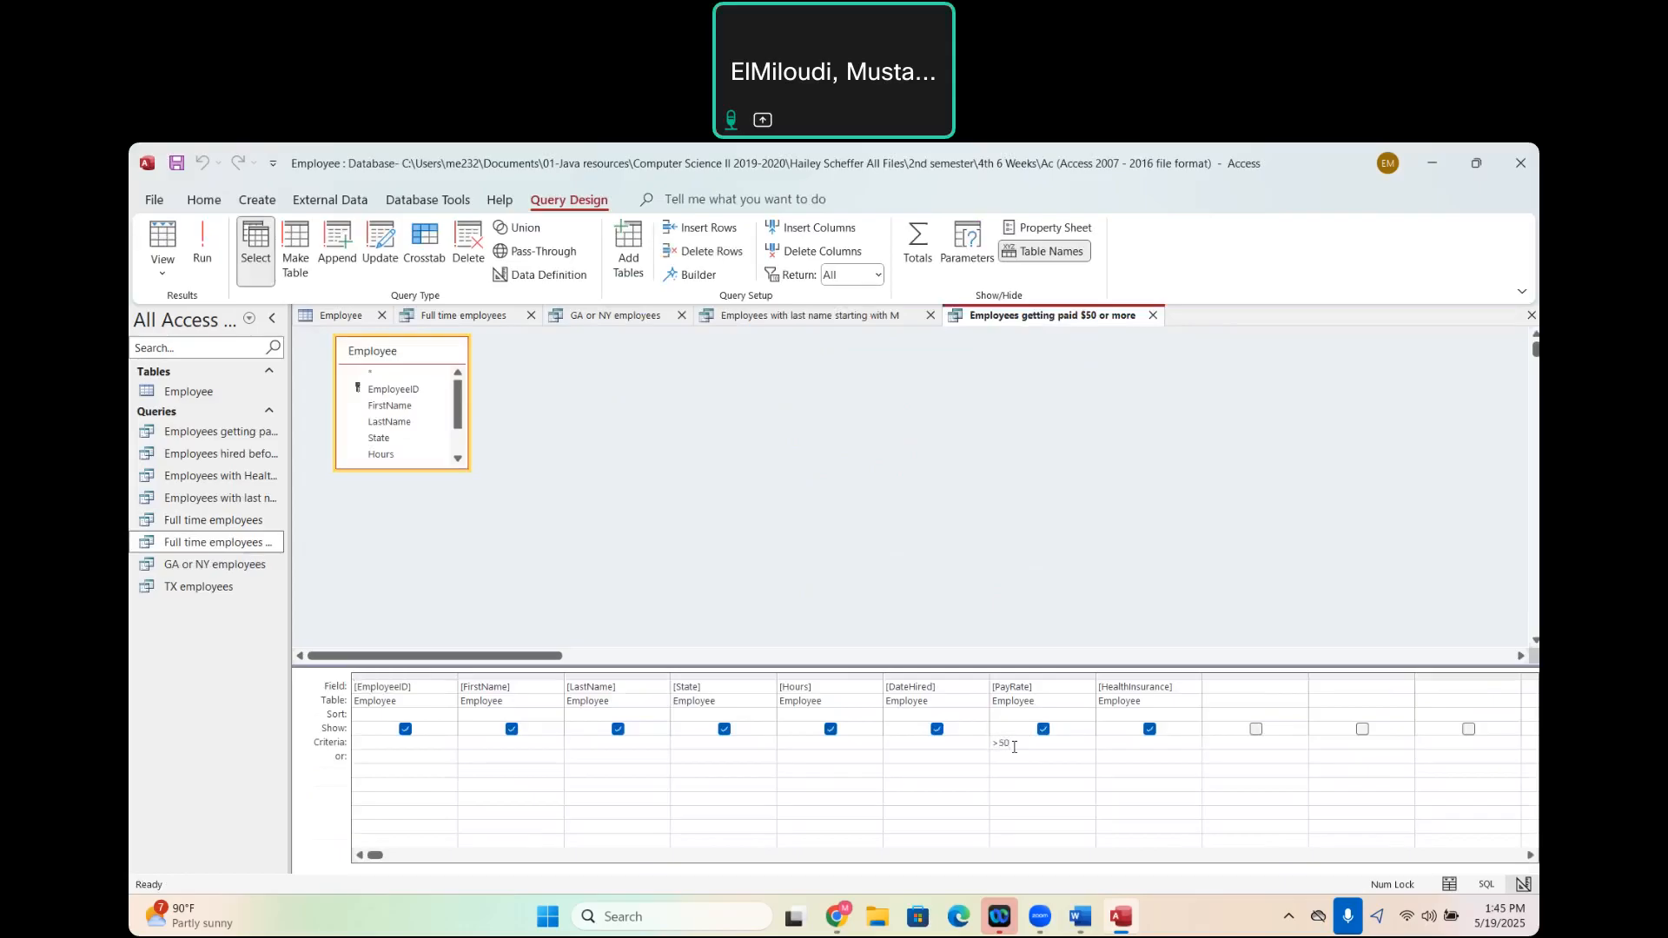
pyautogui.click(206, 252)
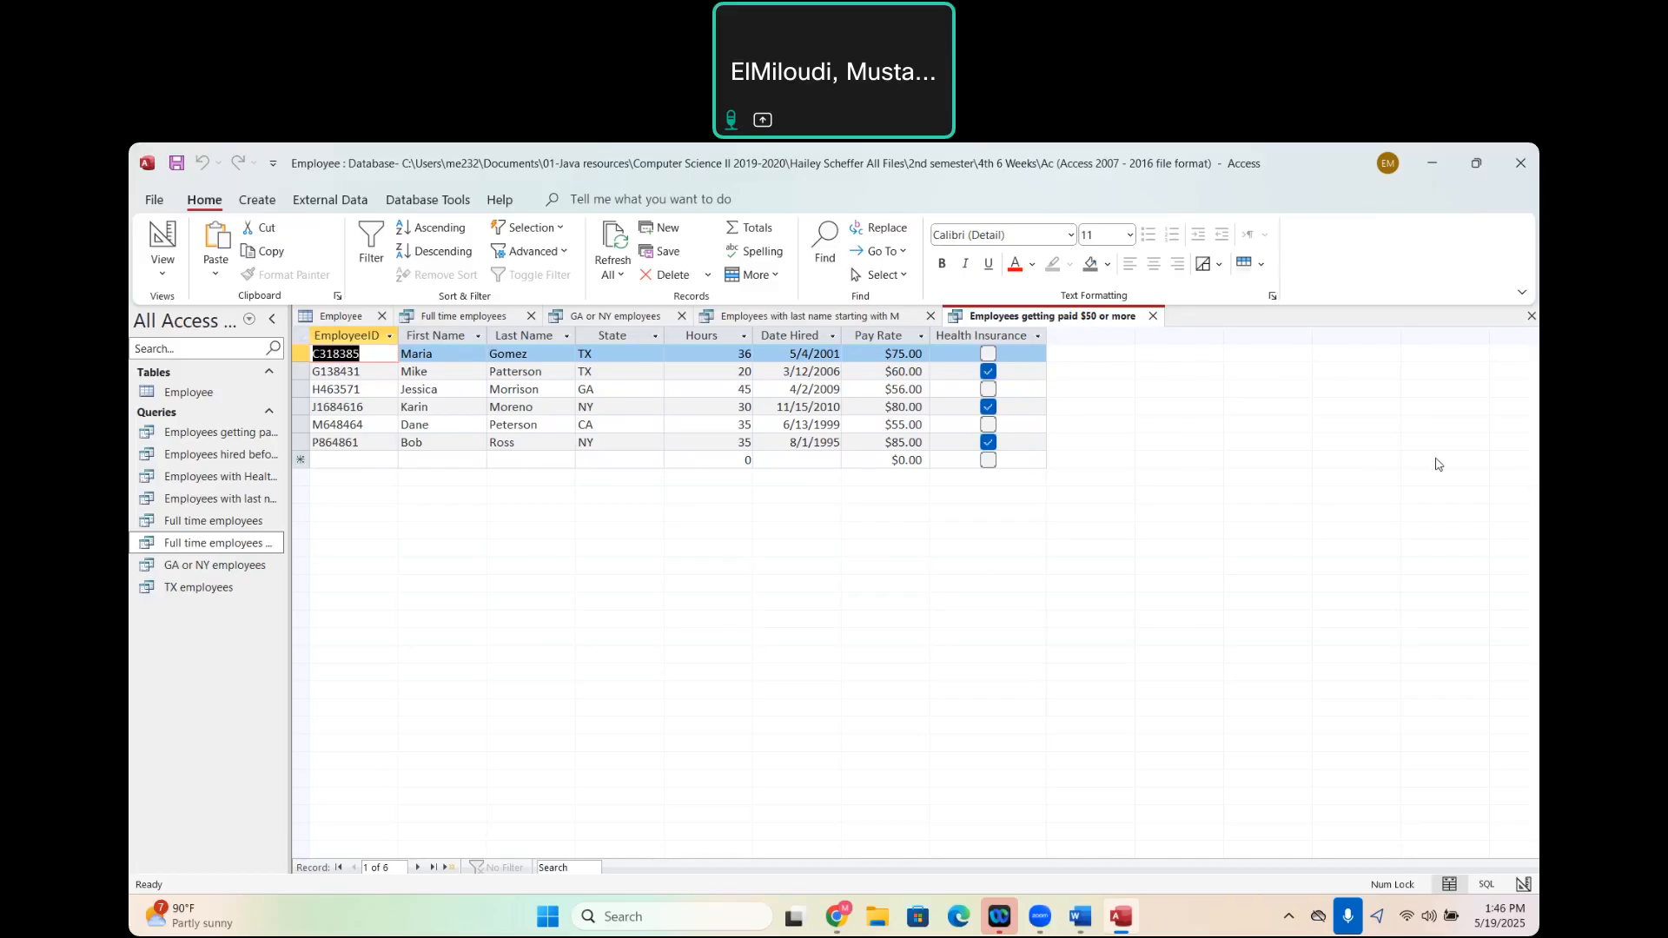
pyautogui.click(1378, 314)
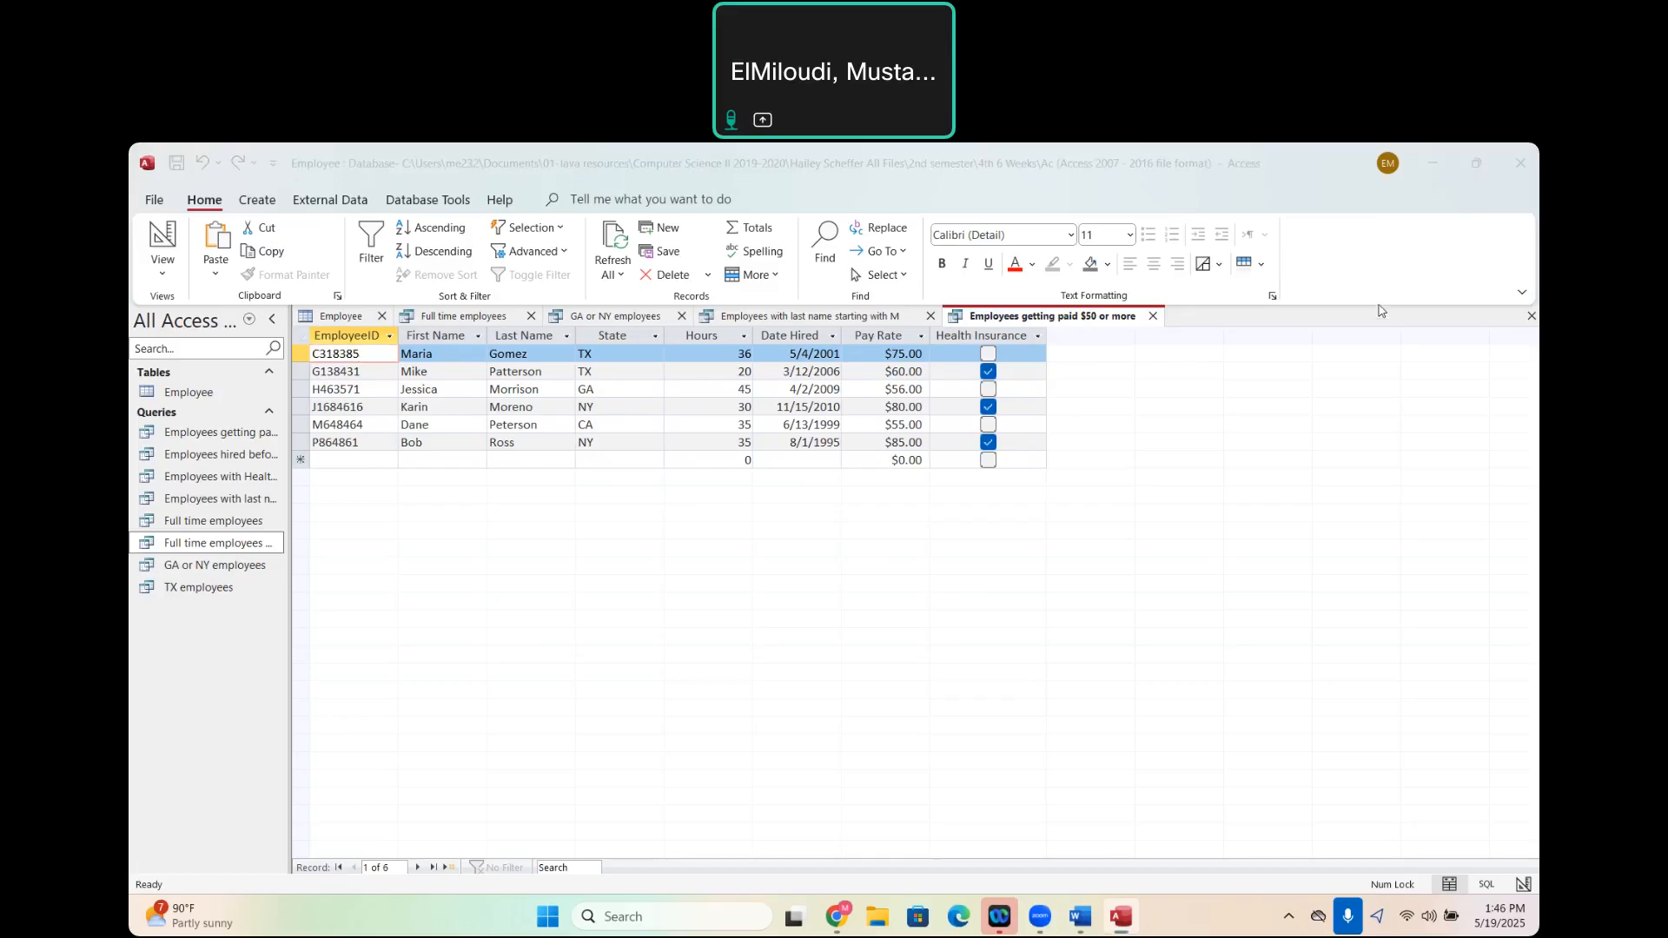